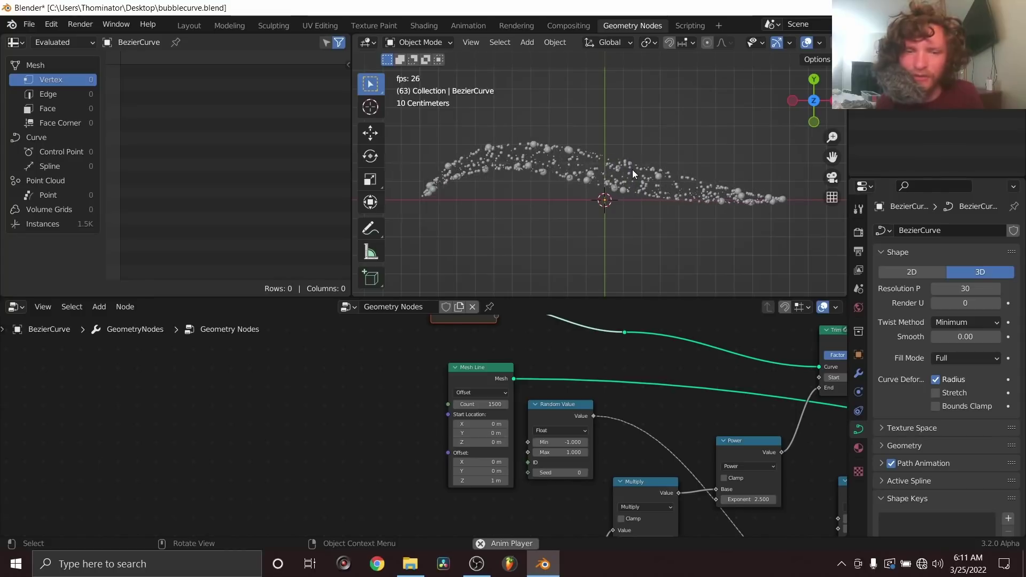
Step: Subdivide the bubble curve, move its middle control point about 0.18 m in X and 0.33 m in Y, and replay the animation
{"action": "key", "text": "space"}
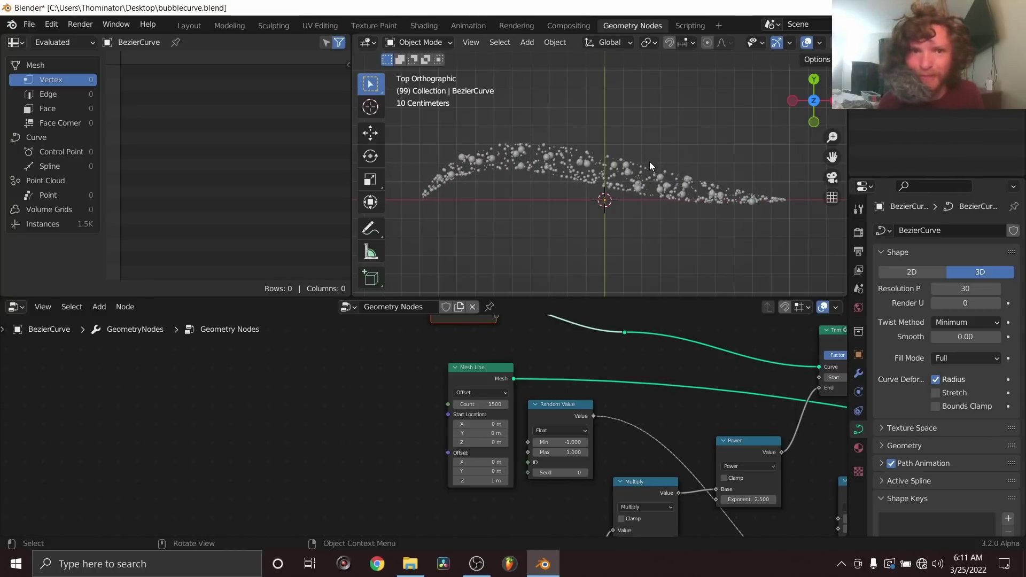
{"action": "key", "text": "Tab"}
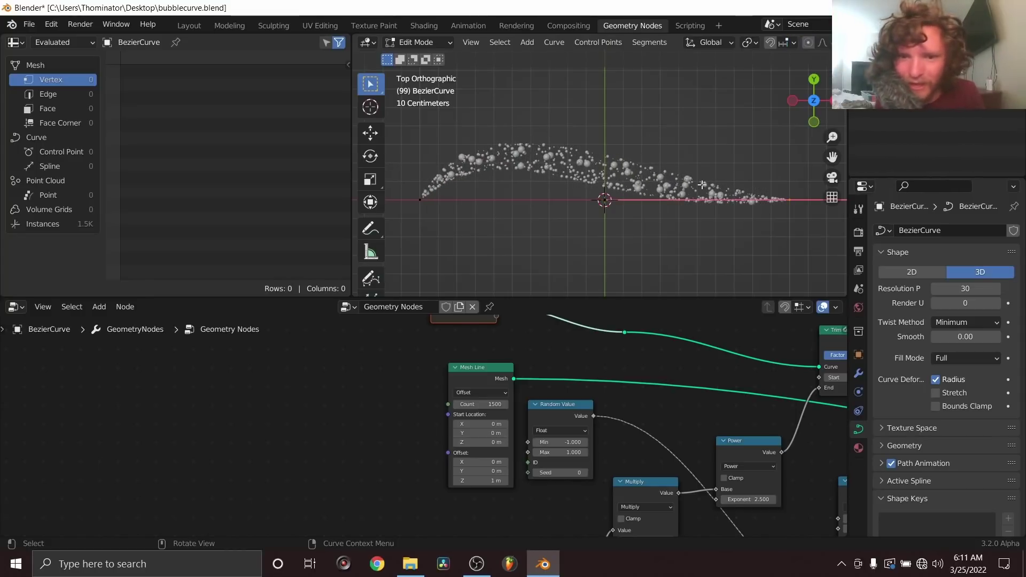
{"action": "scroll", "coordinate": [702, 184], "scroll_direction": "down", "scroll_amount": 1}
{"action": "left_click", "coordinate": [453, 198]}
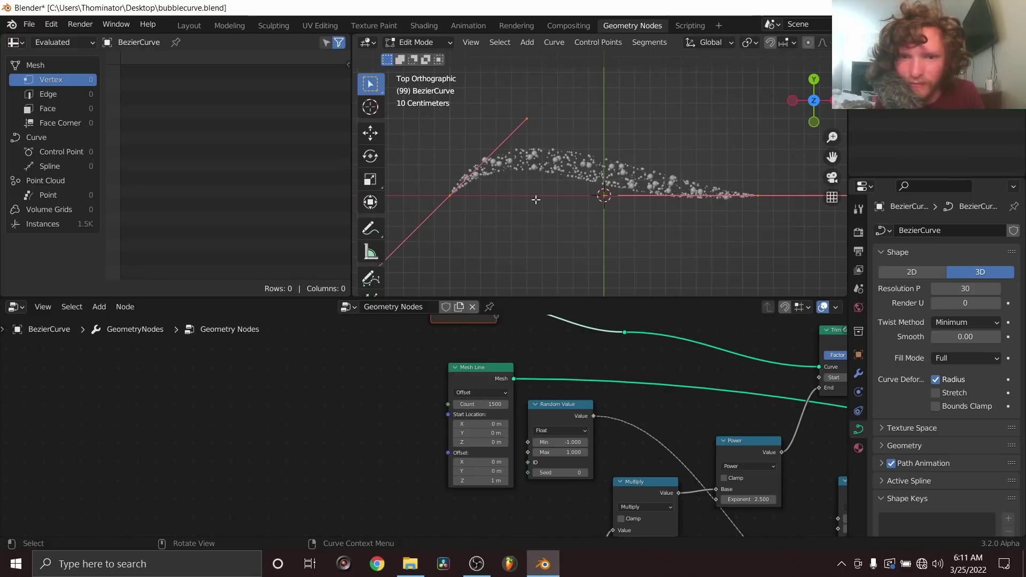
{"action": "right_click", "coordinate": [564, 175]}
{"action": "left_click", "coordinate": [566, 161]}
{"action": "key", "text": "g"}
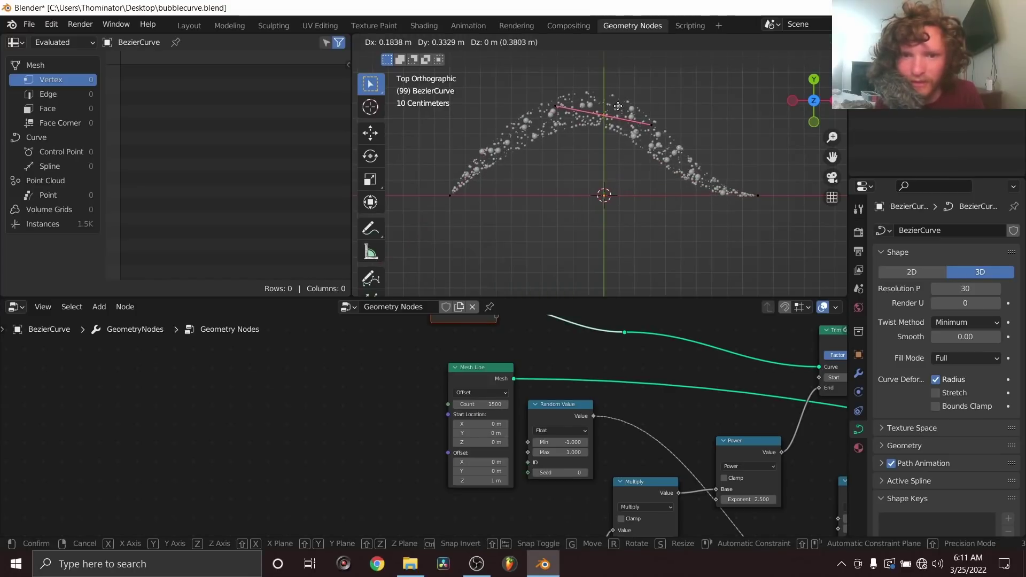
{"action": "left_click", "coordinate": [617, 107]}
{"action": "key", "text": "Tab"}
{"action": "key", "text": "space"}
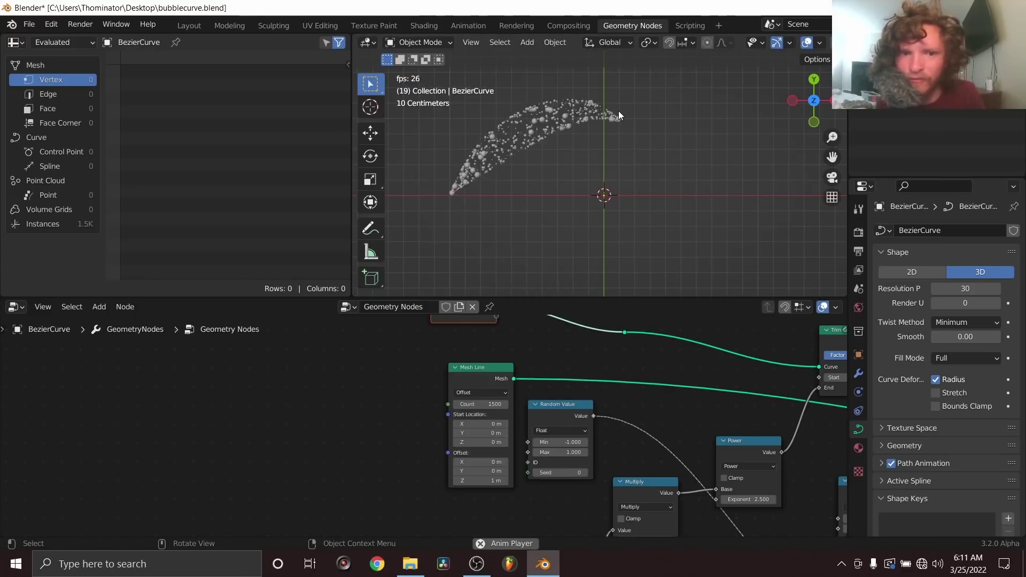
Step: Replace the Group Input node with a Spiral node and connect its Curve output to the reroute feeding Trim Curve
{"action": "middle_click_drag", "start_coordinate": [564, 359], "coordinate": [418, 404]}
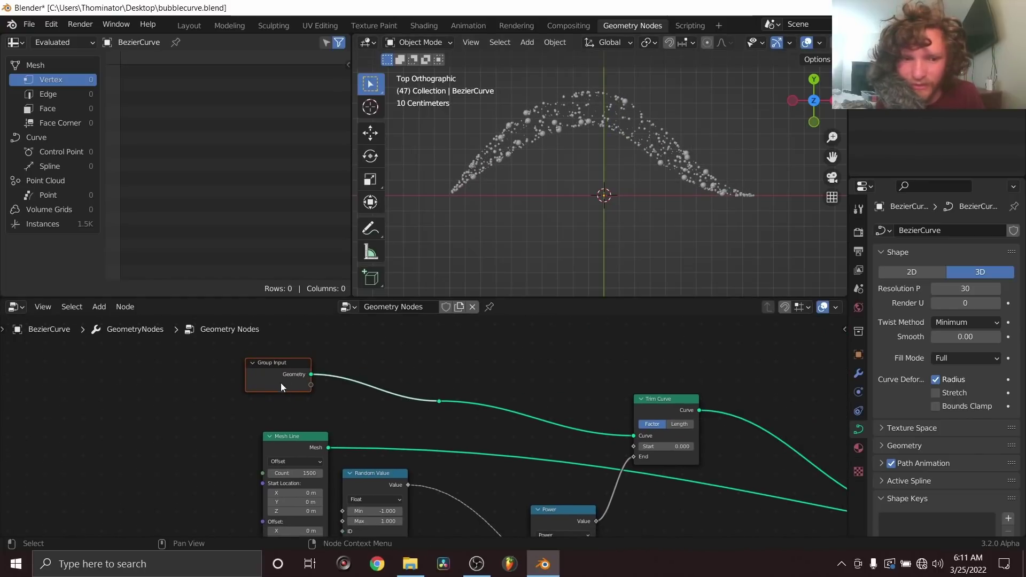
{"action": "key", "text": "x"}
{"action": "key", "text": "shift+a"}
{"action": "left_click", "coordinate": [284, 276]}
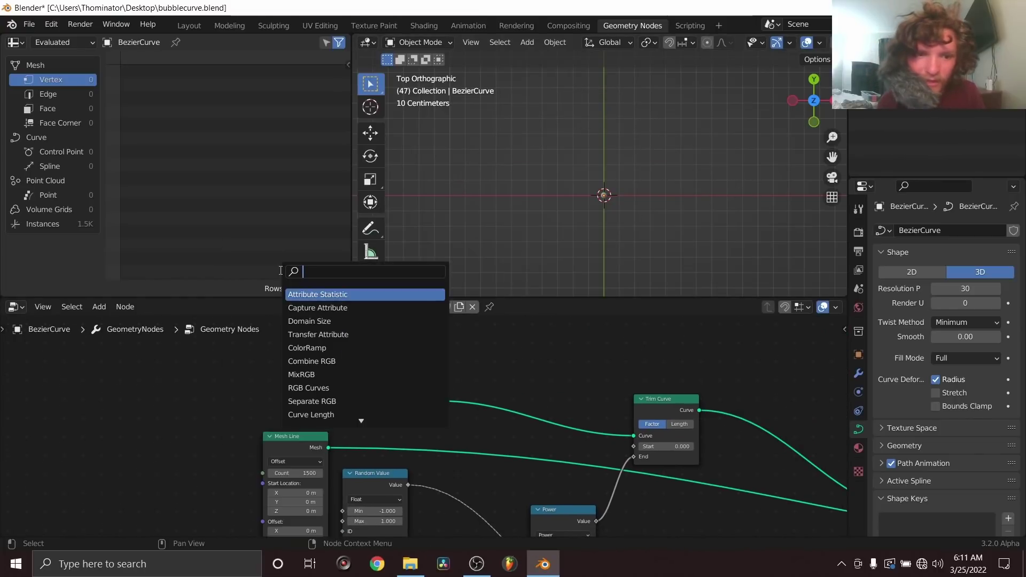
{"action": "type", "text": "sp"}
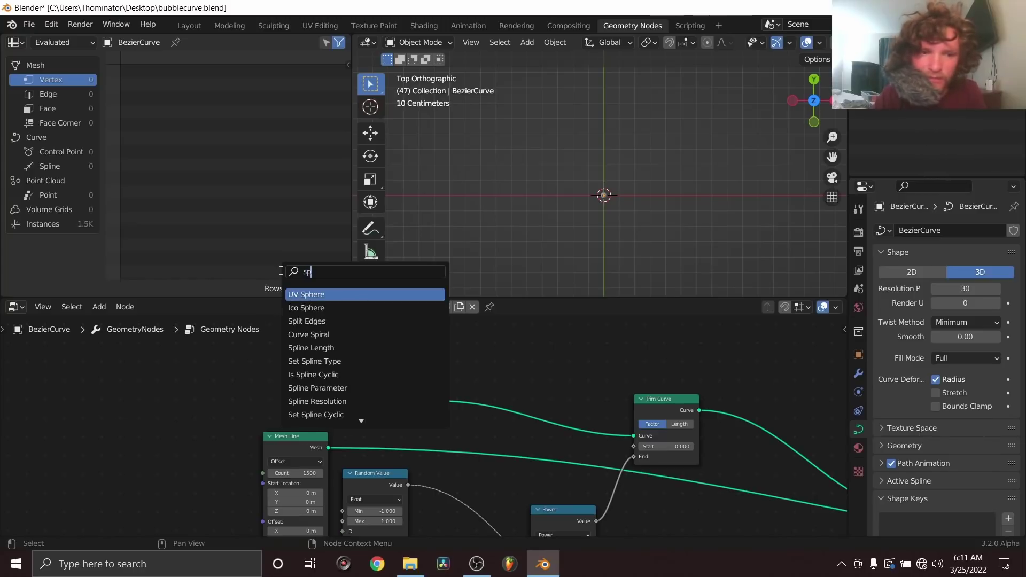
{"action": "type", "text": "iral"}
{"action": "key", "text": "Return"}
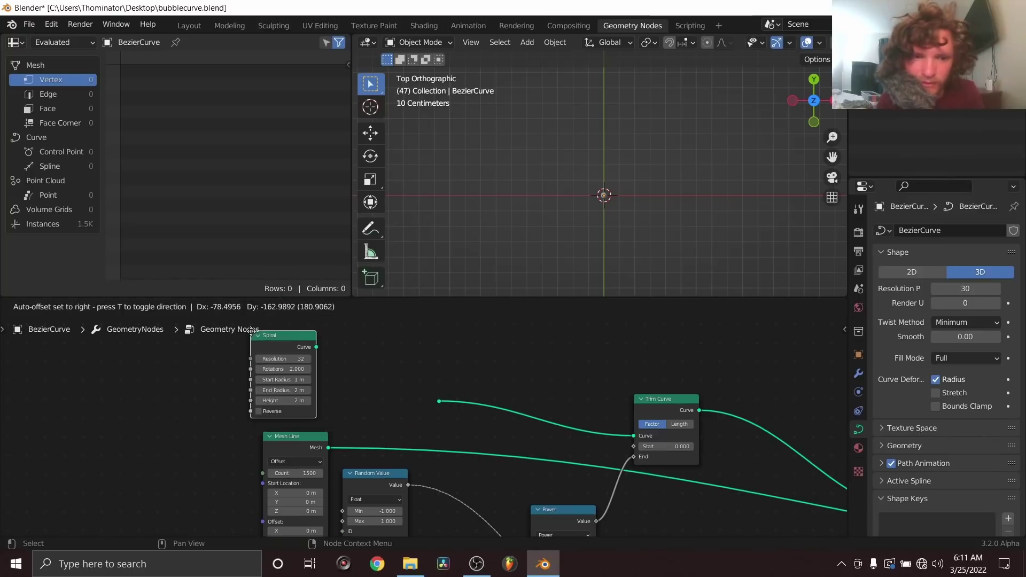
{"action": "left_click", "coordinate": [266, 335]}
{"action": "left_click_drag", "start_coordinate": [316, 342], "coordinate": [439, 401]}
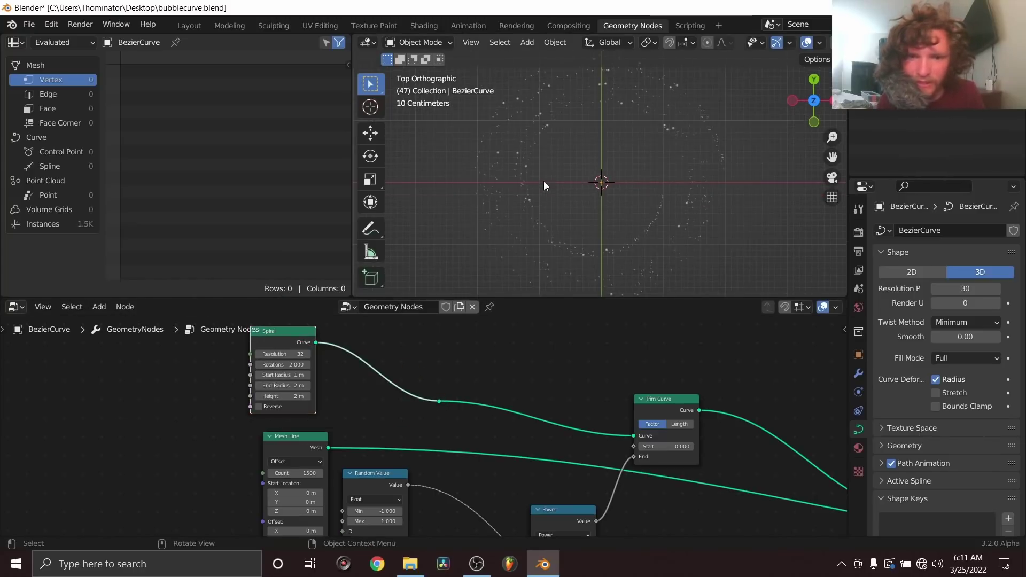
Step: Play the bubble animation along the spiral in perspective, and examine the node tree at the first frame
{"action": "middle_click_drag", "start_coordinate": [611, 162], "coordinate": [683, 66]}
{"action": "key", "text": "space"}
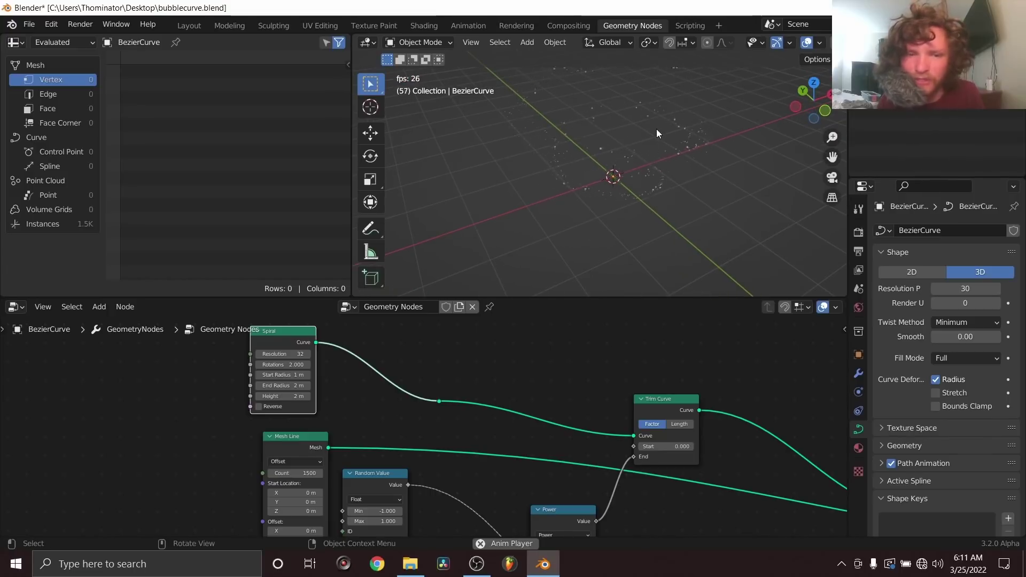
{"action": "key", "text": "space"}
{"action": "middle_click_drag", "start_coordinate": [518, 402], "coordinate": [599, 274]}
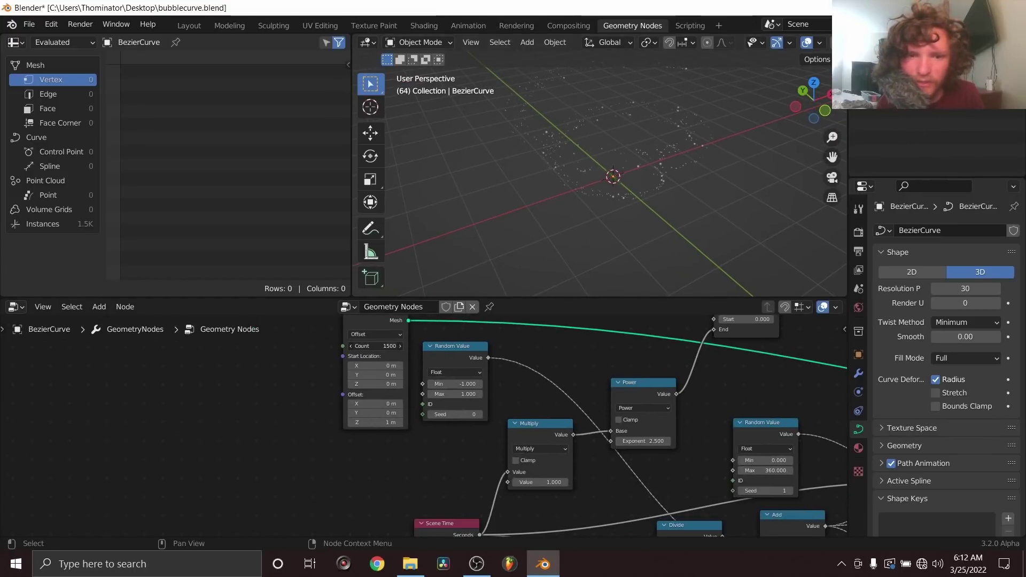
{"action": "key", "text": "shift+Left"}
{"action": "scroll", "coordinate": [608, 415], "scroll_direction": "down", "scroll_amount": 8}
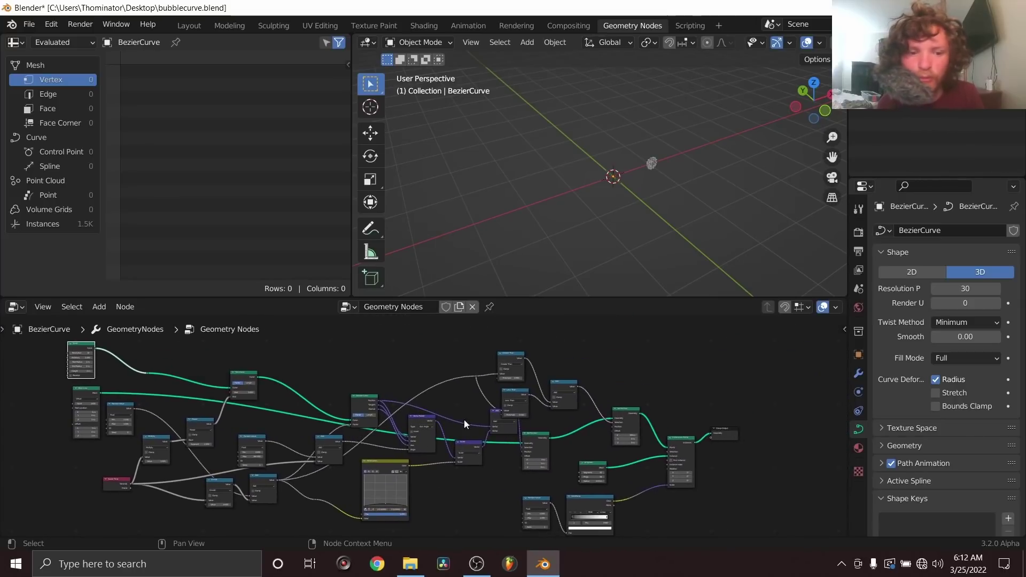
{"action": "scroll", "coordinate": [394, 410], "scroll_direction": "up", "scroll_amount": 5}
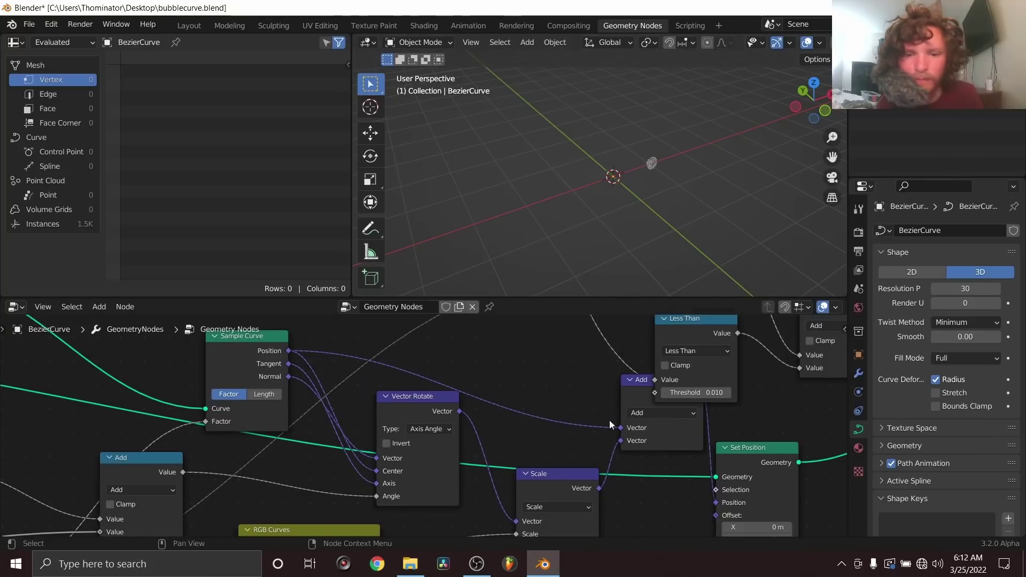
Step: Create a new file, discarding the changes to bubblecurve.blend
{"action": "key", "text": "ctrl+n"}
{"action": "left_click", "coordinate": [603, 204]}
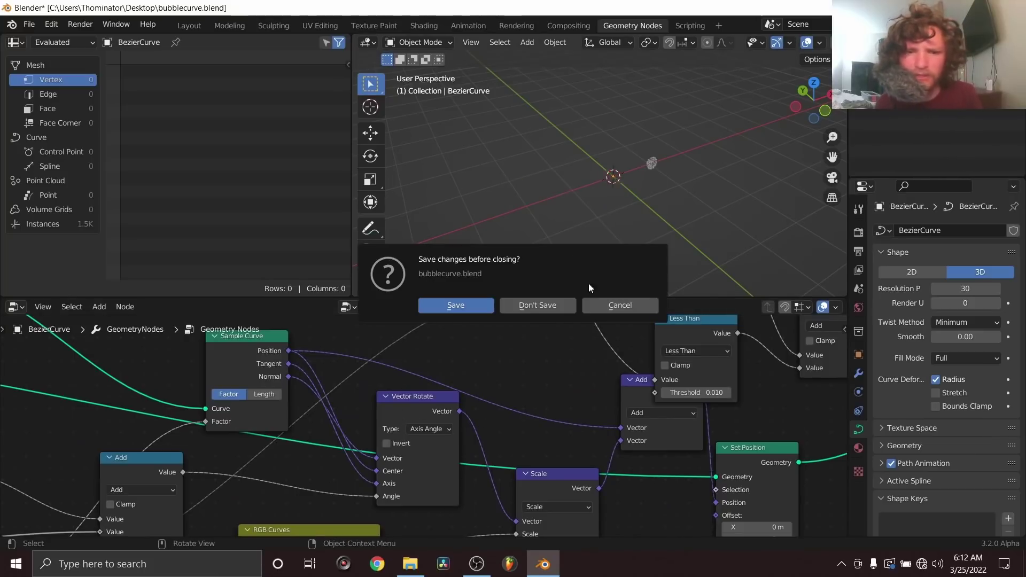
{"action": "left_click", "coordinate": [557, 309]}
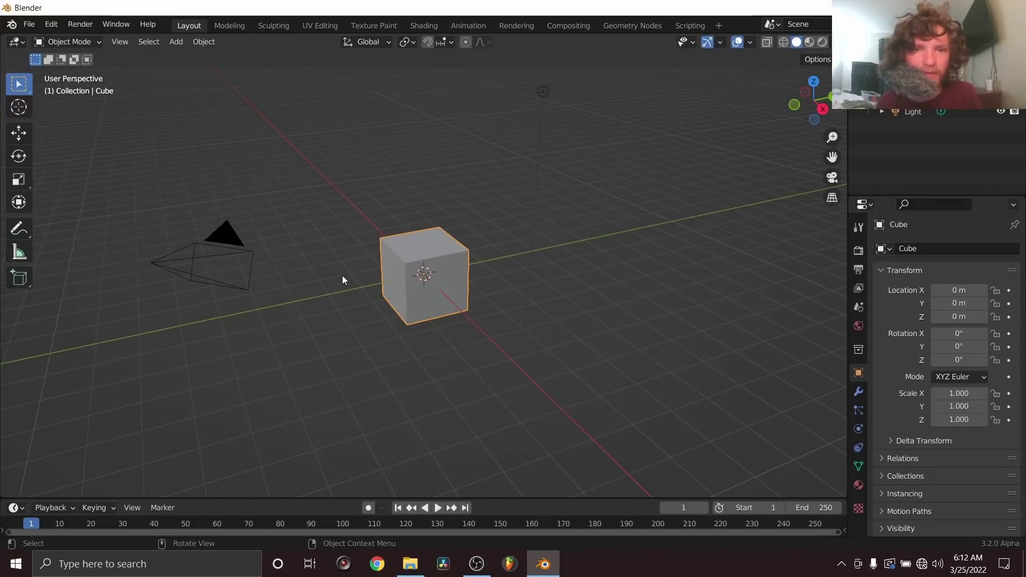
Step: Delete all default objects from the scene and make the window fullscreen
{"action": "key", "text": "a"}
{"action": "key", "text": "x"}
{"action": "left_click", "coordinate": [370, 204]}
{"action": "key", "text": "alt+F11"}
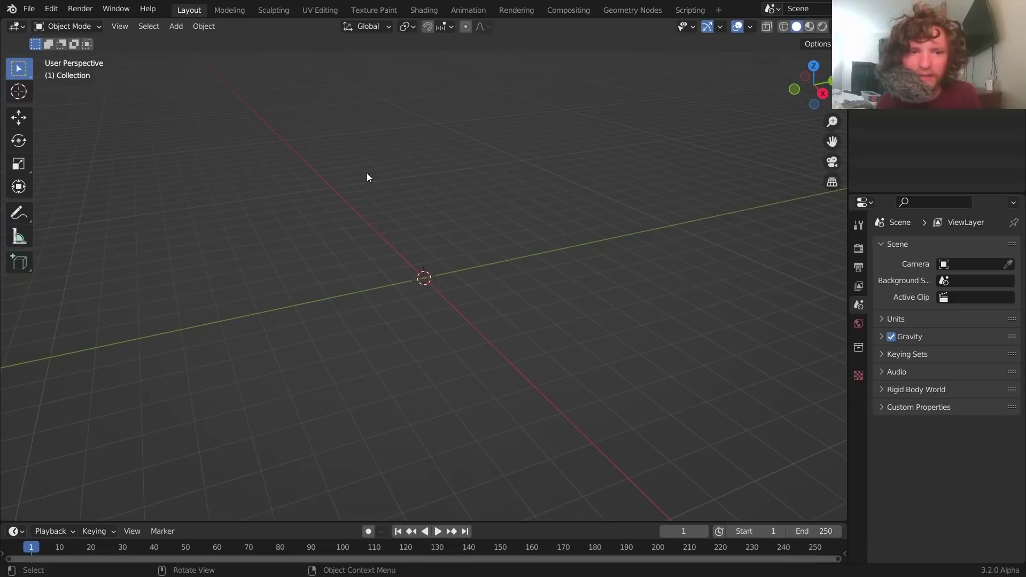
Step: Add a Bezier curve at the origin and view it from the top
{"action": "key", "text": "shift+a"}
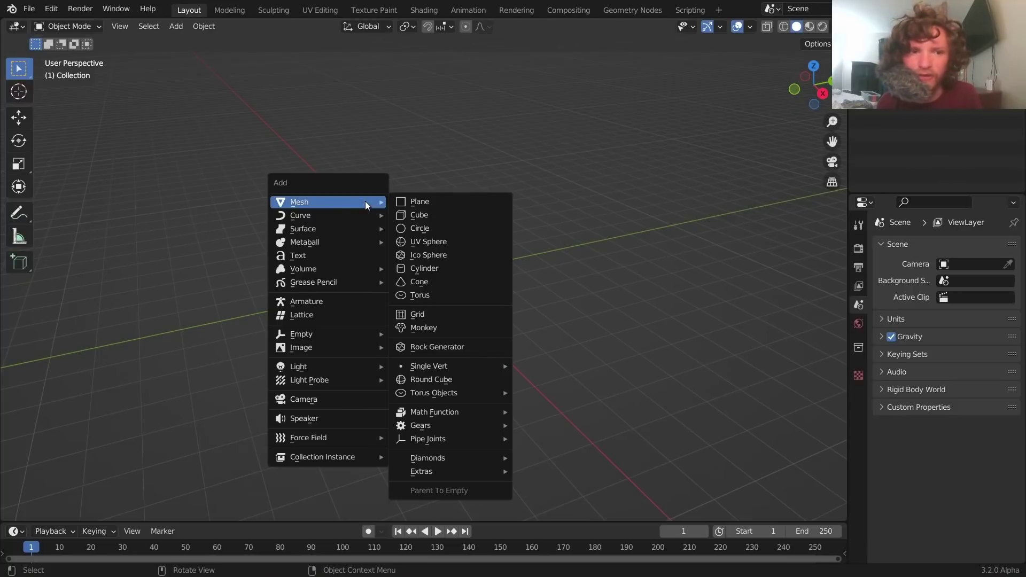
{"action": "mouse_move", "coordinate": [350, 215]}
{"action": "left_click", "coordinate": [420, 215]}
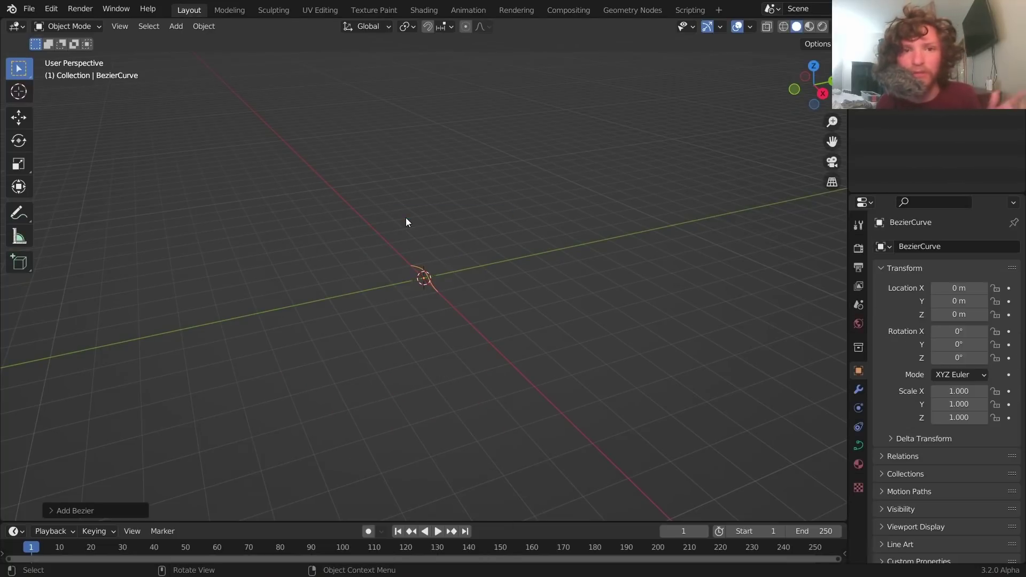
{"action": "left_click", "coordinate": [814, 66]}
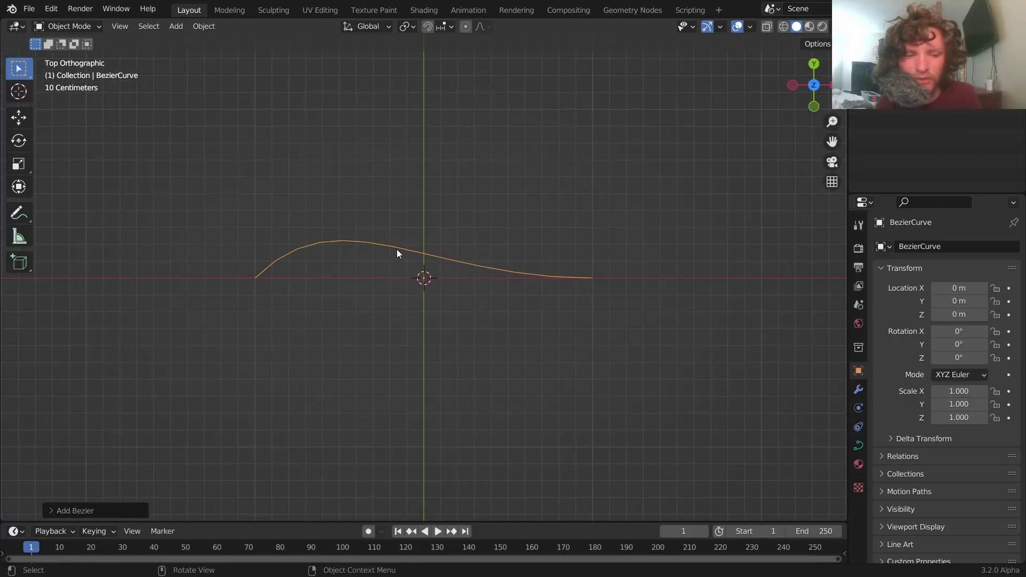
Step: Try moving the Bezier curve's end control point on the positive X side upward, and undo the move
{"action": "key", "text": "Tab"}
{"action": "left_click", "coordinate": [602, 274]}
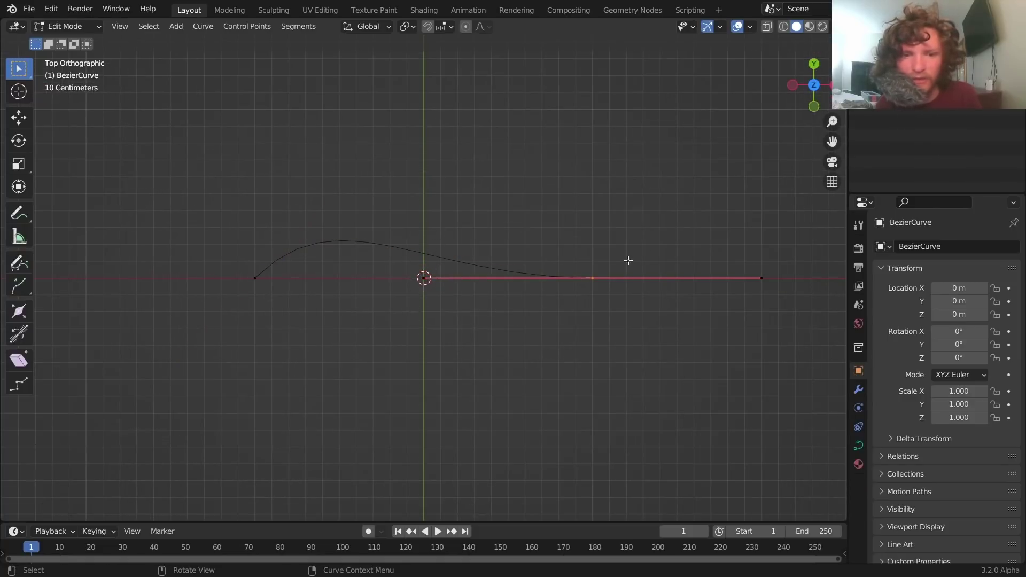
{"action": "key", "text": "g"}
{"action": "left_click", "coordinate": [579, 168]}
{"action": "key", "text": "ctrl+z"}
{"action": "key", "text": "Tab"}
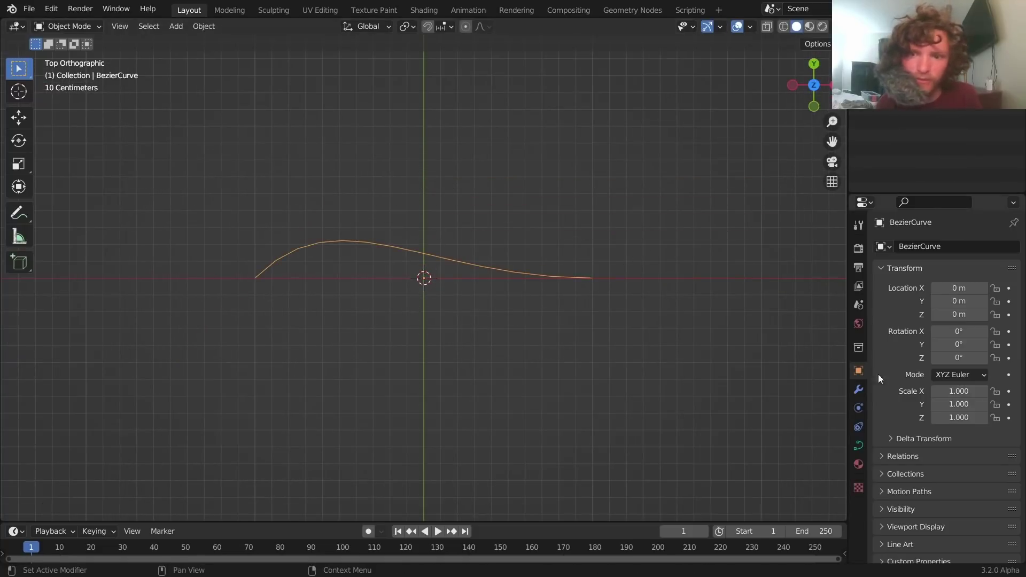
Step: Set the Bezier curve's preview resolution to 30
{"action": "left_click", "coordinate": [858, 445]}
{"action": "left_click", "coordinate": [965, 305]}
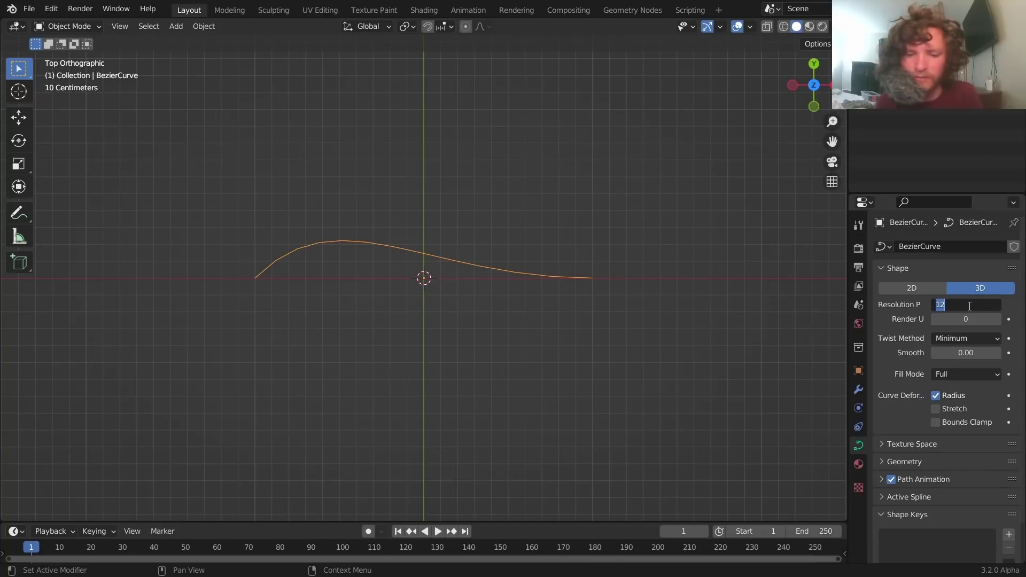
{"action": "type", "text": "30"}
{"action": "key", "text": "Return"}
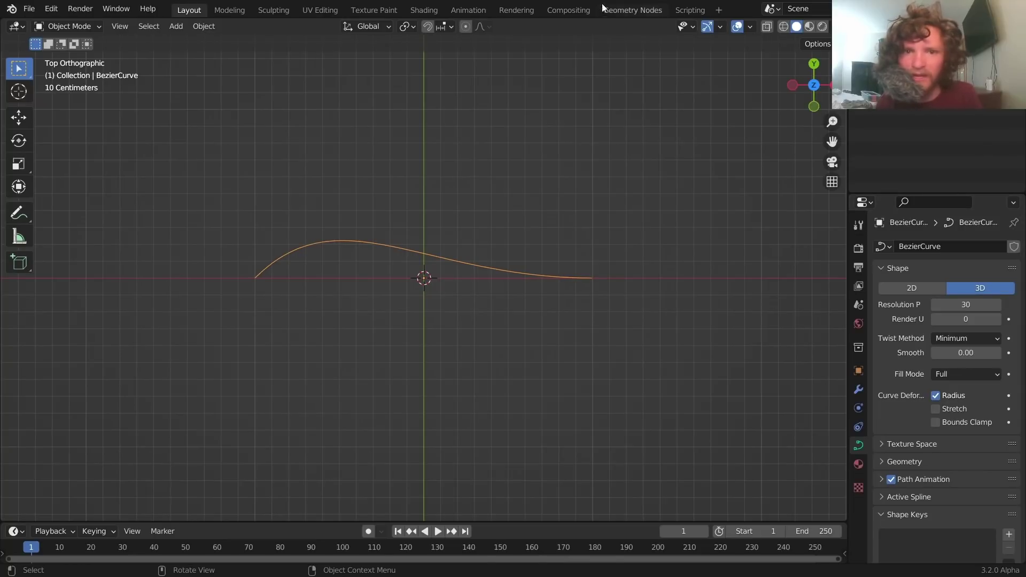
Step: Create a new geometry node tree for the Bezier curve in the Geometry Nodes workspace and show the curve from the top
{"action": "left_click", "coordinate": [625, 10]}
{"action": "left_click", "coordinate": [398, 315]}
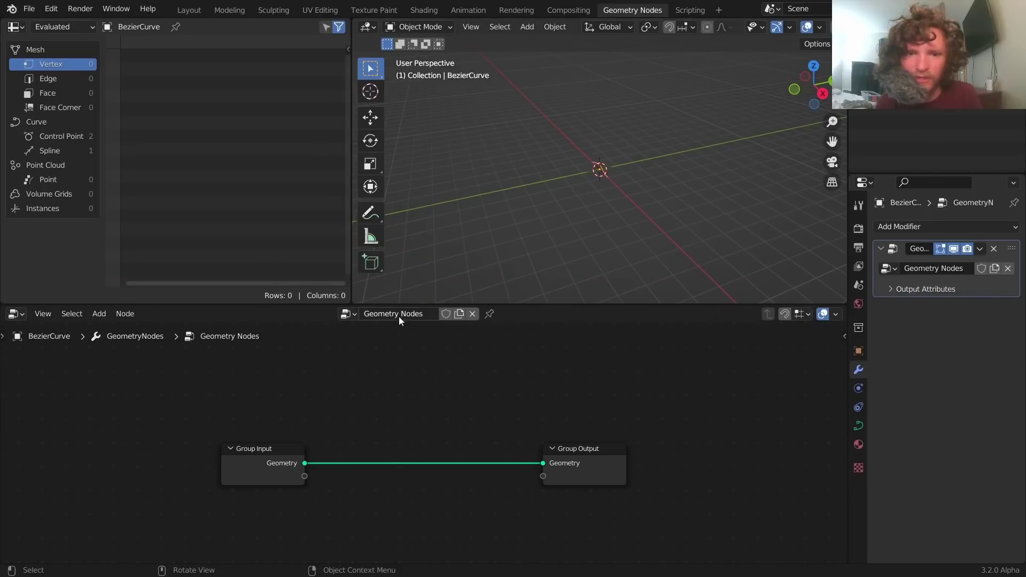
{"action": "left_click", "coordinate": [812, 65]}
{"action": "scroll", "coordinate": [596, 175], "scroll_direction": "up", "scroll_amount": 5}
{"action": "key", "text": "Tab"}
{"action": "scroll", "coordinate": [609, 169], "scroll_direction": "down", "scroll_amount": 4}
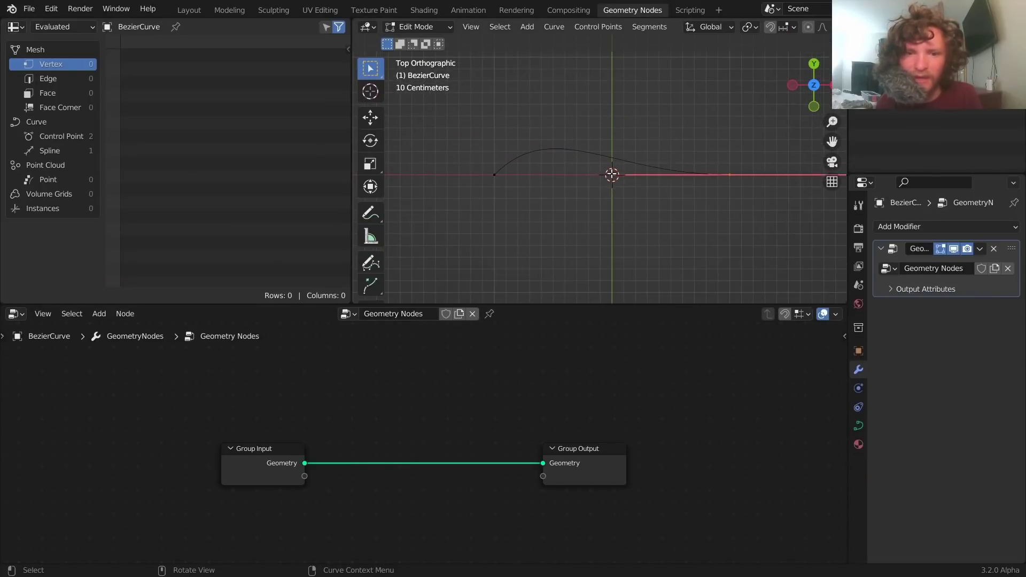
{"action": "left_click_drag", "start_coordinate": [622, 194], "coordinate": [803, 105]}
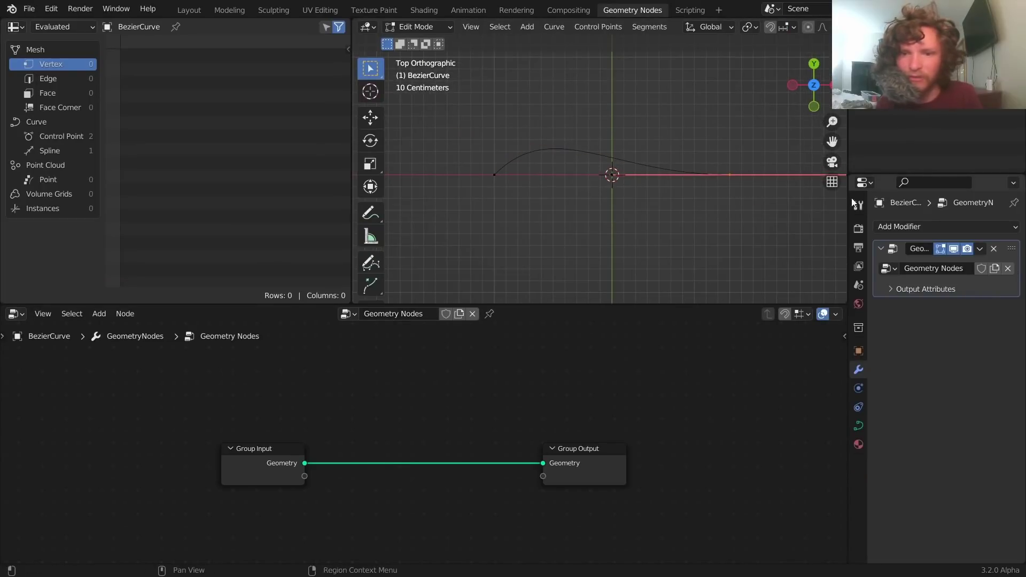
{"action": "key", "text": "Tab"}
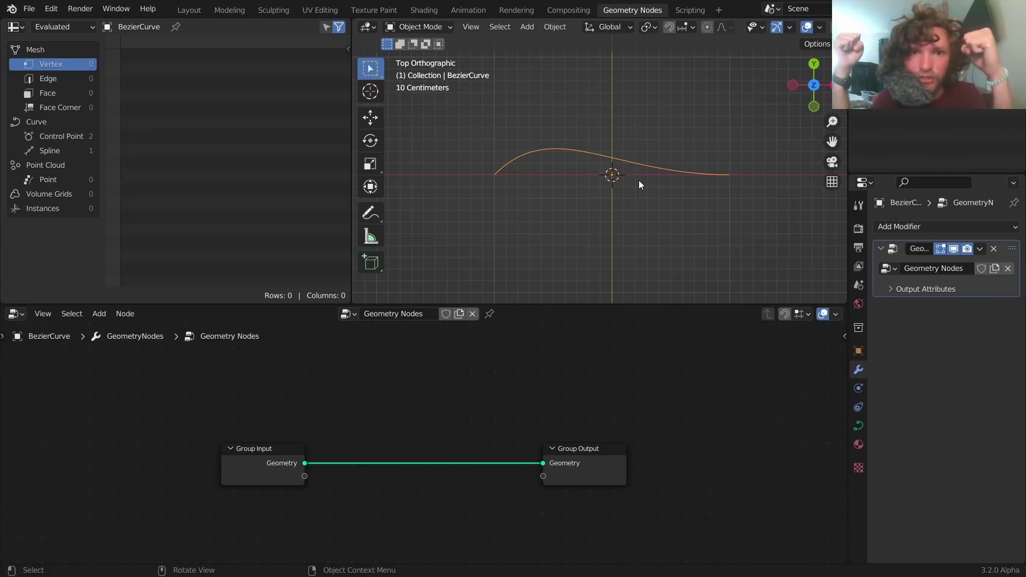
Step: Insert a Curve to Mesh node on the link between Group Input and Group Output
{"action": "key", "text": "shift+a"}
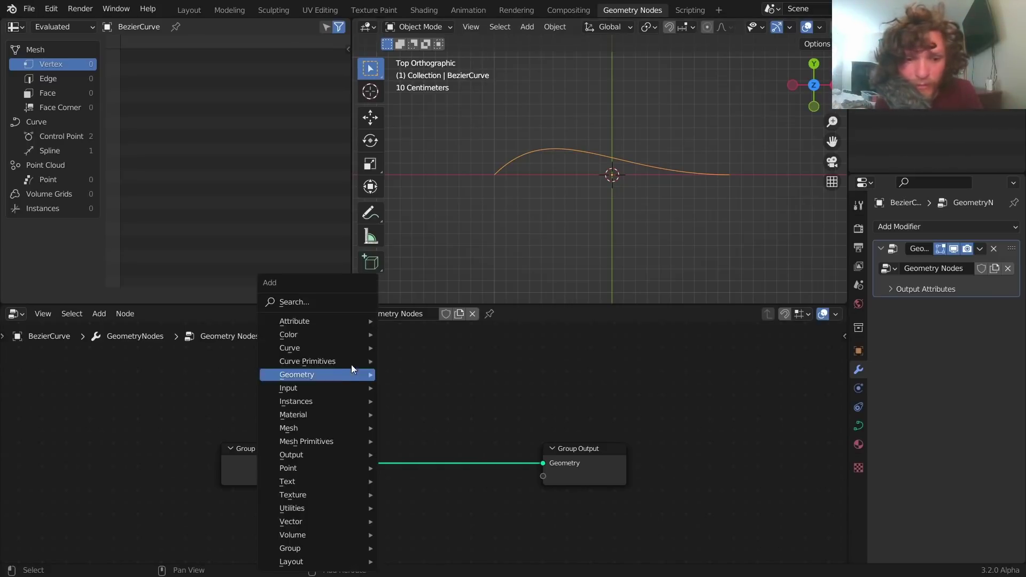
{"action": "left_click", "coordinate": [302, 301]}
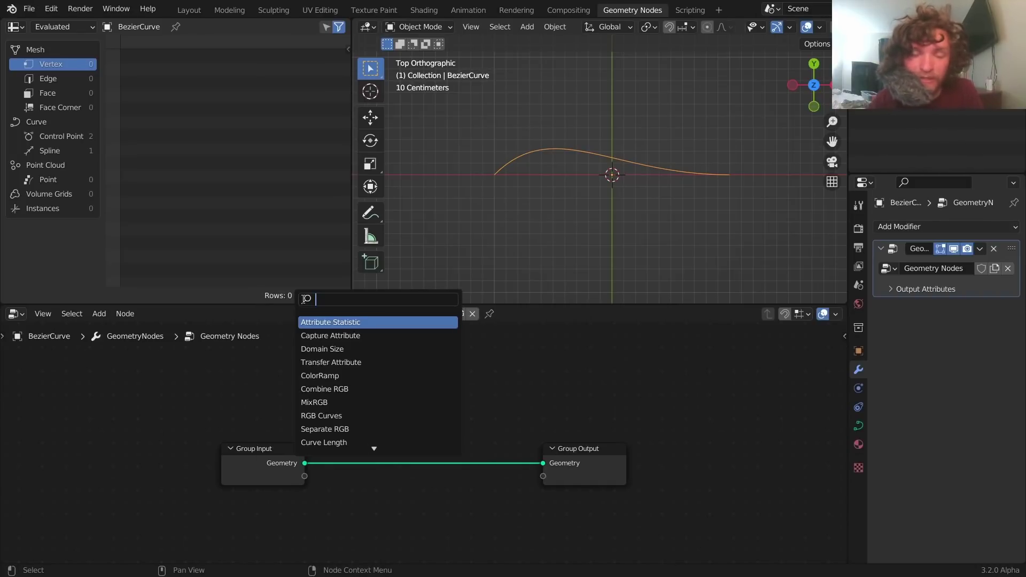
{"action": "type", "text": "curve to"}
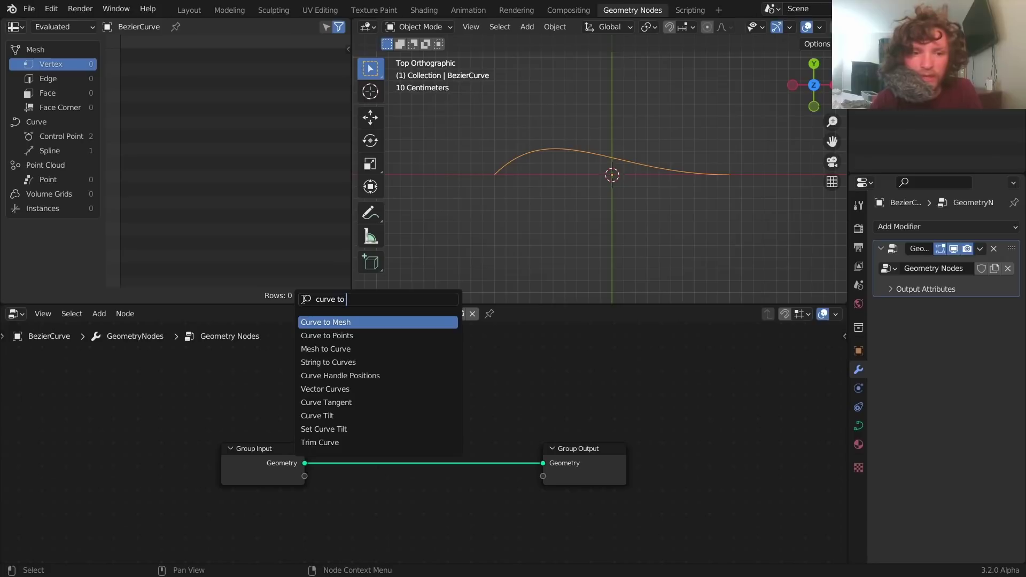
{"action": "key", "text": "Return"}
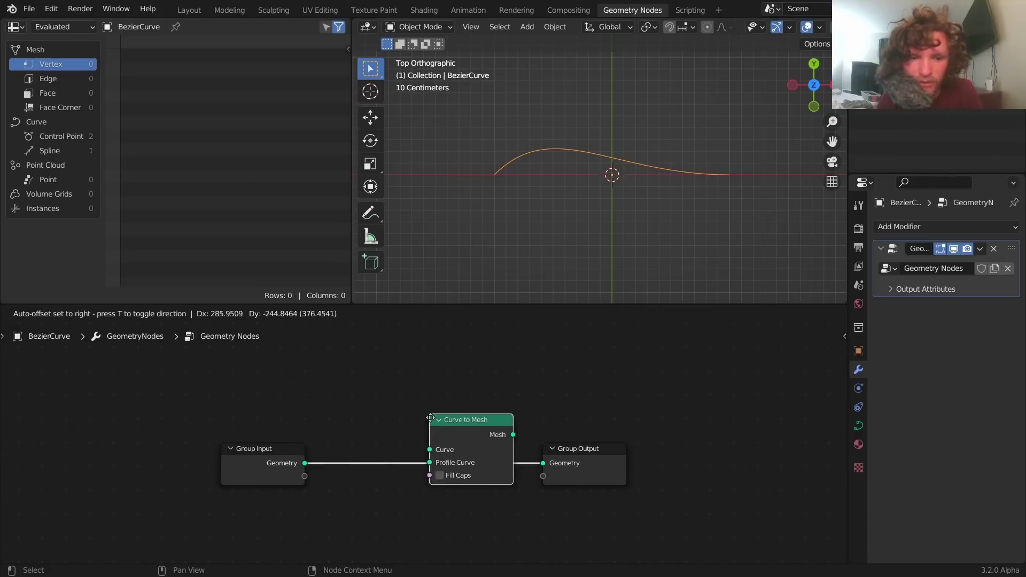
{"action": "left_click", "coordinate": [417, 420]}
Step: Add a Curve Circle node below Group Input and connect its Curve output to the Profile Curve input of Curve to Mesh
{"action": "key", "text": "shift+a"}
{"action": "left_click", "coordinate": [337, 299]}
{"action": "type", "text": "circ"}
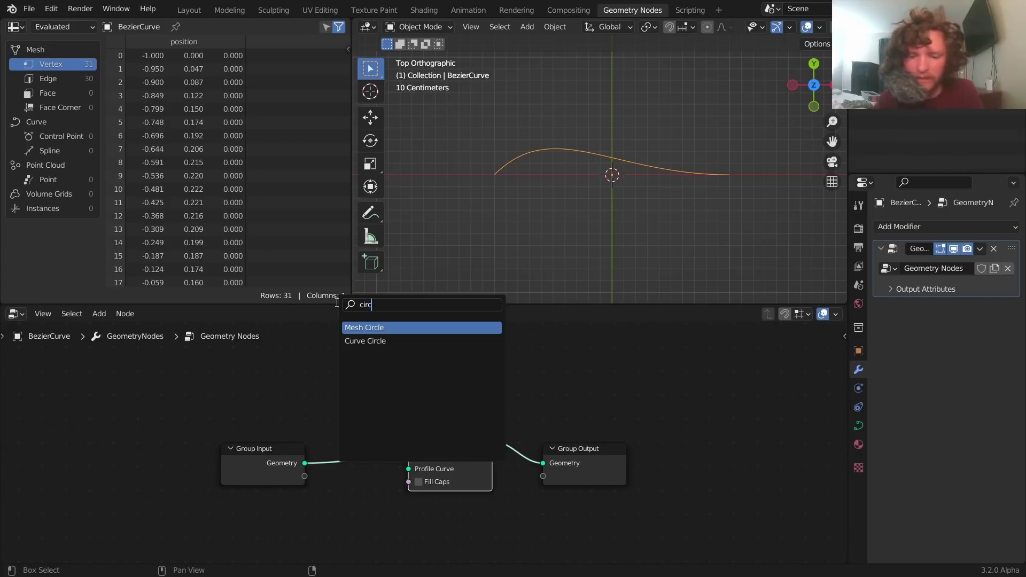
{"action": "key", "text": "Down"}
{"action": "key", "text": "Return"}
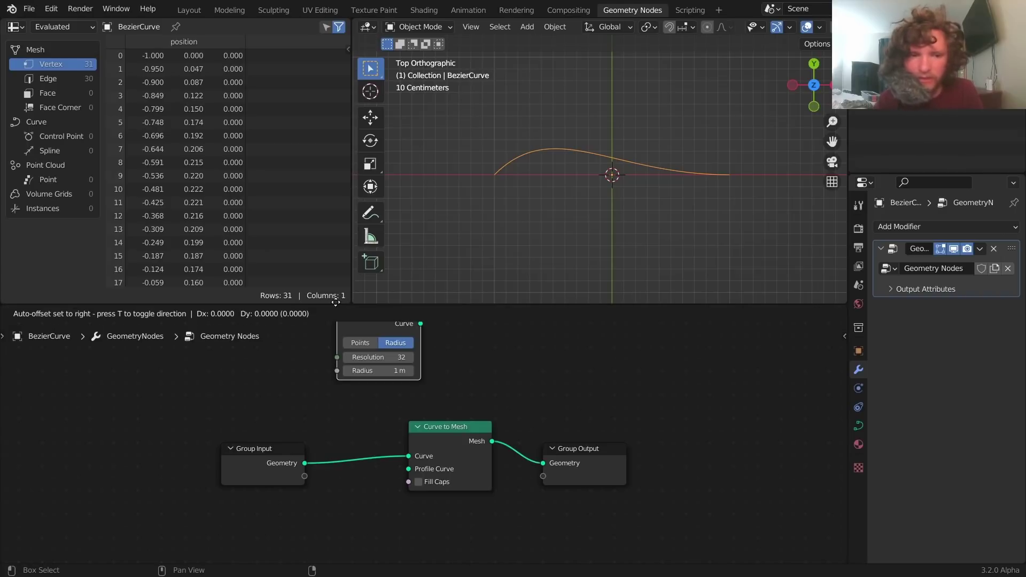
{"action": "left_click", "coordinate": [253, 521]}
{"action": "left_click_drag", "start_coordinate": [296, 532], "coordinate": [438, 469]}
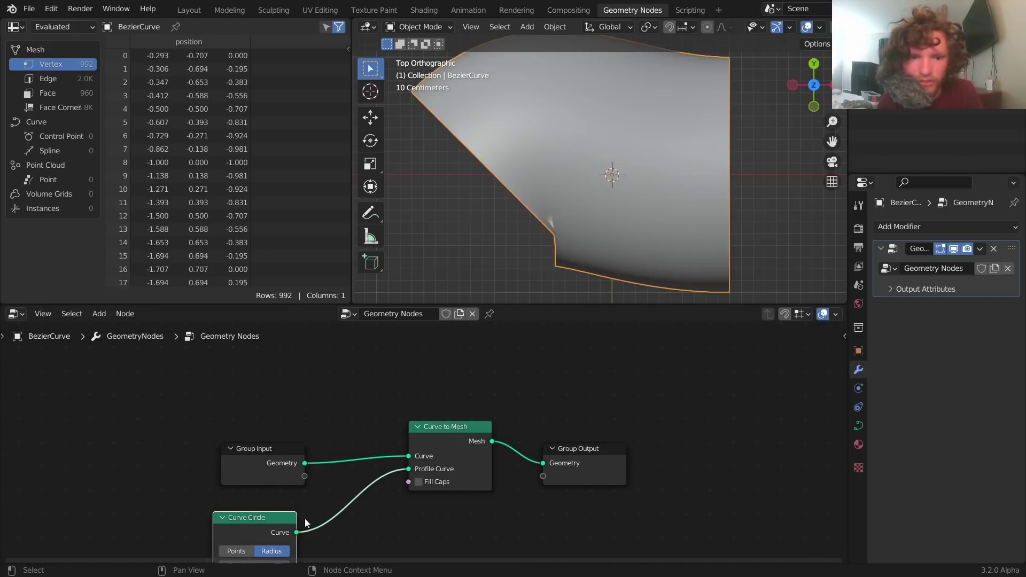
Step: Set the Curve Circle's radius to 0.18 m
{"action": "middle_click_drag", "start_coordinate": [304, 519], "coordinate": [381, 434]}
{"action": "left_click_drag", "start_coordinate": [352, 493], "coordinate": [305, 493]}
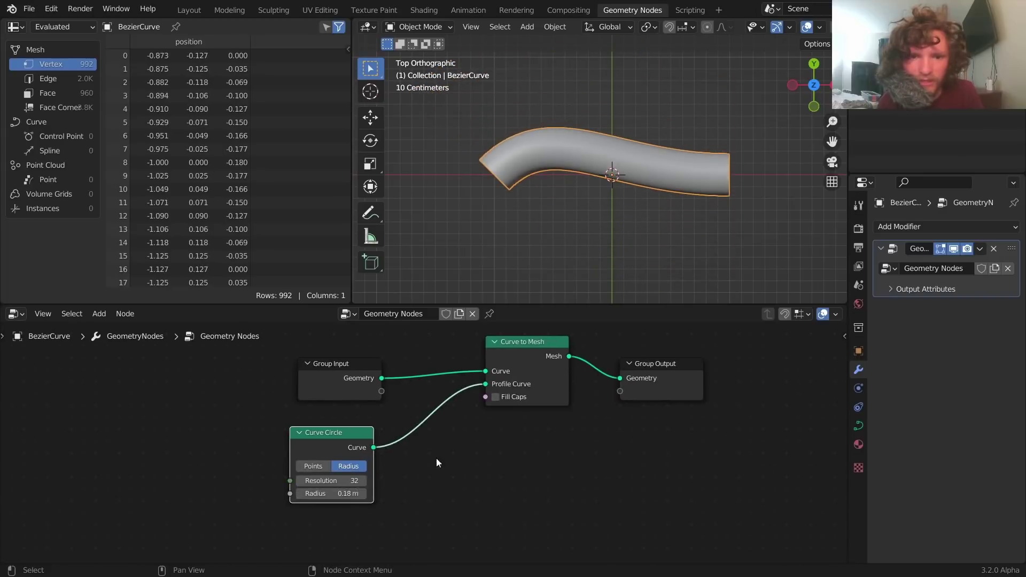
Step: Insert a Distribute Points on Faces node between Curve to Mesh and Group Output with a density of 51.4
{"action": "middle_click_drag", "start_coordinate": [617, 316], "coordinate": [418, 360]}
{"action": "key", "text": "shift+a"}
{"action": "left_click", "coordinate": [377, 299]}
{"action": "type", "text": "distr"}
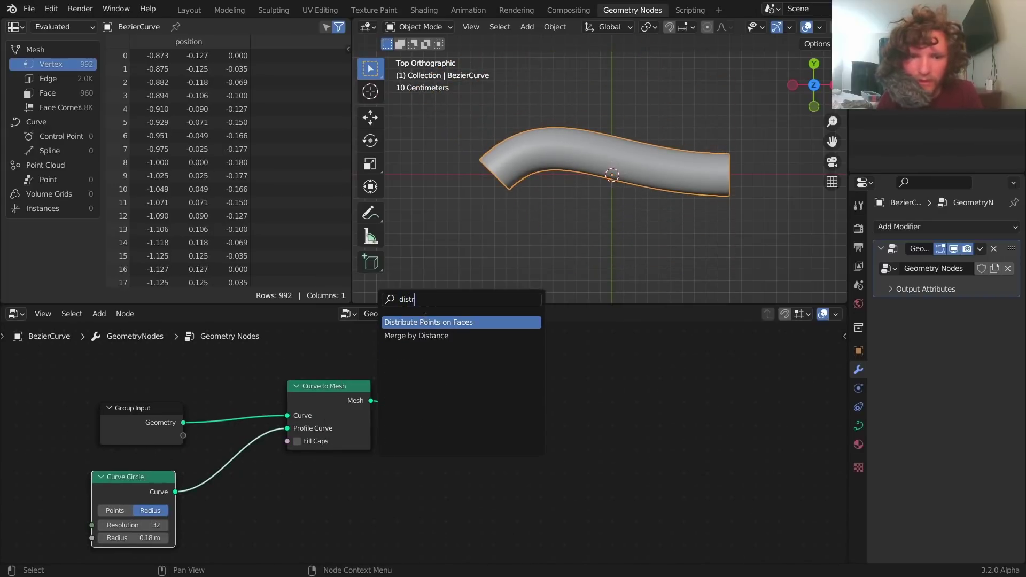
{"action": "key", "text": "Return"}
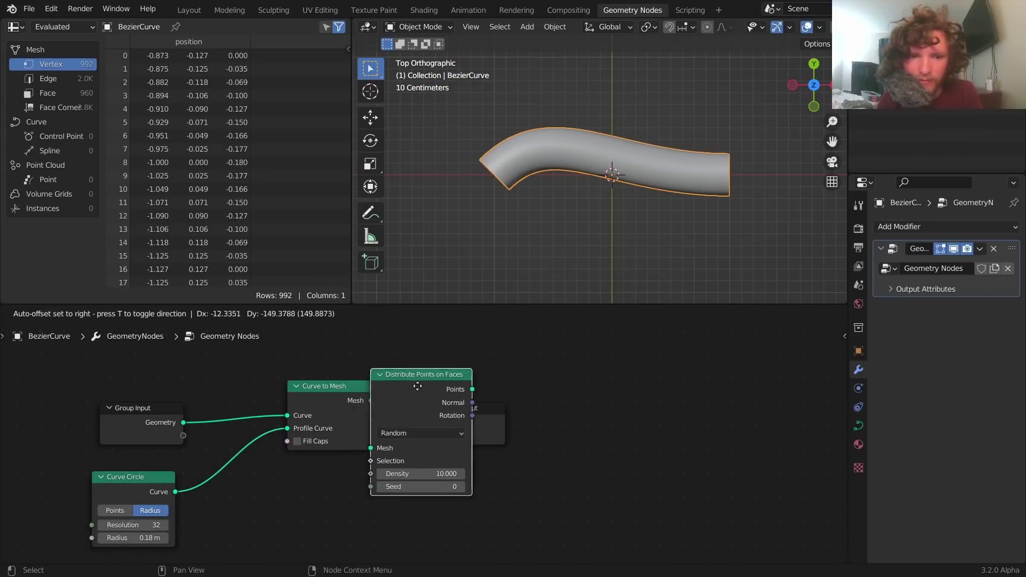
{"action": "left_click", "coordinate": [466, 468]}
{"action": "left_click_drag", "start_coordinate": [466, 468], "coordinate": [539, 469]}
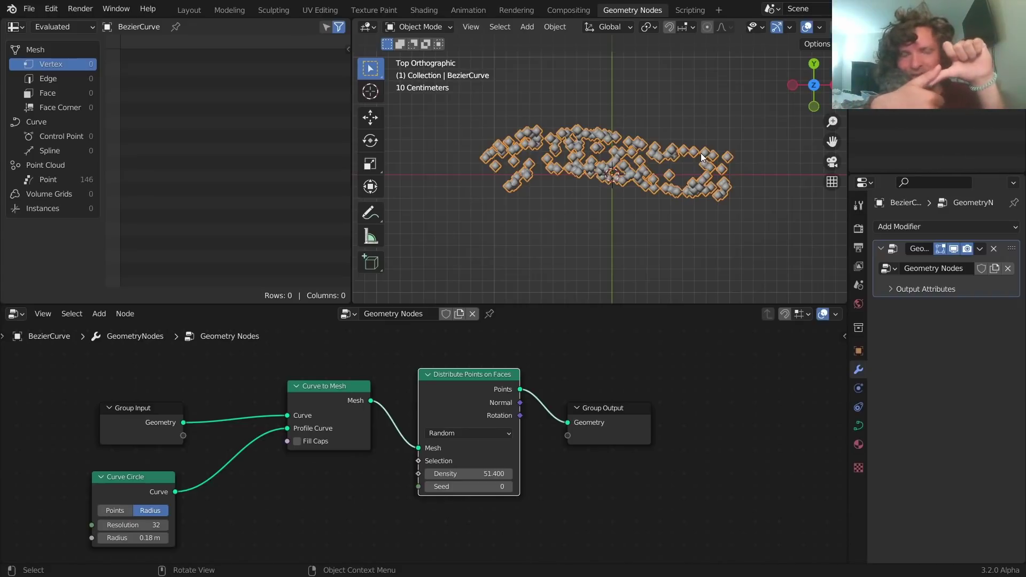
{"action": "scroll", "coordinate": [691, 140], "scroll_direction": "up", "scroll_amount": 1}
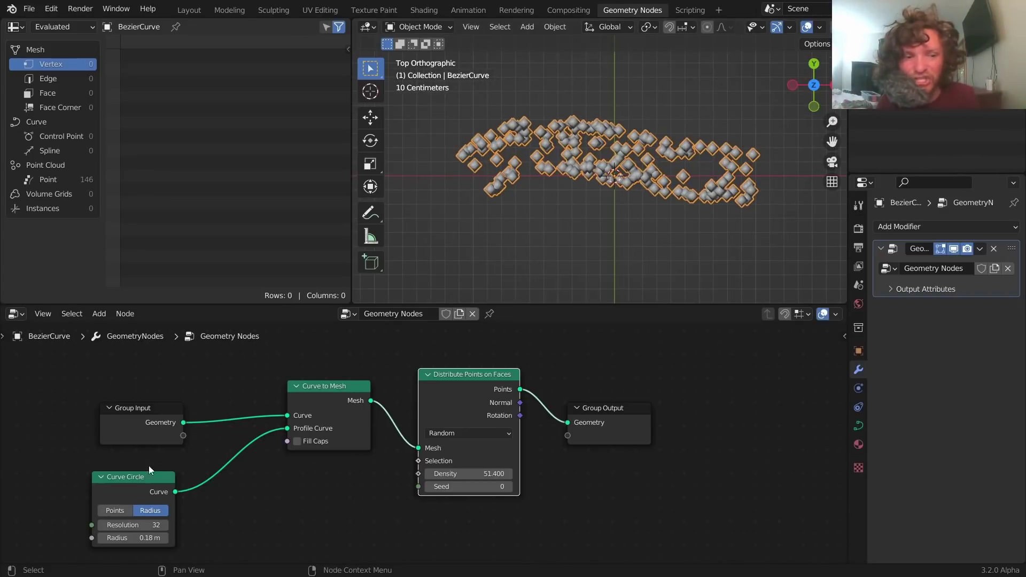
{"action": "mouse_move", "coordinate": [146, 543]}
{"action": "left_mouse_down"}
{"action": "mouse_move", "coordinate": [123, 543]}
{"action": "mouse_move", "coordinate": [156, 545]}
{"action": "mouse_move", "coordinate": [158, 533]}
{"action": "left_mouse_up"}
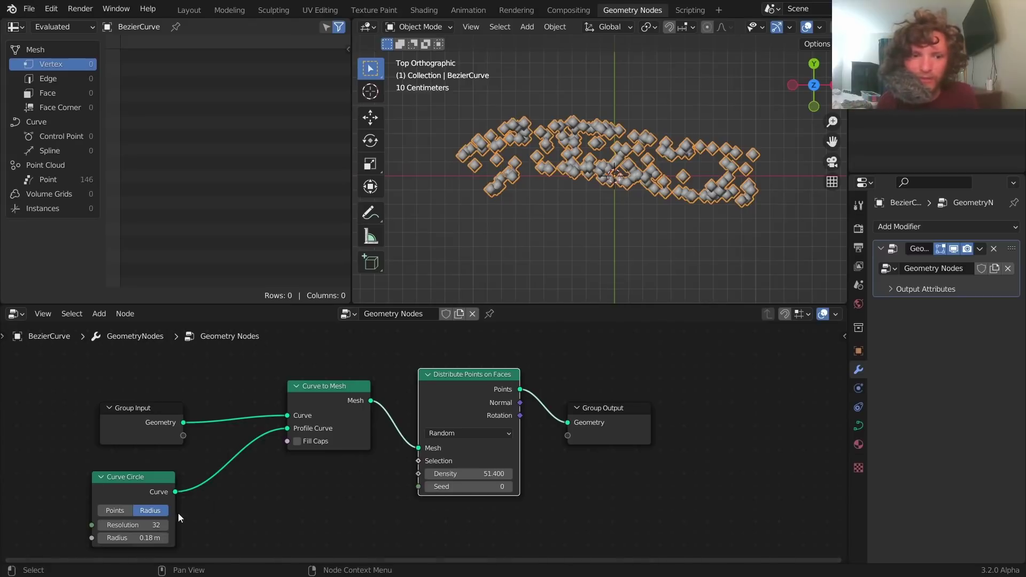
Step: Remove the Curve to Mesh, Distribute Points on Faces and Curve Circle nodes, and move Group Input farther away from Group Output
{"action": "left_click_drag", "start_coordinate": [317, 509], "coordinate": [477, 383]}
{"action": "key", "text": "ctrl+x"}
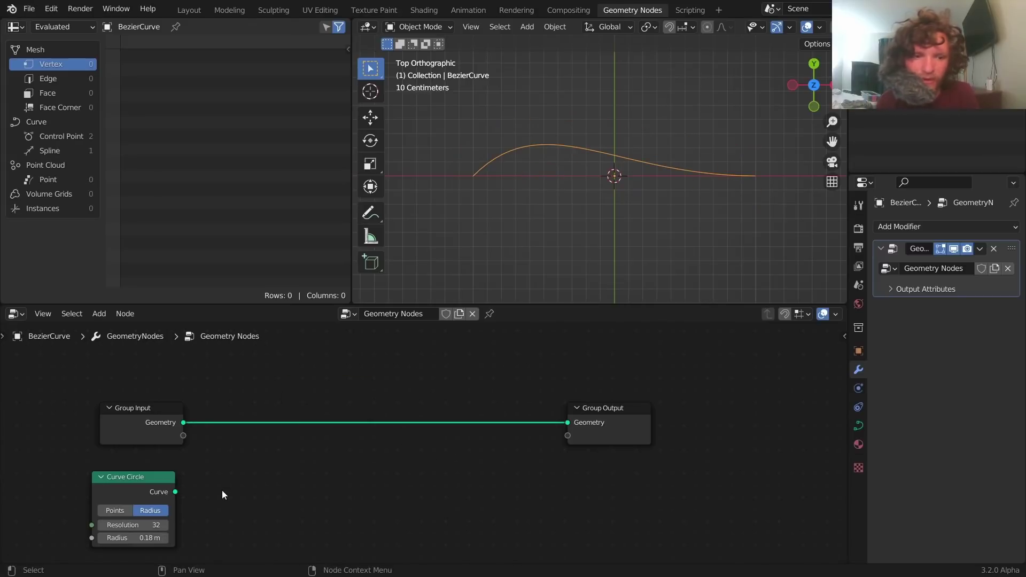
{"action": "left_click_drag", "start_coordinate": [220, 501], "coordinate": [105, 481]}
{"action": "key", "text": "x"}
{"action": "left_click_drag", "start_coordinate": [137, 421], "coordinate": [51, 414]}
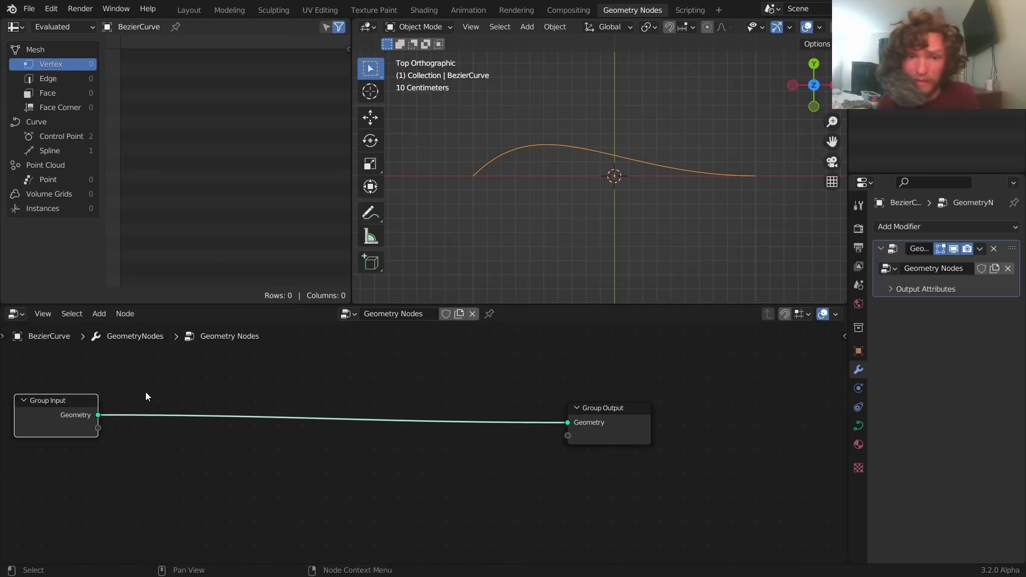
Step: Add a Mesh Line node below Group Input and set its Count to 1000
{"action": "middle_click_drag", "start_coordinate": [149, 395], "coordinate": [303, 353]}
{"action": "key", "text": "shift+a"}
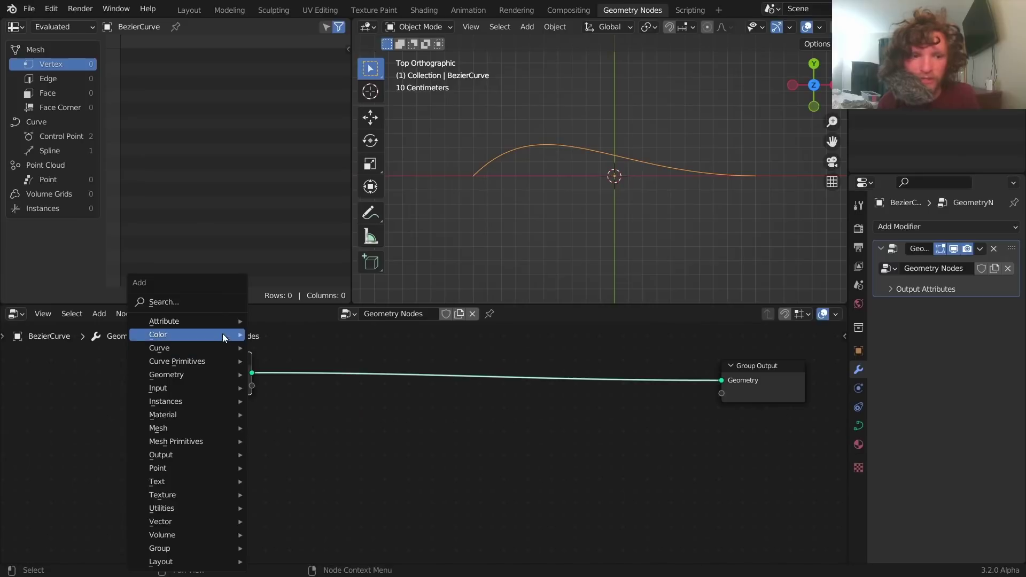
{"action": "left_click", "coordinate": [210, 303]}
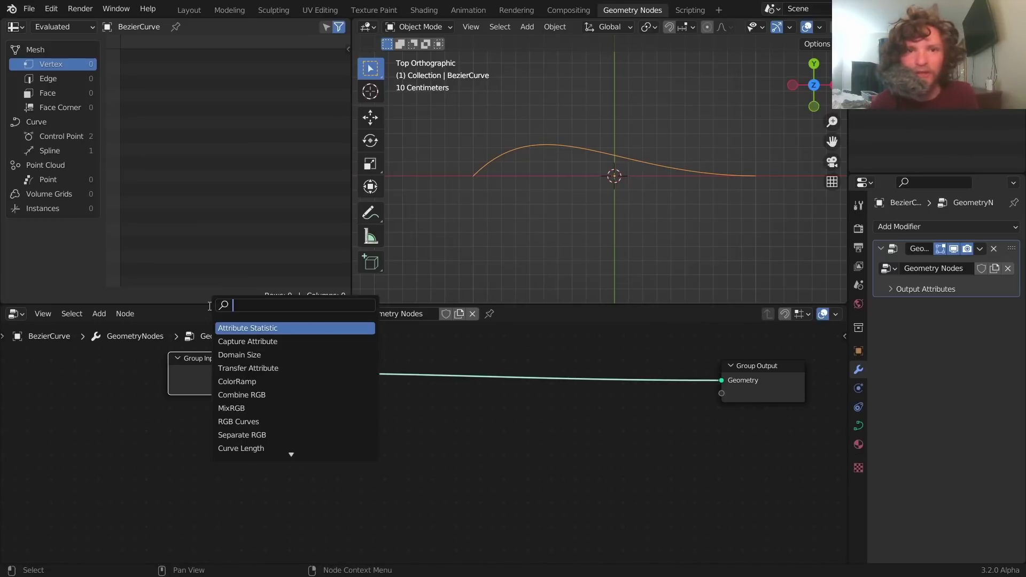
{"action": "type", "text": "mesh line"}
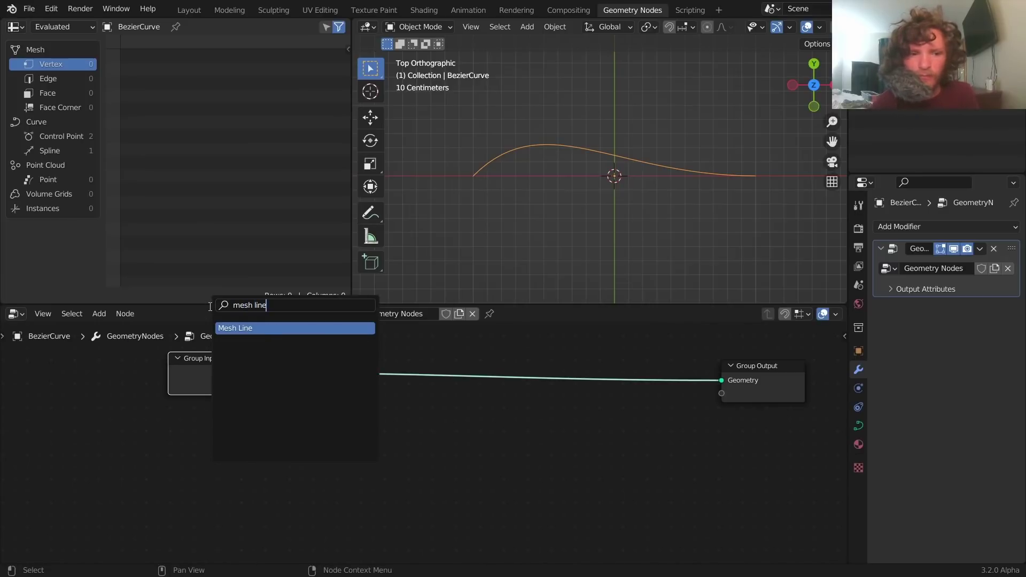
{"action": "key", "text": "Return"}
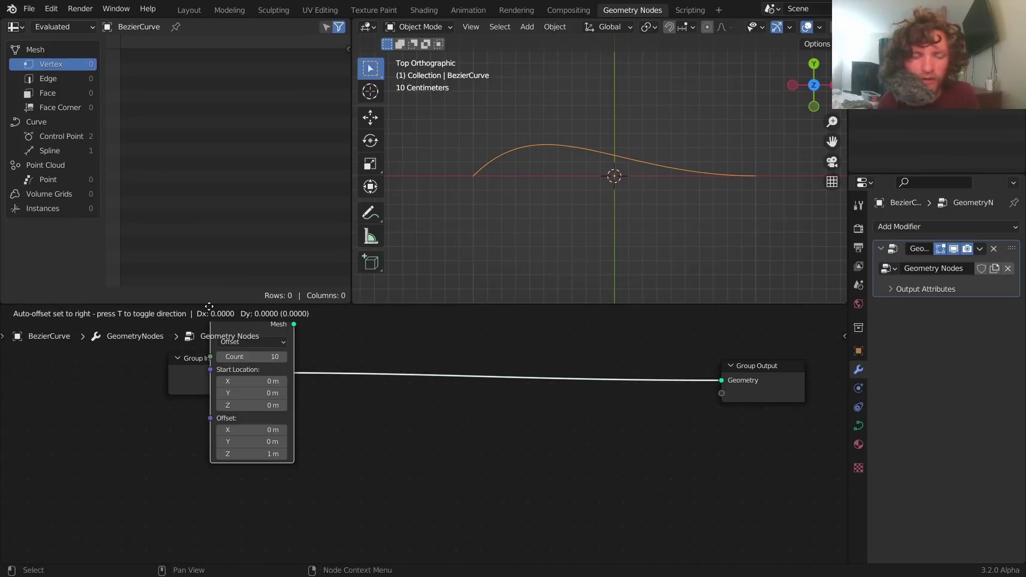
{"action": "left_click", "coordinate": [157, 415]}
{"action": "middle_click_drag", "start_coordinate": [200, 444], "coordinate": [259, 420]}
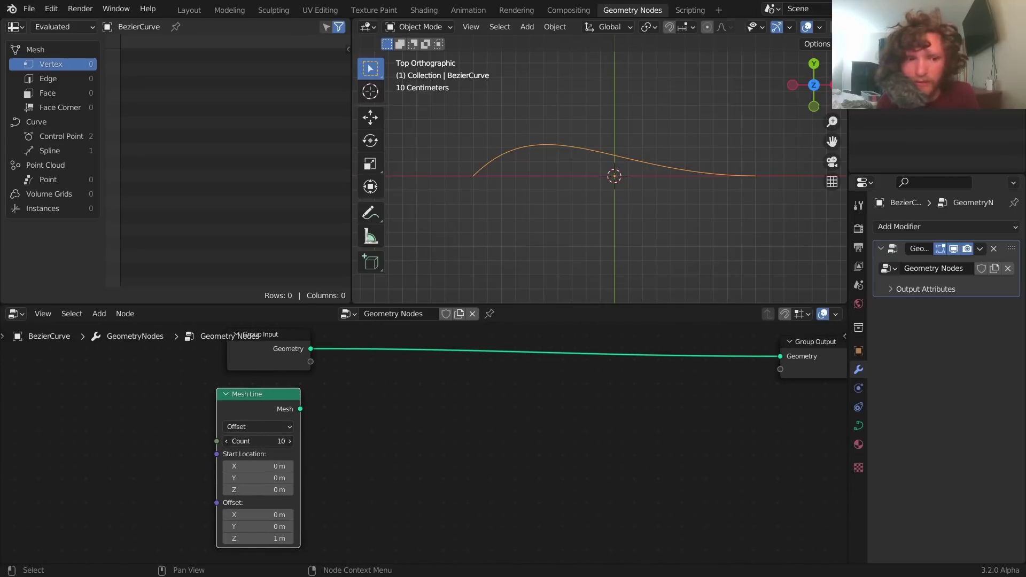
{"action": "left_click", "coordinate": [258, 441]}
{"action": "type", "text": "1000"}
{"action": "key", "text": "Return"}
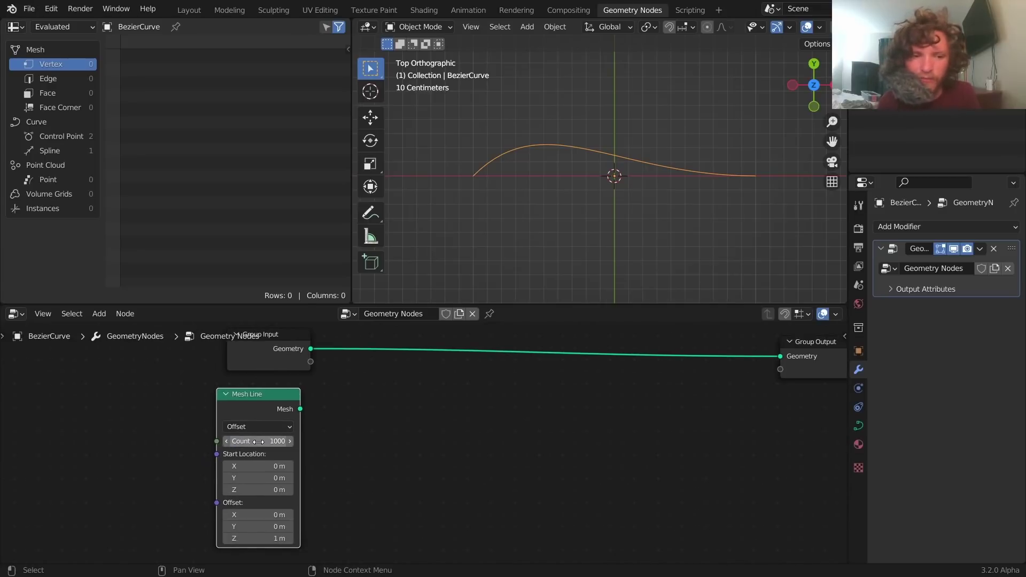
Step: Preview the Mesh Line output in perspective, and return to previewing Group Input's curve in the top view
{"action": "left_click", "coordinate": [261, 393], "text": "ctrl+shift"}
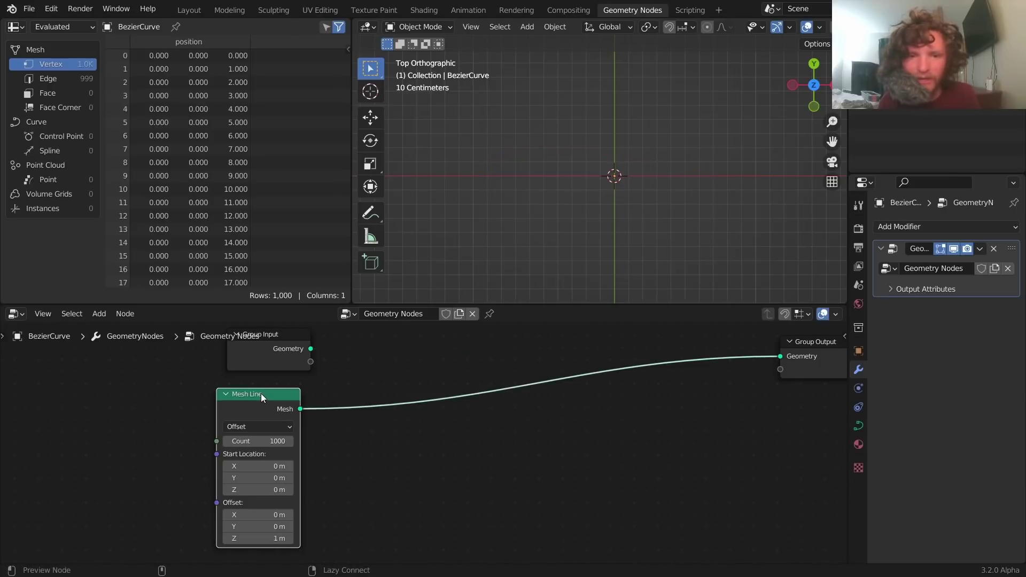
{"action": "middle_click_drag", "start_coordinate": [567, 221], "coordinate": [605, 177]}
{"action": "middle_click_drag", "start_coordinate": [599, 110], "coordinate": [603, 124]}
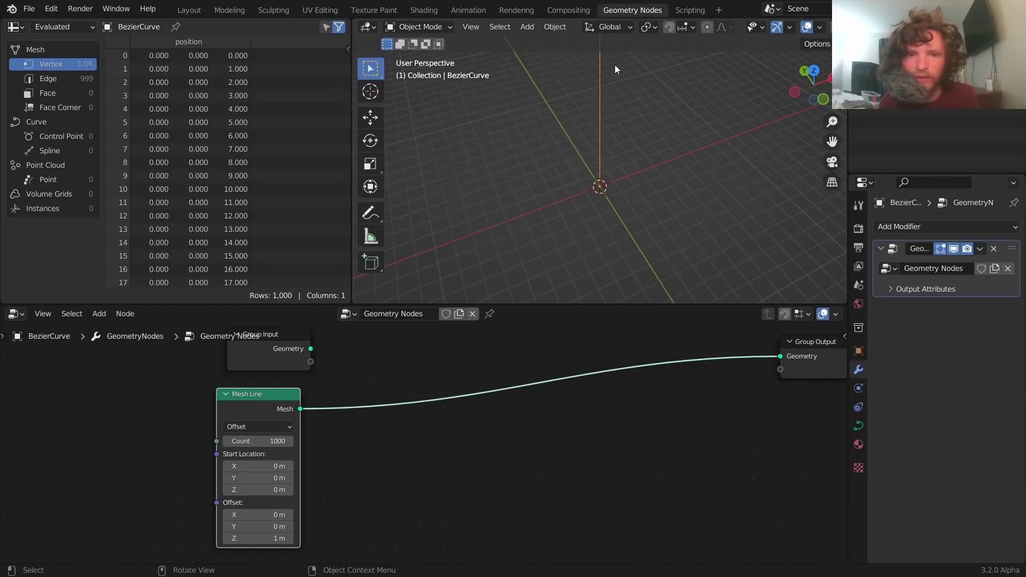
{"action": "middle_click_drag", "start_coordinate": [615, 65], "coordinate": [603, 163]}
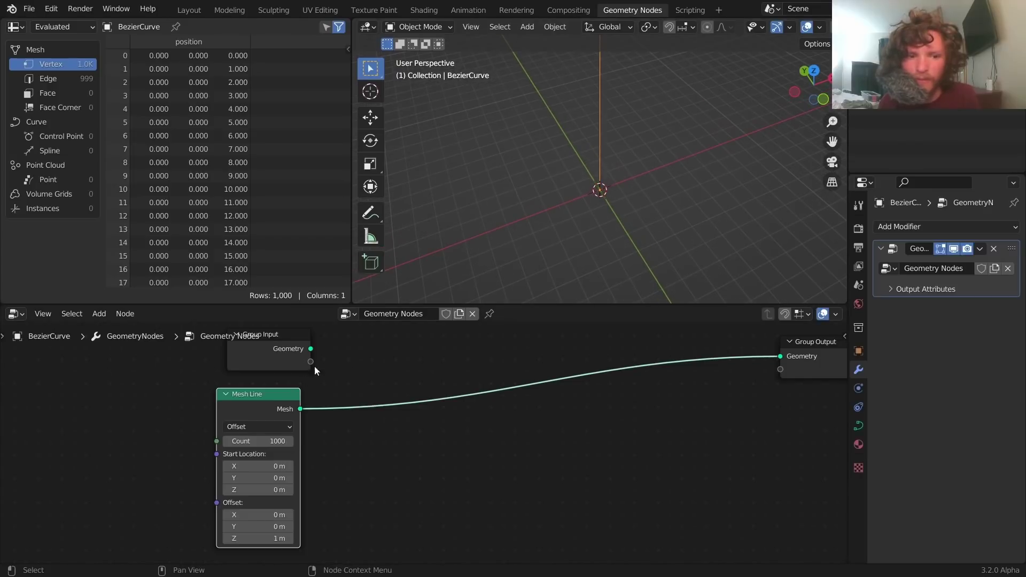
{"action": "middle_click_drag", "start_coordinate": [315, 366], "coordinate": [297, 424]}
{"action": "left_click", "coordinate": [249, 410], "text": "ctrl+shift"}
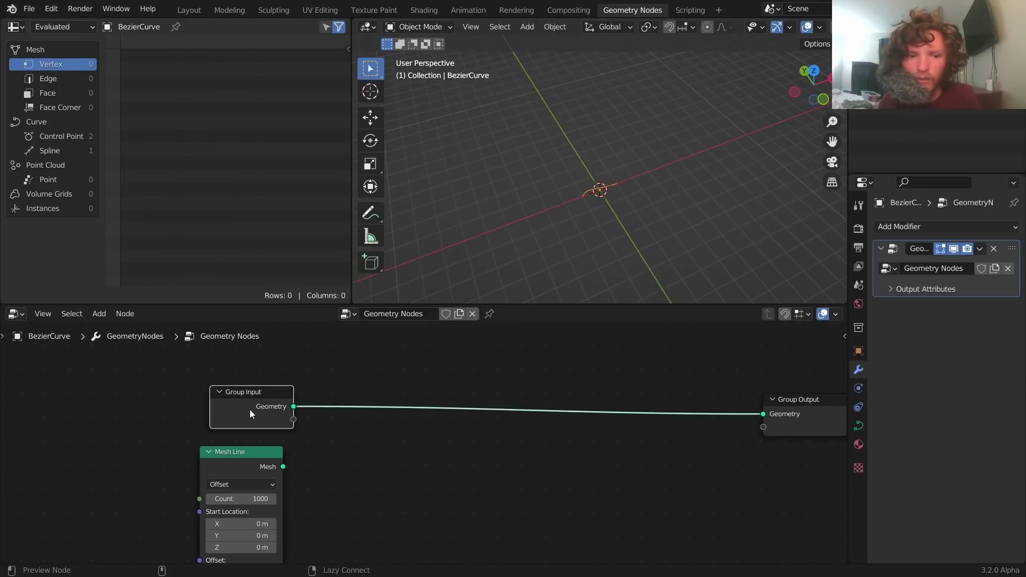
{"action": "left_click", "coordinate": [810, 72]}
{"action": "scroll", "coordinate": [617, 197], "scroll_direction": "up", "scroll_amount": 8}
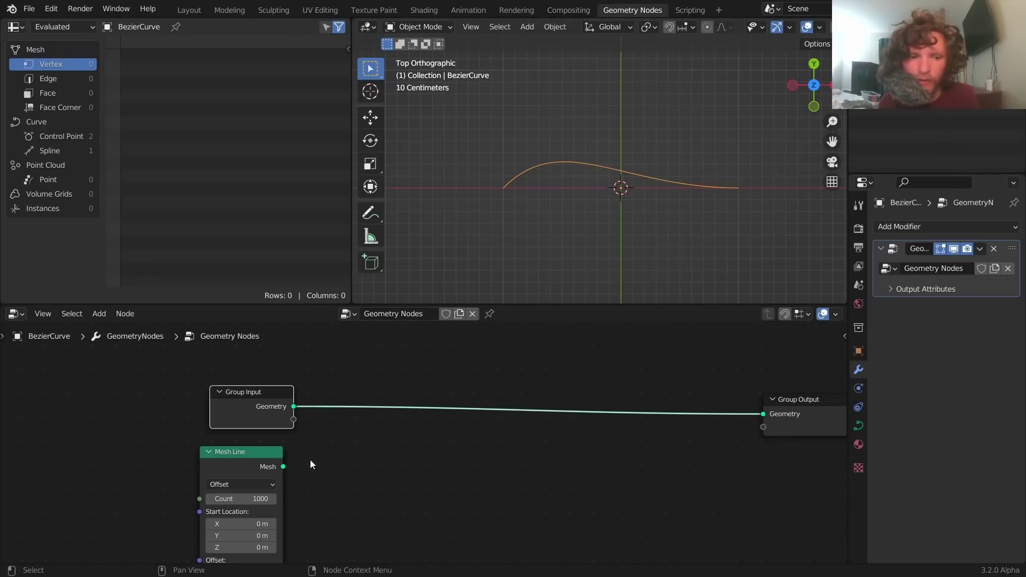
Step: Add a Set Position node beside Mesh Line and connect the Mesh output to its Geometry input
{"action": "middle_click_drag", "start_coordinate": [312, 464], "coordinate": [319, 443]}
{"action": "key", "text": "shift+a"}
{"action": "left_click", "coordinate": [297, 306]}
{"action": "type", "text": "set"}
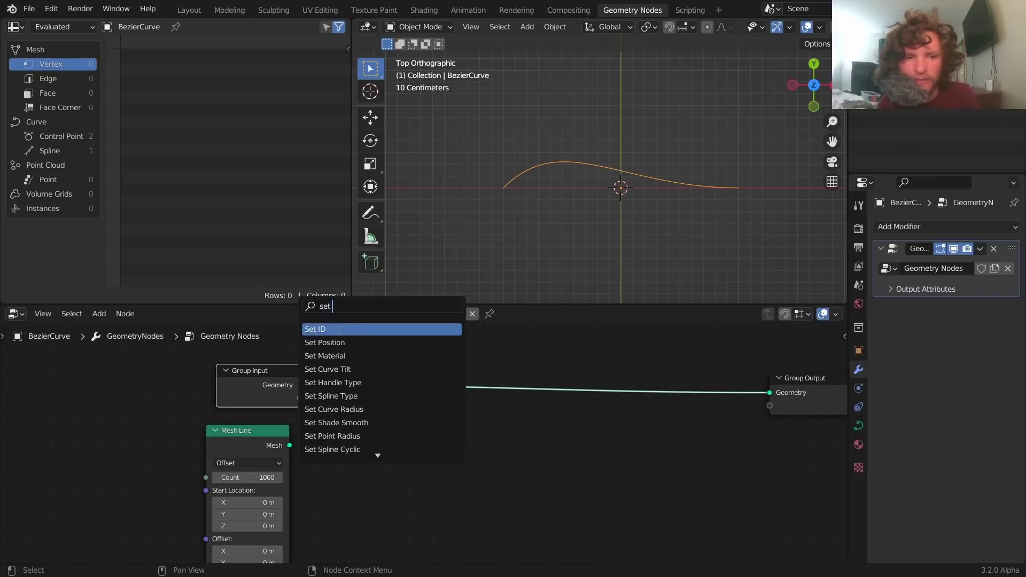
{"action": "left_click", "coordinate": [342, 344]}
{"action": "left_click", "coordinate": [414, 489]}
{"action": "right_click_drag", "start_coordinate": [261, 451], "coordinate": [413, 466], "text": "alt"}
{"action": "left_click_drag", "start_coordinate": [416, 484], "coordinate": [449, 458]}
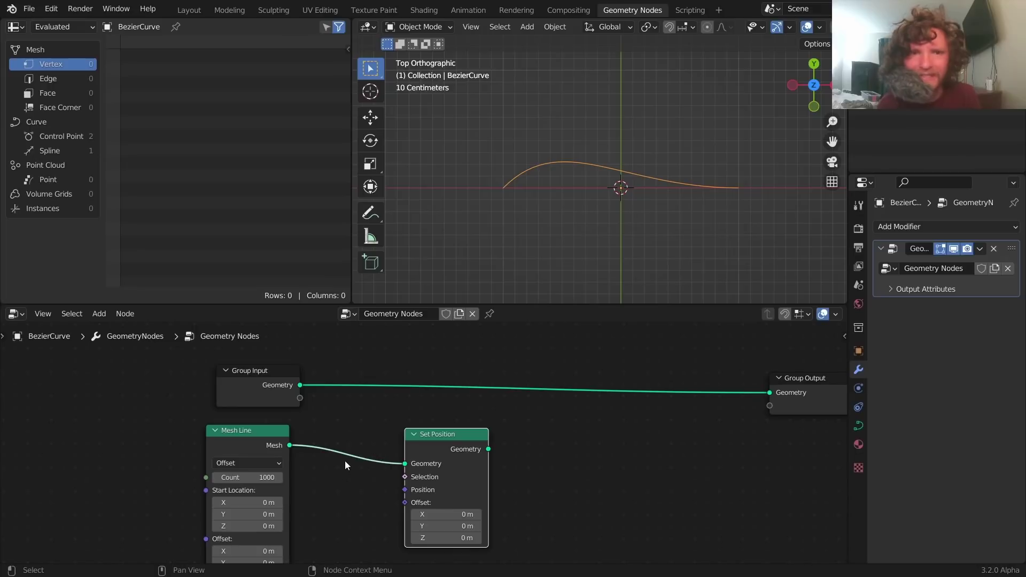
{"action": "left_click_drag", "start_coordinate": [433, 443], "coordinate": [527, 457]}
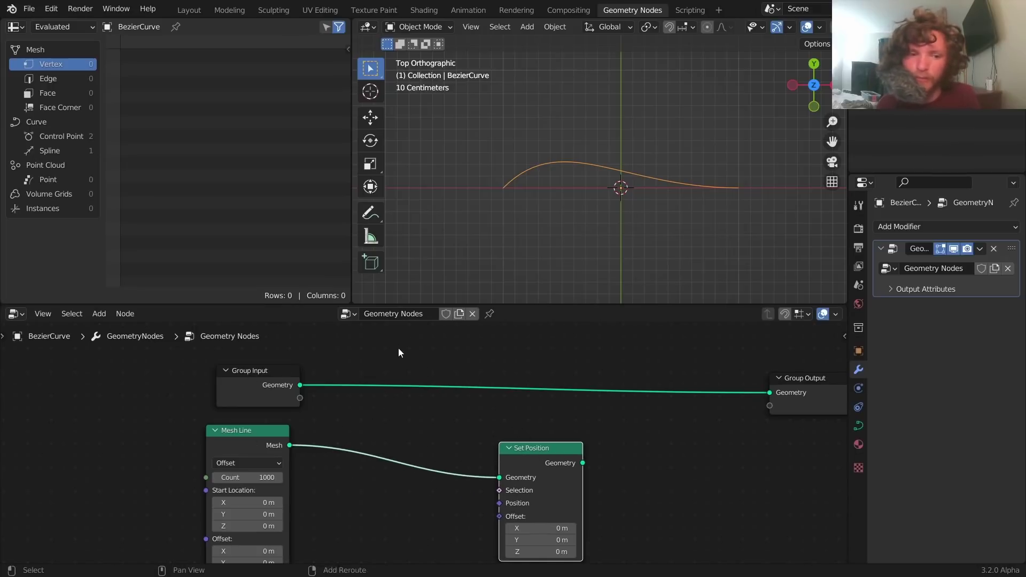
Step: Insert a Sample Curve node after Group Input so that the Geometry output feeds its Curve input
{"action": "key", "text": "shift+a"}
{"action": "left_click", "coordinate": [363, 303]}
{"action": "type", "text": "sample"}
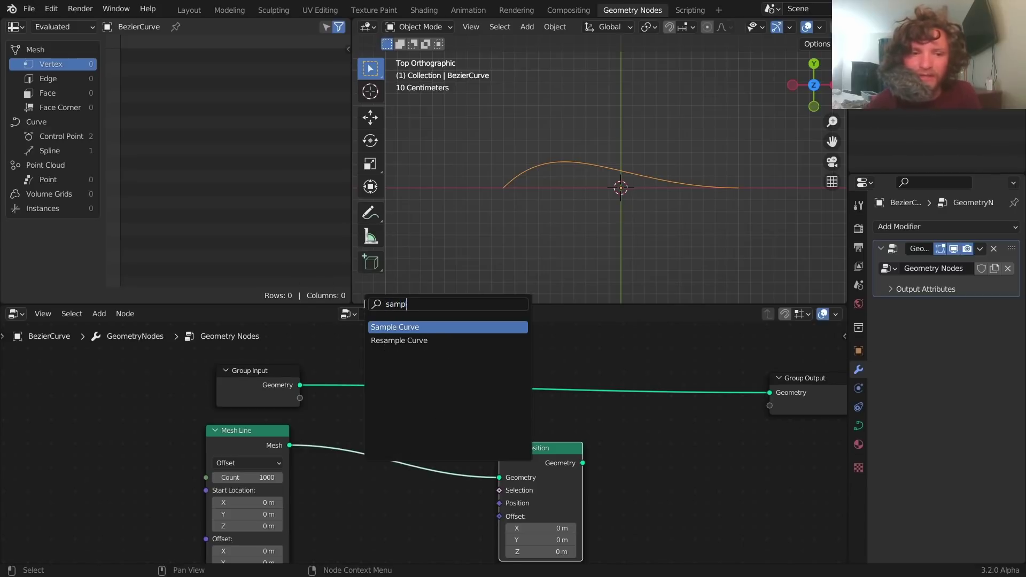
{"action": "key", "text": "Return"}
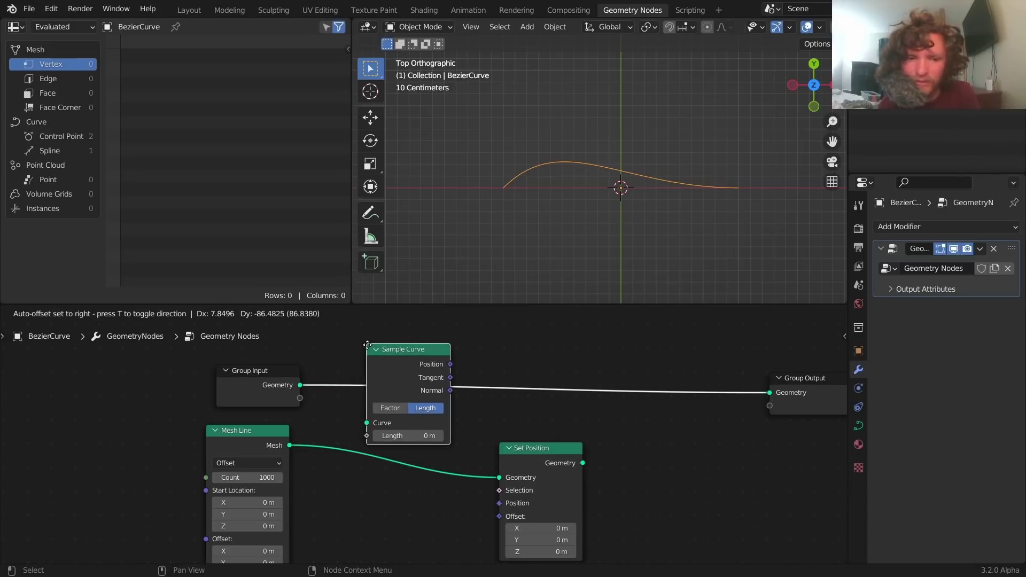
{"action": "left_click", "coordinate": [366, 344]}
{"action": "scroll", "coordinate": [275, 374], "scroll_direction": "up", "scroll_amount": 3}
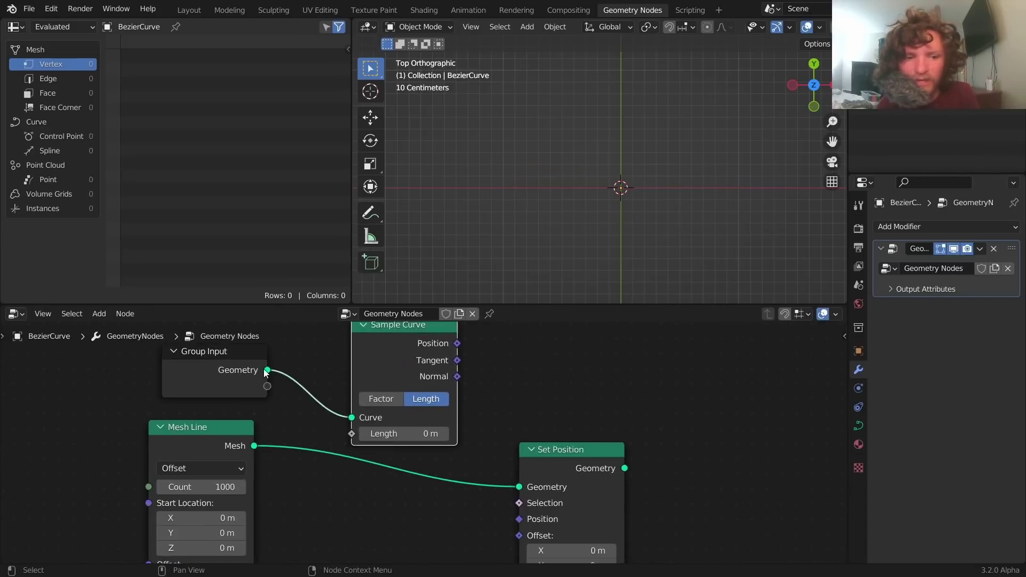
{"action": "middle_click_drag", "start_coordinate": [267, 375], "coordinate": [343, 416]}
{"action": "left_click_drag", "start_coordinate": [293, 403], "coordinate": [237, 393]}
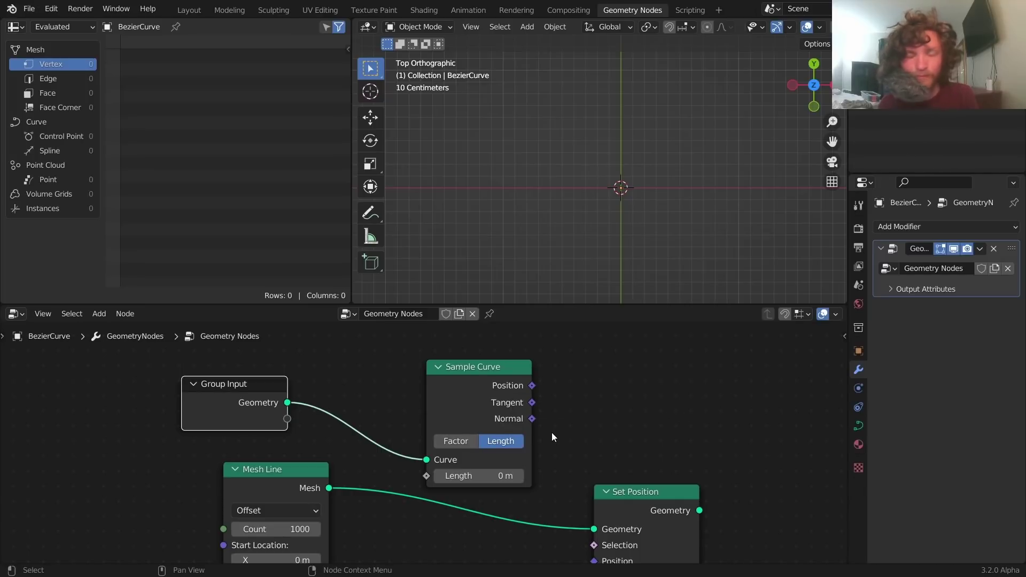
Step: Switch Sample Curve to Factor mode and space out the Sample Curve and Set Position nodes
{"action": "left_click", "coordinate": [468, 440]}
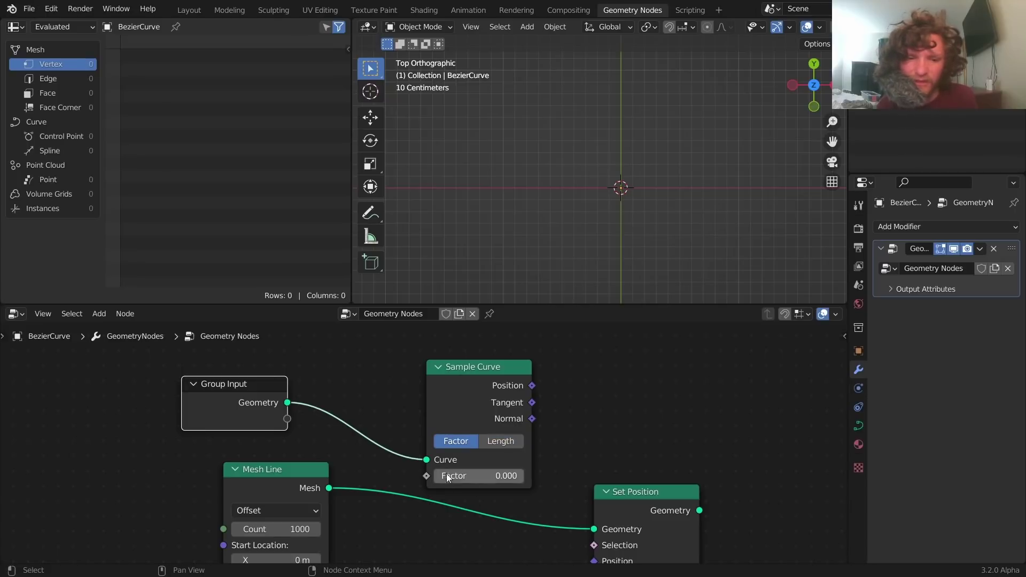
{"action": "middle_click_drag", "start_coordinate": [510, 467], "coordinate": [462, 449]}
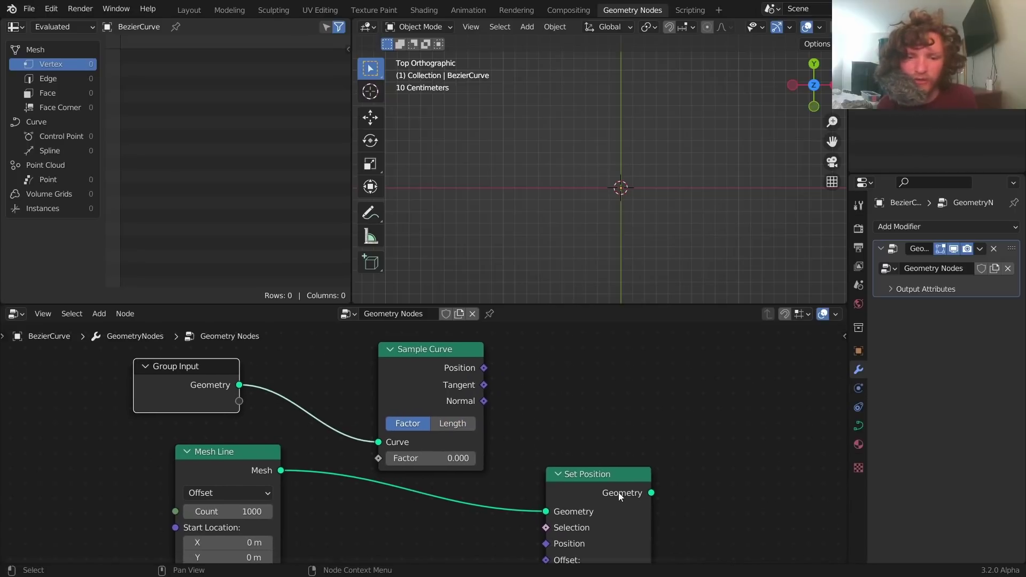
{"action": "left_click_drag", "start_coordinate": [617, 491], "coordinate": [634, 434]}
{"action": "mouse_move", "coordinate": [484, 369]}
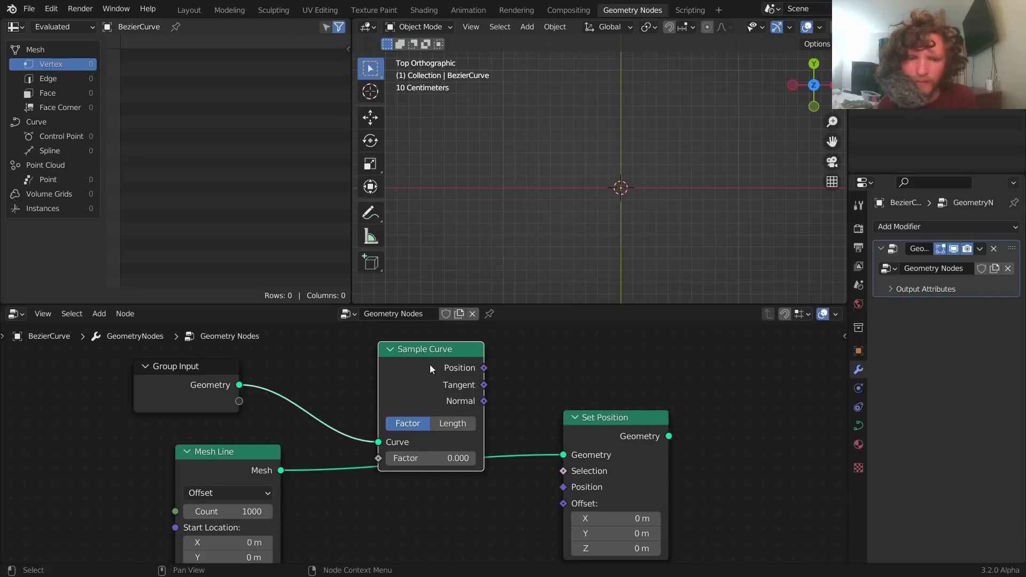
{"action": "left_click_drag", "start_coordinate": [385, 430], "coordinate": [416, 409]}
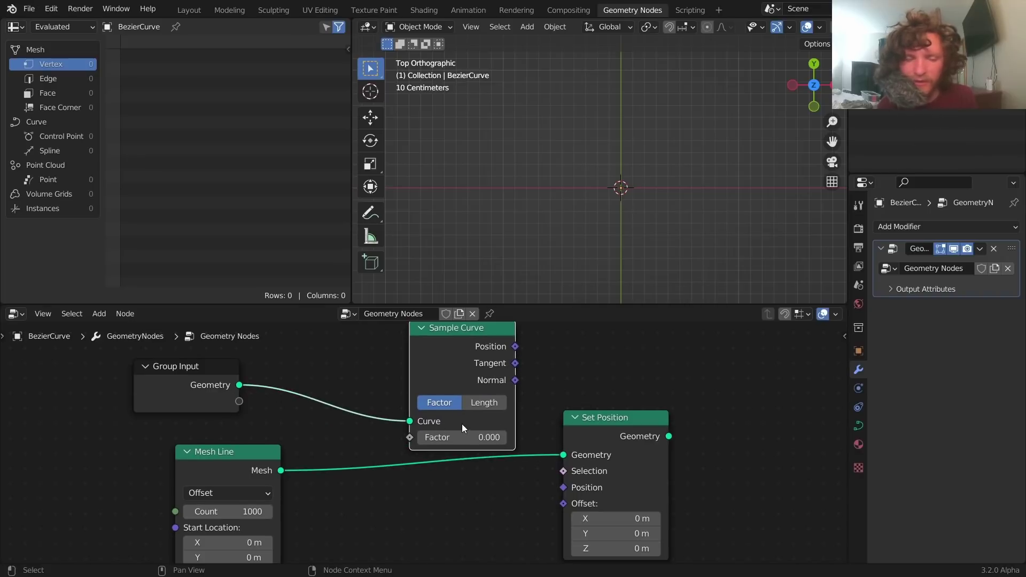
{"action": "left_click_drag", "start_coordinate": [462, 435], "coordinate": [490, 435]}
{"action": "key", "text": "ctrl+z"}
Step: Add a Float Random Value node near Mesh Line and connect its Value output to the Factor input of Sample Curve
{"action": "scroll", "coordinate": [534, 437], "scroll_direction": "down", "scroll_amount": 1}
{"action": "middle_click_drag", "start_coordinate": [255, 453], "coordinate": [408, 430]}
{"action": "left_click_drag", "start_coordinate": [408, 430], "coordinate": [277, 520]}
{"action": "key", "text": "shift+a"}
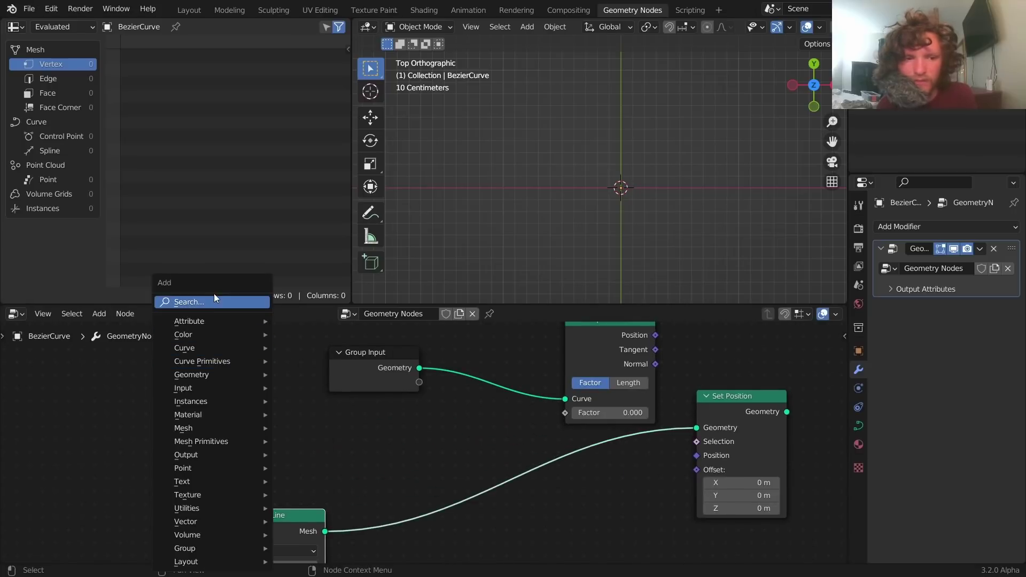
{"action": "left_click", "coordinate": [214, 301]}
{"action": "type", "text": "rand"}
{"action": "key", "text": "Return"}
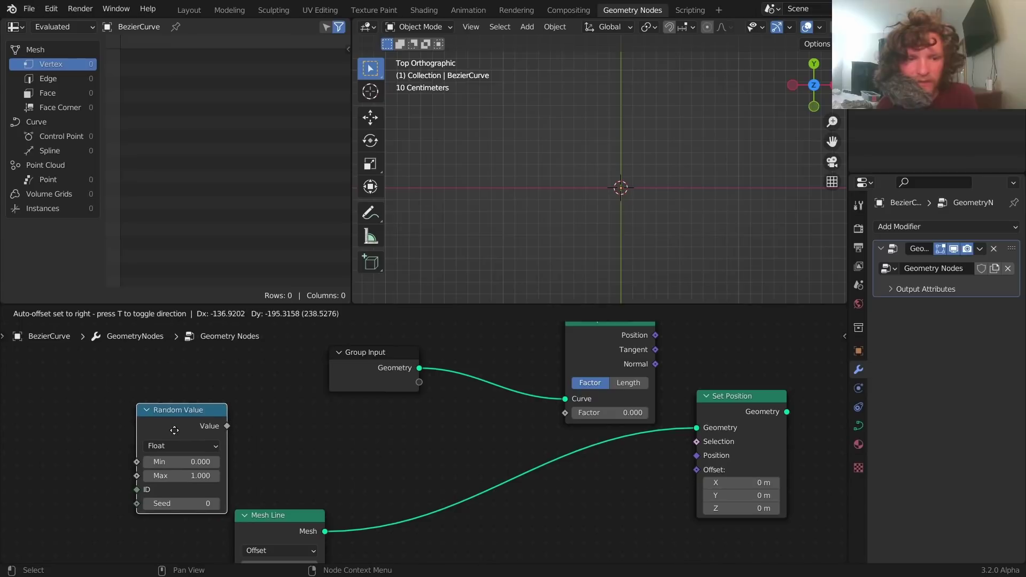
{"action": "left_click", "coordinate": [173, 432]}
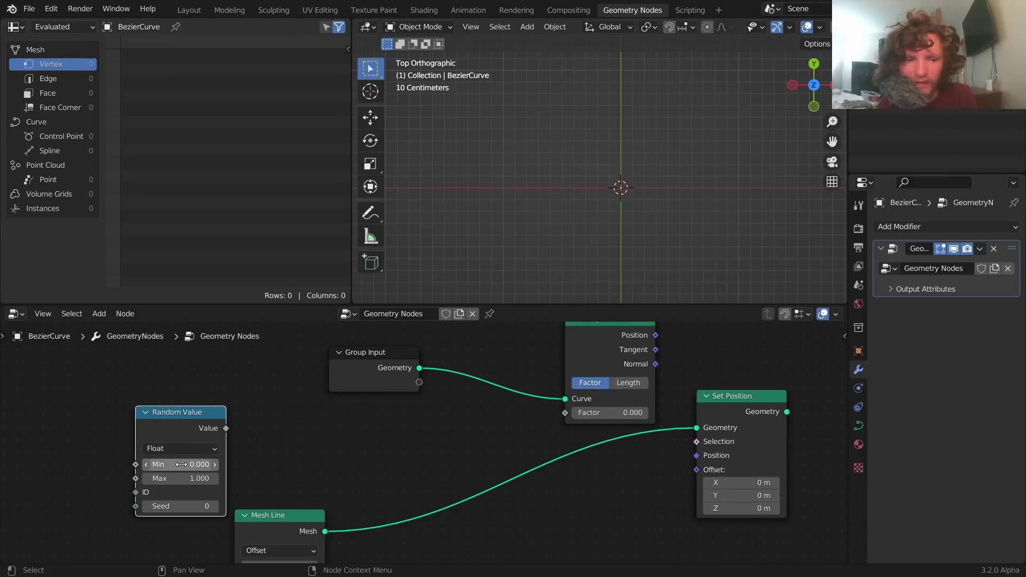
{"action": "left_click_drag", "start_coordinate": [609, 412], "coordinate": [641, 420]}
{"action": "key", "text": "ctrl+z"}
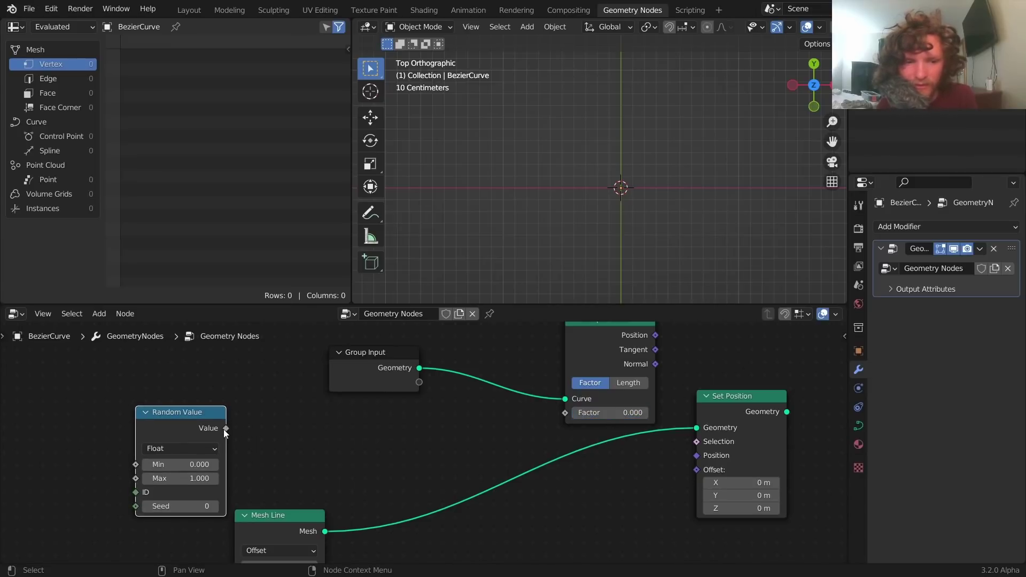
{"action": "left_click_drag", "start_coordinate": [226, 429], "coordinate": [573, 411]}
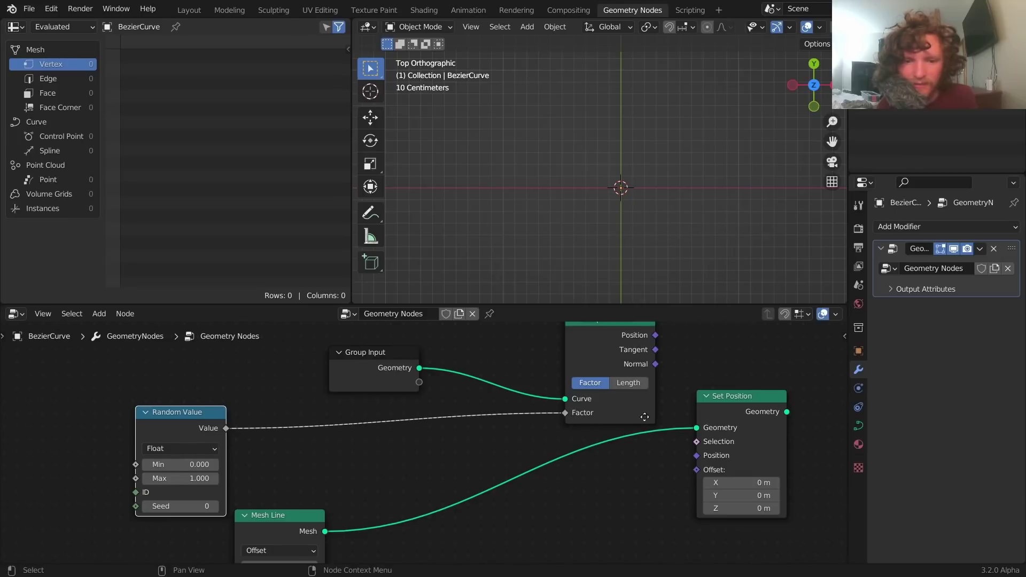
Step: Connect Sample Curve's Position to the Position input of Set Position and send Set Position's Geometry to Group Output
{"action": "middle_click_drag", "start_coordinate": [653, 342], "coordinate": [470, 384]}
{"action": "right_click_drag", "start_coordinate": [458, 379], "coordinate": [515, 469], "text": "alt"}
{"action": "left_click", "coordinate": [573, 440], "text": "ctrl+shift"}
{"action": "scroll", "coordinate": [596, 174], "scroll_direction": "up", "scroll_amount": 5}
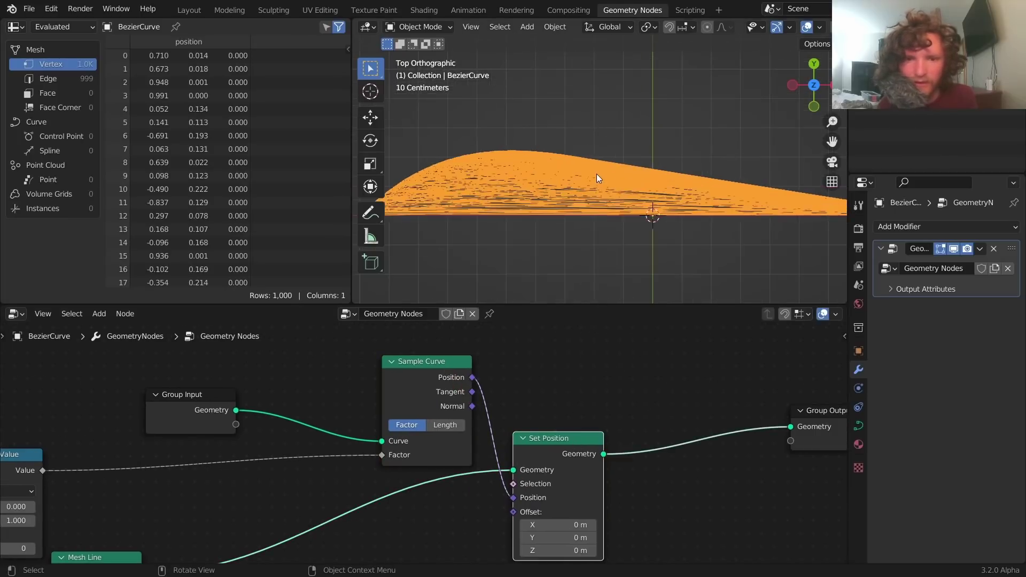
{"action": "scroll", "coordinate": [608, 179], "scroll_direction": "down", "scroll_amount": 3}
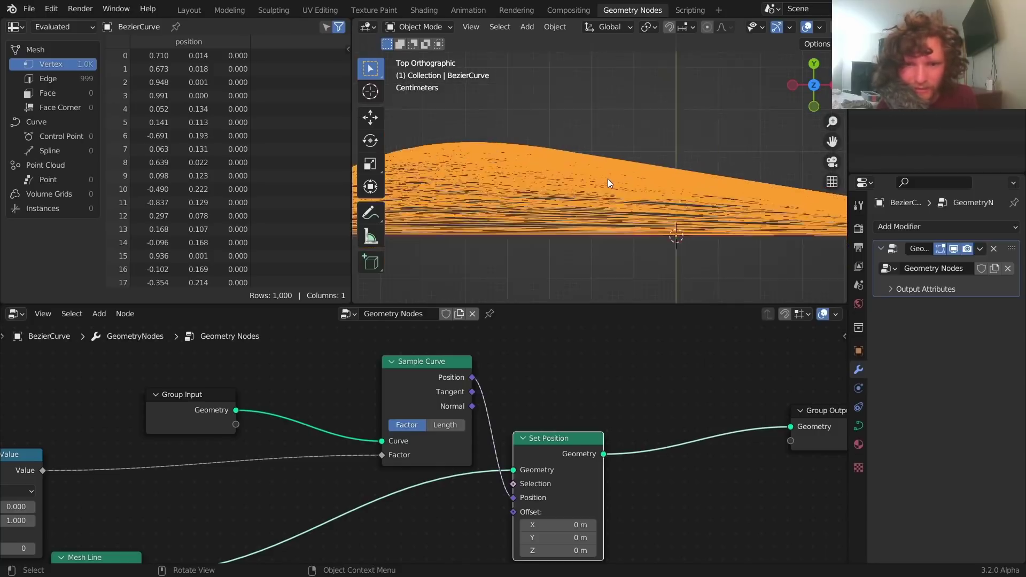
{"action": "middle_click_drag", "start_coordinate": [407, 186], "coordinate": [615, 183], "text": "shift"}
{"action": "scroll", "coordinate": [570, 200], "scroll_direction": "up", "scroll_amount": 8}
{"action": "scroll", "coordinate": [474, 236], "scroll_direction": "up", "scroll_amount": 2}
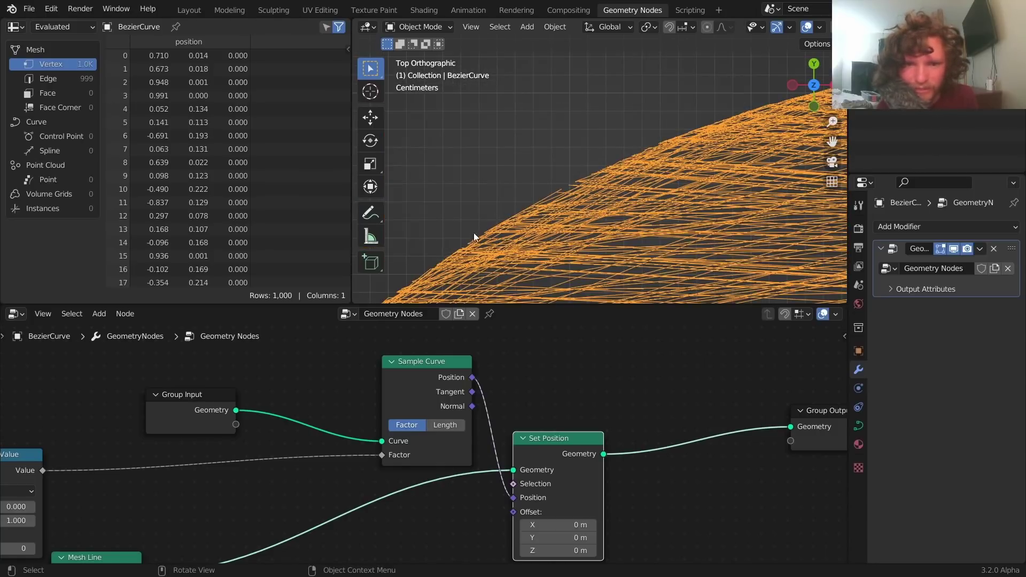
{"action": "scroll", "coordinate": [641, 160], "scroll_direction": "down", "scroll_amount": 4}
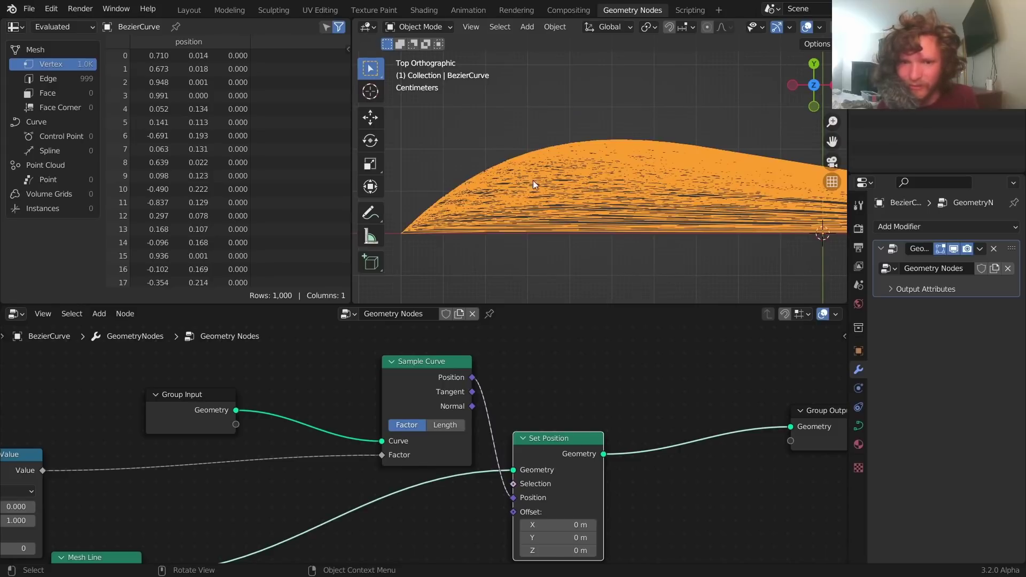
Step: Insert an Instance on Points node between Set Position and Group Output, leaving a wide gap after Set Position
{"action": "middle_click_drag", "start_coordinate": [643, 324], "coordinate": [556, 315]}
{"action": "key", "text": "shift+a"}
{"action": "left_click", "coordinate": [553, 299]}
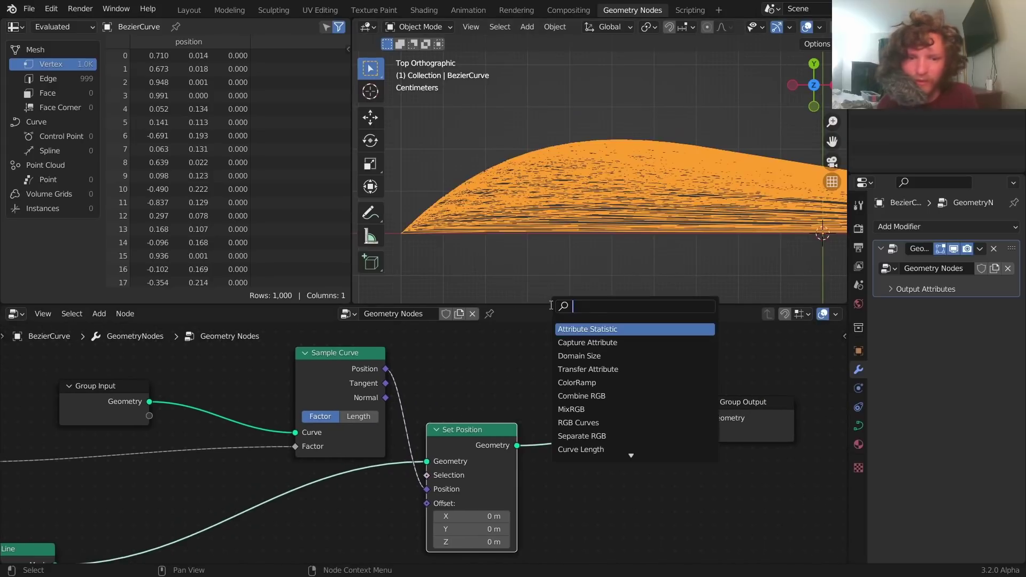
{"action": "type", "text": "instance"}
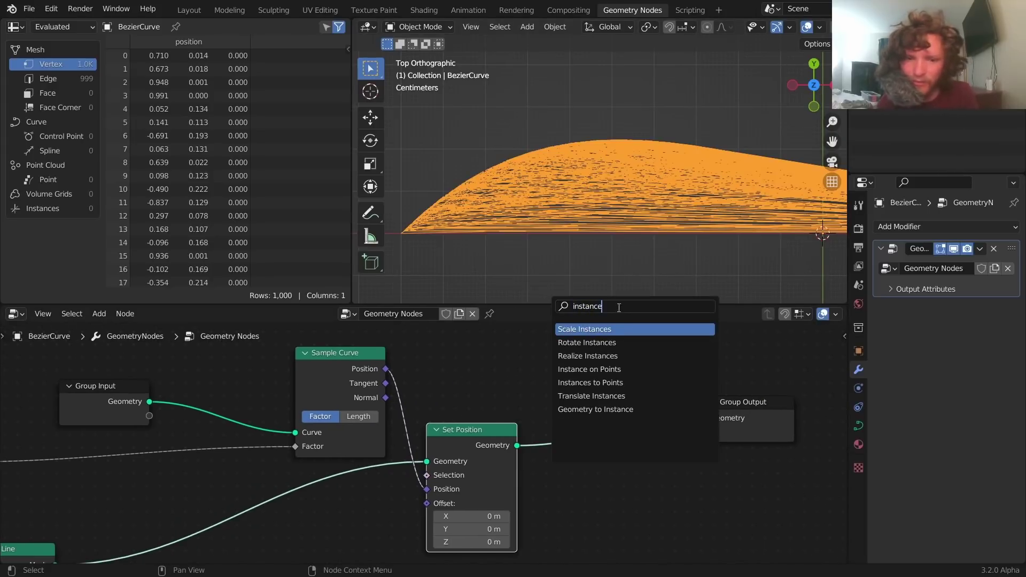
{"action": "left_click", "coordinate": [671, 370]}
{"action": "left_click", "coordinate": [692, 425]}
{"action": "middle_click_drag", "start_coordinate": [684, 426], "coordinate": [484, 432]}
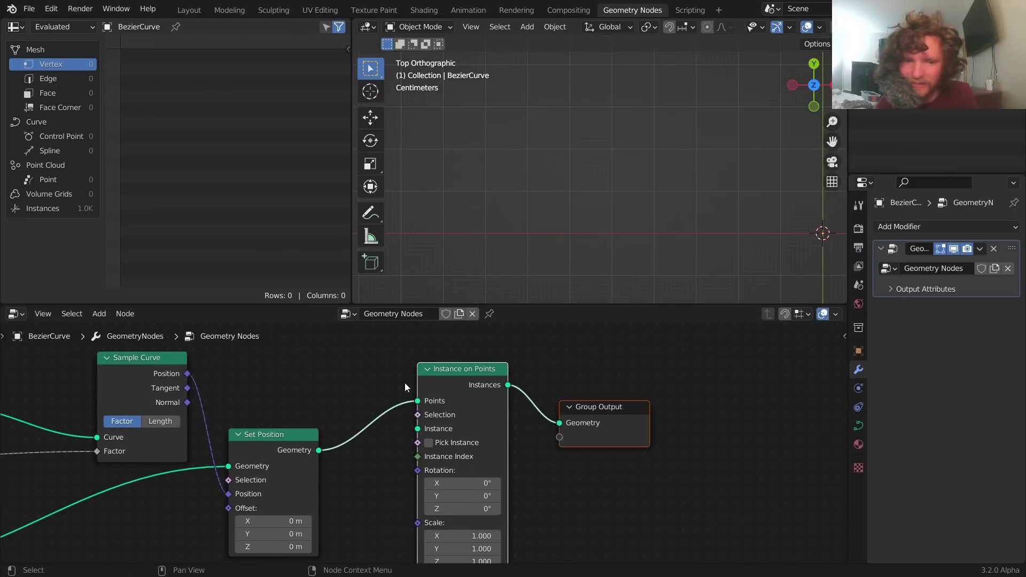
{"action": "left_click_drag", "start_coordinate": [460, 369], "coordinate": [654, 371]}
Step: Add a UV Sphere node before Instance on Points and connect its Mesh output to the Instance input
{"action": "key", "text": "shift+a"}
{"action": "left_click", "coordinate": [463, 297]}
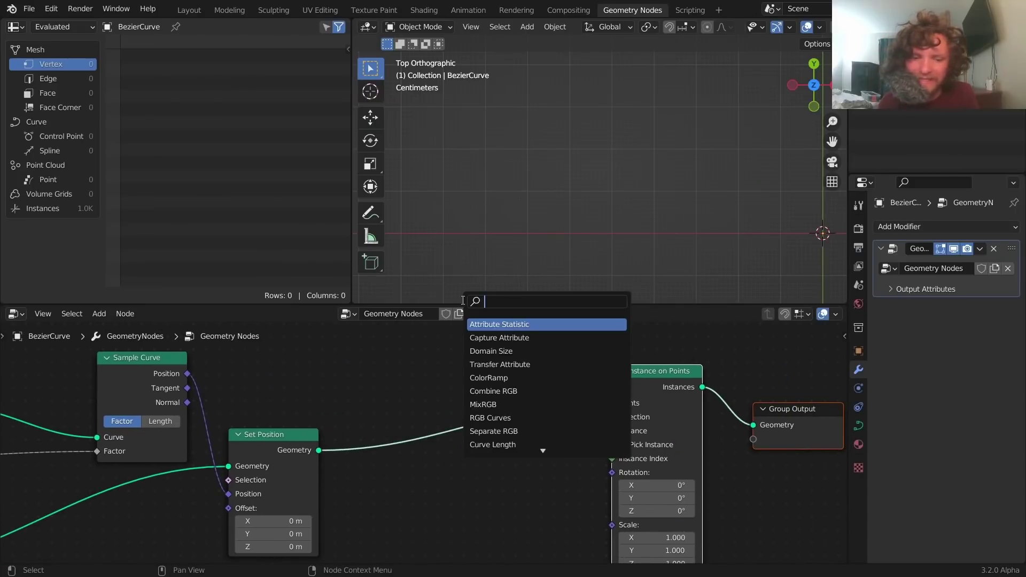
{"action": "type", "text": "uv s"}
{"action": "key", "text": "Return"}
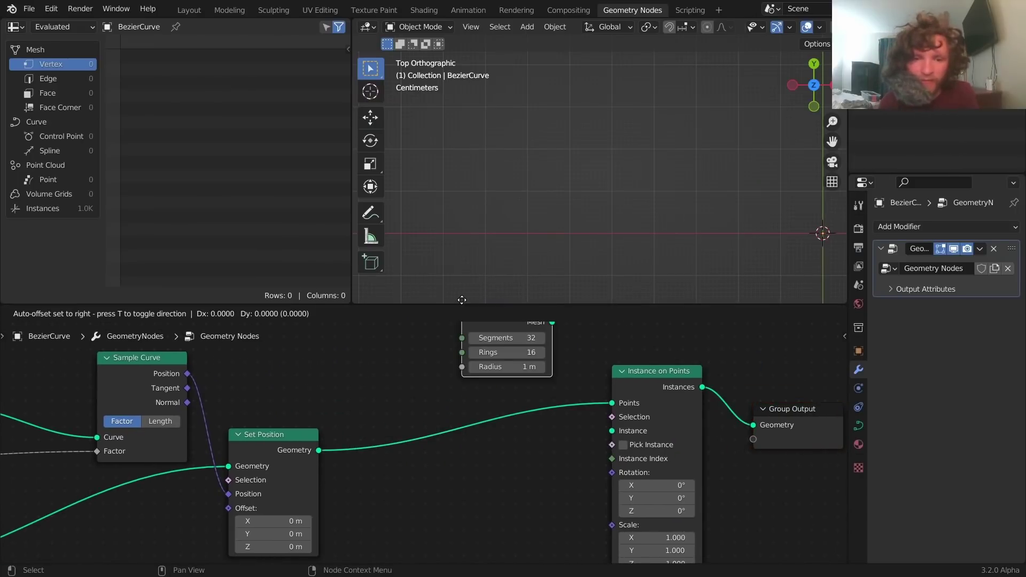
{"action": "left_click", "coordinate": [471, 430]}
{"action": "left_click_drag", "start_coordinate": [561, 453], "coordinate": [612, 431]}
Step: Set the UV Sphere's radius to 0.01 m
{"action": "scroll", "coordinate": [555, 470], "scroll_direction": "up", "scroll_amount": 2}
{"action": "left_click", "coordinate": [542, 517]}
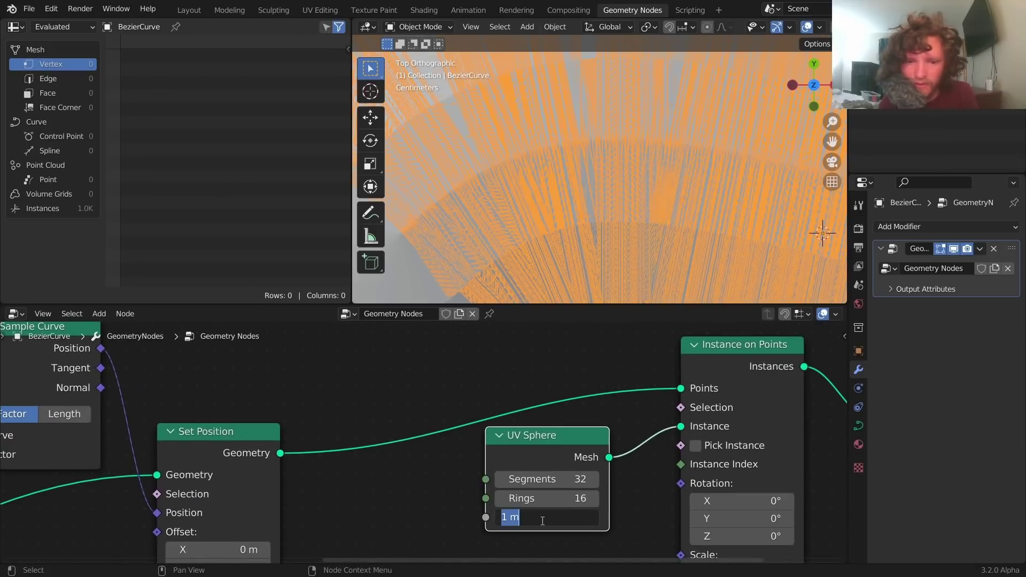
{"action": "type", "text": ".01"}
{"action": "key", "text": "Return"}
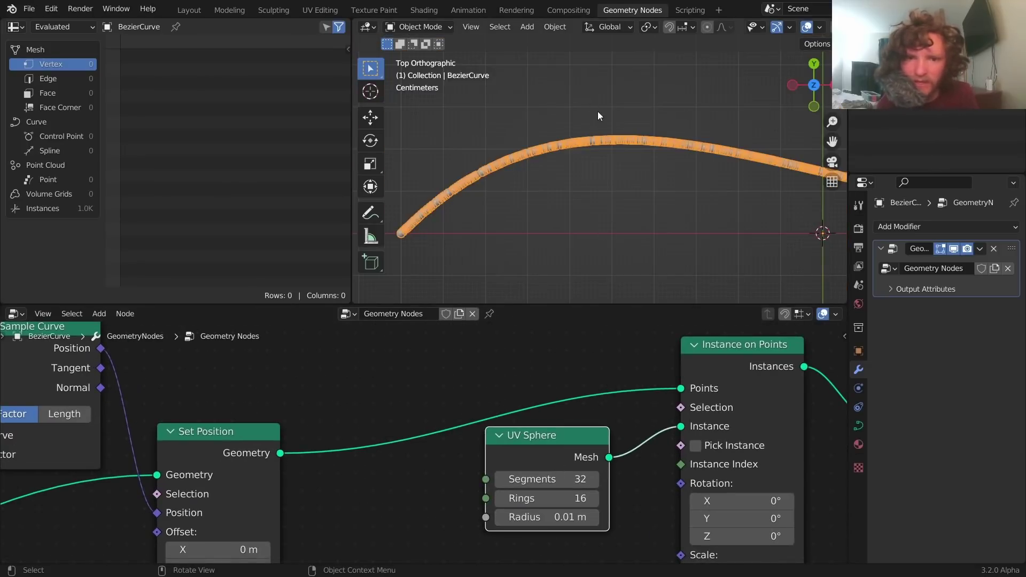
{"action": "scroll", "coordinate": [624, 165], "scroll_direction": "down", "scroll_amount": 2}
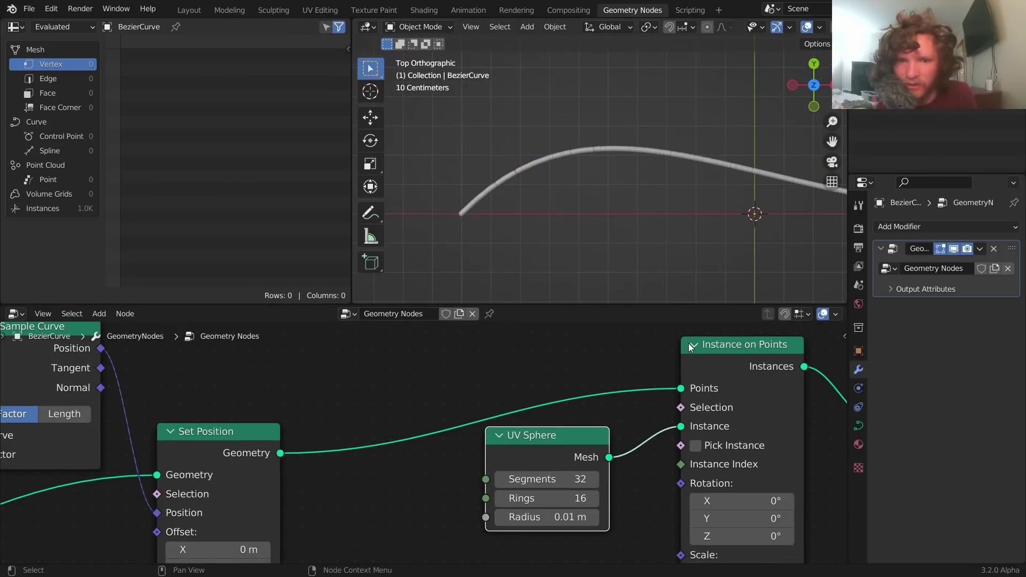
Step: Rearrange the Set Position and Sample Curve nodes, placing Set Position lower and Sample Curve slightly closer to Group Input
{"action": "scroll", "coordinate": [216, 488], "scroll_direction": "down", "scroll_amount": 5}
{"action": "middle_click_drag", "start_coordinate": [215, 506], "coordinate": [540, 444]}
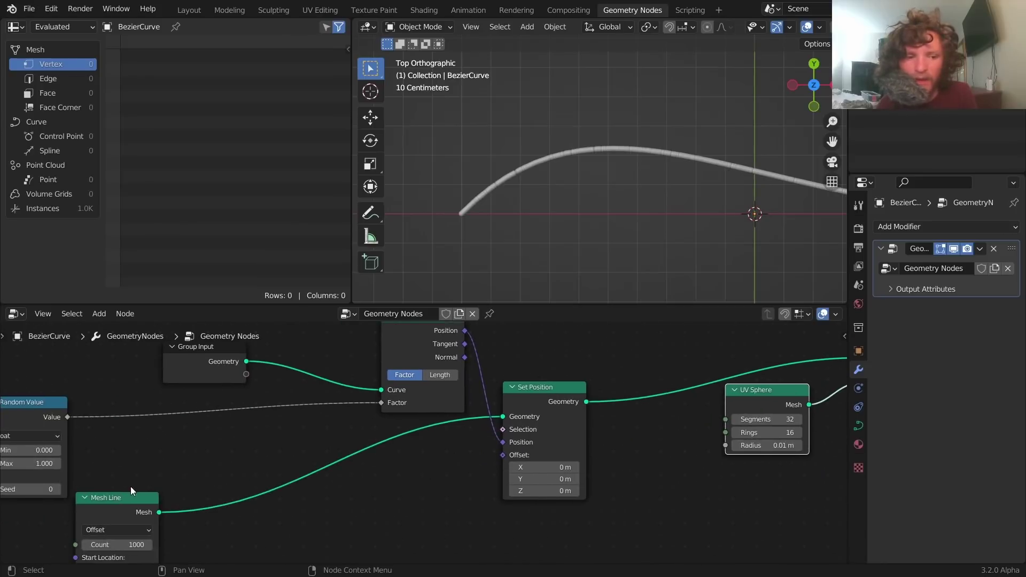
{"action": "middle_click_drag", "start_coordinate": [126, 508], "coordinate": [219, 460]}
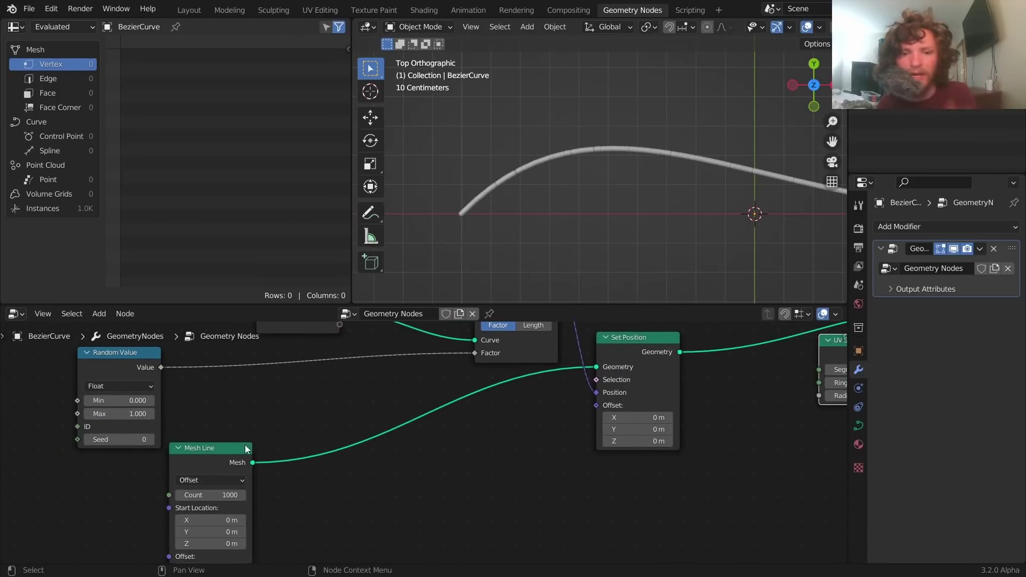
{"action": "left_click_drag", "start_coordinate": [611, 404], "coordinate": [624, 460]}
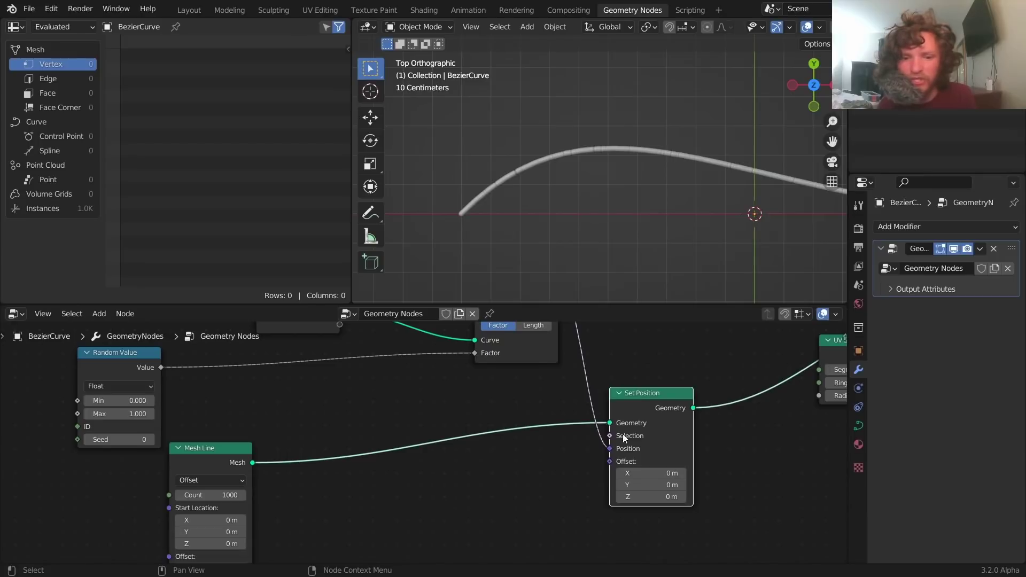
{"action": "middle_click_drag", "start_coordinate": [573, 399], "coordinate": [569, 487]}
{"action": "left_click_drag", "start_coordinate": [506, 356], "coordinate": [476, 372]}
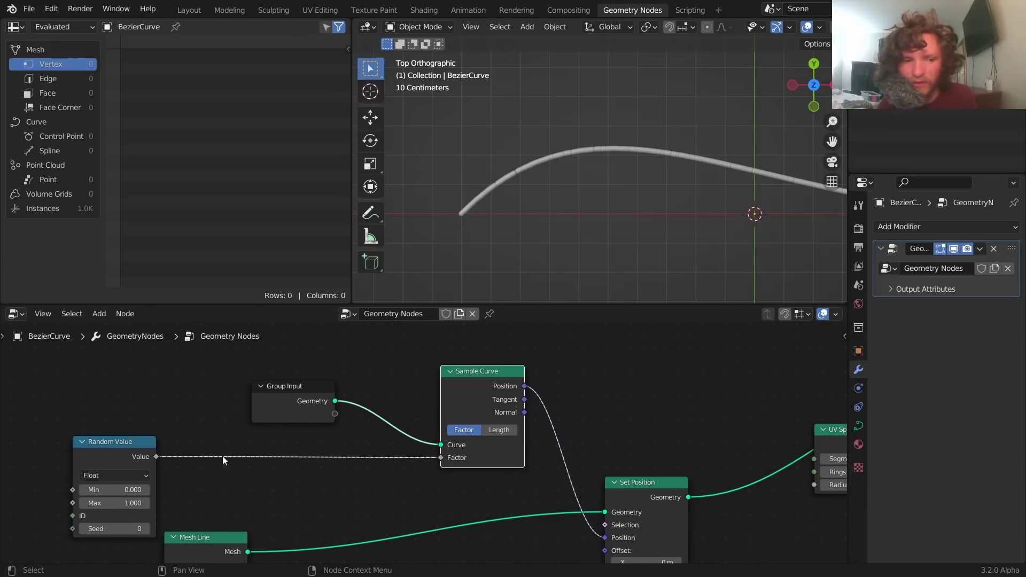
Step: Examine the Random Value to Sample Curve to Set Position chain and the resulting spheres along the curve
{"action": "middle_click_drag", "start_coordinate": [332, 519], "coordinate": [454, 441]}
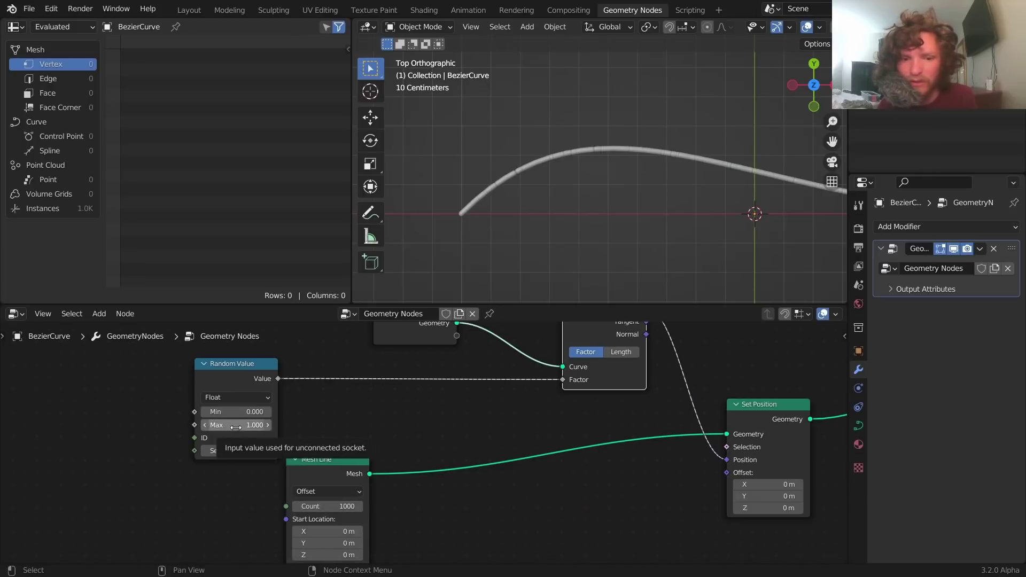
{"action": "middle_click_drag", "start_coordinate": [618, 312], "coordinate": [520, 357]}
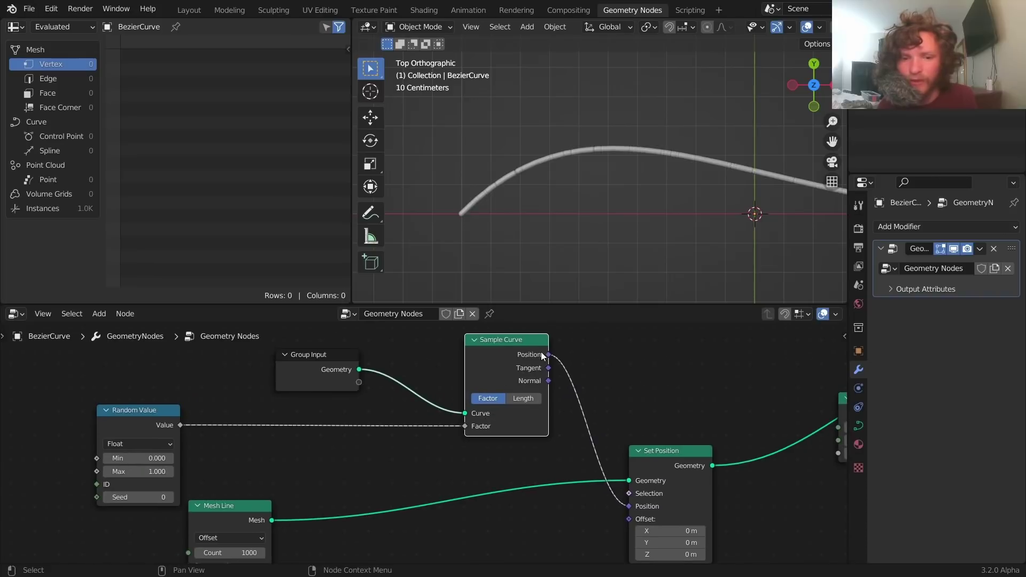
{"action": "mouse_move", "coordinate": [547, 357]}
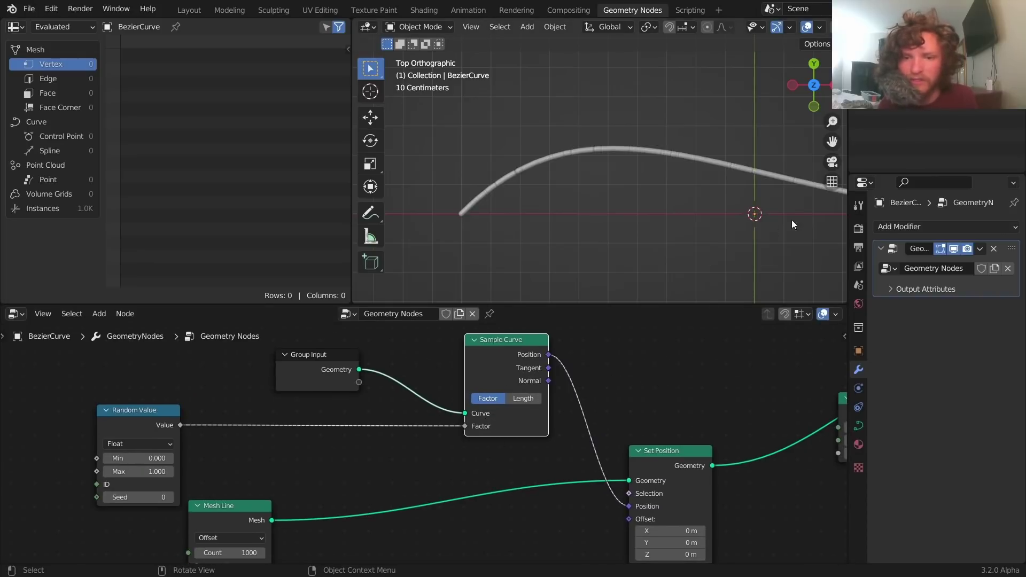
{"action": "middle_click_drag", "start_coordinate": [791, 217], "coordinate": [560, 230], "text": "shift"}
{"action": "scroll", "coordinate": [717, 220], "scroll_direction": "down", "scroll_amount": 3}
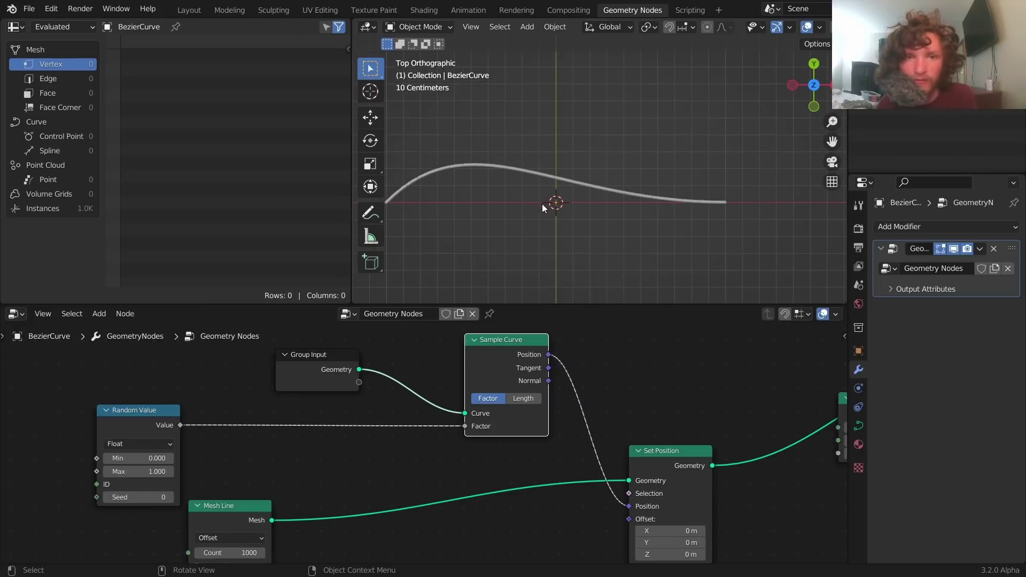
{"action": "middle_click_drag", "start_coordinate": [598, 417], "coordinate": [668, 384]}
{"action": "scroll", "coordinate": [517, 194], "scroll_direction": "up", "scroll_amount": 2}
{"action": "middle_click_drag", "start_coordinate": [493, 192], "coordinate": [668, 193], "text": "shift"}
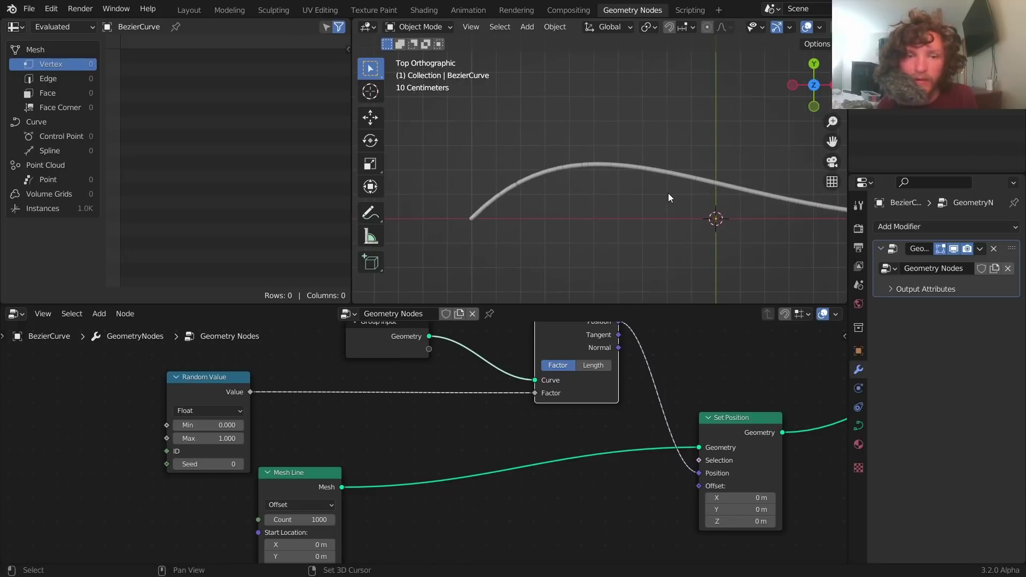
Step: Insert a Math node in Add mode between Random Value and the Factor input of Sample Curve
{"action": "key", "text": "shift+a"}
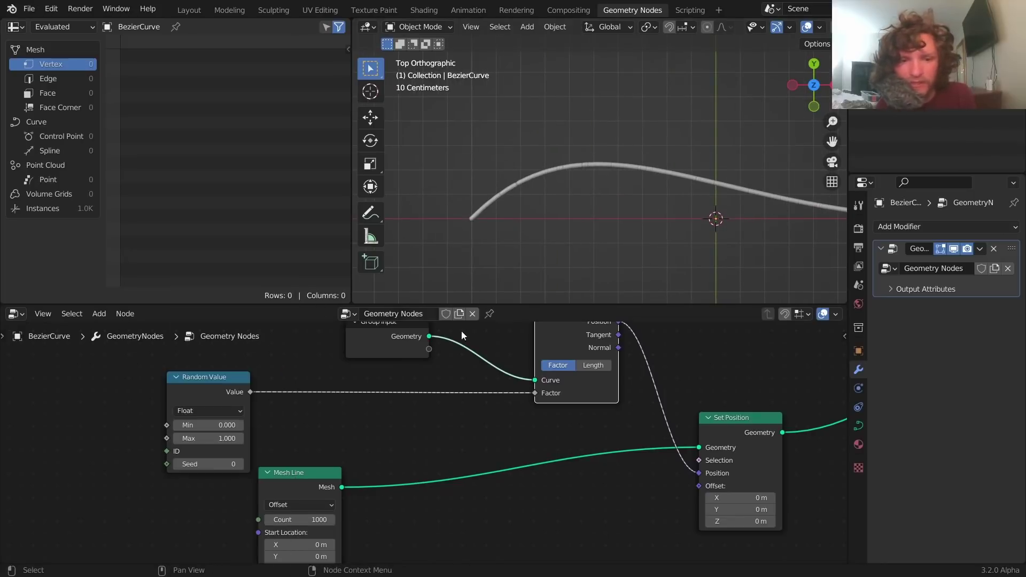
{"action": "key", "text": "shift+a"}
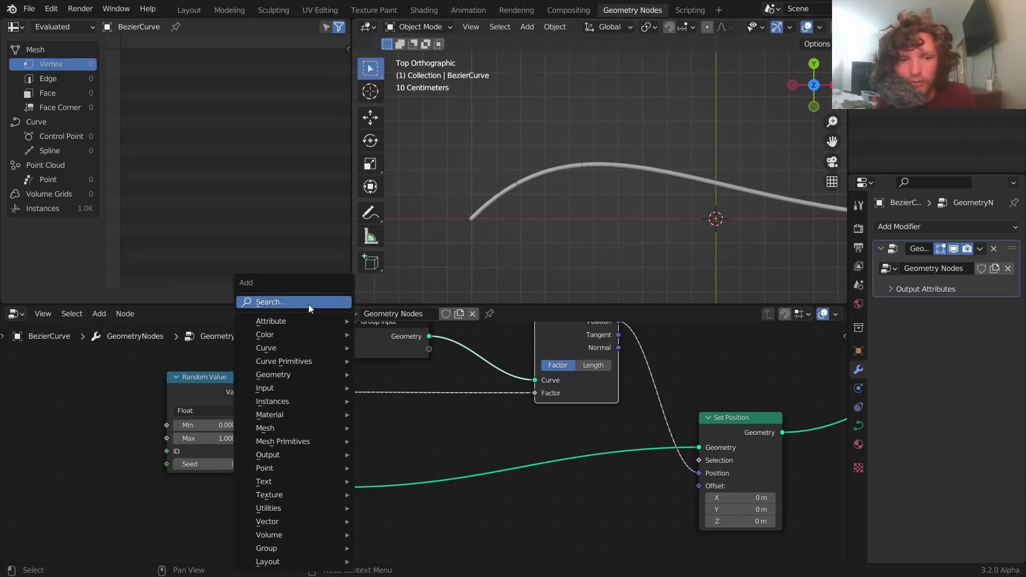
{"action": "left_click", "coordinate": [289, 301]}
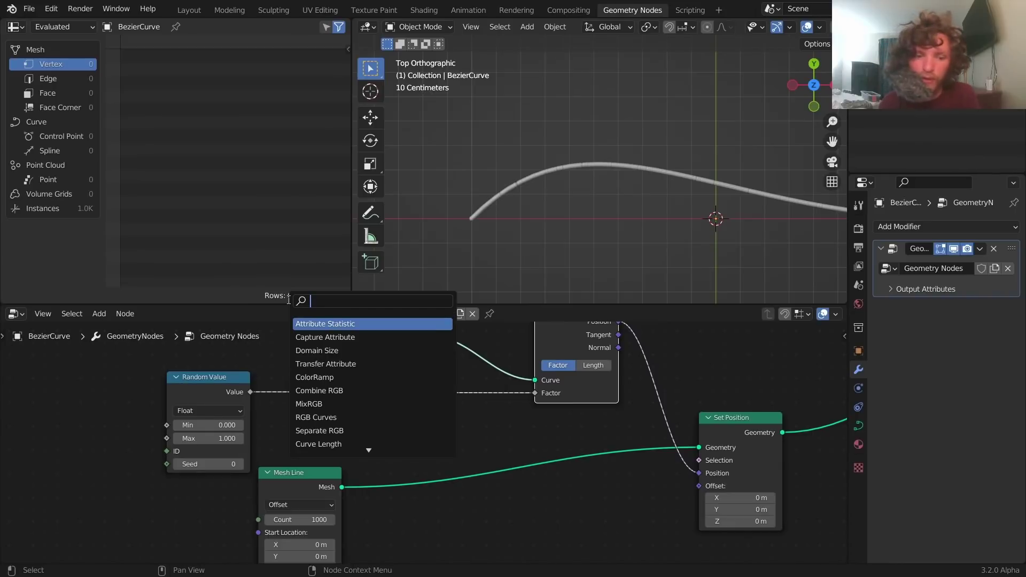
{"action": "type", "text": "math"}
{"action": "key", "text": "Return"}
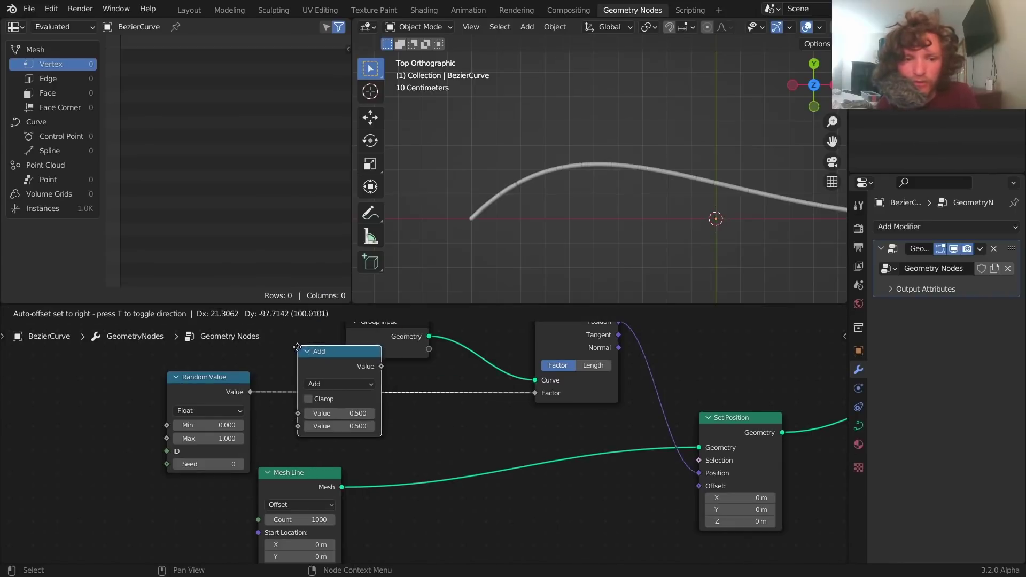
{"action": "left_click", "coordinate": [339, 437]}
Step: Try shifting the points with the Add node's second value, then undo the changes back to 0.000
{"action": "mouse_move", "coordinate": [339, 437]}
{"action": "left_mouse_down"}
{"action": "mouse_move", "coordinate": [315, 437]}
{"action": "mouse_move", "coordinate": [356, 443]}
{"action": "mouse_move", "coordinate": [323, 443]}
{"action": "mouse_move", "coordinate": [332, 443]}
{"action": "left_mouse_up"}
{"action": "scroll", "coordinate": [585, 252], "scroll_direction": "down", "scroll_amount": 4}
{"action": "key", "text": "ctrl+z"}
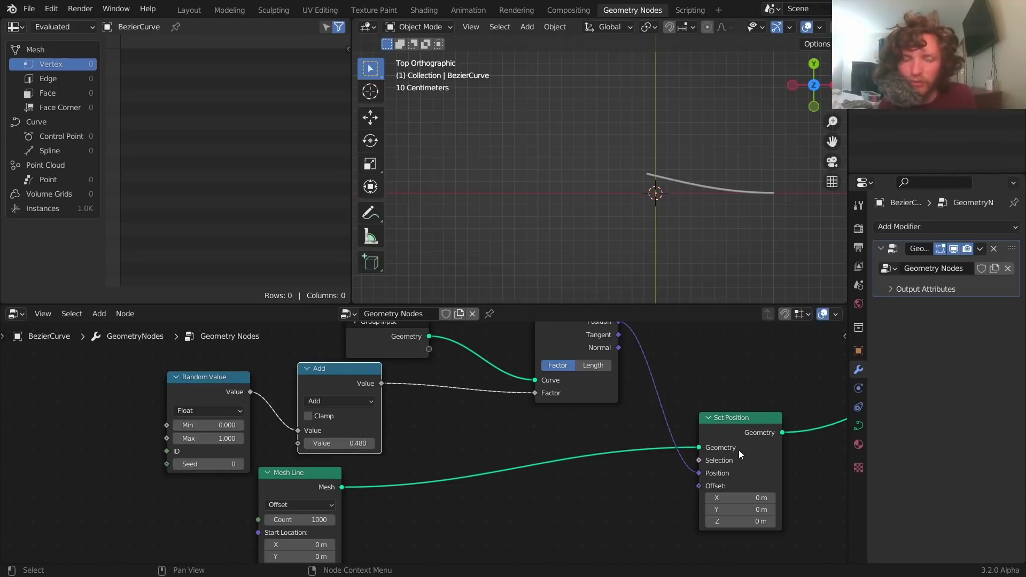
{"action": "key", "text": "ctrl+z"}
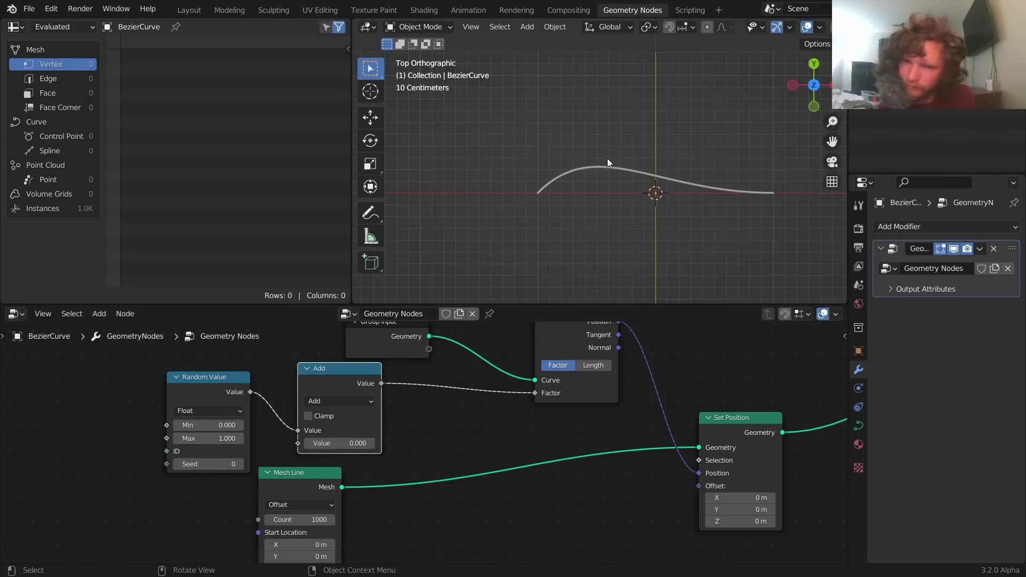
Step: Mark a section of the curve with a circle and outward arrows as temporary annotations, then erase them and restore the top view
{"action": "scroll", "coordinate": [607, 158], "scroll_direction": "up", "scroll_amount": 3}
{"action": "scroll", "coordinate": [608, 167], "scroll_direction": "up", "scroll_amount": 3}
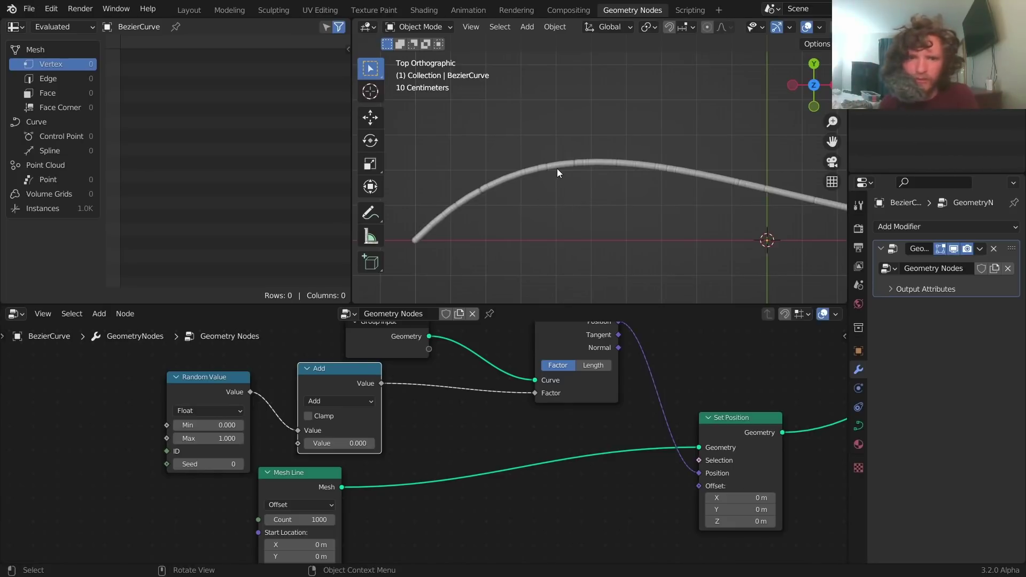
{"action": "scroll", "coordinate": [537, 190], "scroll_direction": "up", "scroll_amount": 1}
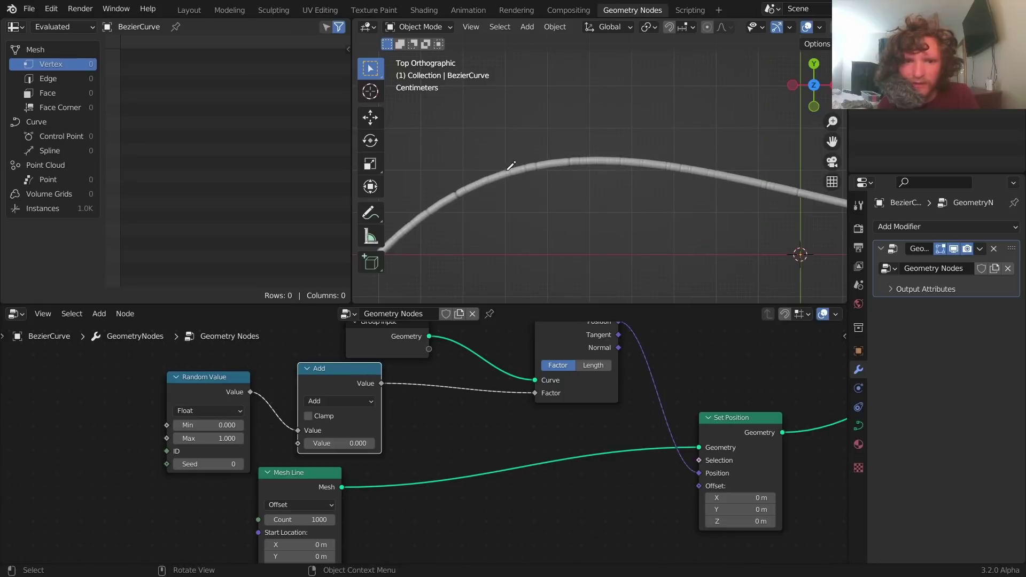
{"action": "left_click_drag", "start_coordinate": [507, 170], "coordinate": [495, 163]}
{"action": "left_click_drag", "start_coordinate": [532, 201], "coordinate": [537, 213]}
{"action": "left_click_drag", "start_coordinate": [518, 149], "coordinate": [511, 128]}
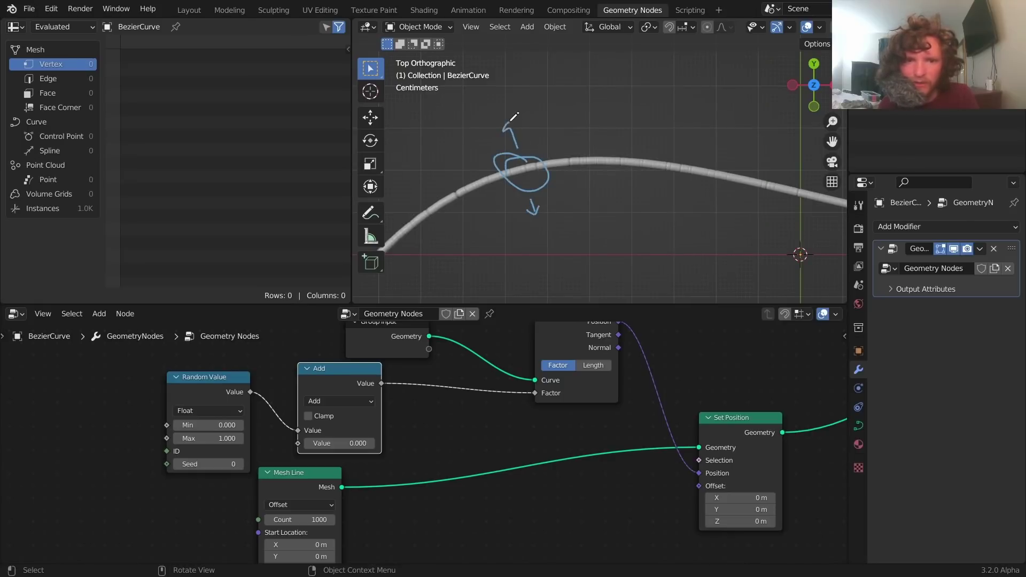
{"action": "middle_click_drag", "start_coordinate": [521, 185], "coordinate": [568, 113]}
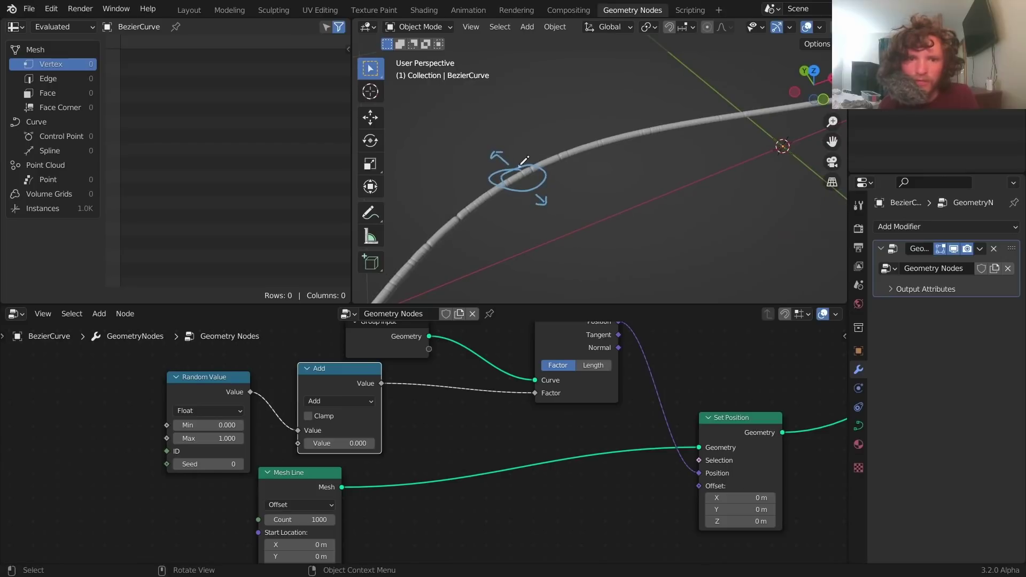
{"action": "mouse_move", "coordinate": [518, 168]}
{"action": "left_mouse_down"}
{"action": "mouse_move", "coordinate": [519, 136]}
{"action": "mouse_move", "coordinate": [526, 146]}
{"action": "left_mouse_up"}
{"action": "mouse_move", "coordinate": [564, 225]}
{"action": "right_mouse_down"}
{"action": "mouse_move", "coordinate": [497, 169]}
{"action": "mouse_move", "coordinate": [495, 143]}
{"action": "mouse_move", "coordinate": [514, 191]}
{"action": "right_mouse_up"}
{"action": "left_click", "coordinate": [813, 71]}
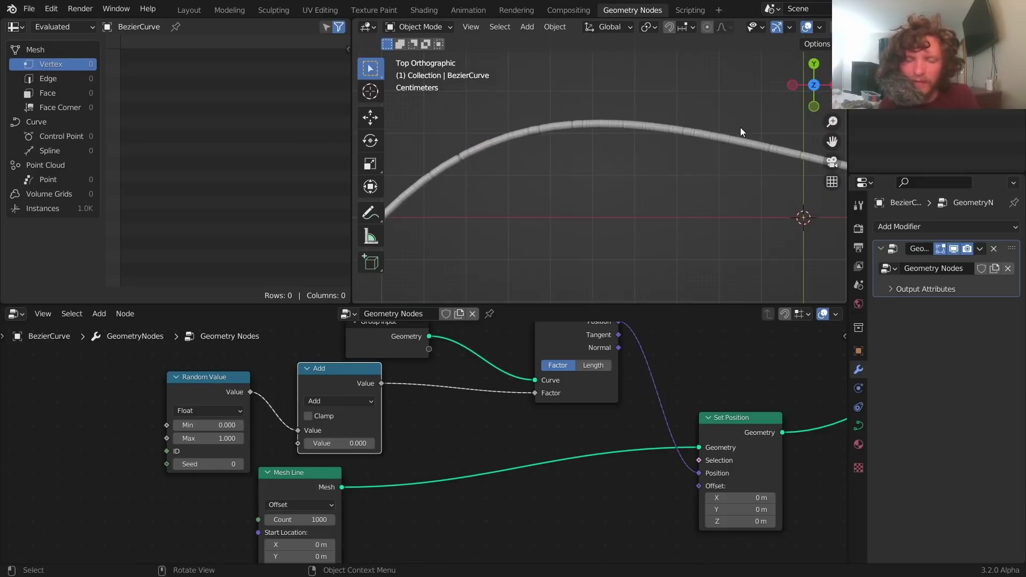
Step: Move Set Position and Sample Curve apart to make room for another node between them
{"action": "scroll", "coordinate": [740, 147], "scroll_direction": "down", "scroll_amount": 3}
{"action": "scroll", "coordinate": [697, 417], "scroll_direction": "down", "scroll_amount": 2}
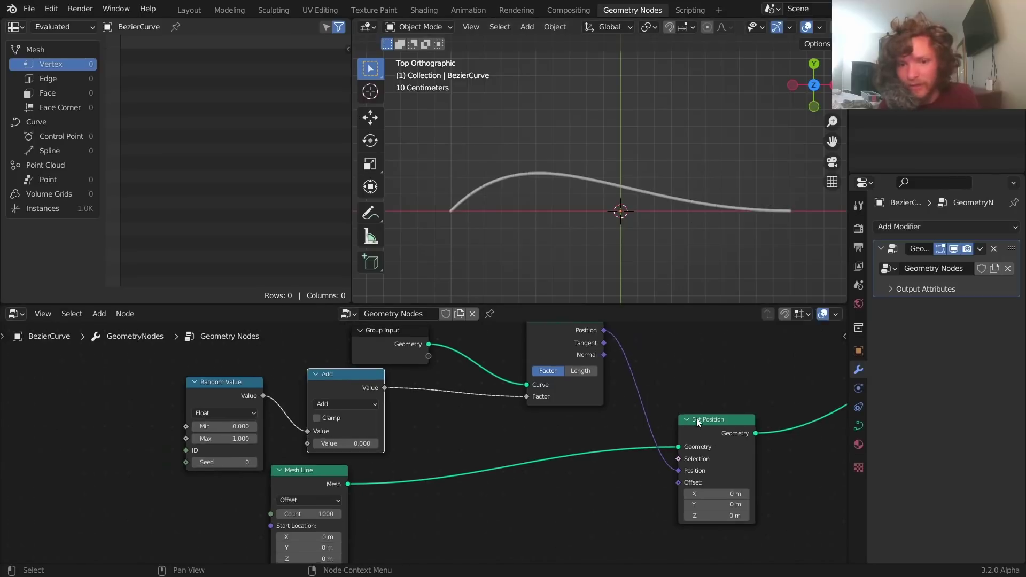
{"action": "middle_click_drag", "start_coordinate": [710, 428], "coordinate": [484, 429]}
{"action": "left_click_drag", "start_coordinate": [718, 523], "coordinate": [452, 454]}
{"action": "key", "text": "g"}
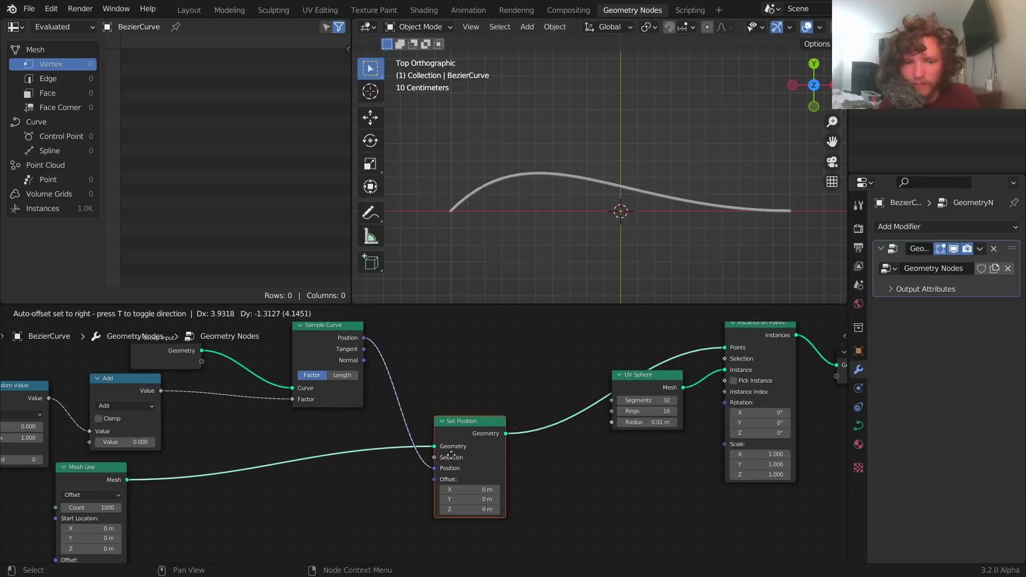
{"action": "left_click", "coordinate": [524, 420]}
{"action": "scroll", "coordinate": [522, 419], "scroll_direction": "up", "scroll_amount": 5}
{"action": "middle_click_drag", "start_coordinate": [489, 403], "coordinate": [542, 467]}
{"action": "left_click_drag", "start_coordinate": [351, 365], "coordinate": [307, 408]}
Step: Insert a Vector Math node in Add mode between Sample Curve's Position output and Set Position, and space the nodes out
{"action": "key", "text": "shift+a"}
{"action": "type", "text": "ve"}
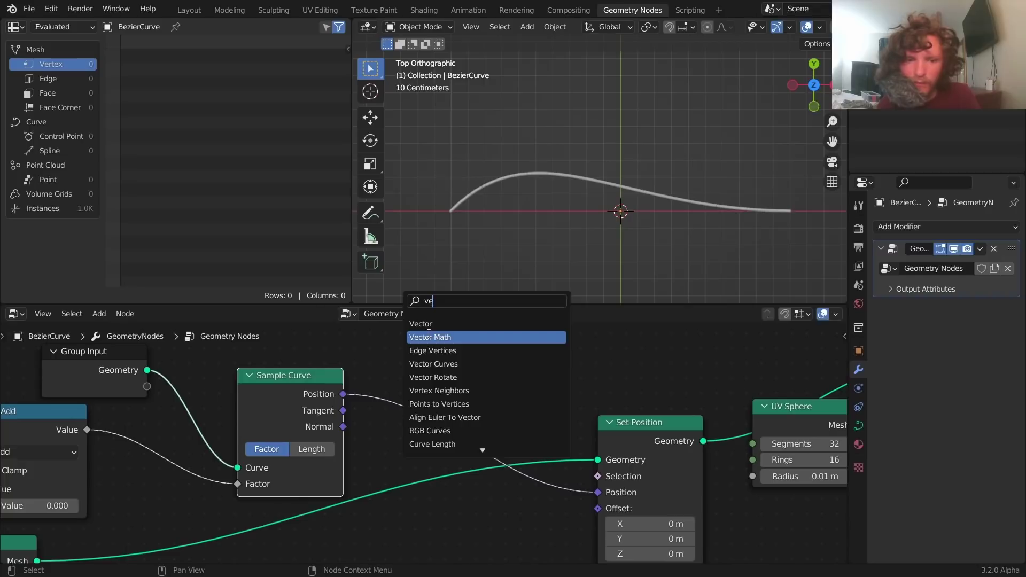
{"action": "left_click", "coordinate": [429, 337]}
{"action": "left_click", "coordinate": [513, 427]}
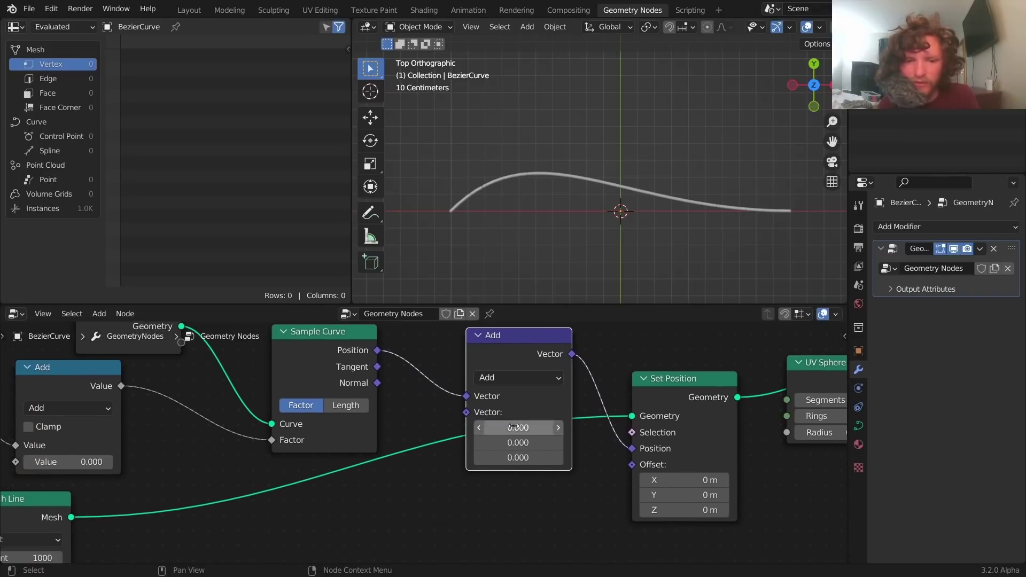
{"action": "mouse_move", "coordinate": [519, 428]}
{"action": "left_mouse_down"}
{"action": "mouse_move", "coordinate": [540, 428]}
{"action": "mouse_move", "coordinate": [518, 427]}
{"action": "left_mouse_up"}
{"action": "left_click_drag", "start_coordinate": [310, 354], "coordinate": [277, 348]}
{"action": "left_click_drag", "start_coordinate": [524, 351], "coordinate": [539, 413]}
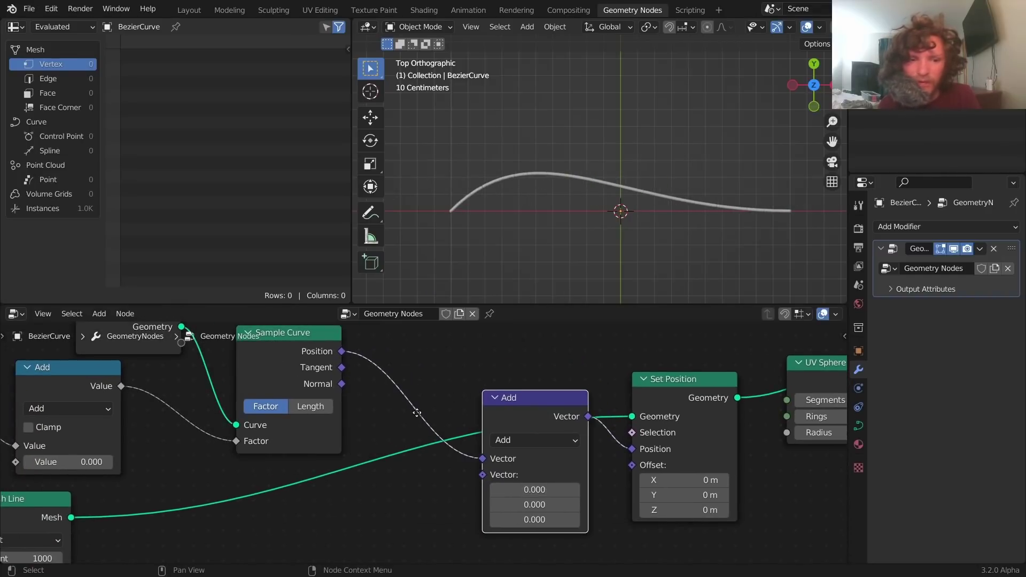
Step: Sketch short strokes away from the curve at two places as temporary annotations, then erase them
{"action": "middle_click_drag", "start_coordinate": [417, 412], "coordinate": [486, 387]}
{"action": "scroll", "coordinate": [526, 233], "scroll_direction": "up", "scroll_amount": 3}
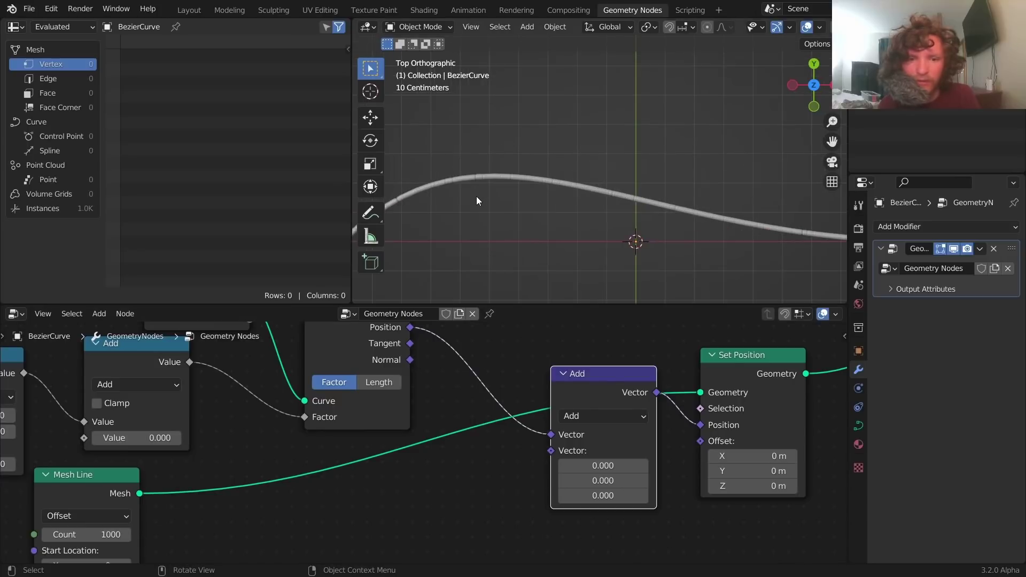
{"action": "scroll", "coordinate": [479, 194], "scroll_direction": "down", "scroll_amount": 2}
{"action": "key", "text": "d"}
{"action": "left_click_drag", "start_coordinate": [490, 179], "coordinate": [496, 200]}
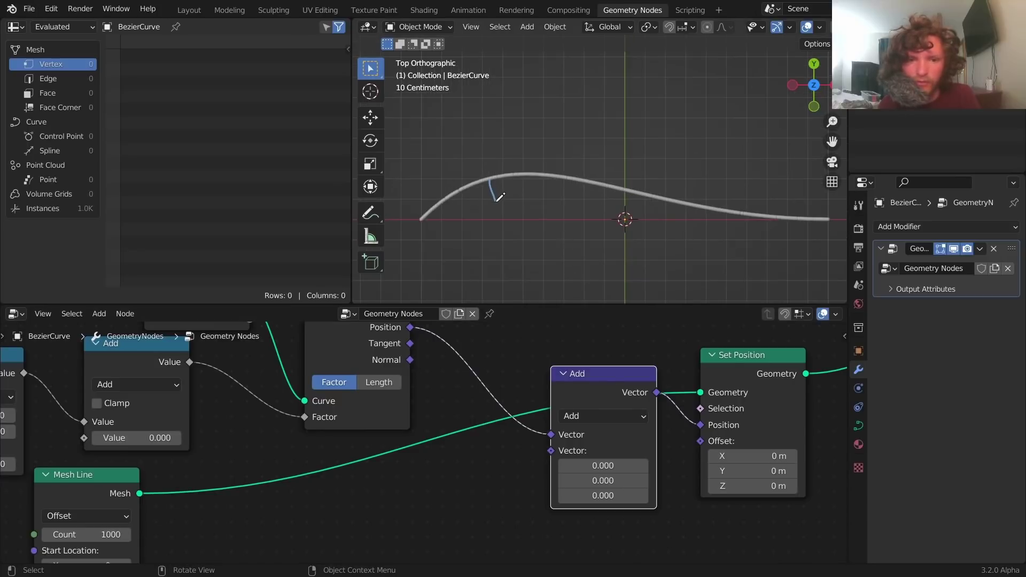
{"action": "key", "text": "d"}
{"action": "mouse_move", "coordinate": [651, 196]}
{"action": "left_mouse_down"}
{"action": "mouse_move", "coordinate": [636, 208]}
{"action": "mouse_move", "coordinate": [648, 219]}
{"action": "left_mouse_up"}
{"action": "right_click_drag", "start_coordinate": [650, 207], "coordinate": [671, 218]}
{"action": "right_click_drag", "start_coordinate": [527, 212], "coordinate": [491, 190]}
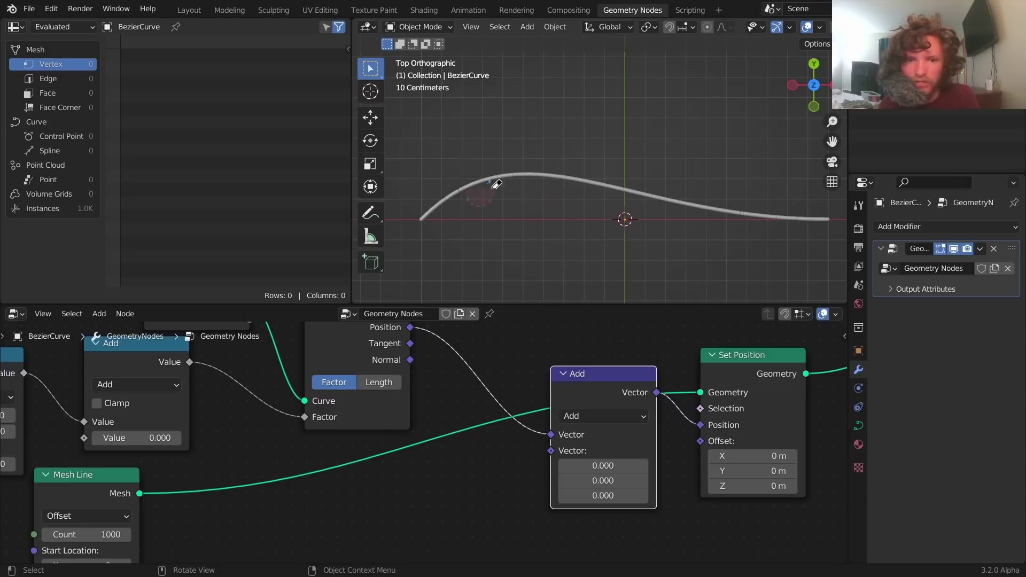
Step: Feed Sample Curve's Normal into the vector Add node's second input through a duplicated Vector Math node set to Scale
{"action": "left_click", "coordinate": [408, 362]}
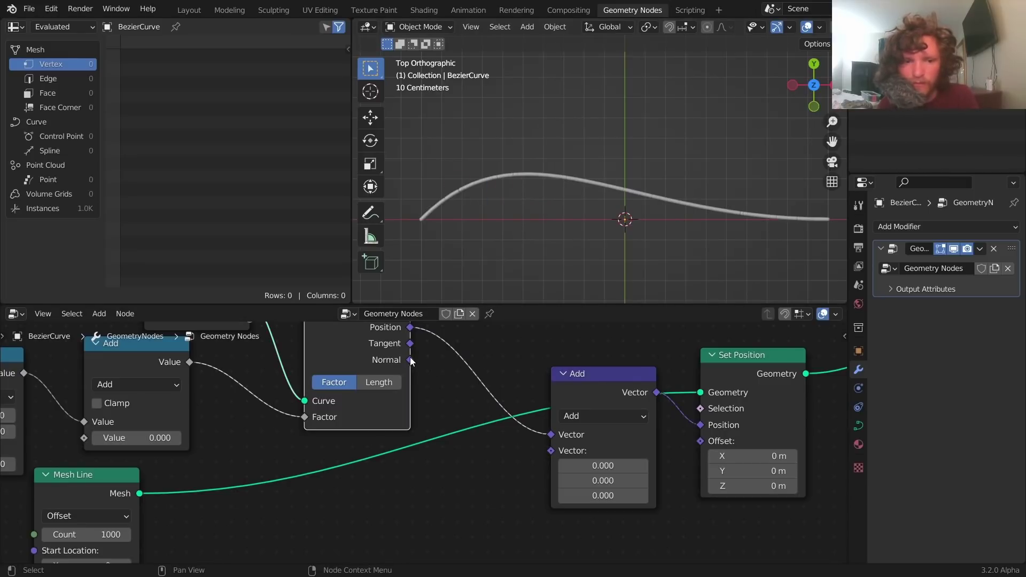
{"action": "left_click_drag", "start_coordinate": [410, 360], "coordinate": [552, 450]}
{"action": "left_click", "coordinate": [587, 374]}
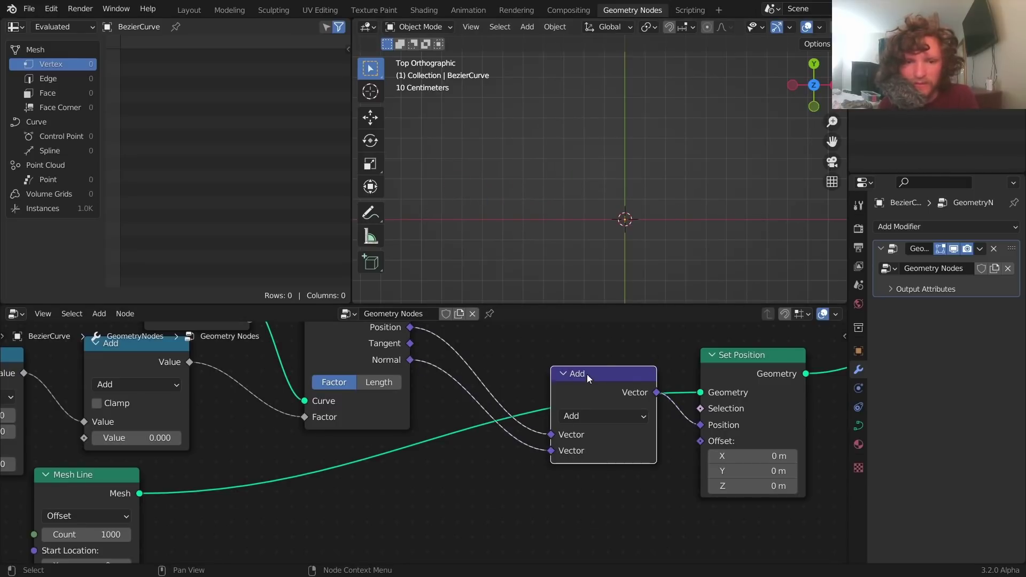
{"action": "key", "text": "shift+s"}
{"action": "key", "text": "shift+d"}
{"action": "left_click", "coordinate": [451, 412]}
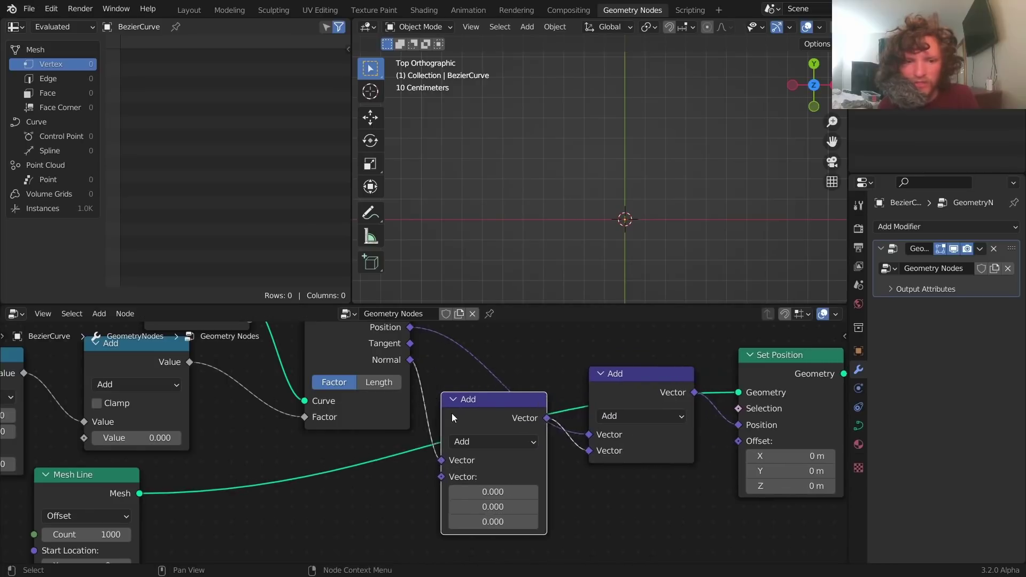
{"action": "left_click", "coordinate": [492, 441]}
{"action": "left_click", "coordinate": [491, 199]}
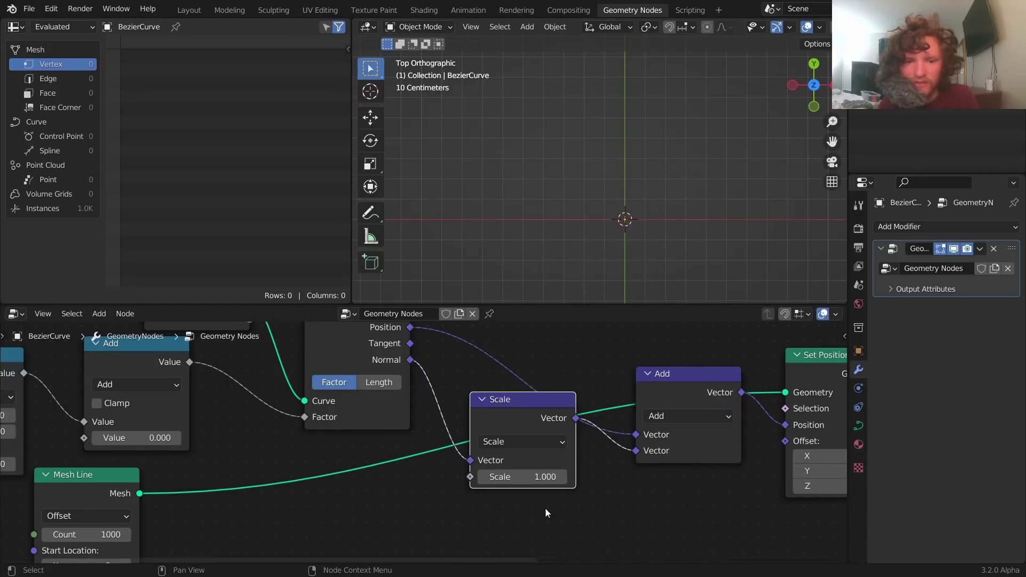
Step: Set the Scale node's Scale factor to 0
{"action": "left_click", "coordinate": [531, 479]}
{"action": "type", "text": "0"}
{"action": "key", "text": "Return"}
Step: Try raising the Scale factor and annotate the offset at the curve's start, then undo the changes and erase the annotation
{"action": "left_click_drag", "start_coordinate": [532, 479], "coordinate": [576, 479], "text": "shift"}
{"action": "key", "text": "ctrl+z"}
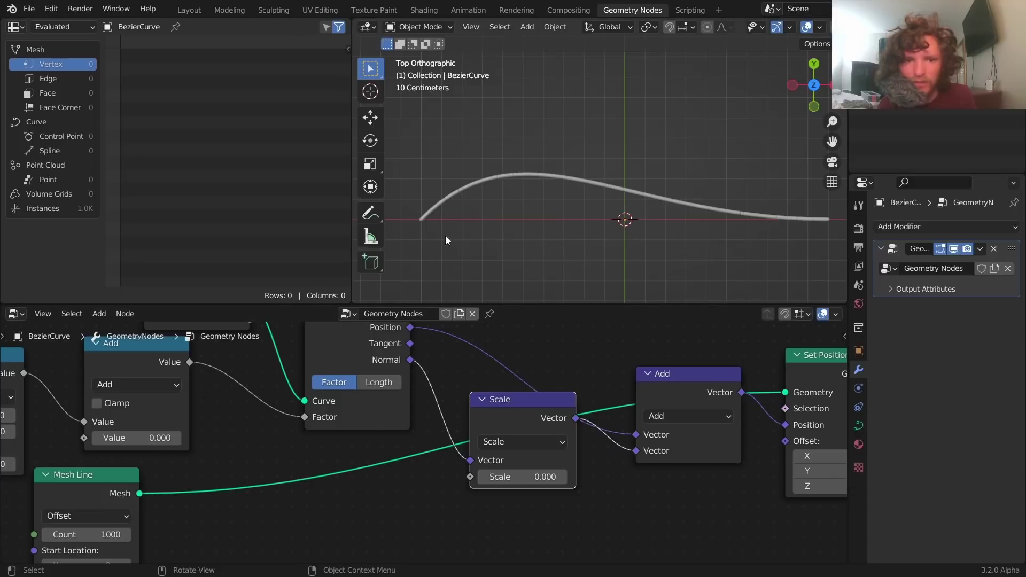
{"action": "mouse_move", "coordinate": [430, 217]}
{"action": "left_mouse_down"}
{"action": "mouse_move", "coordinate": [441, 228]}
{"action": "mouse_move", "coordinate": [450, 221]}
{"action": "left_mouse_up"}
{"action": "mouse_move", "coordinate": [535, 477]}
{"action": "left_mouse_down", "text": "shift"}
{"action": "mouse_move", "coordinate": [569, 478]}
{"action": "mouse_move", "coordinate": [513, 477]}
{"action": "mouse_move", "coordinate": [562, 477]}
{"action": "left_mouse_up", "text": "shift"}
{"action": "key", "text": "ctrl+z"}
{"action": "mouse_move", "coordinate": [454, 248]}
{"action": "right_mouse_down"}
{"action": "mouse_move", "coordinate": [453, 216]}
{"action": "mouse_move", "coordinate": [473, 214]}
{"action": "right_mouse_up"}
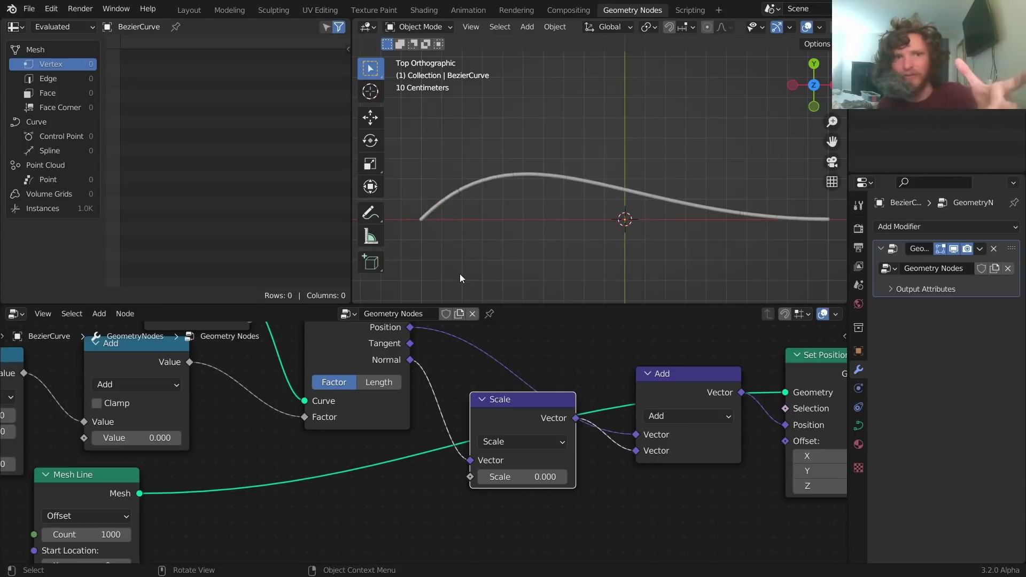
Step: Annotate the curve's direction and perpendicular rotation at its starting end, then erase the annotations and restore the top view
{"action": "middle_click_drag", "start_coordinate": [455, 222], "coordinate": [594, 194], "text": "shift"}
{"action": "scroll", "coordinate": [520, 190], "scroll_direction": "up", "scroll_amount": 5}
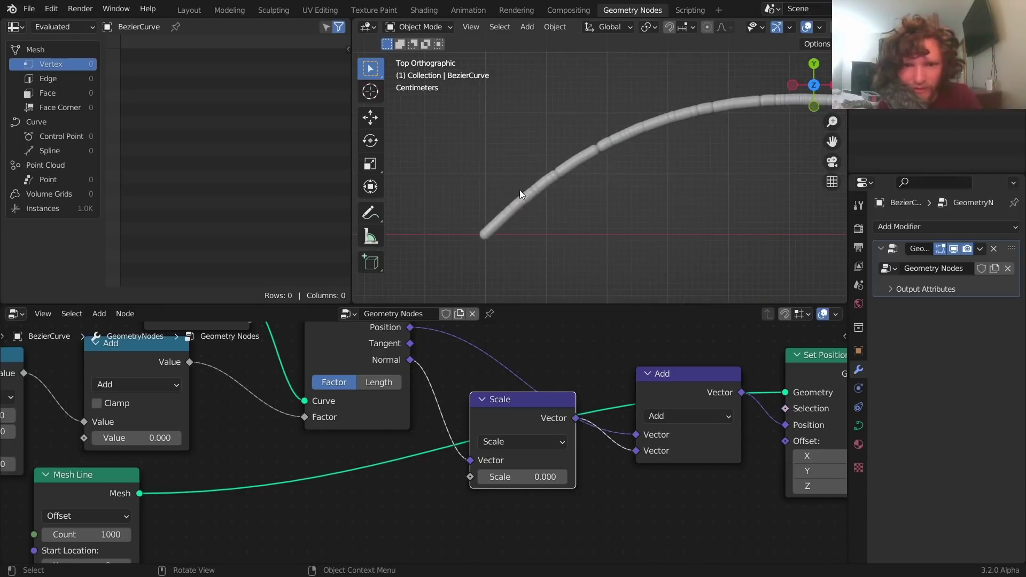
{"action": "mouse_move", "coordinate": [482, 235]}
{"action": "left_mouse_down"}
{"action": "mouse_move", "coordinate": [545, 182]}
{"action": "mouse_move", "coordinate": [494, 171]}
{"action": "left_mouse_up"}
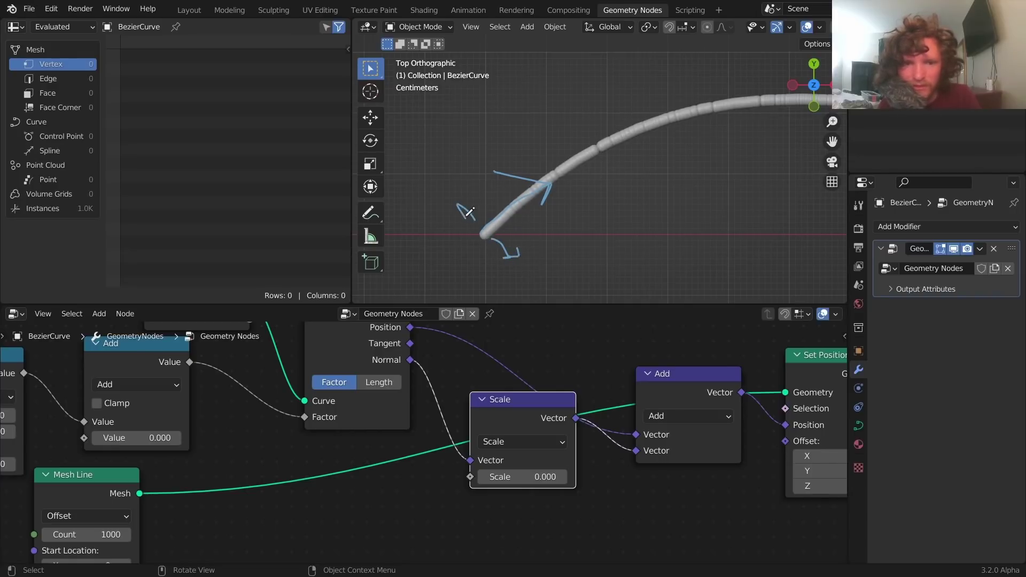
{"action": "middle_click_drag", "start_coordinate": [490, 244], "coordinate": [494, 174]}
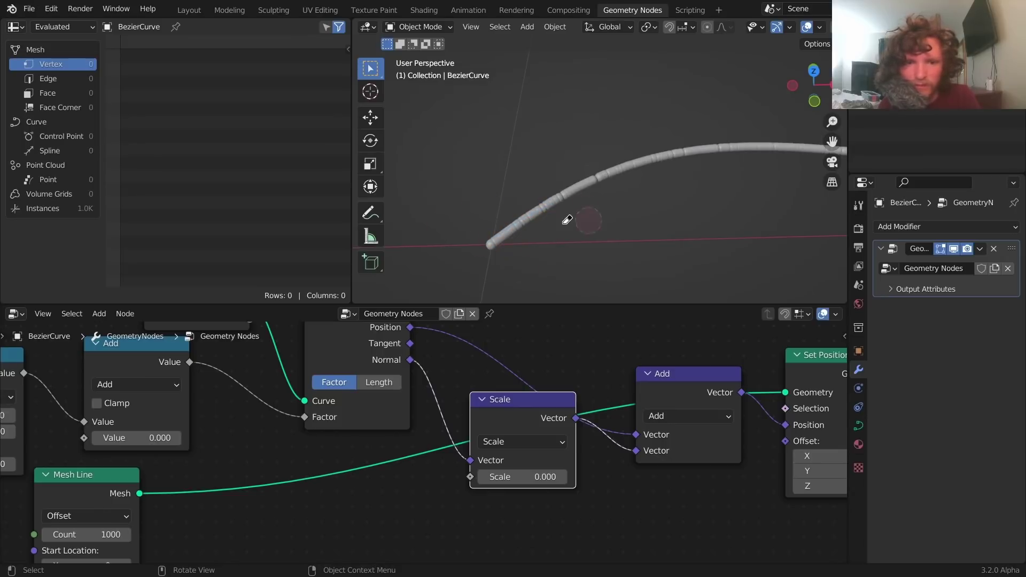
{"action": "left_click", "coordinate": [811, 74]}
Step: Move Sample Curve and the nodes feeding it away from the Scale node to make room for another node
{"action": "scroll", "coordinate": [405, 408], "scroll_direction": "down", "scroll_amount": 3}
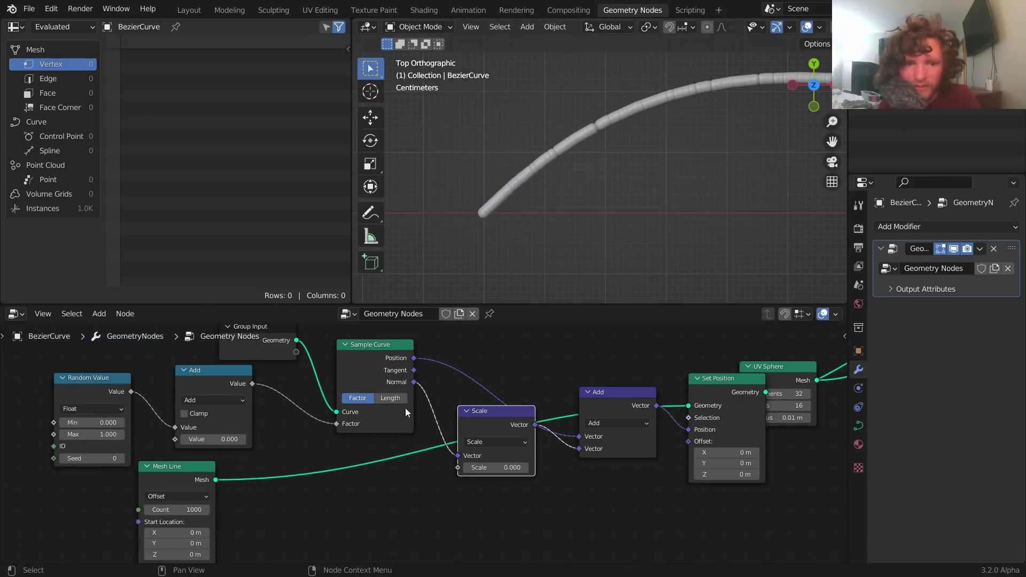
{"action": "left_click_drag", "start_coordinate": [116, 514], "coordinate": [403, 368]}
{"action": "left_click_drag", "start_coordinate": [404, 369], "coordinate": [264, 377]}
{"action": "left_click", "coordinate": [342, 350]}
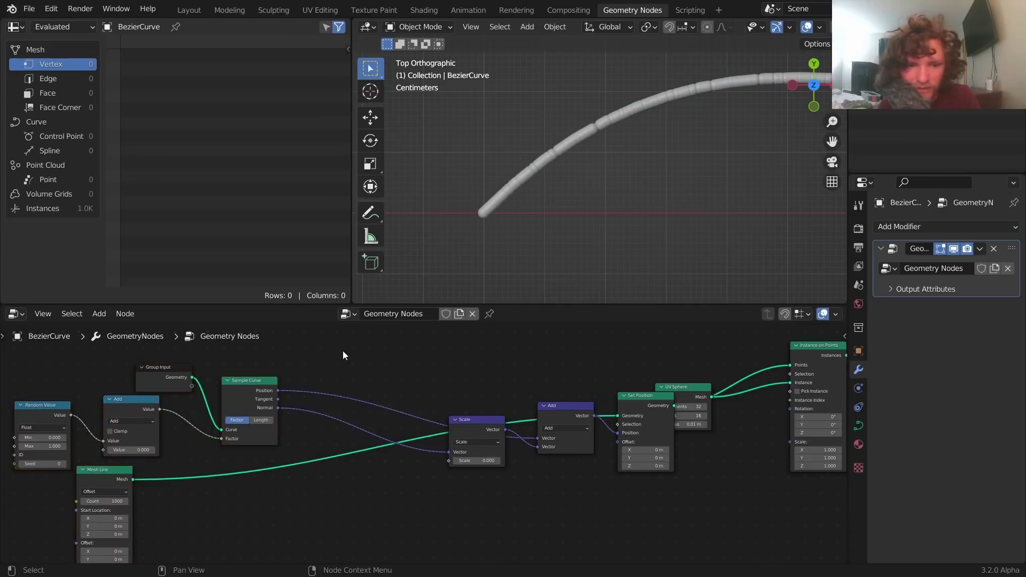
Step: Insert a Vector Rotate node on the link between Sample Curve's Normal output and the Scale node
{"action": "scroll", "coordinate": [342, 351], "scroll_direction": "up", "scroll_amount": 4}
{"action": "key", "text": "shift+a"}
{"action": "left_click", "coordinate": [297, 303]}
{"action": "type", "text": "vec"}
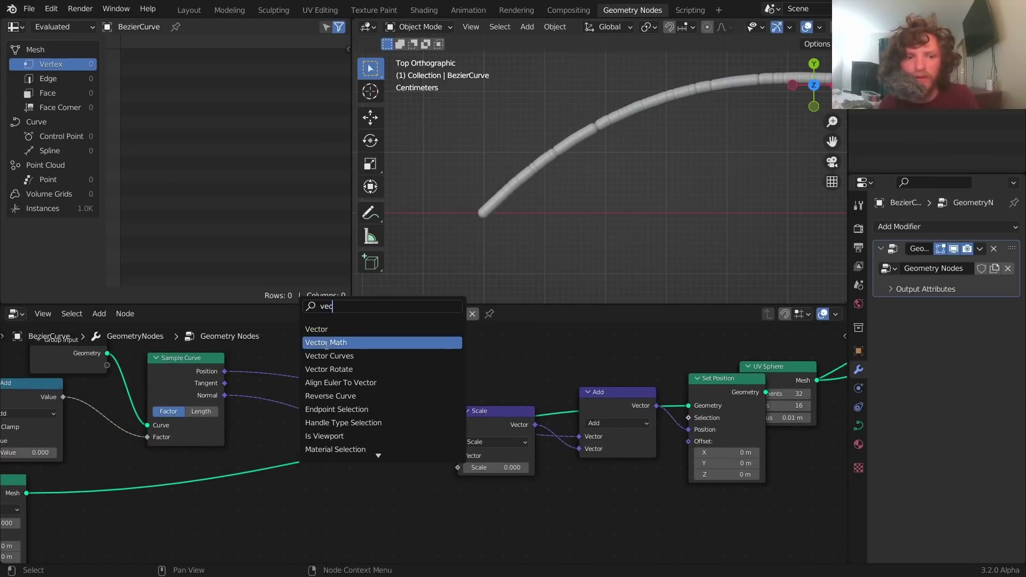
{"action": "left_click", "coordinate": [340, 369]}
{"action": "left_click", "coordinate": [322, 431]}
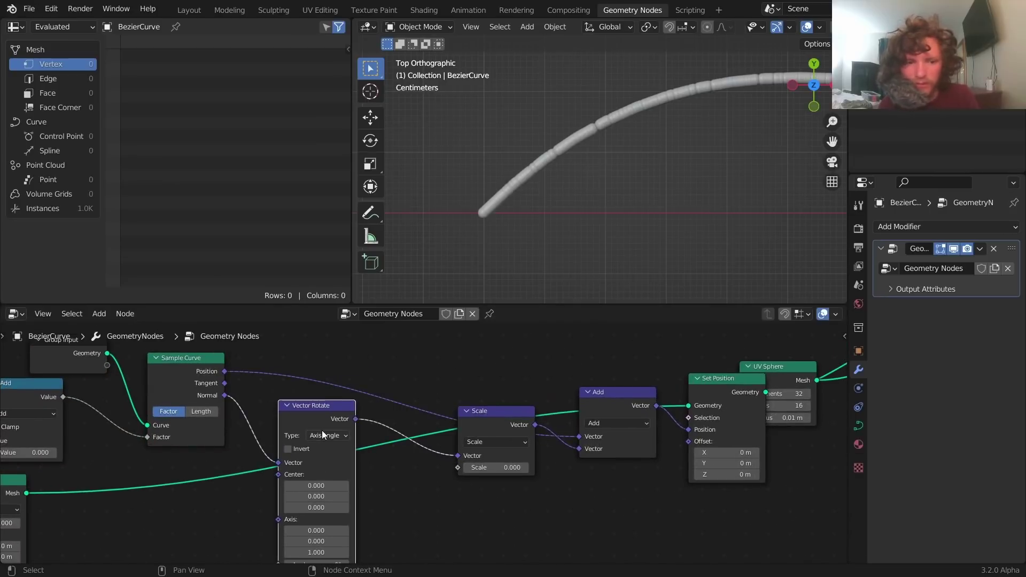
{"action": "left_click_drag", "start_coordinate": [321, 418], "coordinate": [351, 417]}
Step: Mark points on the curve with small temporary annotation circles, then undo them
{"action": "middle_click_drag", "start_coordinate": [252, 409], "coordinate": [323, 384]}
{"action": "scroll", "coordinate": [323, 383], "scroll_direction": "up", "scroll_amount": 3}
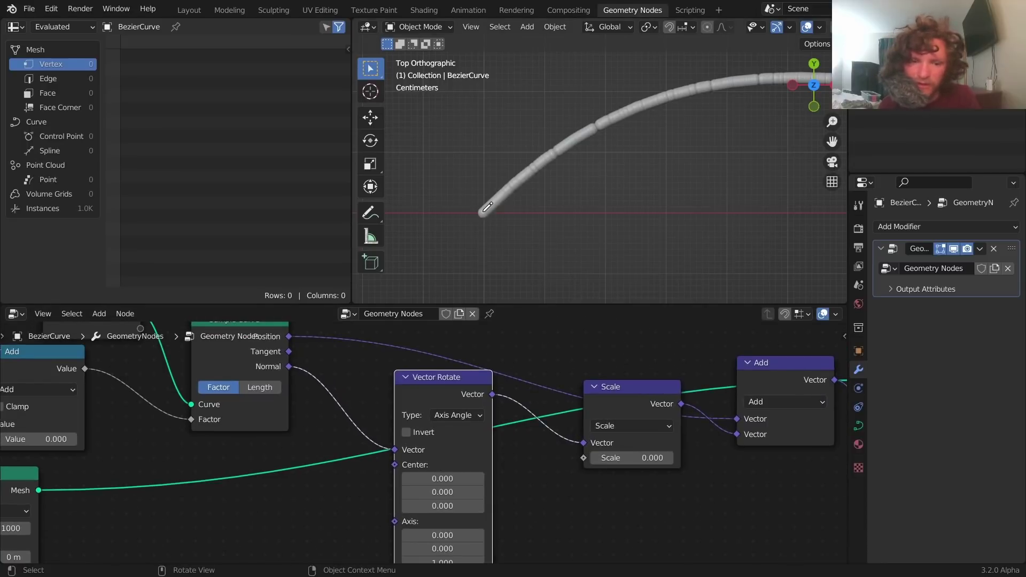
{"action": "key", "text": "ctrl+z"}
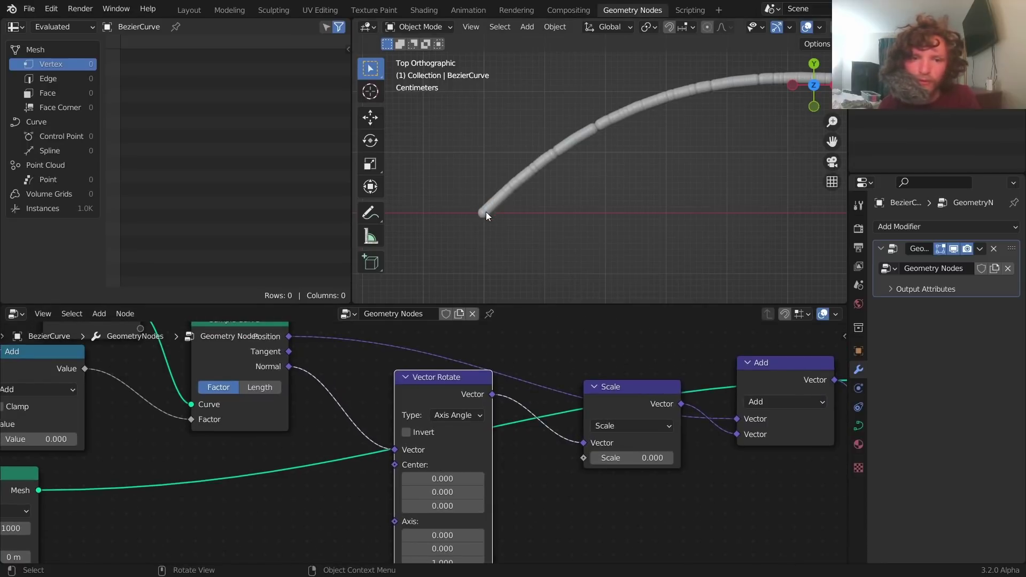
{"action": "mouse_move", "coordinate": [486, 210]}
{"action": "left_mouse_down"}
{"action": "mouse_move", "coordinate": [479, 203]}
{"action": "mouse_move", "coordinate": [477, 214]}
{"action": "left_mouse_up"}
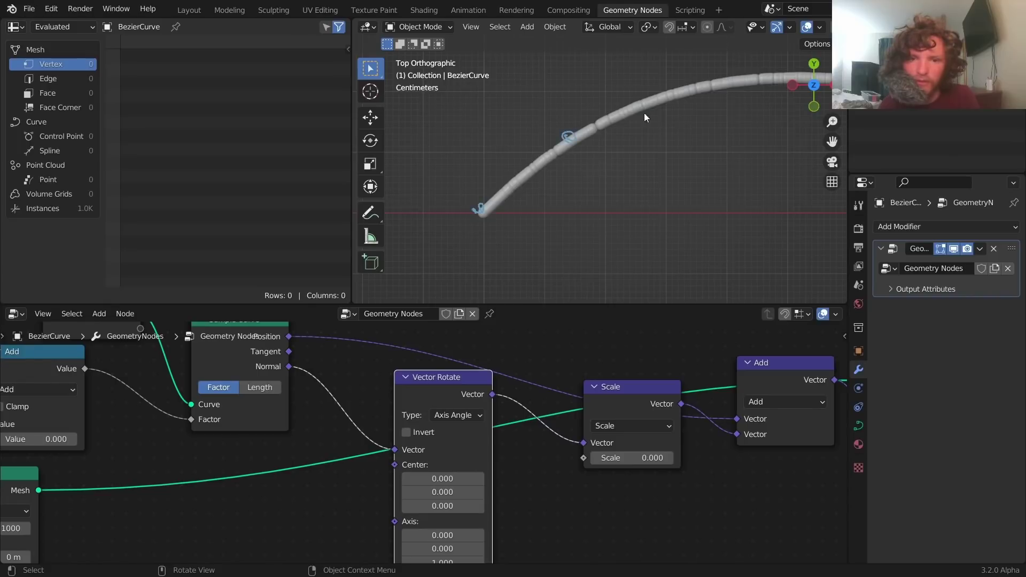
{"action": "key", "text": "ctrl+z"}
{"action": "key", "text": "ctrl+z"}
Step: Connect Sample Curve's Position to Vector Rotate's Center and its Tangent to the Axis input
{"action": "middle_click_drag", "start_coordinate": [302, 355], "coordinate": [358, 374]}
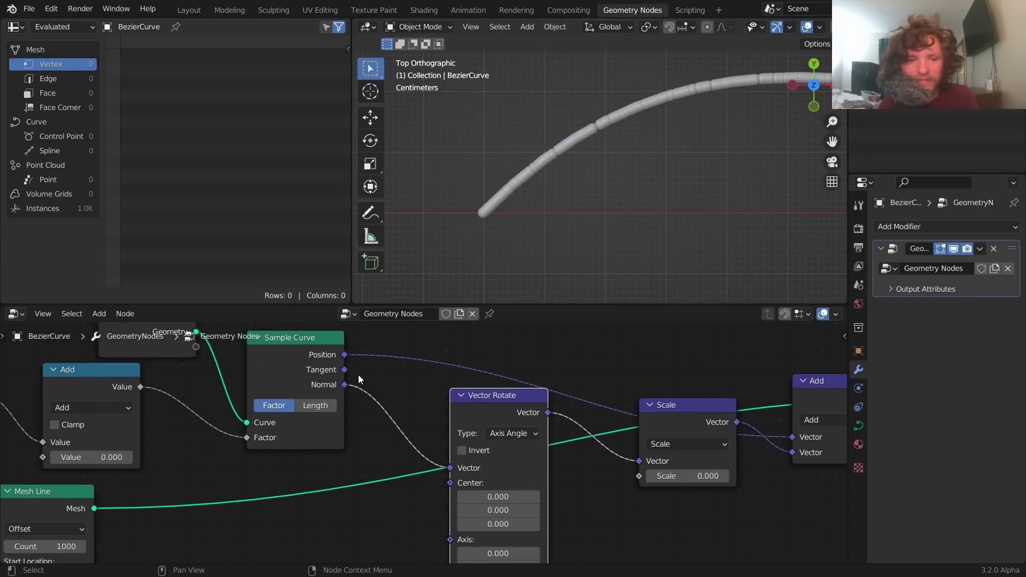
{"action": "left_click_drag", "start_coordinate": [344, 354], "coordinate": [450, 483]}
{"action": "left_click_drag", "start_coordinate": [496, 397], "coordinate": [497, 381]}
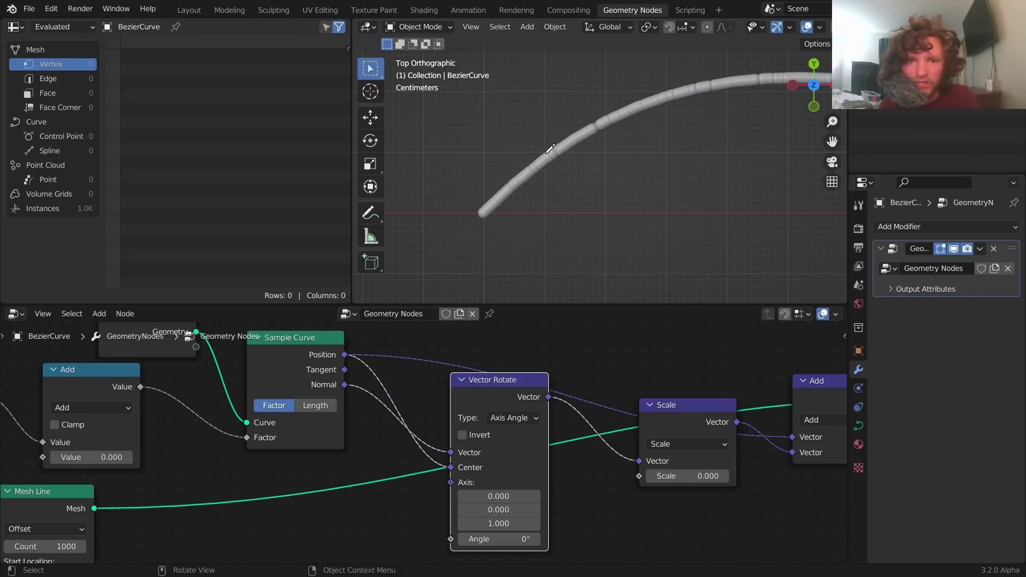
{"action": "left_click_drag", "start_coordinate": [549, 152], "coordinate": [583, 126]}
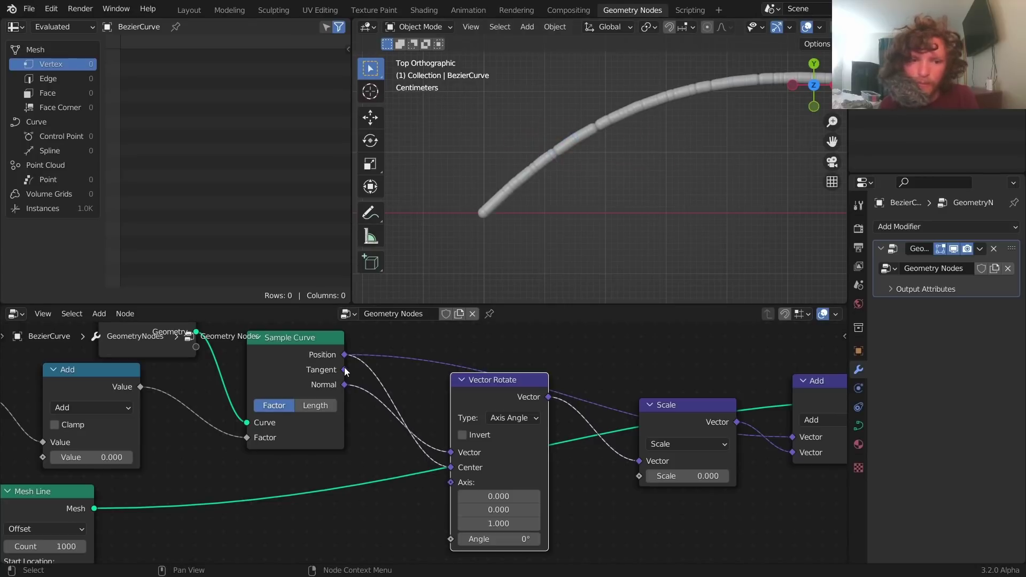
{"action": "left_click_drag", "start_coordinate": [345, 370], "coordinate": [454, 484]}
Step: Try a Scale factor of 0.120 and vary the Vector Rotate angle to test the offset, then undo both changes
{"action": "scroll", "coordinate": [593, 494], "scroll_direction": "down", "scroll_amount": 3}
{"action": "middle_click_drag", "start_coordinate": [683, 459], "coordinate": [463, 475]}
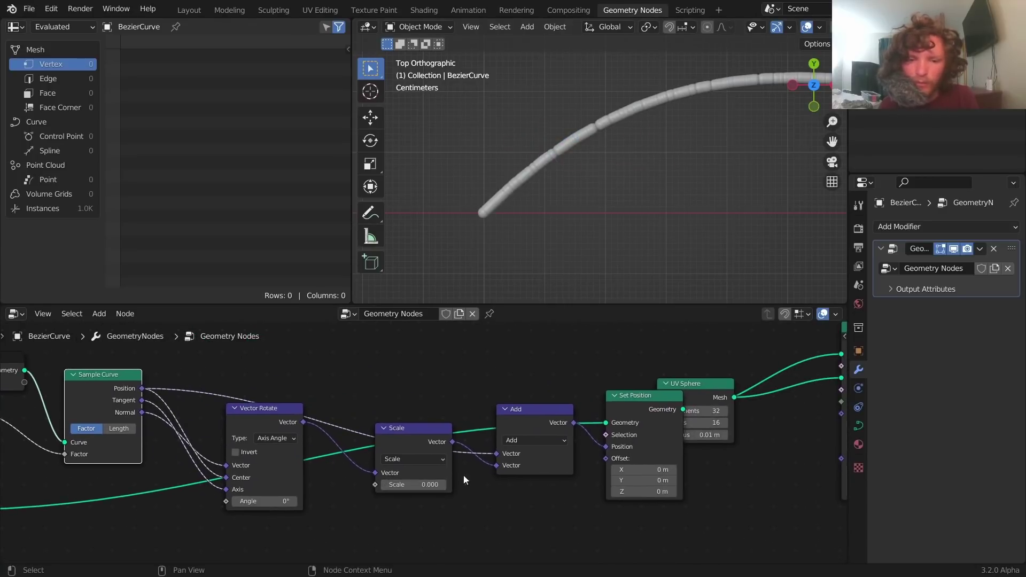
{"action": "scroll", "coordinate": [422, 485], "scroll_direction": "up", "scroll_amount": 1}
{"action": "scroll", "coordinate": [615, 231], "scroll_direction": "down", "scroll_amount": 4}
{"action": "middle_click_drag", "start_coordinate": [745, 168], "coordinate": [486, 173], "text": "shift"}
{"action": "scroll", "coordinate": [480, 188], "scroll_direction": "down", "scroll_amount": 4}
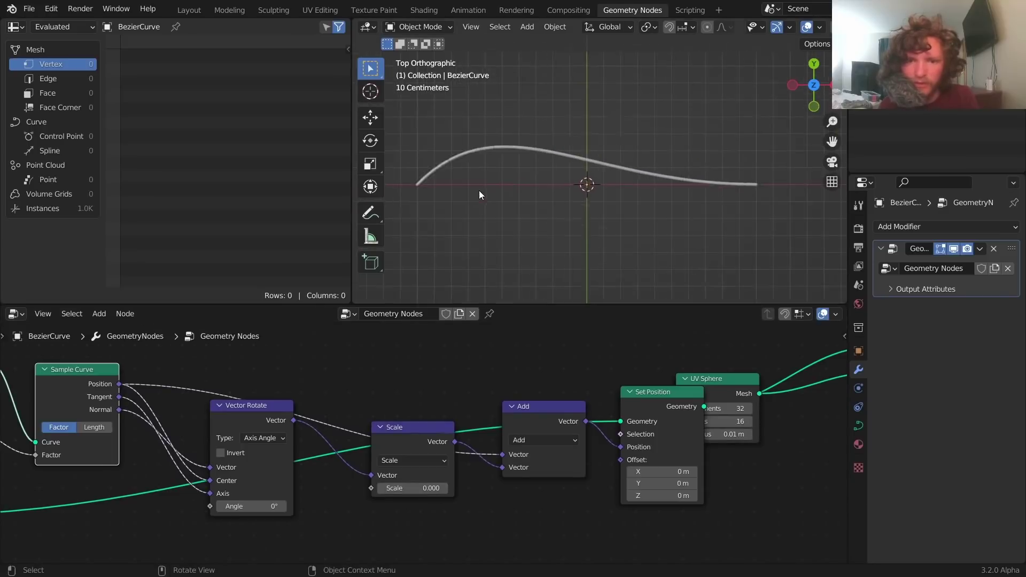
{"action": "left_click_drag", "start_coordinate": [414, 485], "coordinate": [434, 467]}
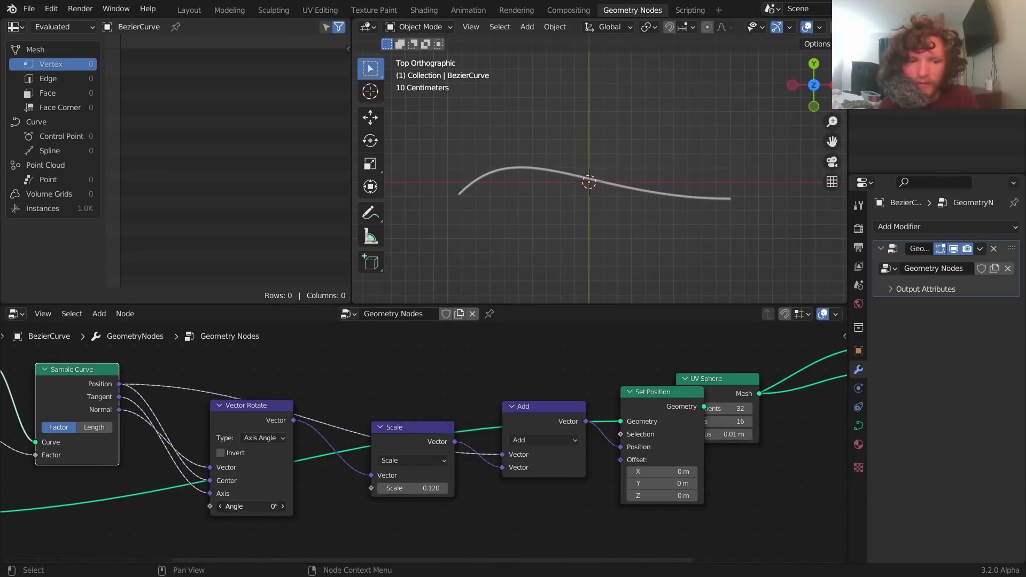
{"action": "left_click_drag", "start_coordinate": [251, 506], "coordinate": [331, 506]}
{"action": "key", "text": "ctrl+z"}
{"action": "key", "text": "ctrl+z"}
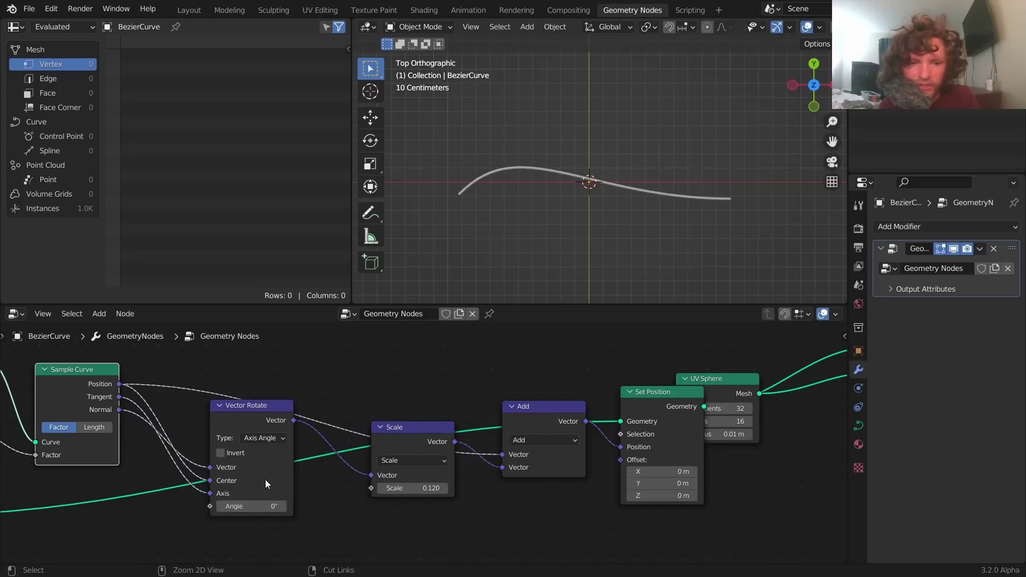
Step: Duplicate the Random Value node into the space before Vector Rotate and set the copy's Seed to 1
{"action": "middle_click_drag", "start_coordinate": [213, 462], "coordinate": [530, 378]}
{"action": "middle_click_drag", "start_coordinate": [165, 393], "coordinate": [160, 435]}
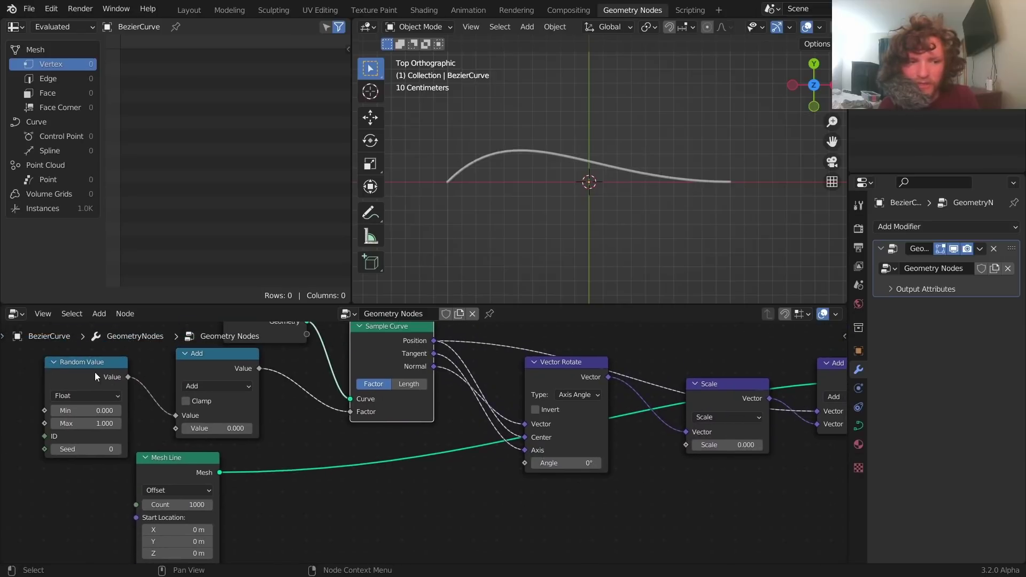
{"action": "key", "text": "shift+d"}
{"action": "left_click", "coordinate": [390, 481]}
{"action": "scroll", "coordinate": [439, 513], "scroll_direction": "up", "scroll_amount": 1}
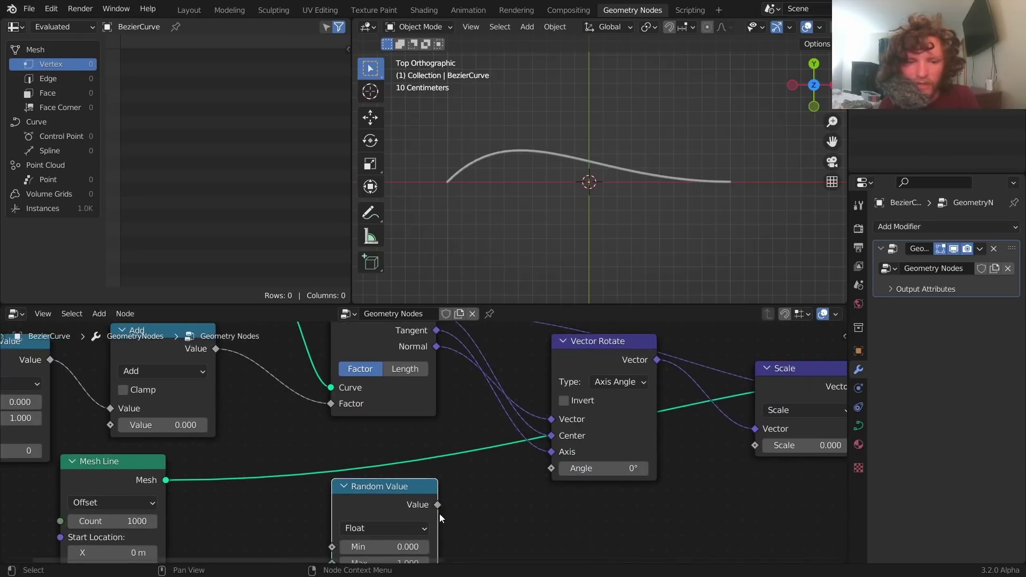
{"action": "middle_click_drag", "start_coordinate": [439, 514], "coordinate": [411, 444]}
{"action": "left_click", "coordinate": [399, 529]}
Step: Connect the duplicated Random Value to Vector Rotate's Angle and set its Max to 360
{"action": "middle_click_drag", "start_coordinate": [246, 488], "coordinate": [492, 488]}
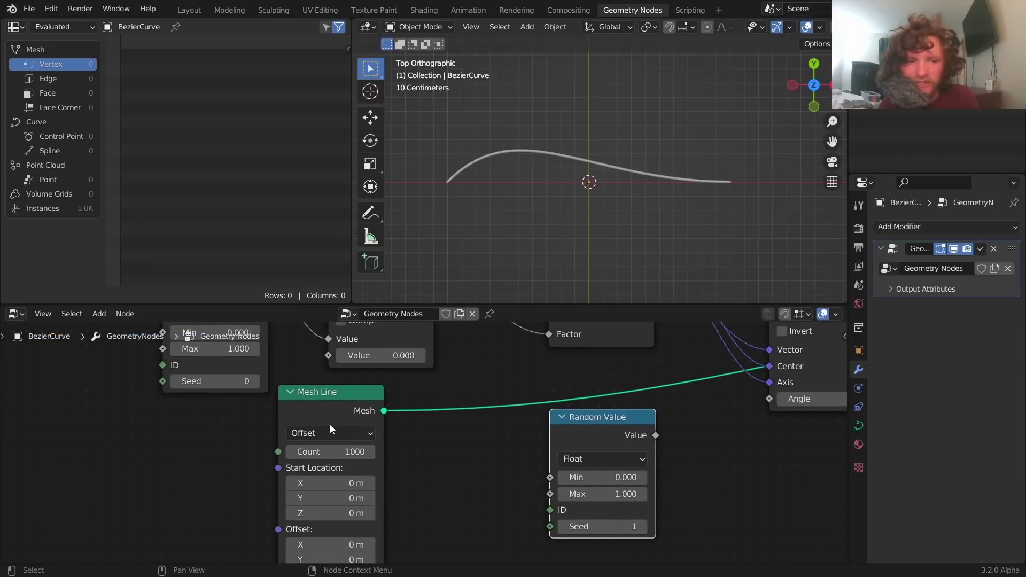
{"action": "middle_click_drag", "start_coordinate": [513, 435], "coordinate": [309, 451]}
{"action": "left_click_drag", "start_coordinate": [450, 451], "coordinate": [568, 415]}
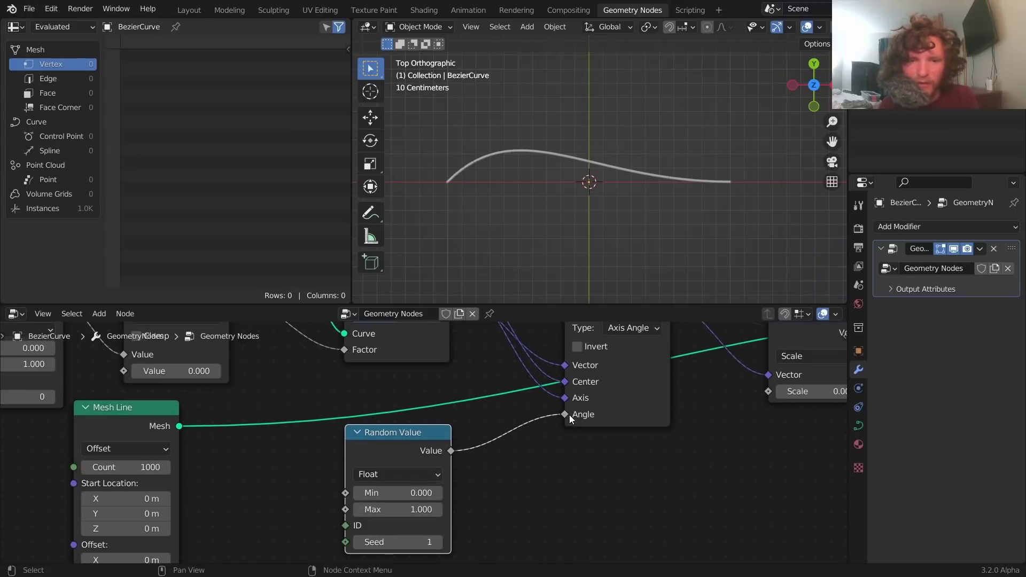
{"action": "left_click", "coordinate": [413, 511]}
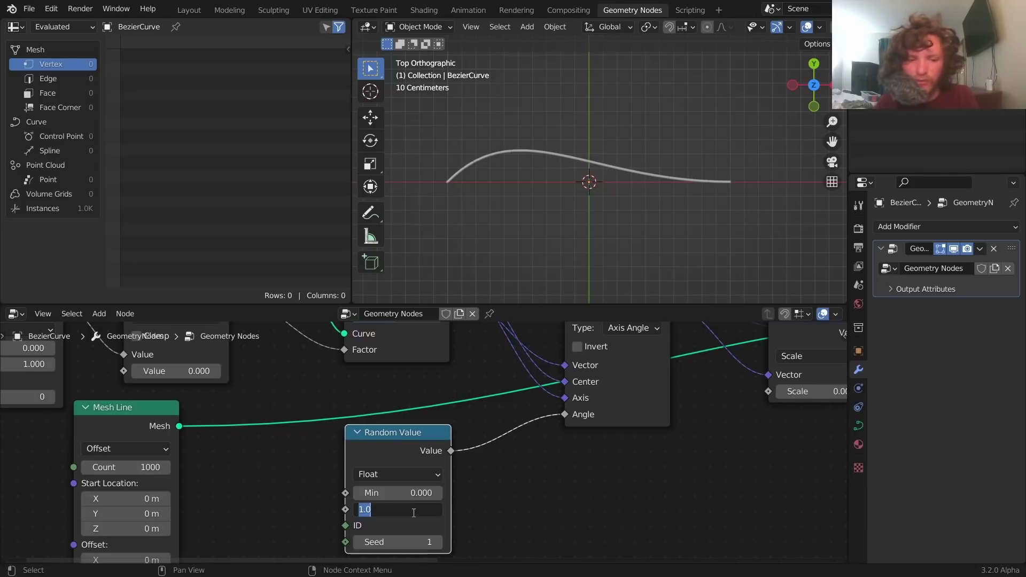
{"action": "key", "text": "Return"}
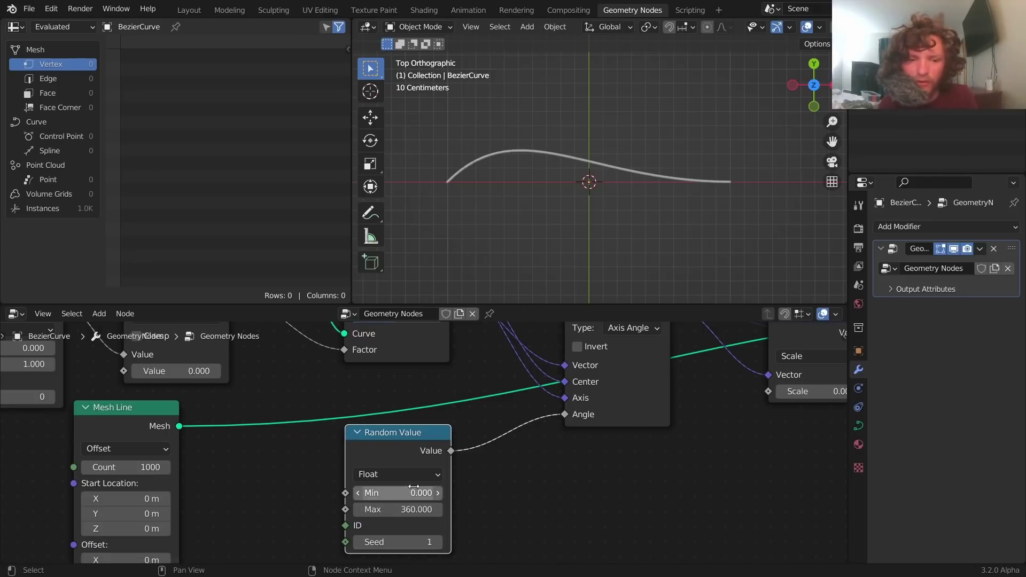
Step: Try a Scale node factor of 0.060, return it to 0, and circle the curve's start with an annotation
{"action": "middle_click_drag", "start_coordinate": [654, 446], "coordinate": [365, 490]}
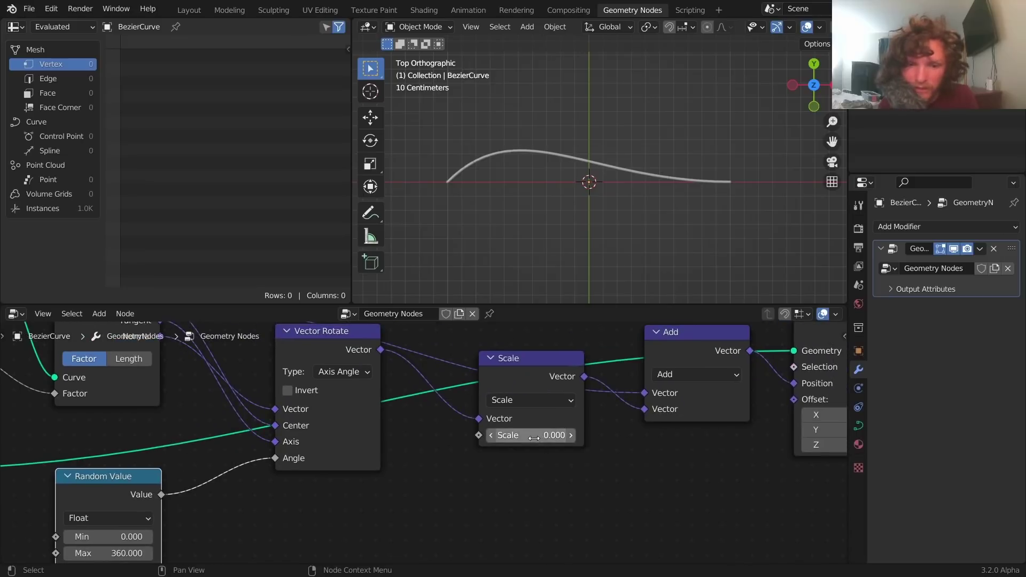
{"action": "mouse_move", "coordinate": [534, 437]}
{"action": "left_mouse_down", "text": "shift"}
{"action": "mouse_move", "coordinate": [567, 437]}
{"action": "mouse_move", "coordinate": [534, 437]}
{"action": "left_mouse_up", "text": "shift"}
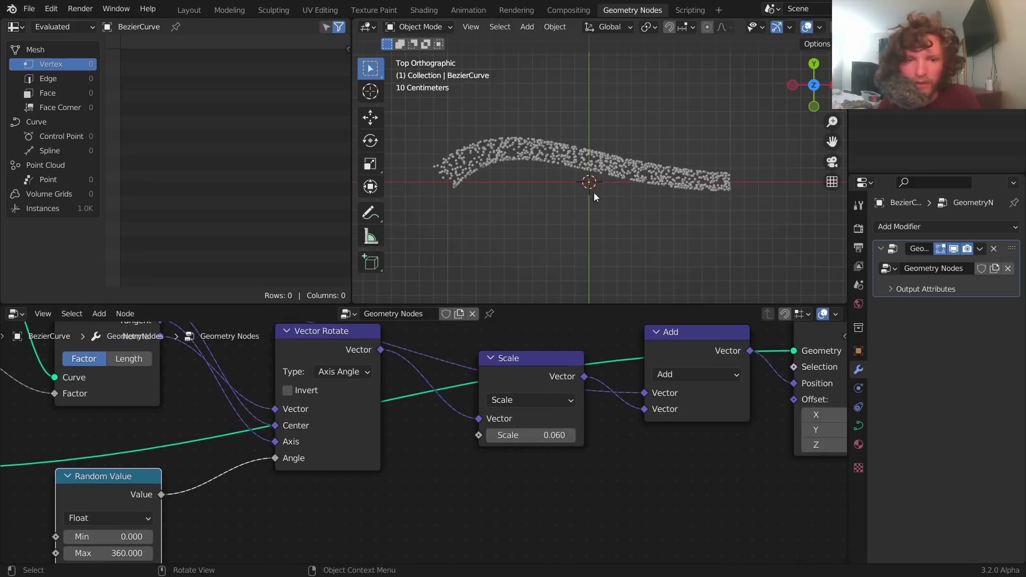
{"action": "scroll", "coordinate": [587, 182], "scroll_direction": "up", "scroll_amount": 6}
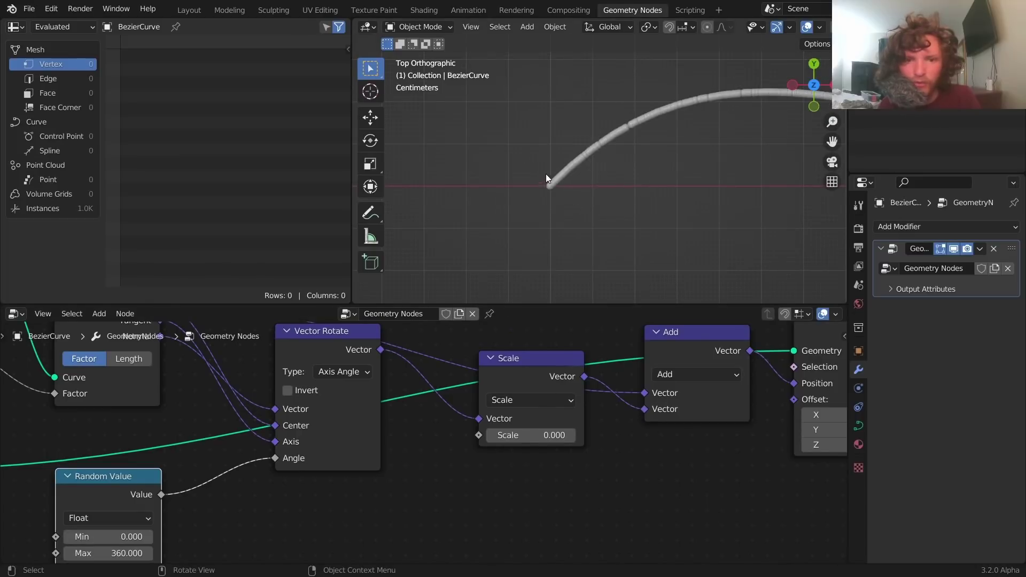
{"action": "mouse_move", "coordinate": [555, 192]}
{"action": "left_mouse_down"}
{"action": "mouse_move", "coordinate": [565, 177]}
{"action": "mouse_move", "coordinate": [546, 181]}
{"action": "left_mouse_up"}
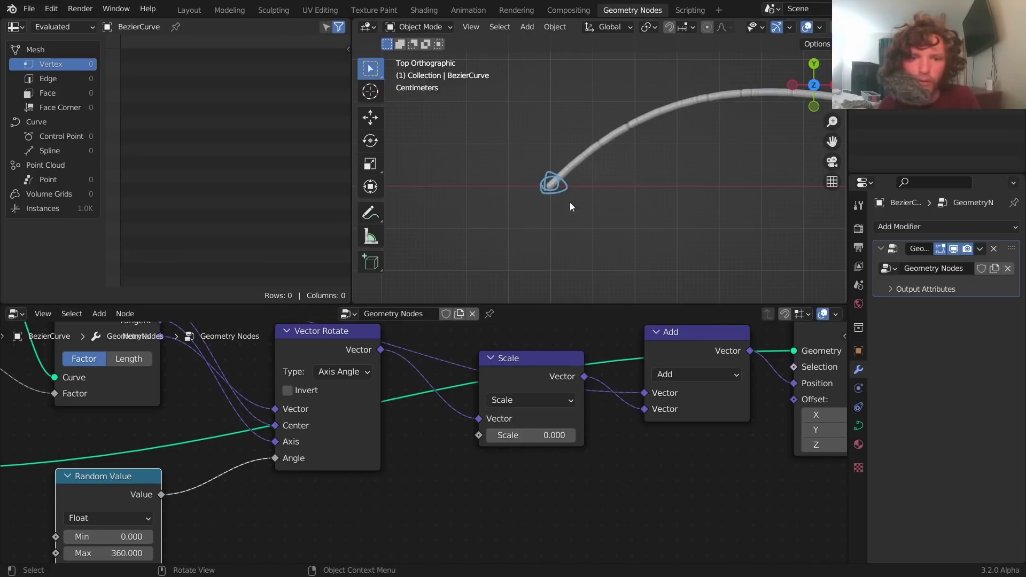
Step: Set the Scale node's factor to 0.030 and view the offset spheres around the curve in perspective
{"action": "left_click_drag", "start_coordinate": [558, 435], "coordinate": [564, 435]}
{"action": "middle_click_drag", "start_coordinate": [583, 153], "coordinate": [644, 80]}
{"action": "scroll", "coordinate": [249, 483], "scroll_direction": "down", "scroll_amount": 2}
Step: Try Max values of 10 and 3.350 on the Random Value feeding Vector Rotate's Angle, inspecting the sphere distribution
{"action": "left_click", "coordinate": [220, 512]}
{"action": "type", "text": "10"}
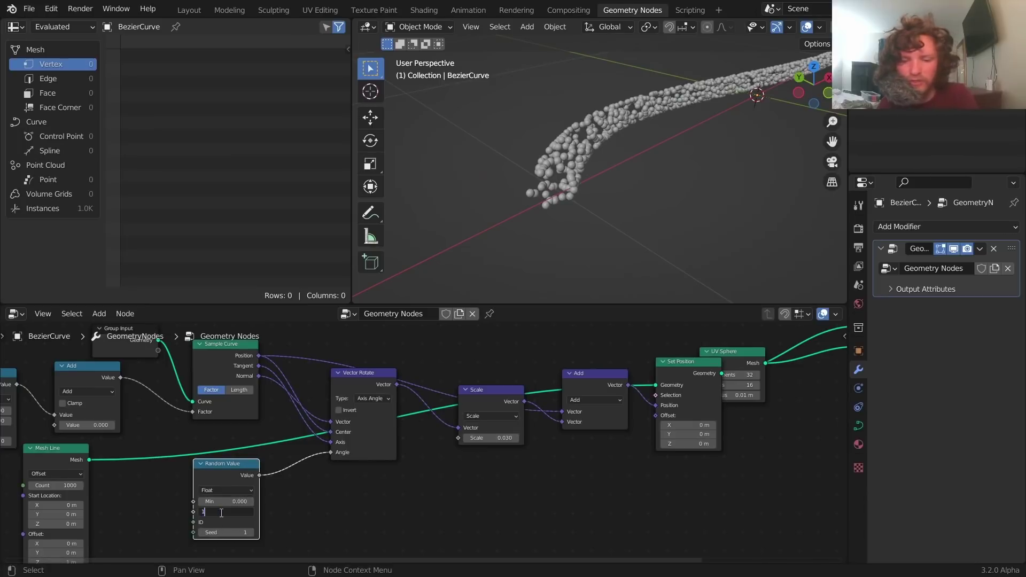
{"action": "key", "text": "Return"}
{"action": "mouse_move", "coordinate": [220, 512]}
{"action": "left_mouse_down", "text": "shift"}
{"action": "mouse_move", "coordinate": [205, 512]}
{"action": "mouse_move", "coordinate": [233, 513]}
{"action": "left_mouse_up", "text": "shift"}
{"action": "middle_click_drag", "start_coordinate": [596, 184], "coordinate": [647, 135]}
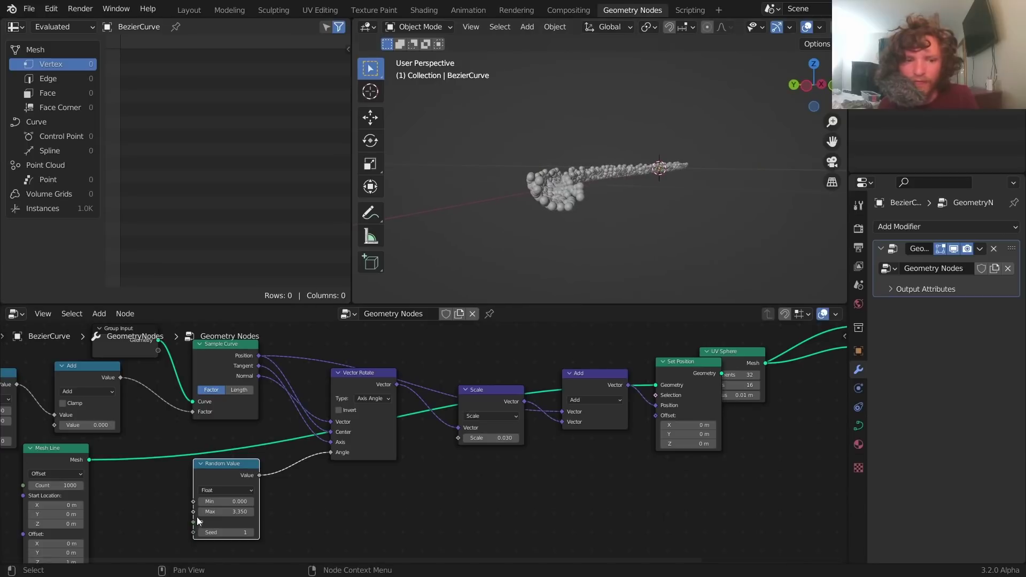
{"action": "left_click_drag", "start_coordinate": [218, 512], "coordinate": [246, 511], "text": "shift"}
Step: Set the Max of the Random Value feeding Vector Rotate's Angle to 20
{"action": "left_click", "coordinate": [223, 512]}
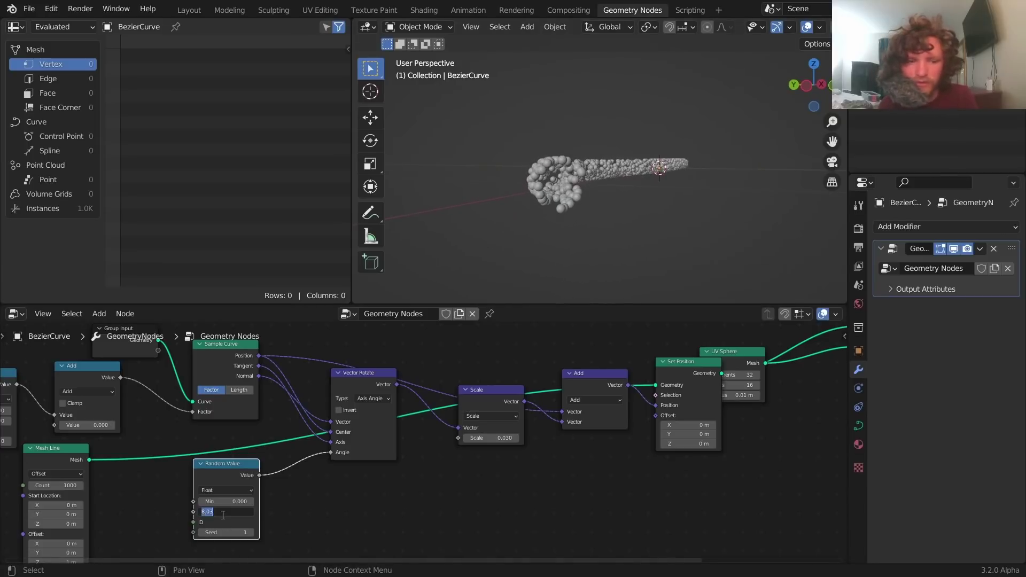
{"action": "type", "text": "20"}
{"action": "key", "text": "Return"}
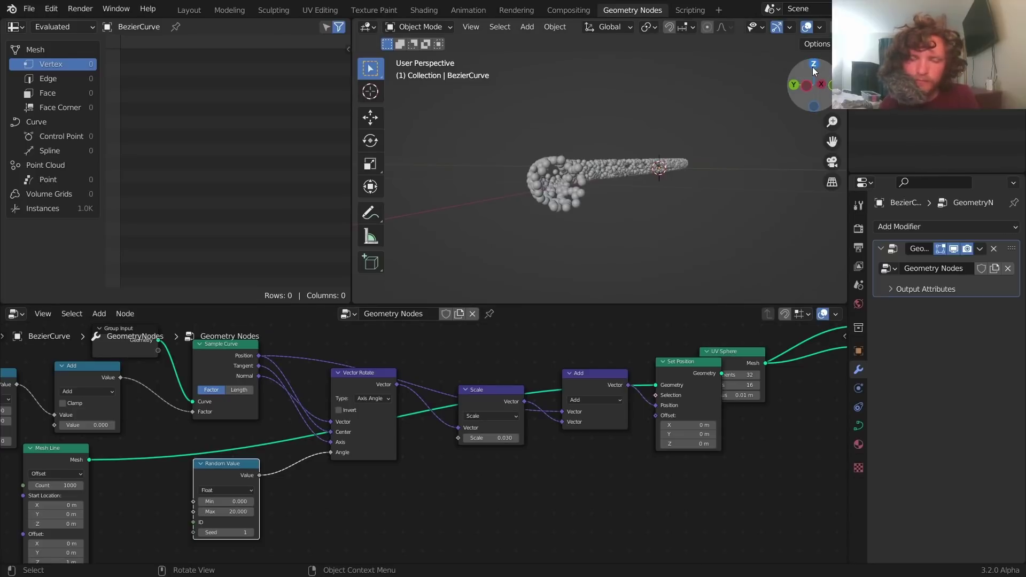
{"action": "middle_click_drag", "start_coordinate": [655, 146], "coordinate": [775, 155]}
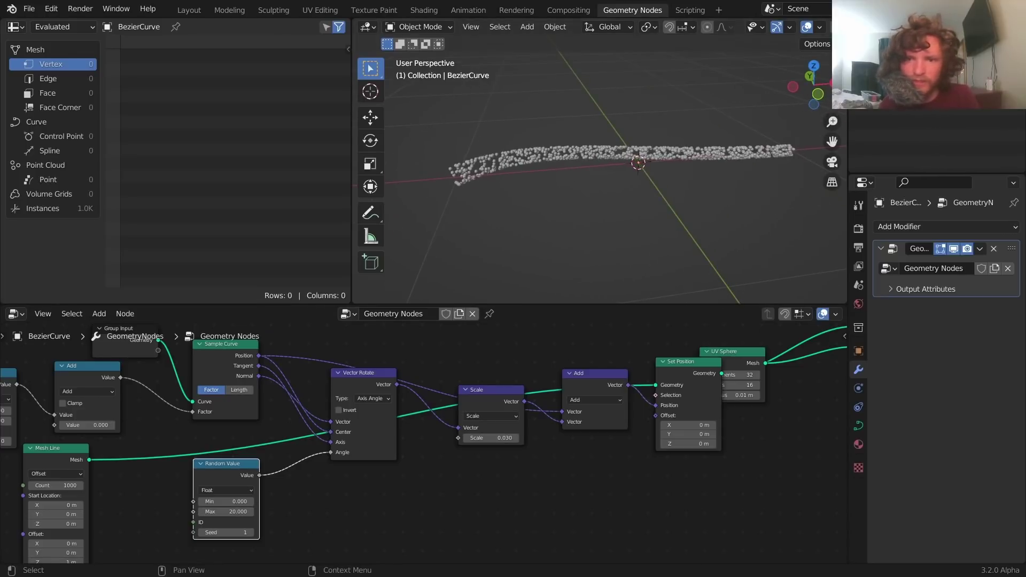
Step: From the top view, try an Add value of -0.160 before Sample Curve, undo it, and try 0.010
{"action": "left_click", "coordinate": [814, 65]}
{"action": "middle_click_drag", "start_coordinate": [183, 424], "coordinate": [277, 473]}
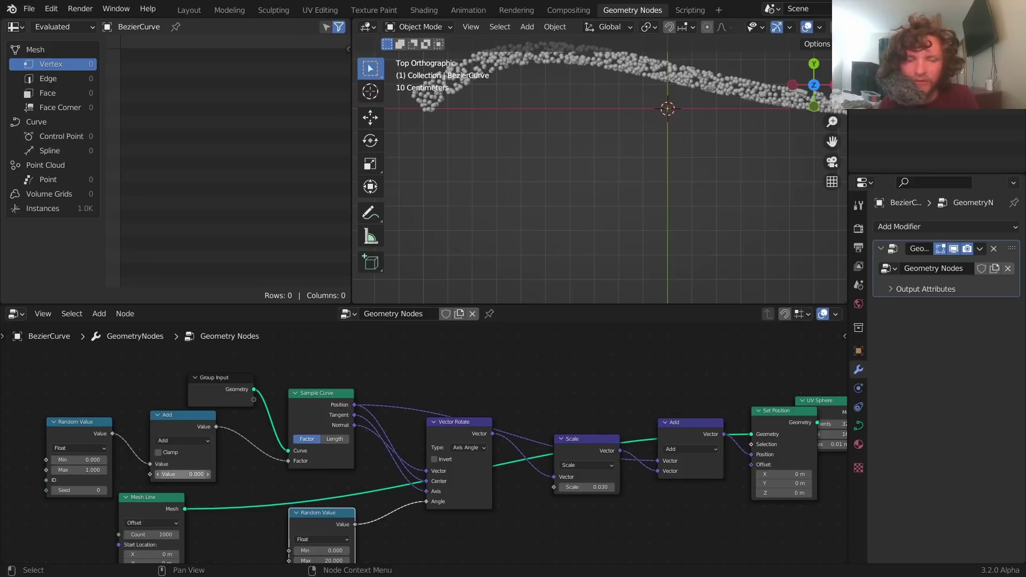
{"action": "left_click_drag", "start_coordinate": [181, 475], "coordinate": [153, 474]}
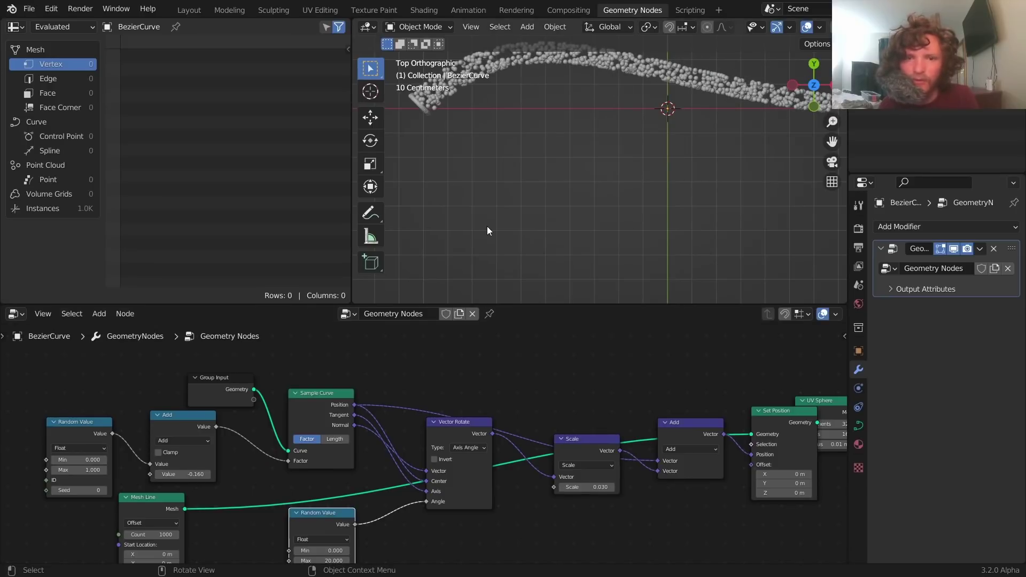
{"action": "key", "text": "ctrl+z"}
{"action": "scroll", "coordinate": [594, 162], "scroll_direction": "down", "scroll_amount": 2}
{"action": "middle_click_drag", "start_coordinate": [596, 159], "coordinate": [544, 201], "text": "shift"}
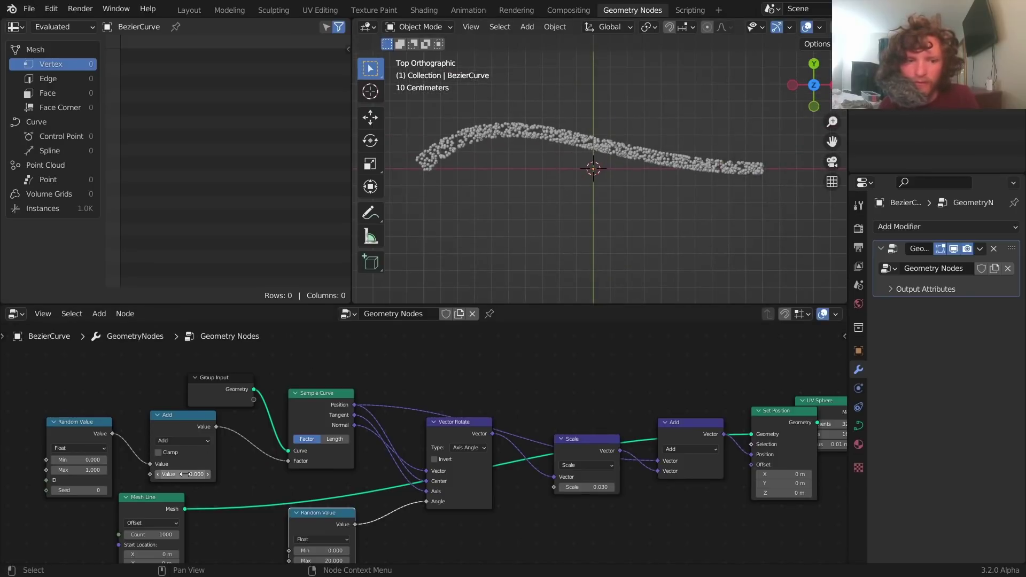
{"action": "mouse_move", "coordinate": [184, 474]}
{"action": "left_mouse_down"}
{"action": "mouse_move", "coordinate": [174, 474]}
{"action": "mouse_move", "coordinate": [185, 474]}
{"action": "left_mouse_up"}
Step: Save the project to the Desktop as patreonbubbles.blend
{"action": "key", "text": "ctrl+s"}
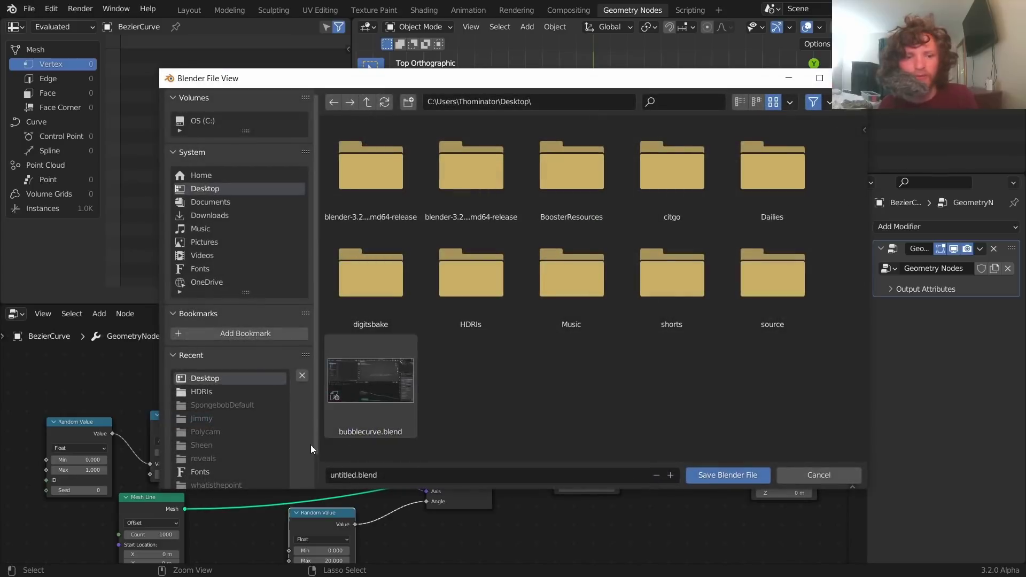
{"action": "left_click", "coordinate": [348, 475]}
{"action": "double_click", "coordinate": [348, 475]}
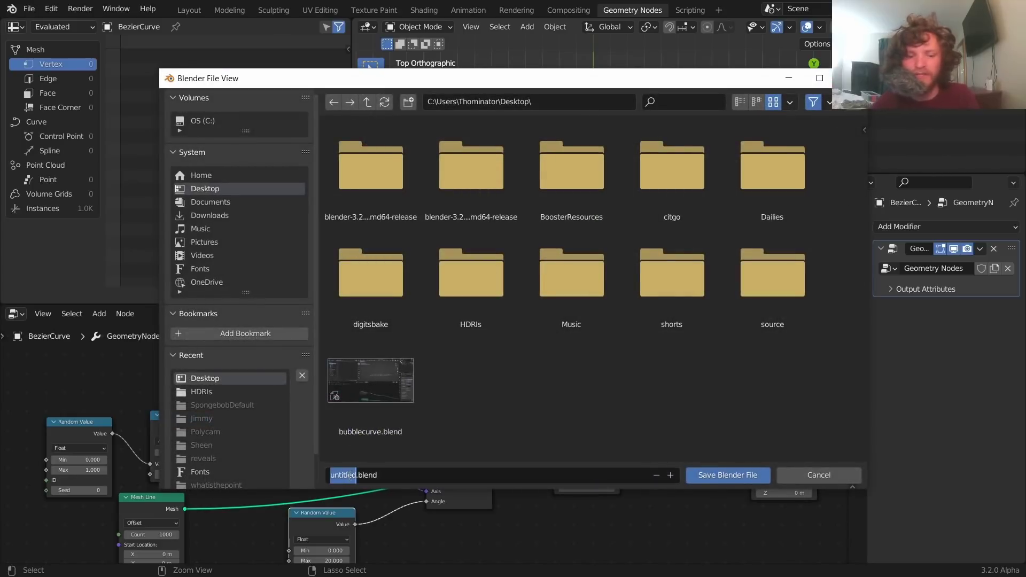
{"action": "type", "text": "patreonbubbles"}
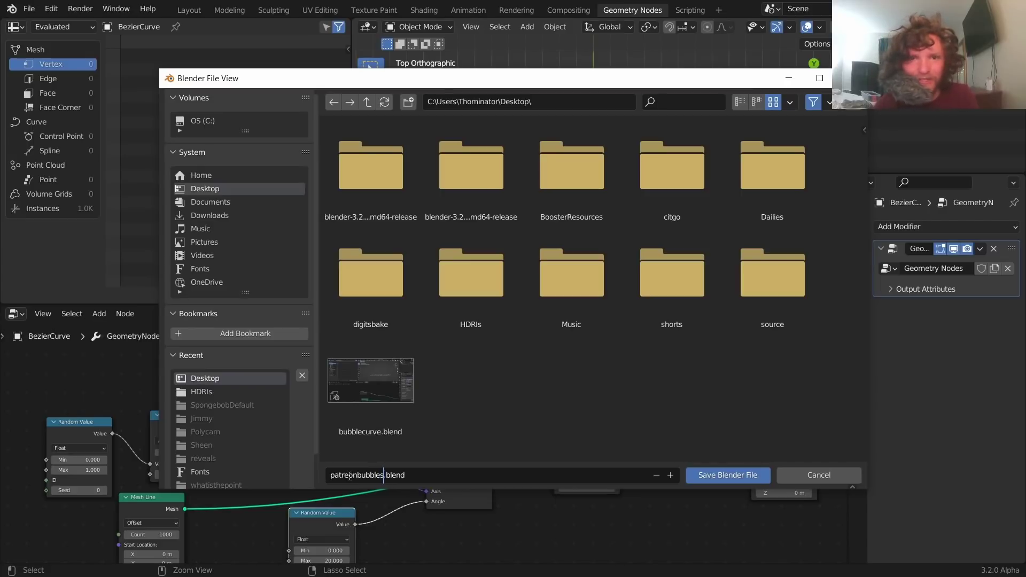
{"action": "key", "text": "Return"}
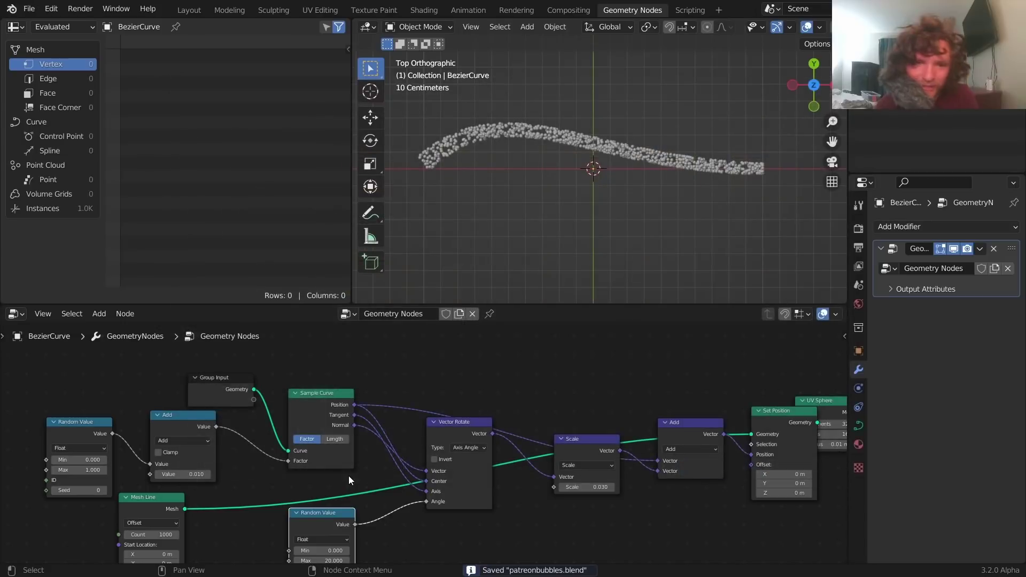
Step: Sweep the Add value down to -0.990 and up to a positive value to test the flow, then undo the last change
{"action": "scroll", "coordinate": [515, 154], "scroll_direction": "up", "scroll_amount": 1}
{"action": "middle_click_drag", "start_coordinate": [506, 150], "coordinate": [584, 162], "text": "shift"}
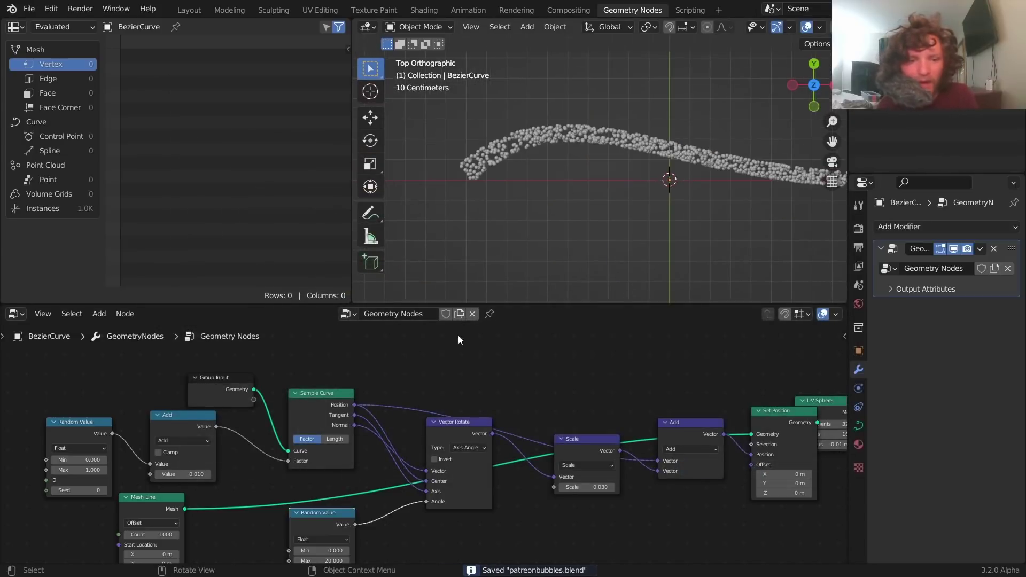
{"action": "left_click_drag", "start_coordinate": [191, 472], "coordinate": [53, 473]}
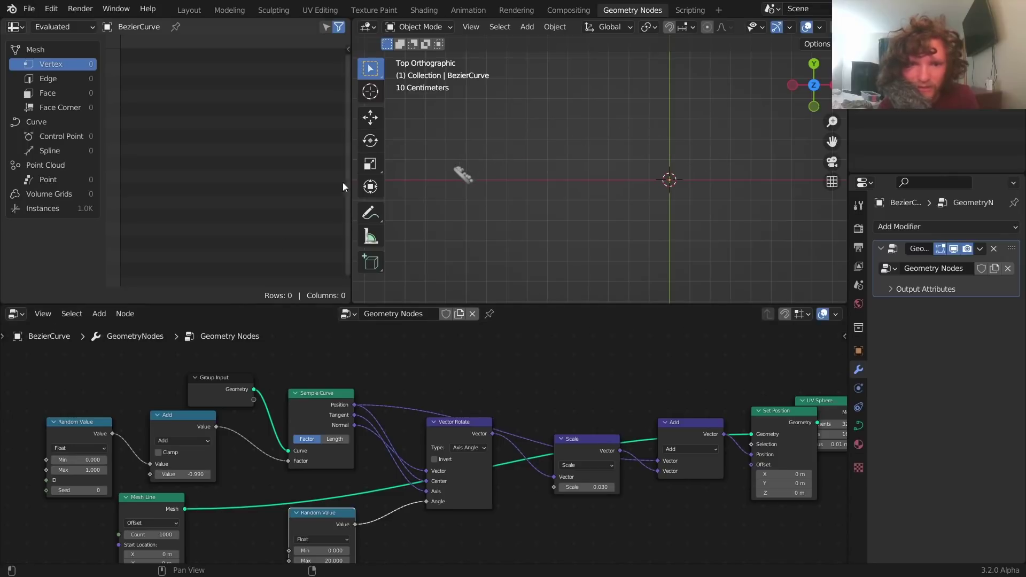
{"action": "left_click_drag", "start_coordinate": [188, 475], "coordinate": [420, 475]}
{"action": "scroll", "coordinate": [689, 206], "scroll_direction": "down", "scroll_amount": 2}
{"action": "middle_click_drag", "start_coordinate": [696, 207], "coordinate": [602, 205], "text": "shift"}
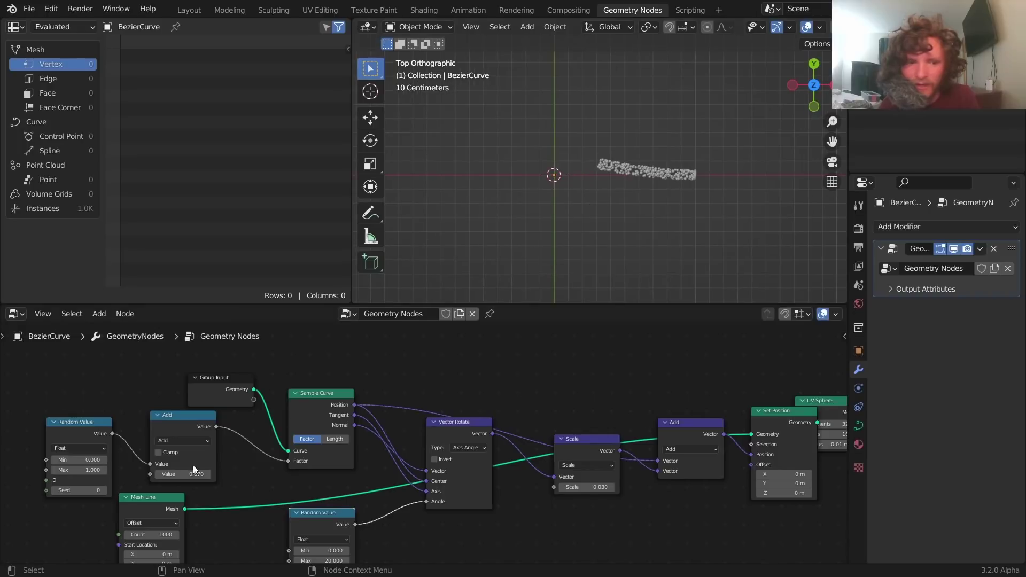
{"action": "key", "text": "ctrl+z"}
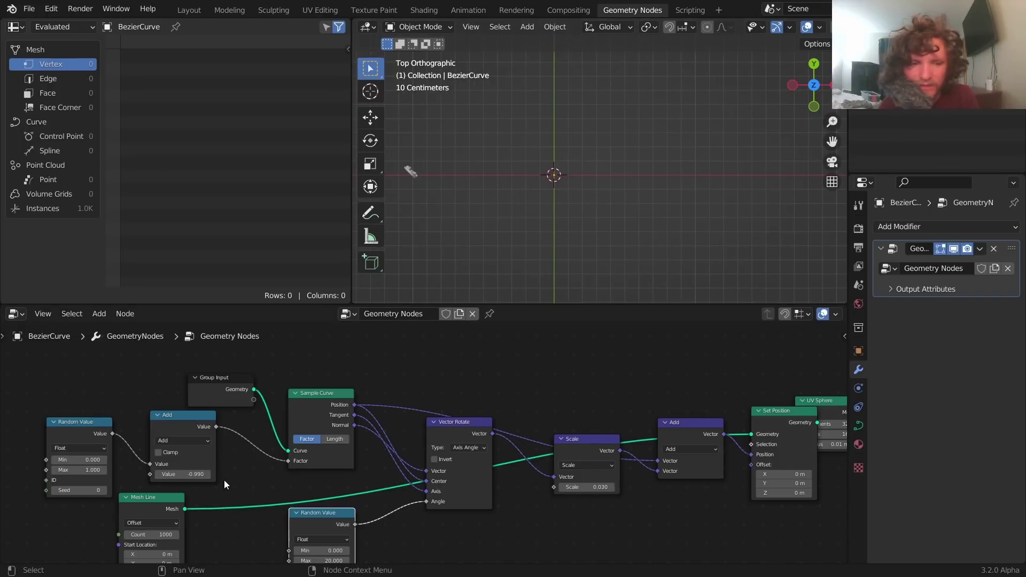
Step: Set the Min of the Random Value feeding the Add node to -1 and the Add value to 0.540
{"action": "left_click_drag", "start_coordinate": [182, 474], "coordinate": [331, 474]}
{"action": "middle_click_drag", "start_coordinate": [207, 488], "coordinate": [376, 442]}
{"action": "scroll", "coordinate": [327, 442], "scroll_direction": "up", "scroll_amount": 4}
{"action": "middle_click_drag", "start_coordinate": [282, 440], "coordinate": [361, 459]}
{"action": "left_click", "coordinate": [298, 422]}
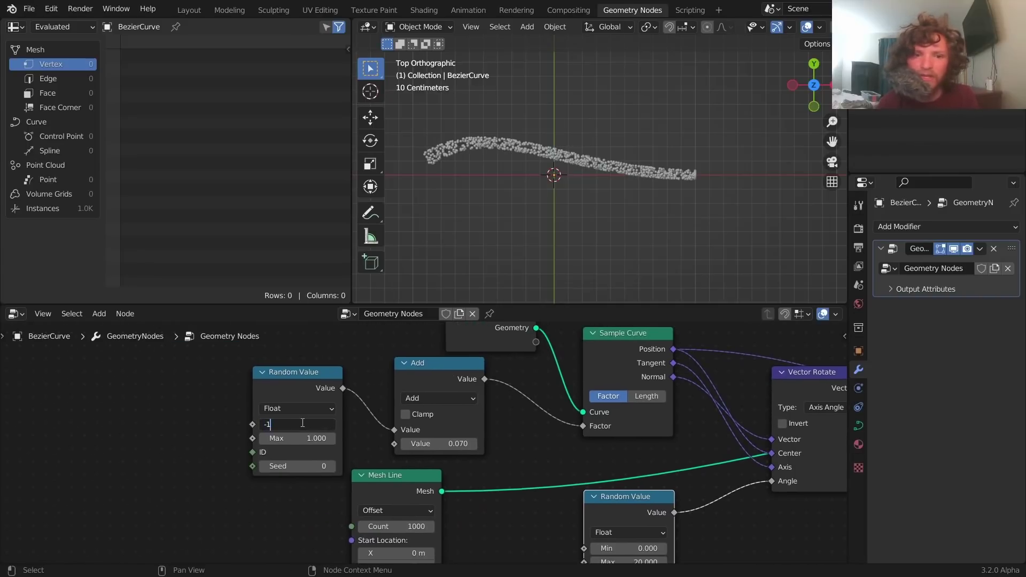
{"action": "key", "text": "Return"}
{"action": "left_click_drag", "start_coordinate": [441, 444], "coordinate": [465, 439]}
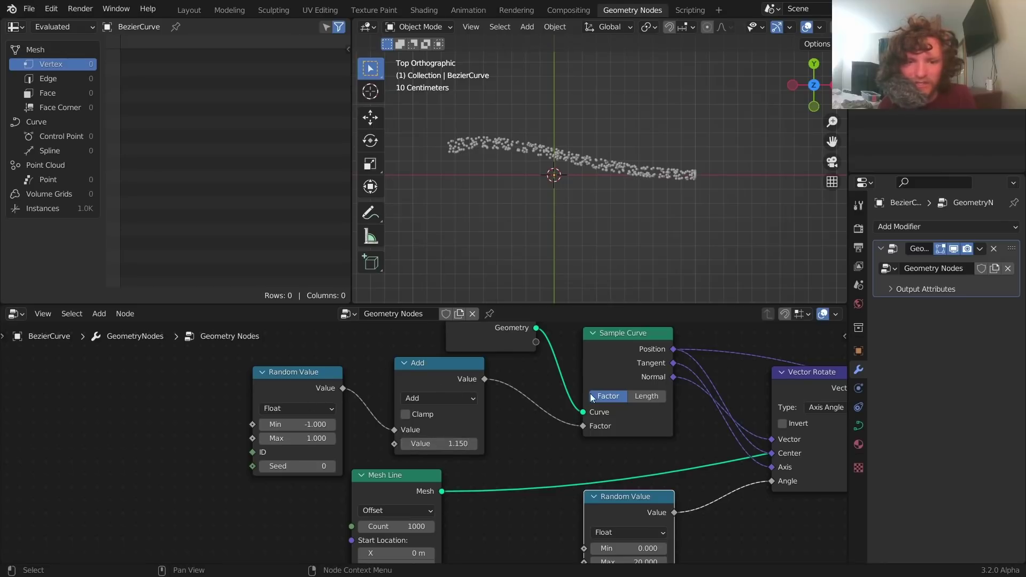
{"action": "mouse_move", "coordinate": [449, 443]}
{"action": "left_mouse_down"}
{"action": "mouse_move", "coordinate": [430, 444]}
{"action": "mouse_move", "coordinate": [442, 444]}
{"action": "left_mouse_up"}
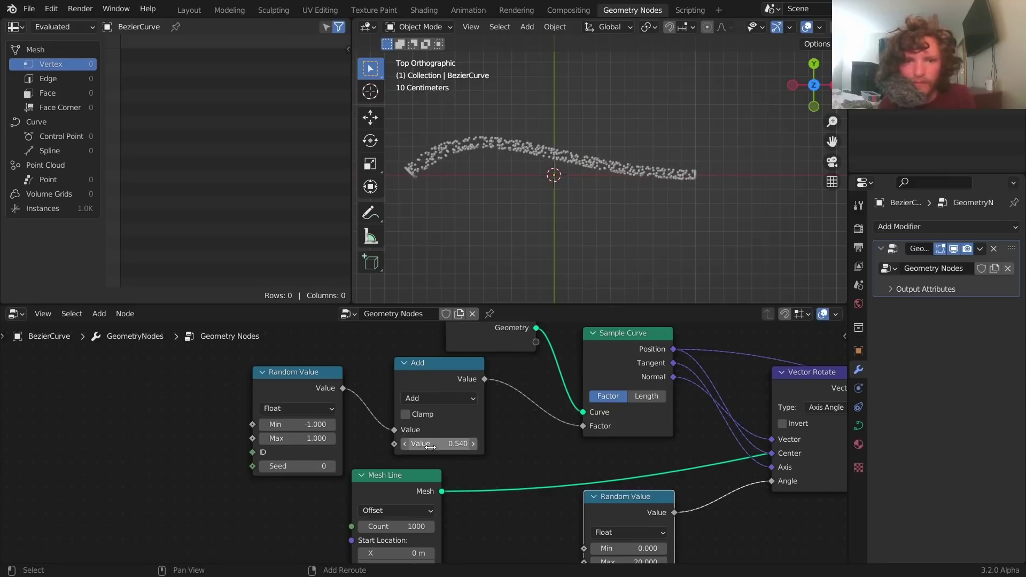
Step: Try a Random Value Min of -5 with an Add value of 3.740, then undo both changes
{"action": "left_click", "coordinate": [312, 424]}
{"action": "type", "text": "-5"}
{"action": "key", "text": "Return"}
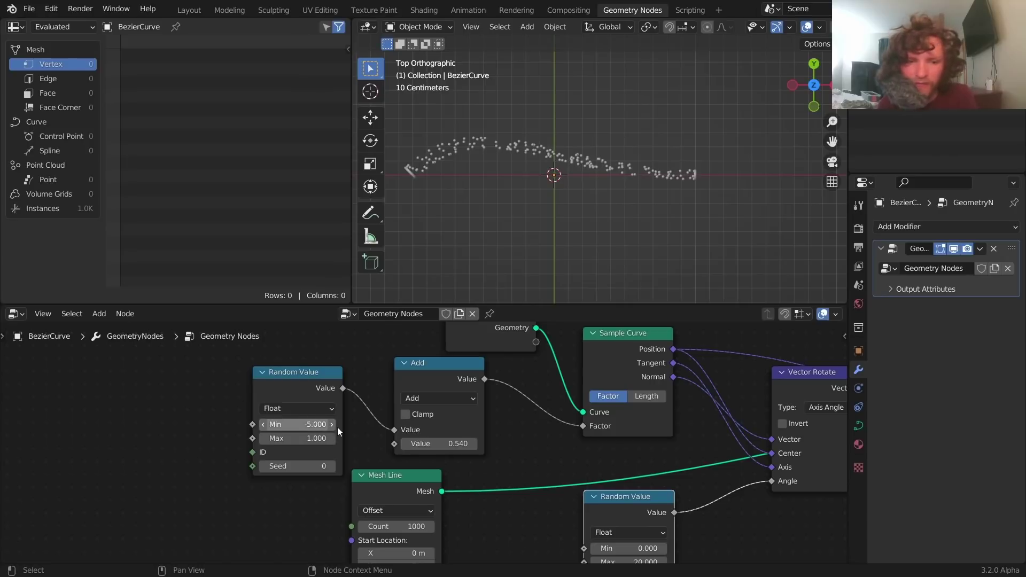
{"action": "left_click_drag", "start_coordinate": [438, 443], "coordinate": [486, 444]}
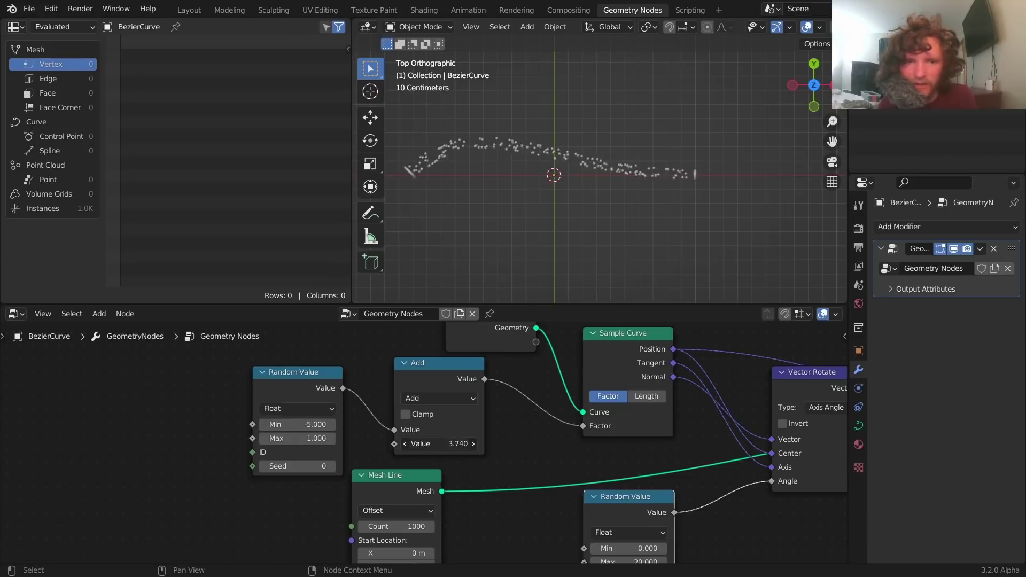
{"action": "key", "text": "ctrl+z"}
{"action": "key", "text": "ctrl+z"}
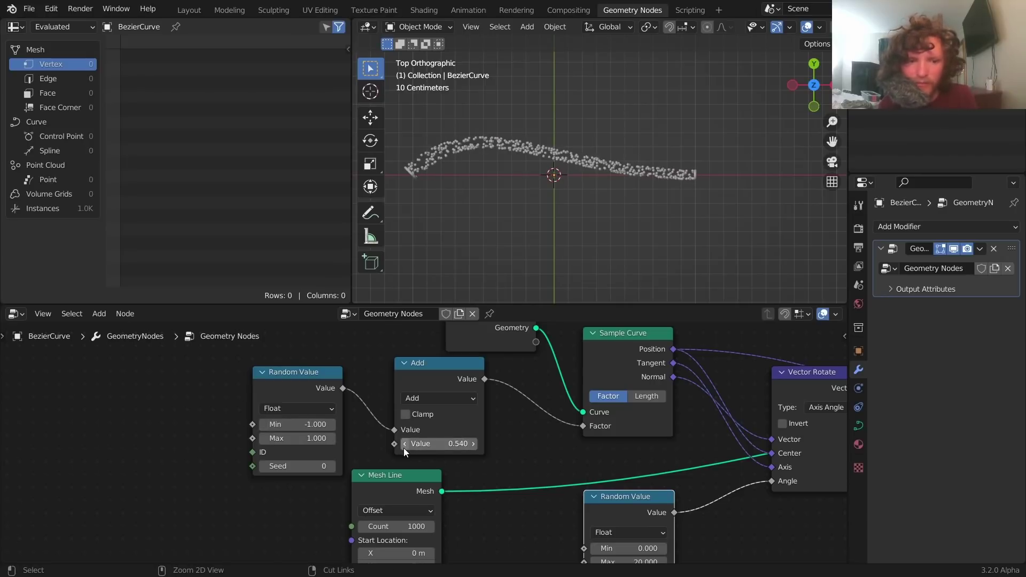
Step: Enter 1000 as the Mesh Line's Count
{"action": "middle_click_drag", "start_coordinate": [425, 514], "coordinate": [432, 450]}
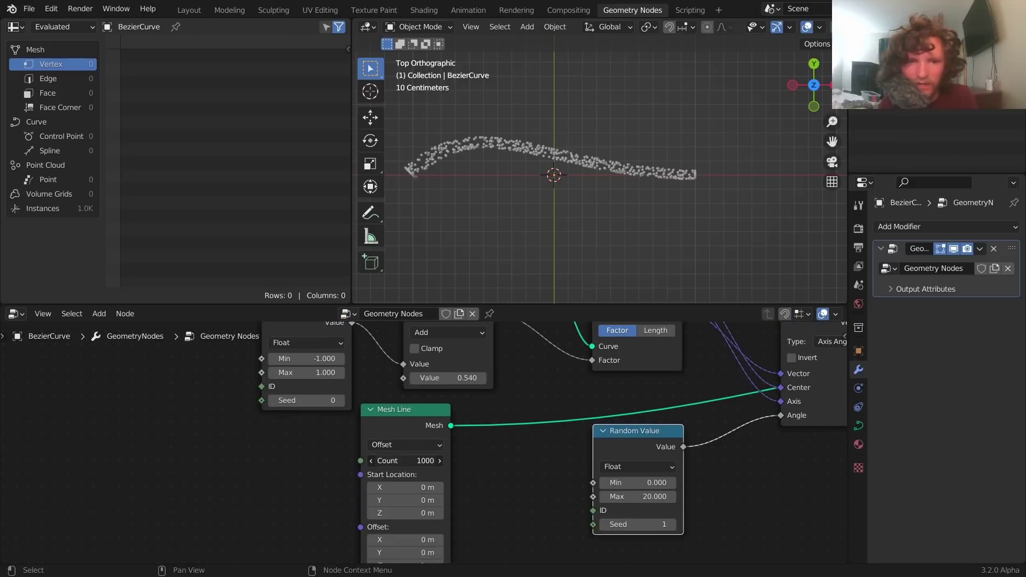
{"action": "double_click", "coordinate": [407, 461]}
{"action": "type", "text": "1000"}
{"action": "key", "text": "Return"}
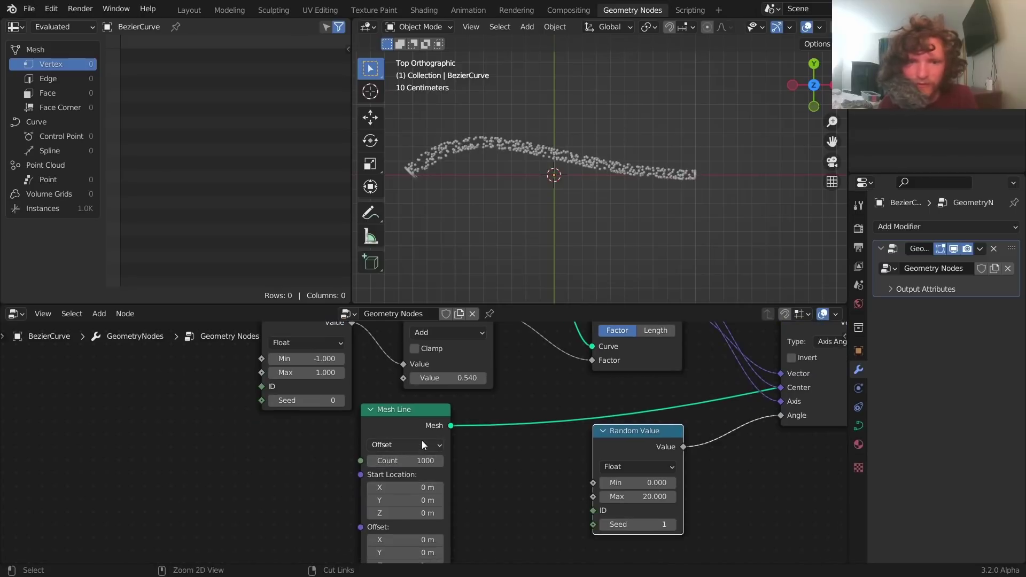
Step: Inspect the bubble tube and the whole node tree, and save the file
{"action": "scroll", "coordinate": [585, 184], "scroll_direction": "up", "scroll_amount": 2}
{"action": "middle_click_drag", "start_coordinate": [585, 184], "coordinate": [629, 214], "text": "shift"}
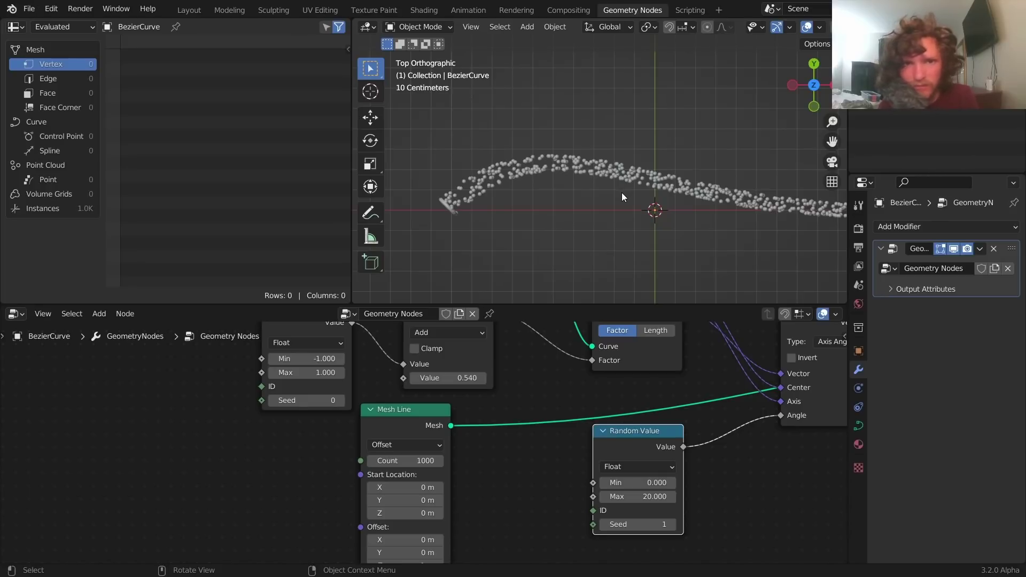
{"action": "scroll", "coordinate": [621, 192], "scroll_direction": "down", "scroll_amount": 2}
{"action": "scroll", "coordinate": [644, 418], "scroll_direction": "down", "scroll_amount": 5}
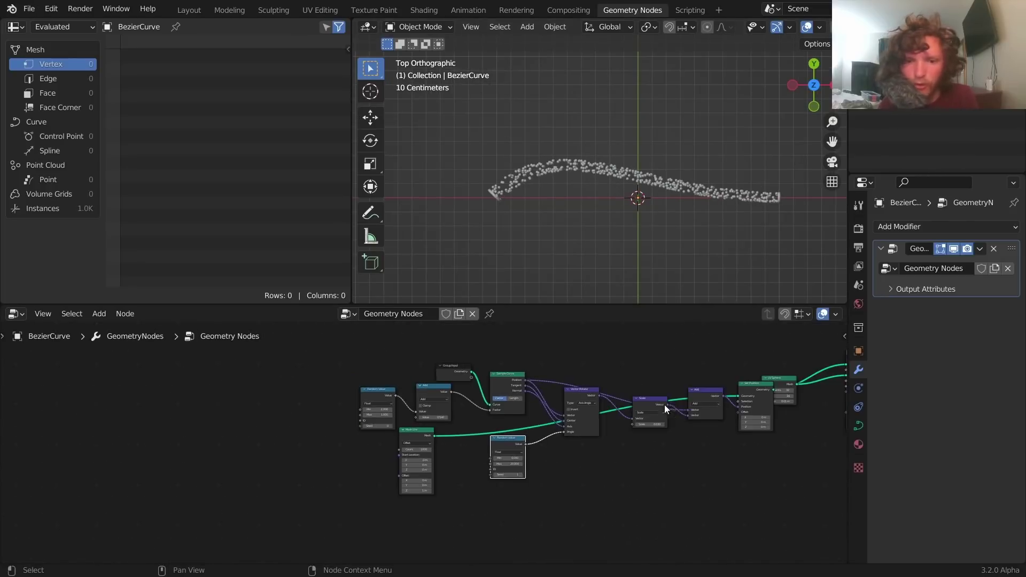
{"action": "middle_click_drag", "start_coordinate": [664, 405], "coordinate": [582, 405]}
{"action": "key", "text": "ctrl+s"}
Step: Annotate both ends and the middle of the bubble tube, then erase all the annotation strokes
{"action": "scroll", "coordinate": [627, 207], "scroll_direction": "up", "scroll_amount": 3}
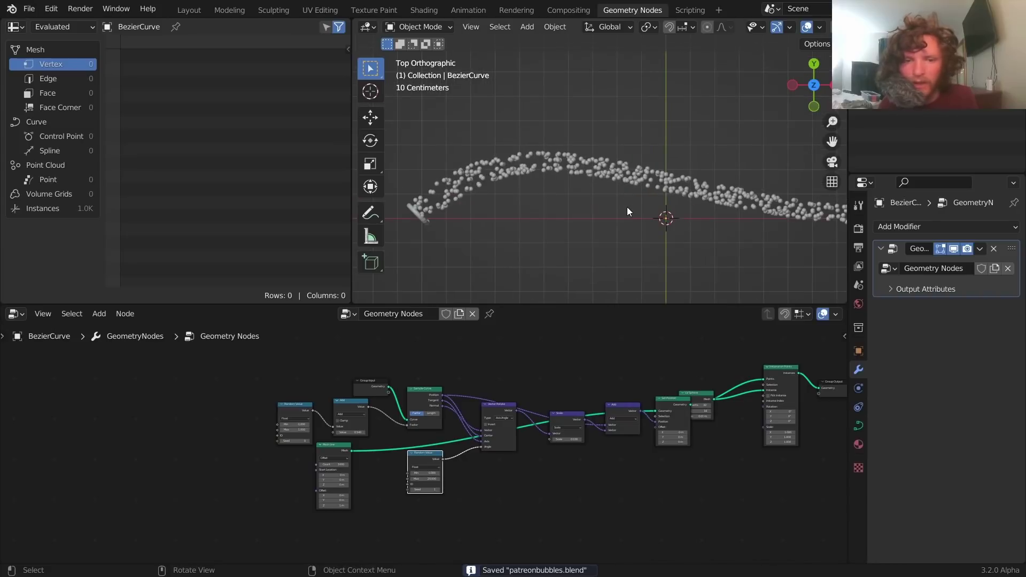
{"action": "scroll", "coordinate": [626, 207], "scroll_direction": "down", "scroll_amount": 2}
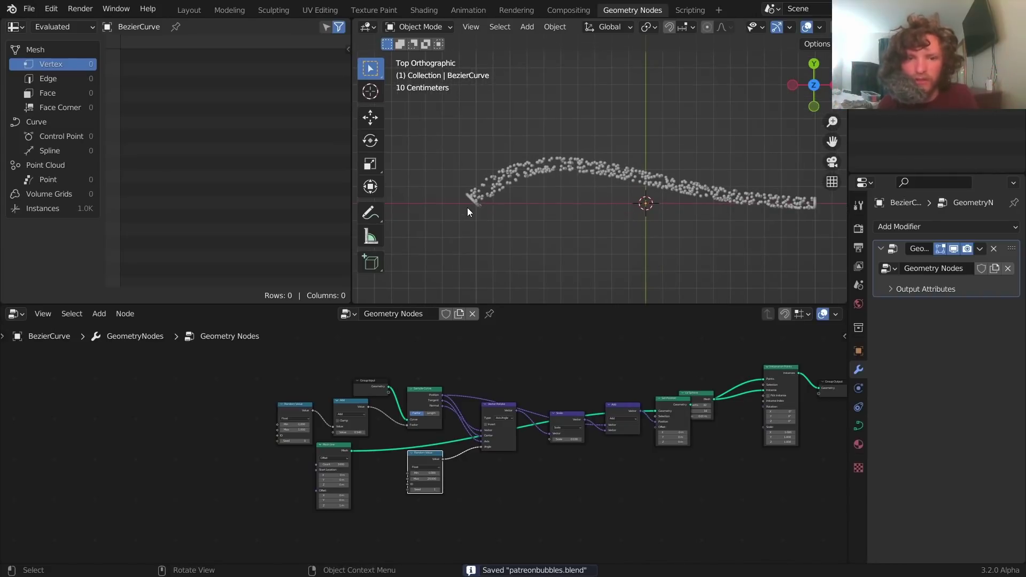
{"action": "left_click_drag", "start_coordinate": [463, 214], "coordinate": [483, 191]}
{"action": "mouse_move", "coordinate": [826, 199]}
{"action": "left_mouse_down"}
{"action": "mouse_move", "coordinate": [804, 179]}
{"action": "mouse_move", "coordinate": [781, 217]}
{"action": "left_mouse_up"}
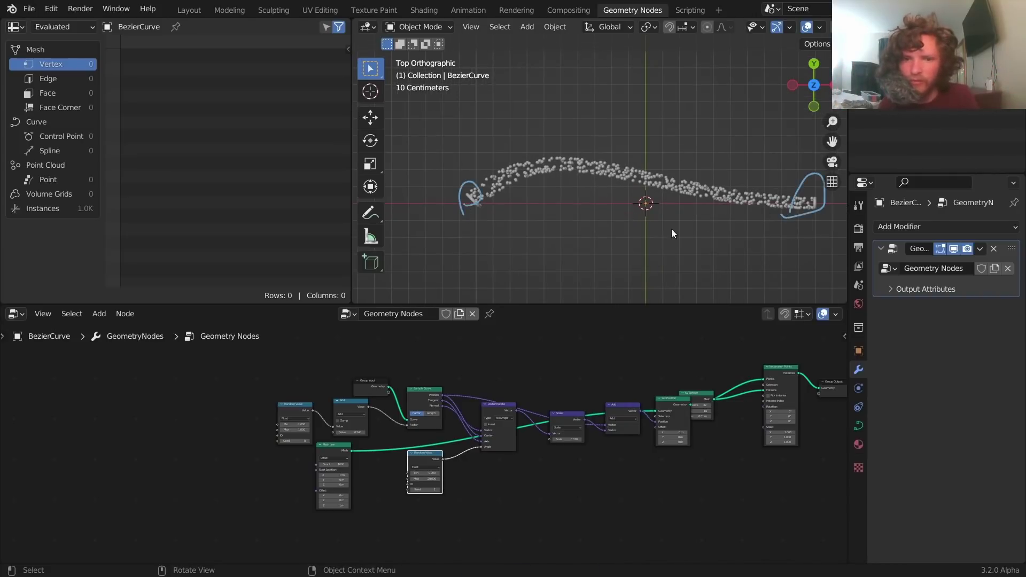
{"action": "mouse_move", "coordinate": [595, 202]}
{"action": "left_mouse_down"}
{"action": "mouse_move", "coordinate": [620, 149]}
{"action": "mouse_move", "coordinate": [581, 191]}
{"action": "left_mouse_up"}
{"action": "mouse_move", "coordinate": [608, 188]}
{"action": "right_mouse_down"}
{"action": "mouse_move", "coordinate": [550, 218]}
{"action": "mouse_move", "coordinate": [550, 111]}
{"action": "mouse_move", "coordinate": [532, 159]}
{"action": "mouse_move", "coordinate": [733, 185]}
{"action": "mouse_move", "coordinate": [153, 178]}
{"action": "mouse_move", "coordinate": [524, 172]}
{"action": "right_mouse_up"}
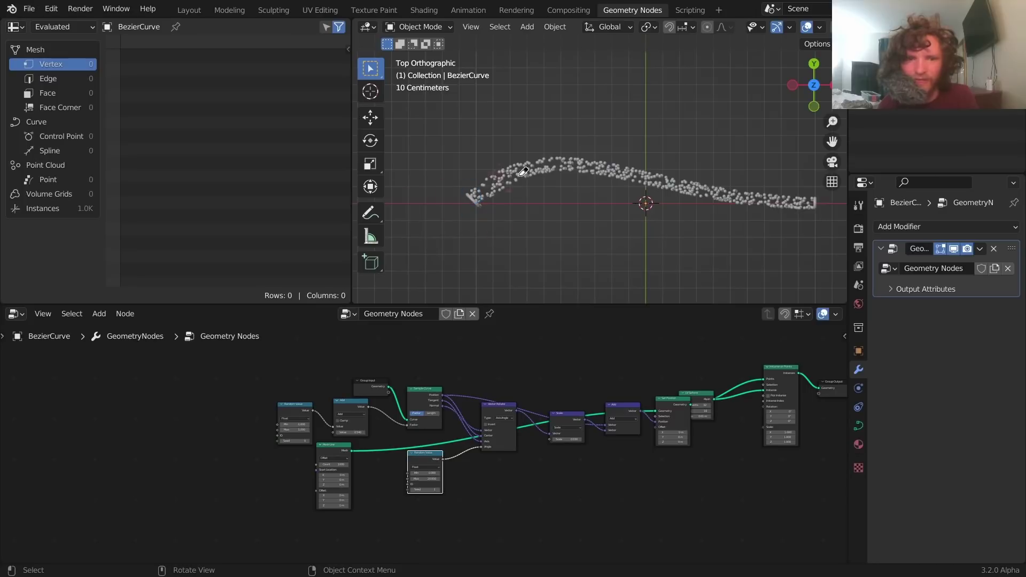
{"action": "right_click", "coordinate": [502, 183]}
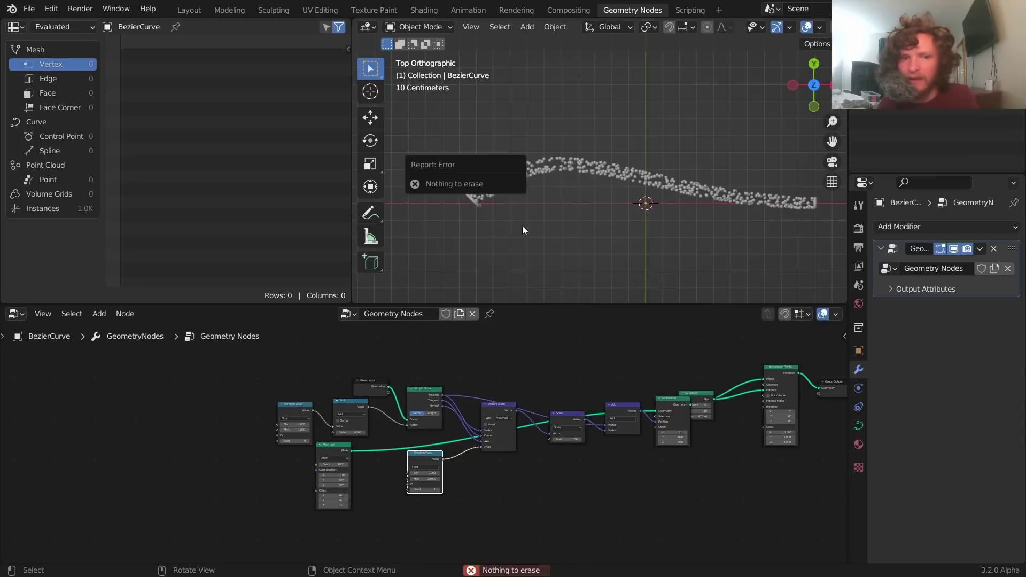
Step: Try a value of 0.170 on the Scale node to widen the bubble tube, then undo the change
{"action": "right_click", "coordinate": [470, 209]}
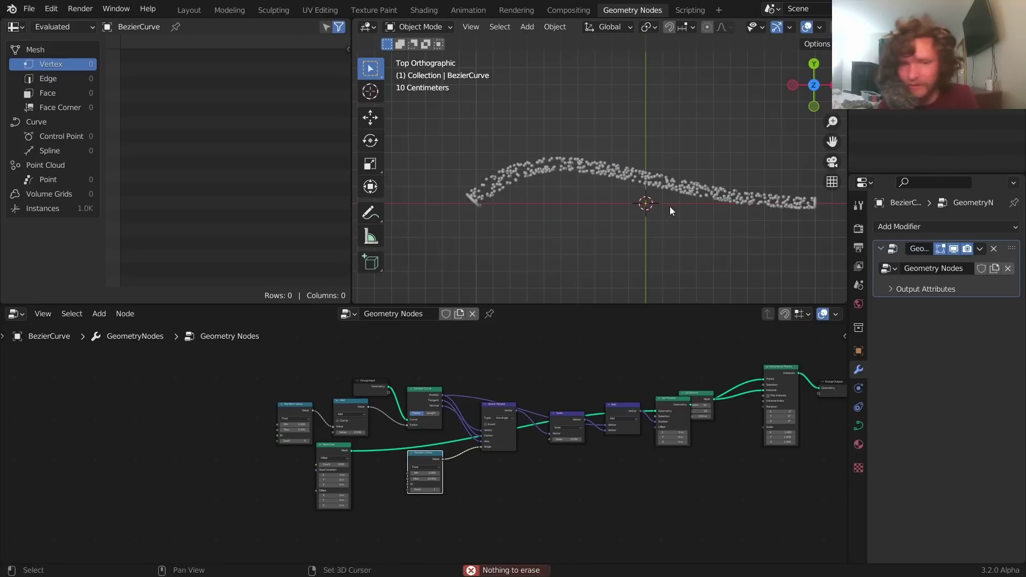
{"action": "middle_click_drag", "start_coordinate": [669, 206], "coordinate": [636, 221], "text": "shift"}
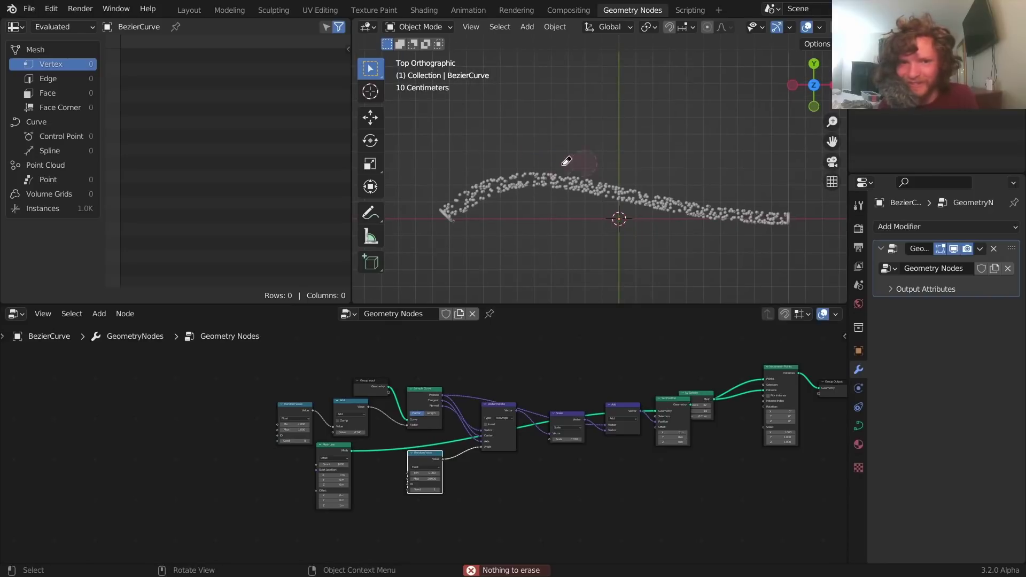
{"action": "scroll", "coordinate": [626, 428], "scroll_direction": "up", "scroll_amount": 1}
{"action": "scroll", "coordinate": [586, 432], "scroll_direction": "up", "scroll_amount": 1}
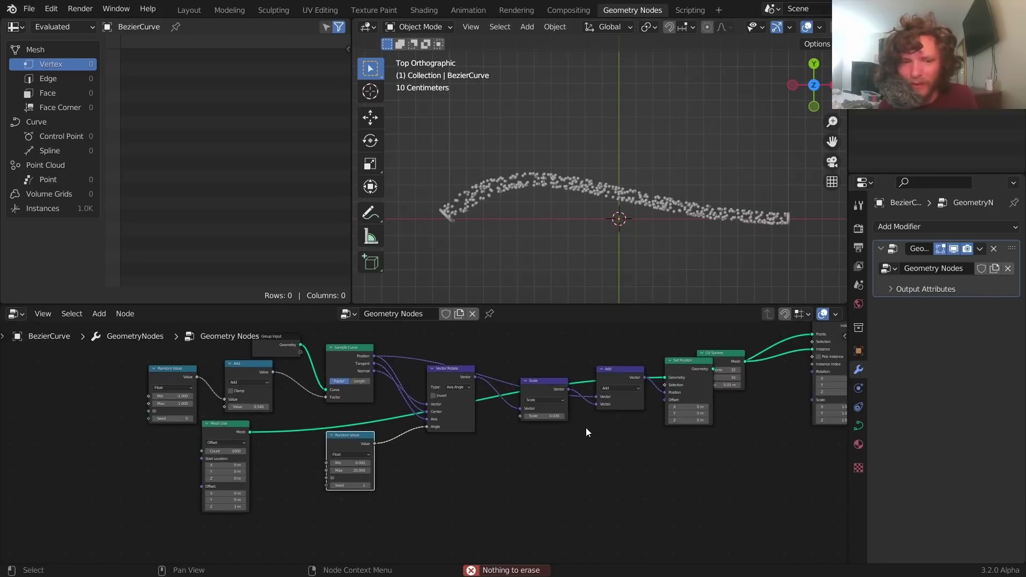
{"action": "scroll", "coordinate": [586, 427], "scroll_direction": "up", "scroll_amount": 1}
{"action": "scroll", "coordinate": [604, 411], "scroll_direction": "up", "scroll_amount": 1}
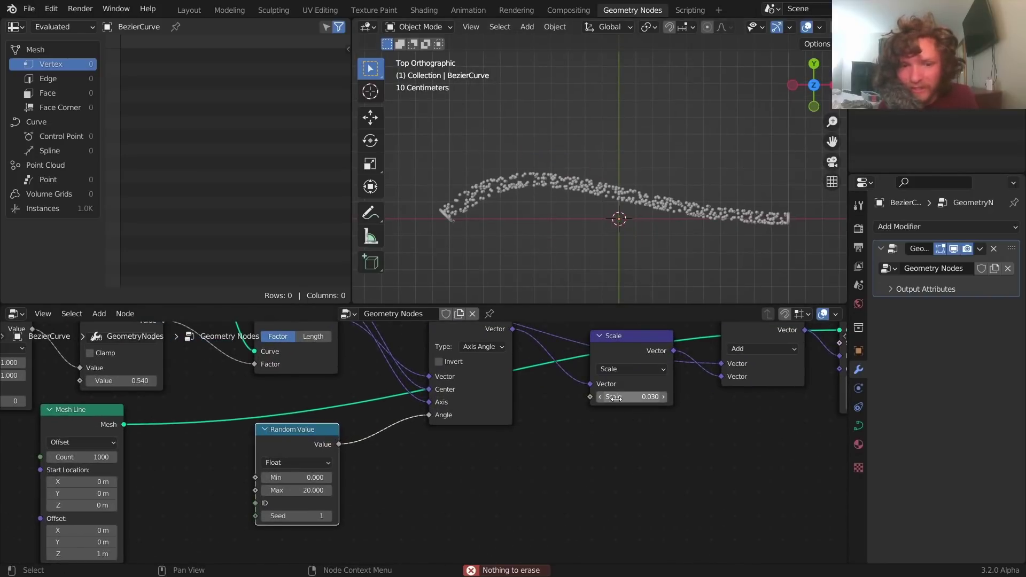
{"action": "scroll", "coordinate": [615, 398], "scroll_direction": "up", "scroll_amount": 1}
{"action": "middle_click_drag", "start_coordinate": [557, 412], "coordinate": [521, 443]}
{"action": "mouse_move", "coordinate": [668, 459]}
{"action": "left_mouse_down", "text": "shift"}
{"action": "mouse_move", "coordinate": [695, 459]}
{"action": "mouse_move", "coordinate": [662, 458]}
{"action": "left_mouse_up", "text": "shift"}
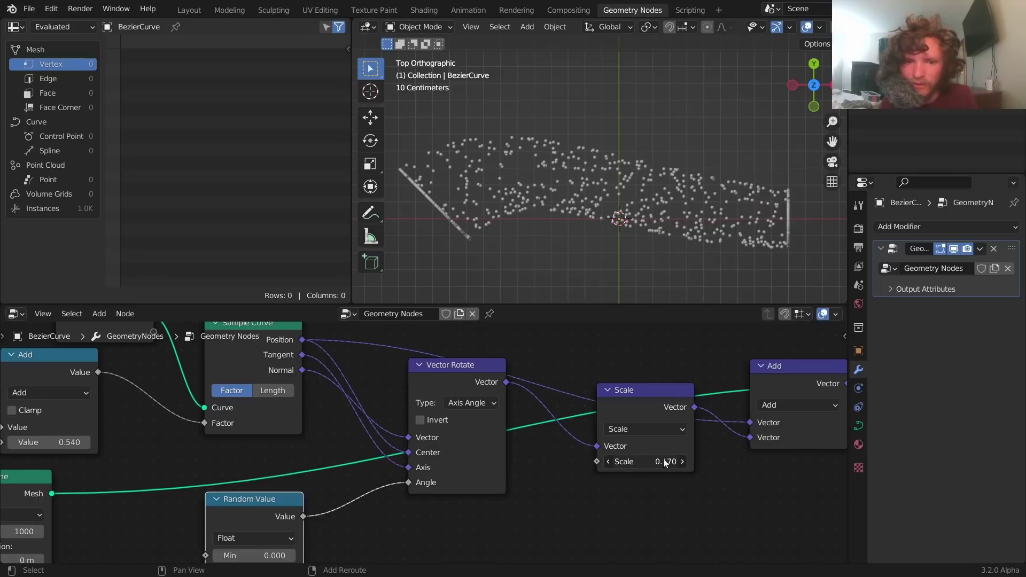
{"action": "key", "text": "ctrl+z"}
Step: Add an RGB Curves node below the Vector Rotate node
{"action": "scroll", "coordinate": [601, 446], "scroll_direction": "down", "scroll_amount": 5}
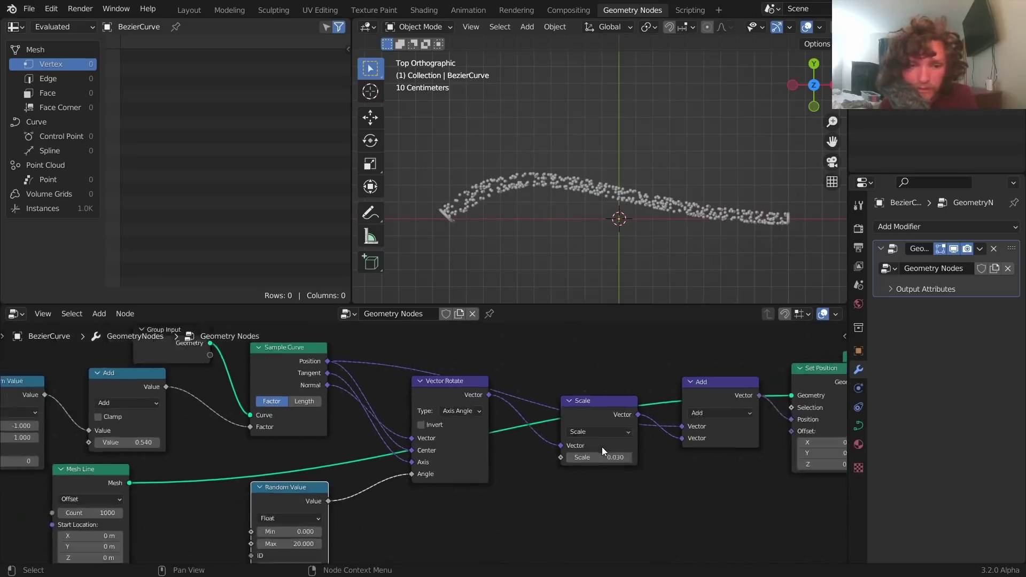
{"action": "middle_click_drag", "start_coordinate": [490, 449], "coordinate": [515, 440]}
{"action": "key", "text": "shift+a"}
{"action": "left_click", "coordinate": [476, 304]}
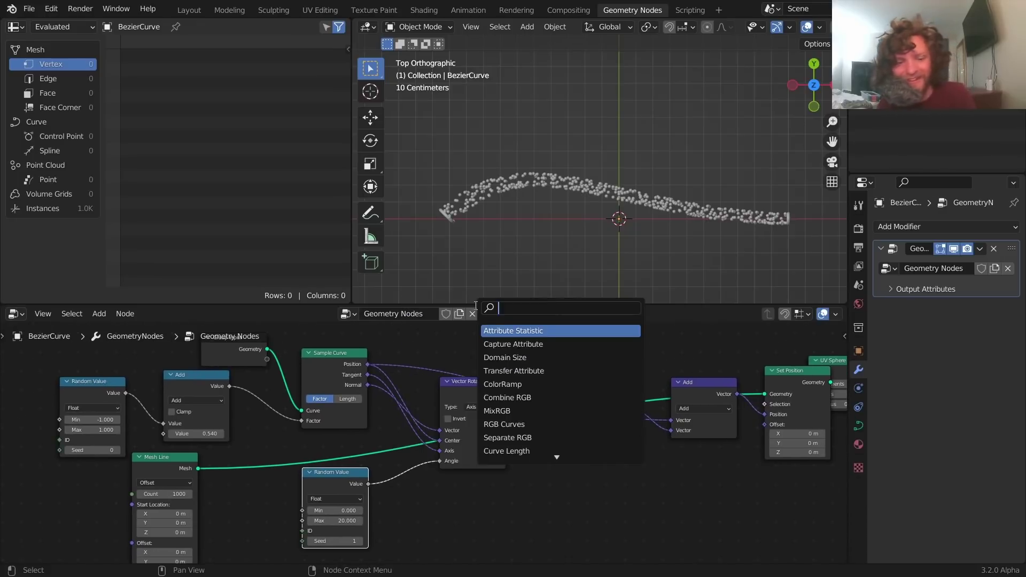
{"action": "type", "text": "rgb c"}
{"action": "key", "text": "Return"}
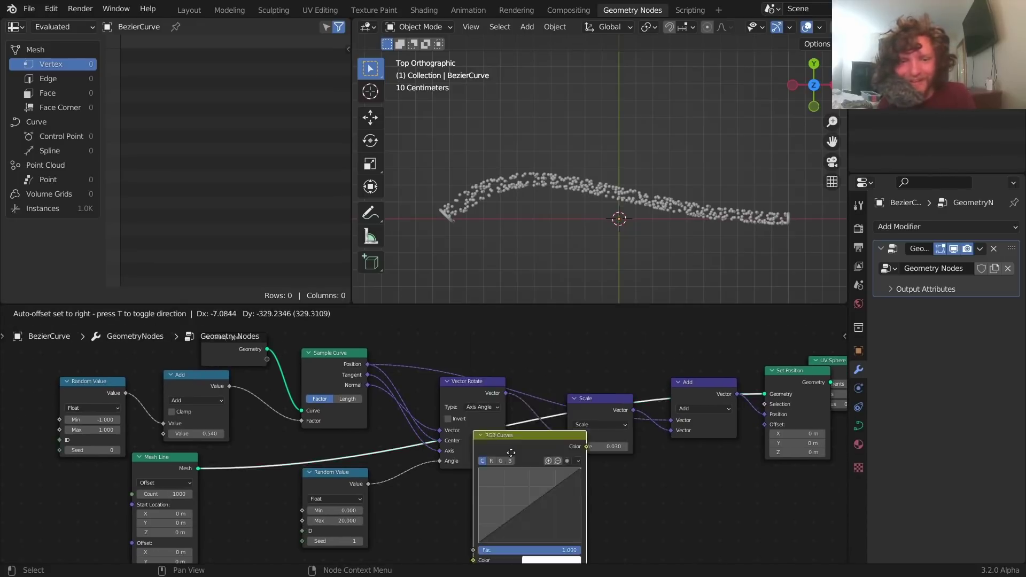
{"action": "left_click", "coordinate": [497, 436]}
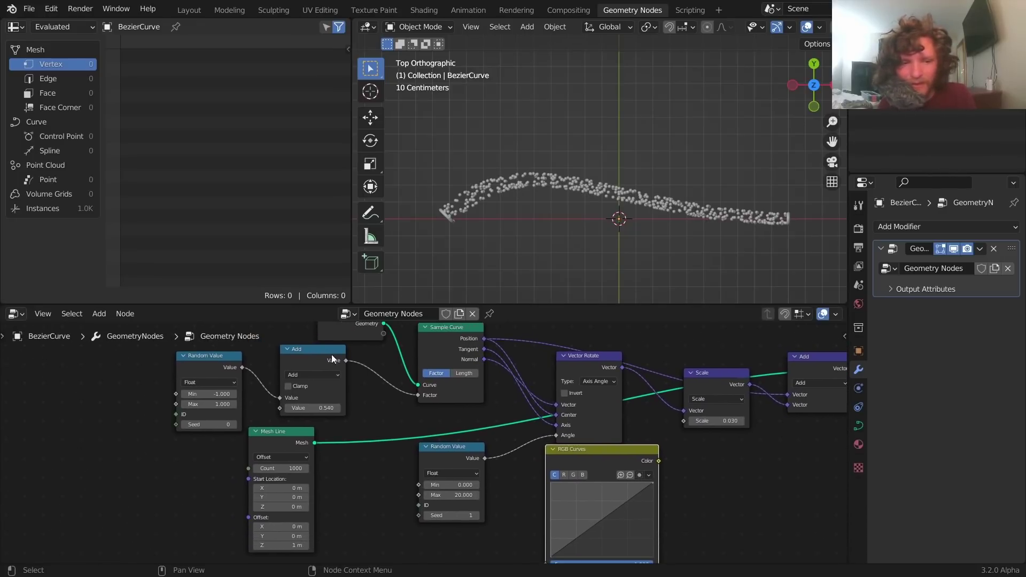
Step: Link the first Add node's value to the RGB Curves Color input, and the RGB Curves output to the Scale node's Scale
{"action": "left_click", "coordinate": [207, 364]}
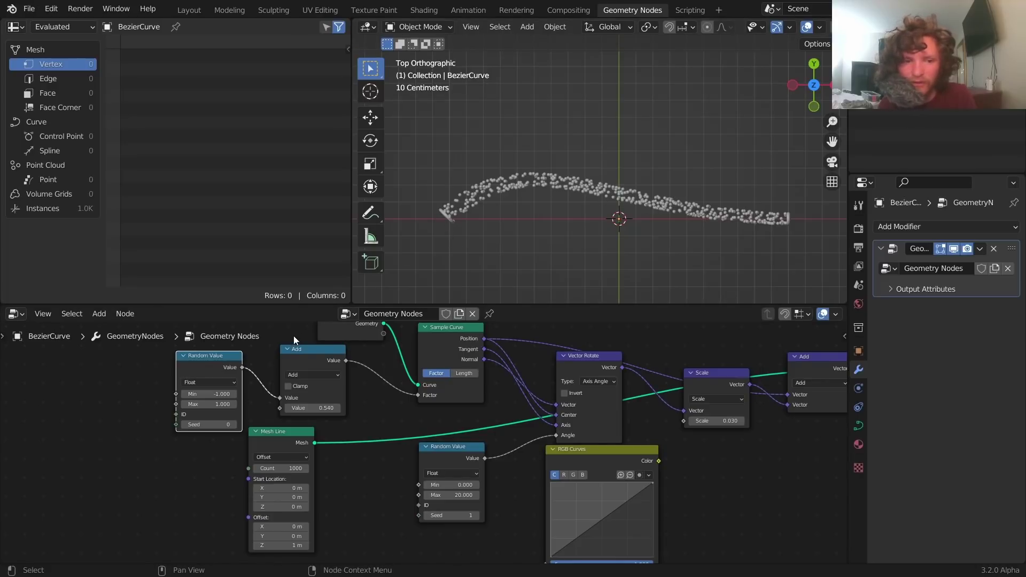
{"action": "left_click_drag", "start_coordinate": [297, 350], "coordinate": [290, 353]}
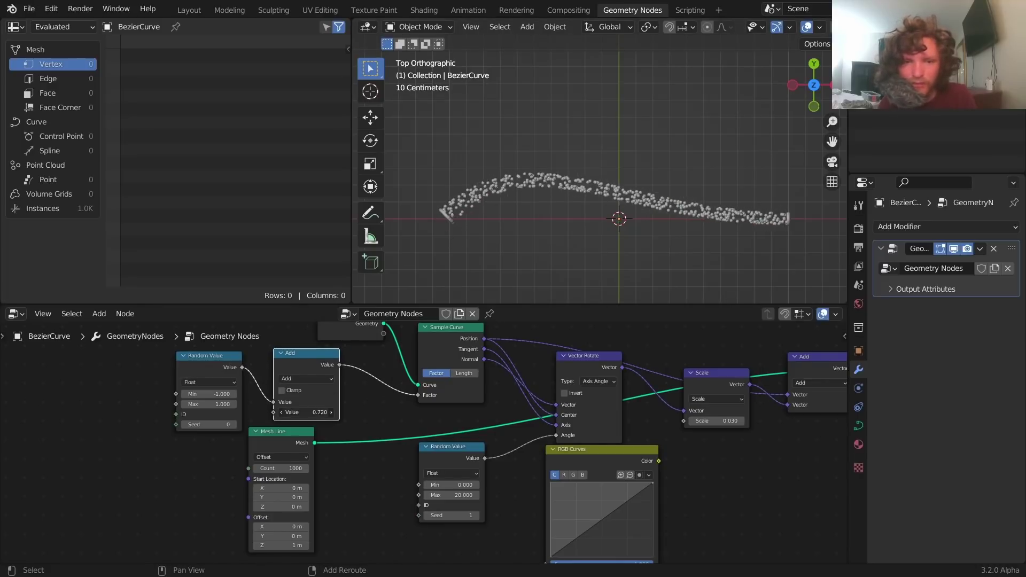
{"action": "scroll", "coordinate": [390, 421], "scroll_direction": "down", "scroll_amount": 1}
{"action": "middle_click_drag", "start_coordinate": [373, 377], "coordinate": [354, 339]}
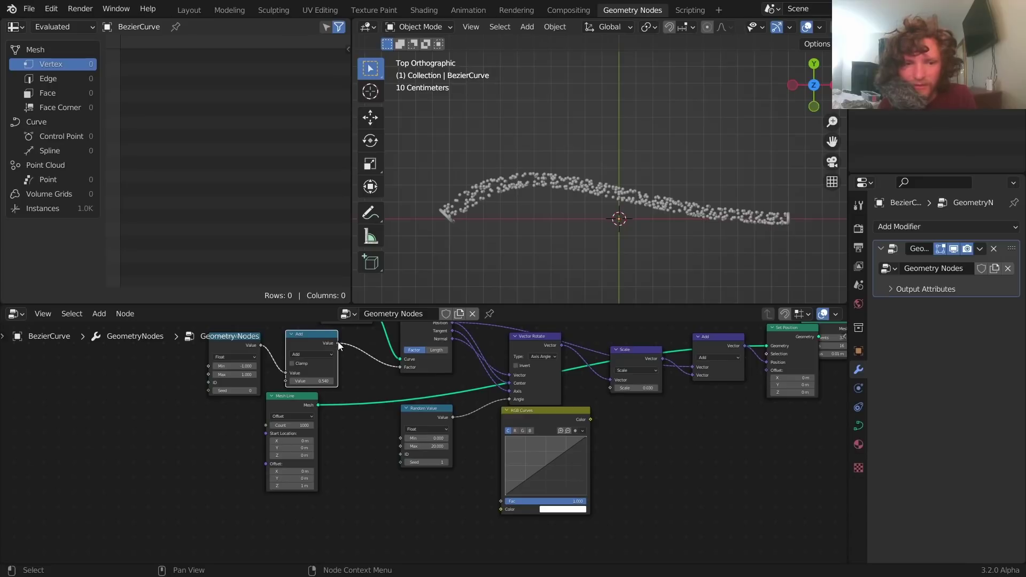
{"action": "left_click_drag", "start_coordinate": [338, 343], "coordinate": [507, 508]}
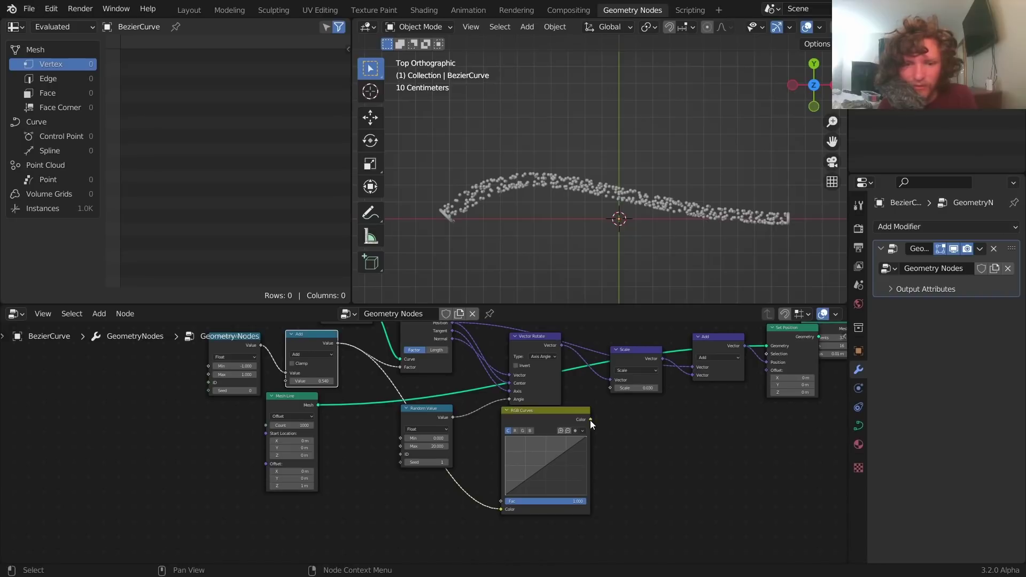
{"action": "left_click_drag", "start_coordinate": [590, 420], "coordinate": [609, 388]}
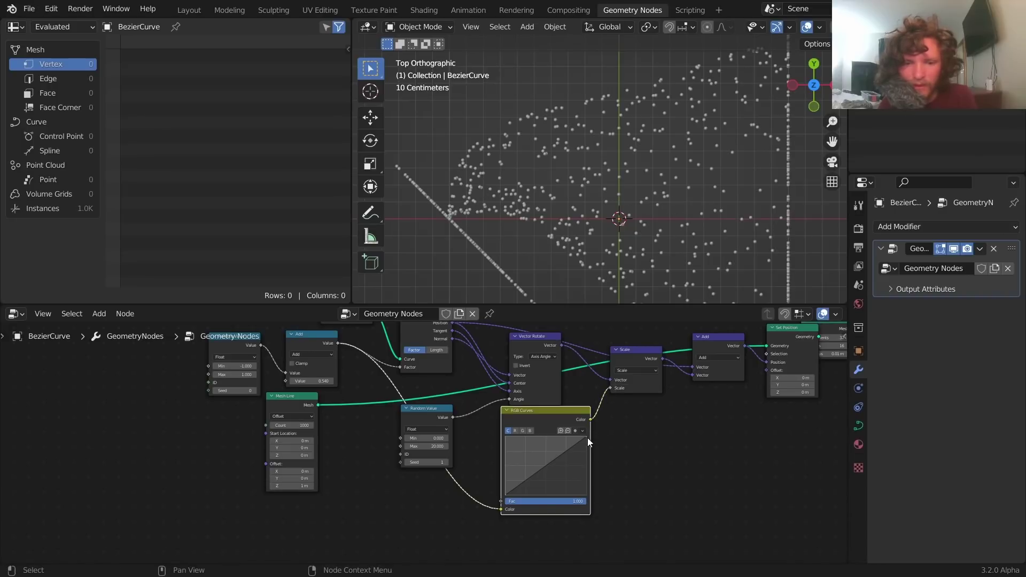
Step: Lower the RGB curve's end point to 0 and move it to the far end of the graph
{"action": "left_click_drag", "start_coordinate": [586, 437], "coordinate": [586, 494]}
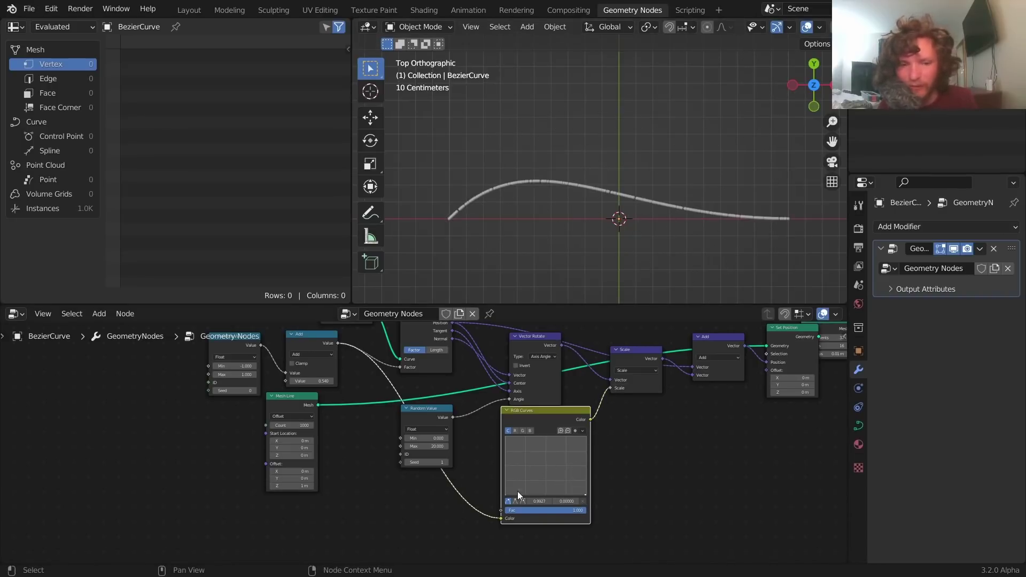
{"action": "scroll", "coordinate": [579, 493], "scroll_direction": "up", "scroll_amount": 4}
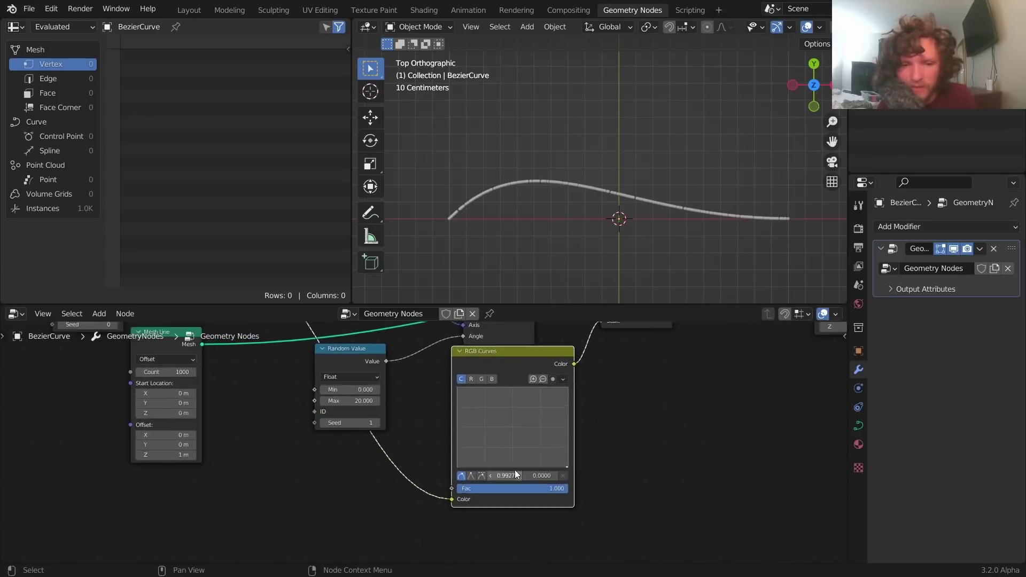
{"action": "left_click", "coordinate": [528, 474]}
{"action": "left_click_drag", "start_coordinate": [528, 474], "coordinate": [573, 475]}
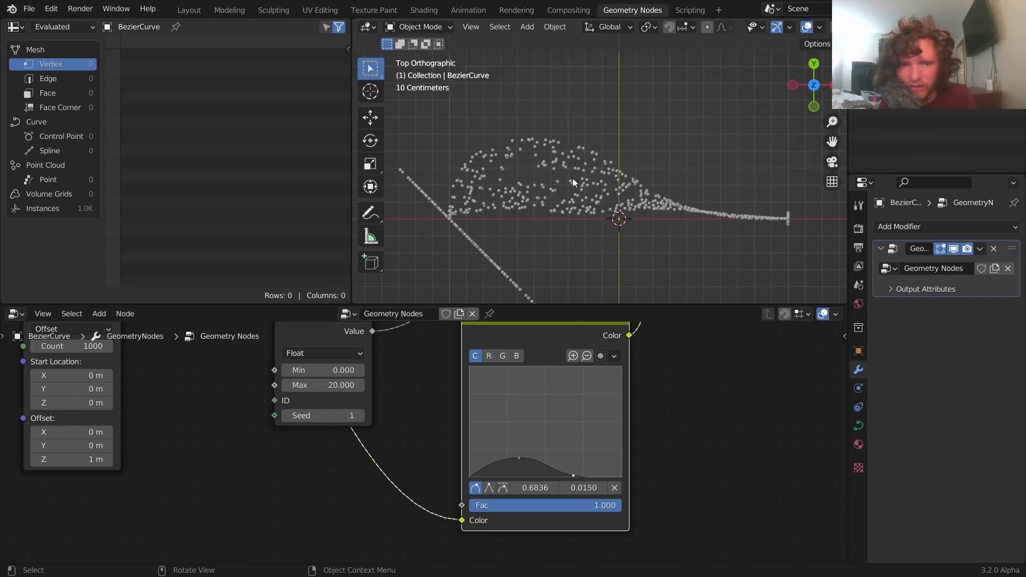
Step: Try different hump shapes on the RGB curve, including a point at about 0.29, 0.34, then undo them
{"action": "scroll", "coordinate": [495, 203], "scroll_direction": "down", "scroll_amount": 2}
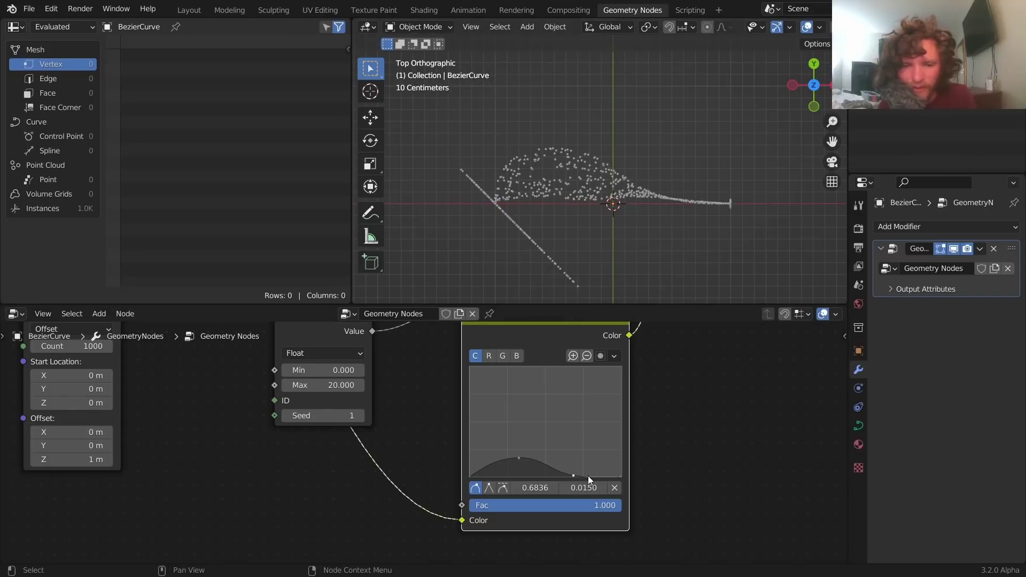
{"action": "left_click_drag", "start_coordinate": [588, 476], "coordinate": [588, 472]}
{"action": "key", "text": "ctrl+z"}
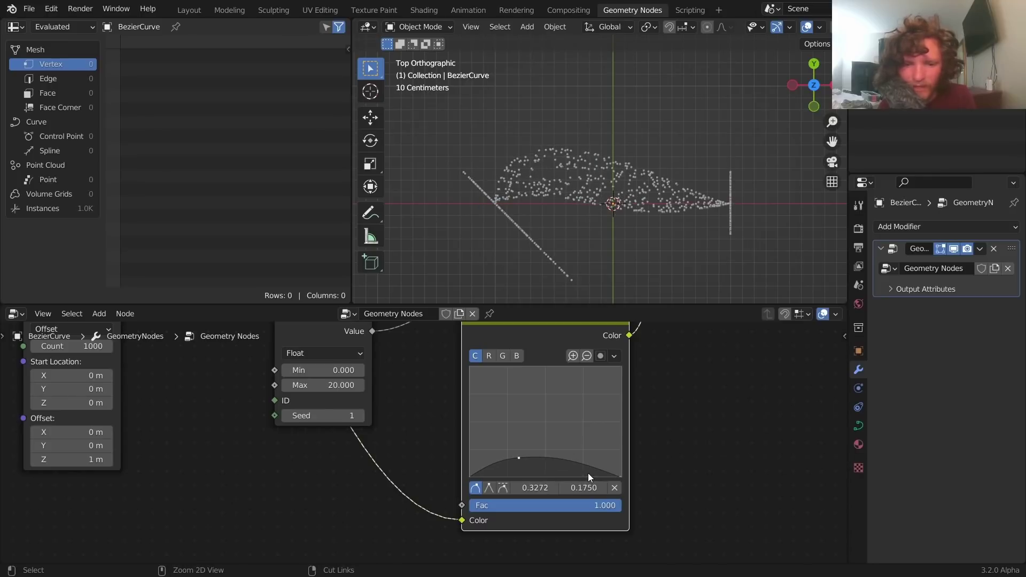
{"action": "key", "text": "ctrl+z"}
{"action": "left_click_drag", "start_coordinate": [505, 475], "coordinate": [512, 440]}
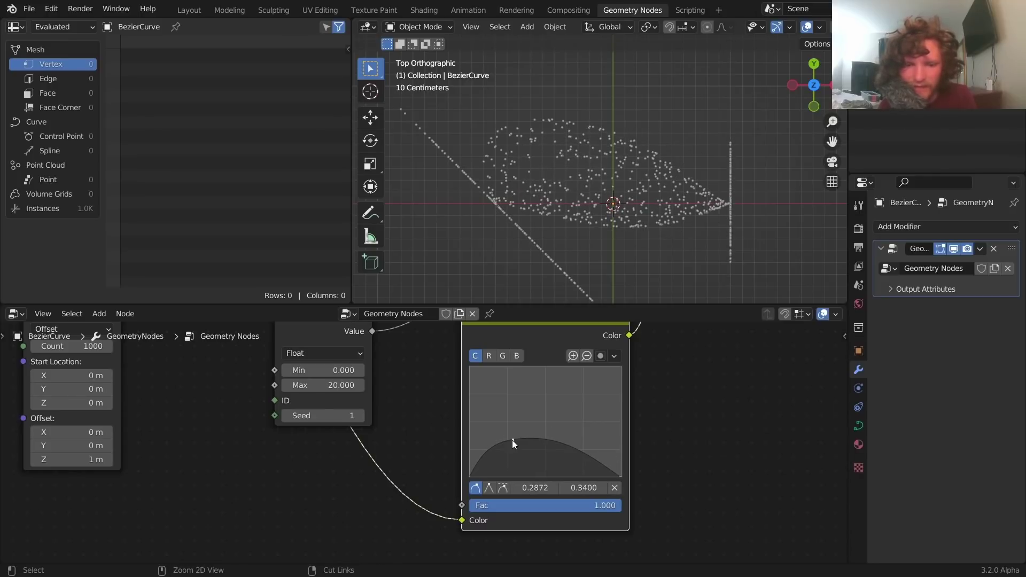
{"action": "key", "text": "ctrl+z"}
Step: Position the RGB curve's middle point at X 0.5 and Y 0.1030
{"action": "left_click", "coordinate": [532, 485]}
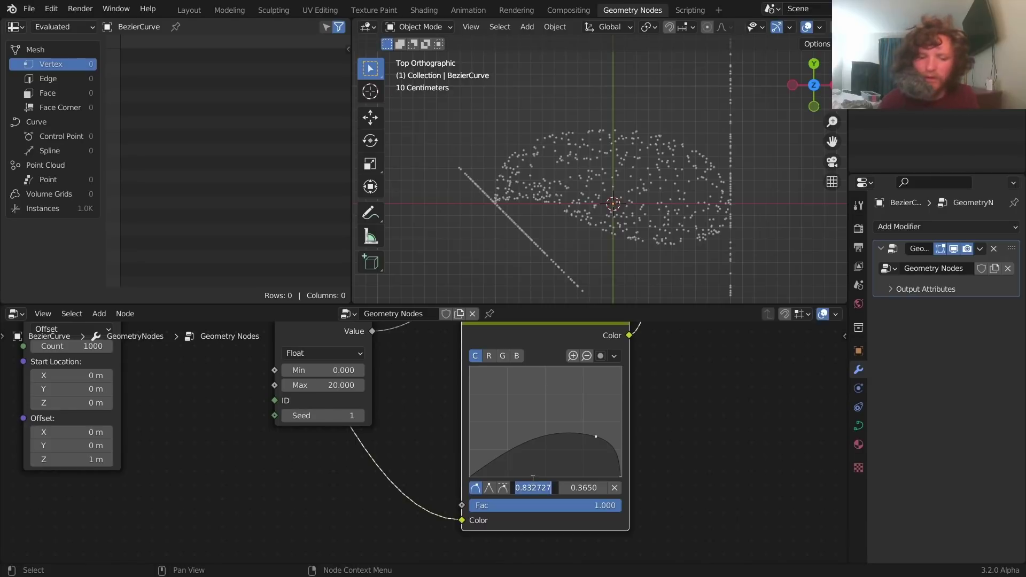
{"action": "type", "text": "0.5"}
{"action": "key", "text": "Return"}
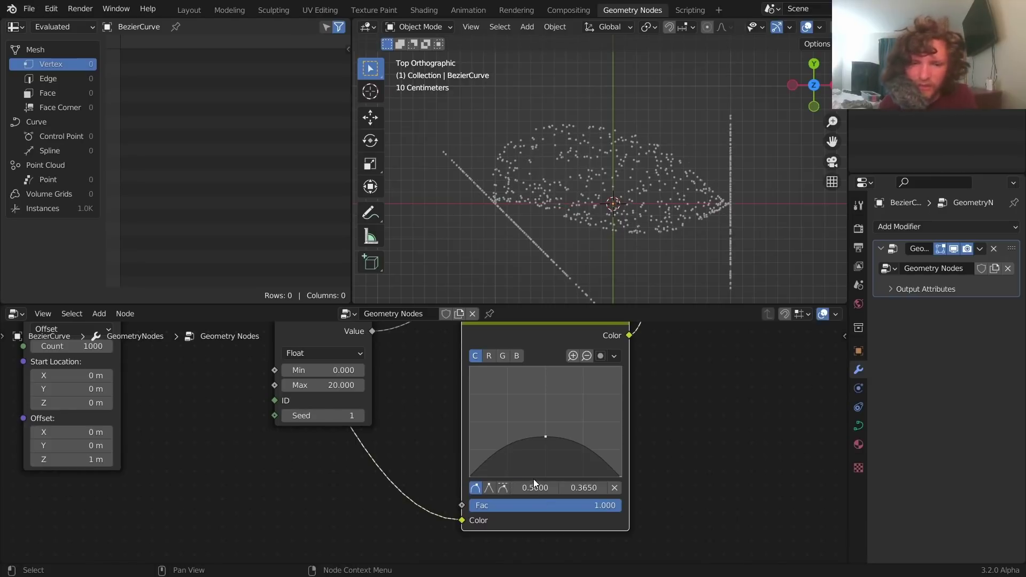
{"action": "left_click_drag", "start_coordinate": [585, 488], "coordinate": [531, 487]}
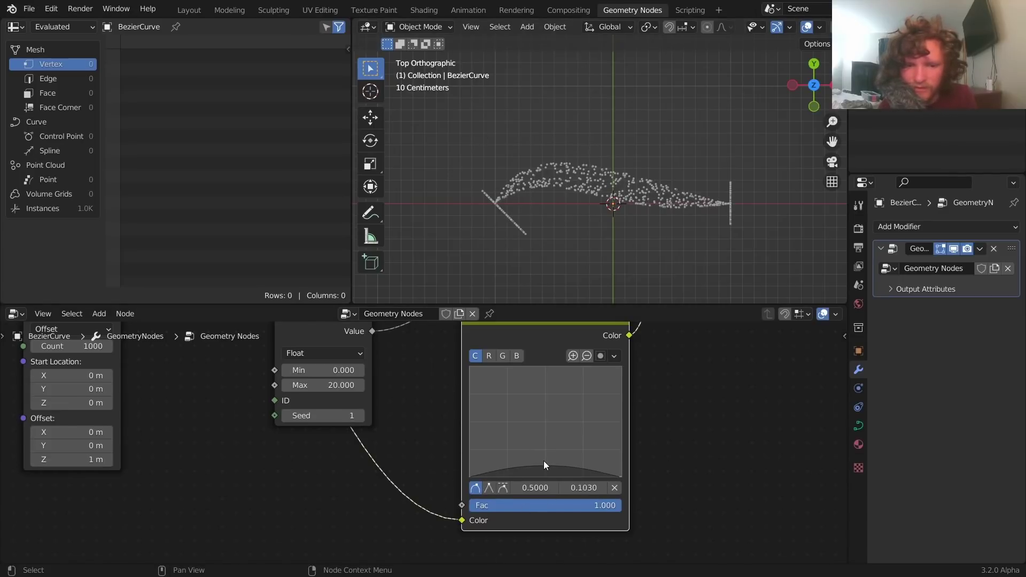
Step: Try a vector handle on the RGB curve's middle point, then restore its smooth auto handle
{"action": "left_click", "coordinate": [613, 356]}
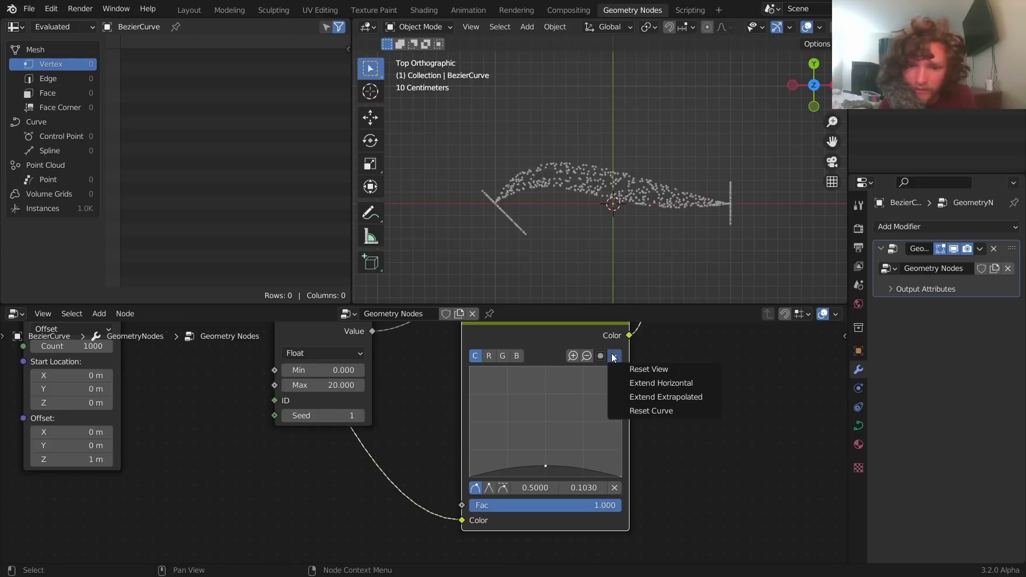
{"action": "left_click", "coordinate": [611, 353]}
{"action": "left_click", "coordinate": [489, 488]}
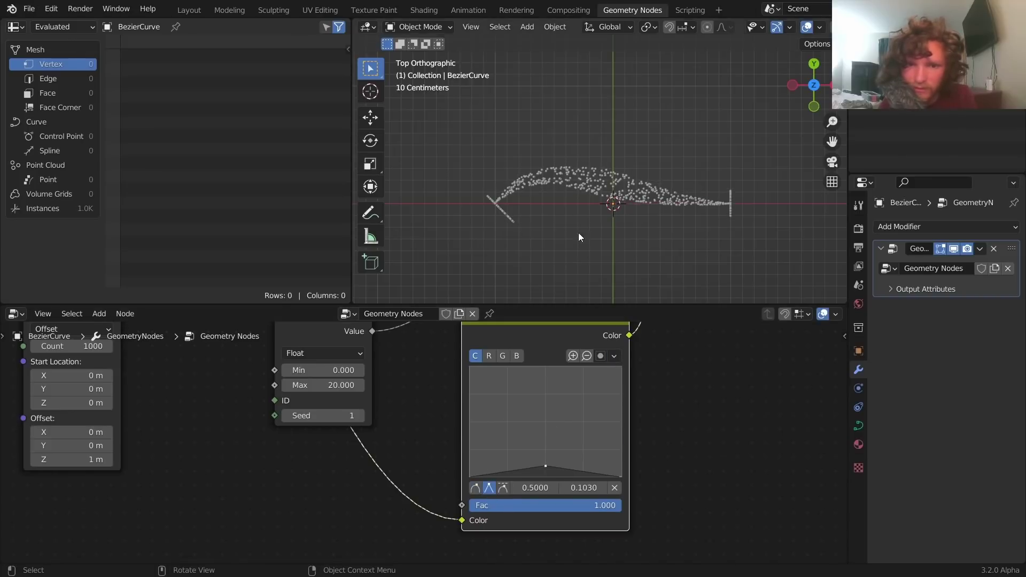
{"action": "left_click", "coordinate": [475, 487]}
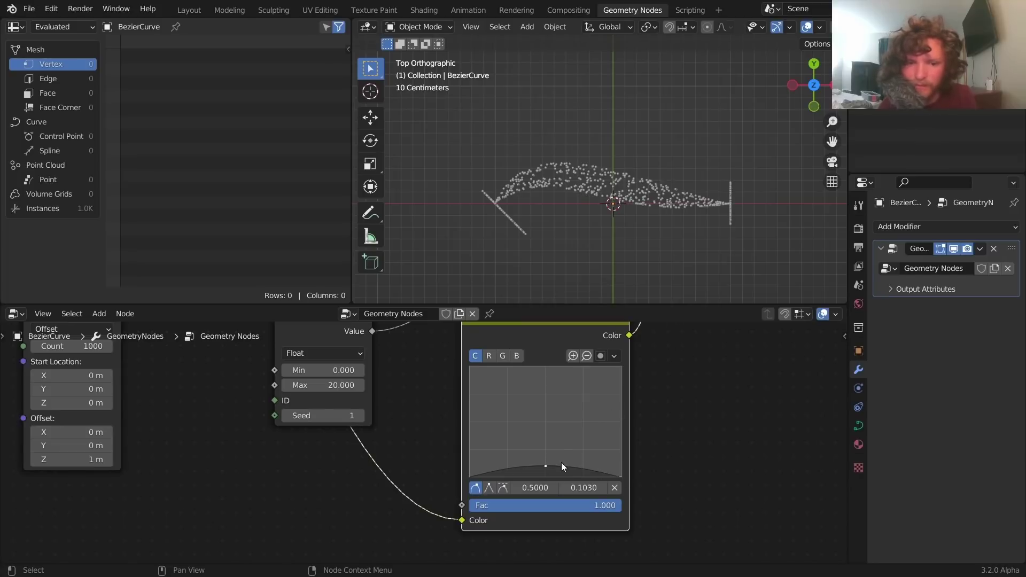
Step: Try an X of about 0.33 for the RGB curve's middle point, undo it, and set its Y to 0.1060
{"action": "left_click_drag", "start_coordinate": [555, 488], "coordinate": [530, 488]}
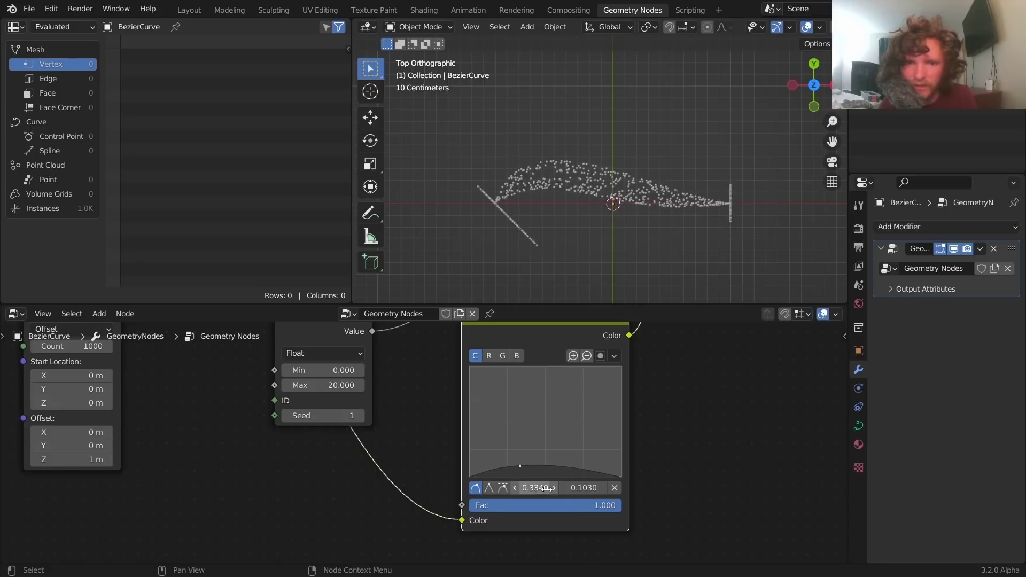
{"action": "key", "text": "ctrl+z"}
{"action": "scroll", "coordinate": [772, 447], "scroll_direction": "down", "scroll_amount": 1}
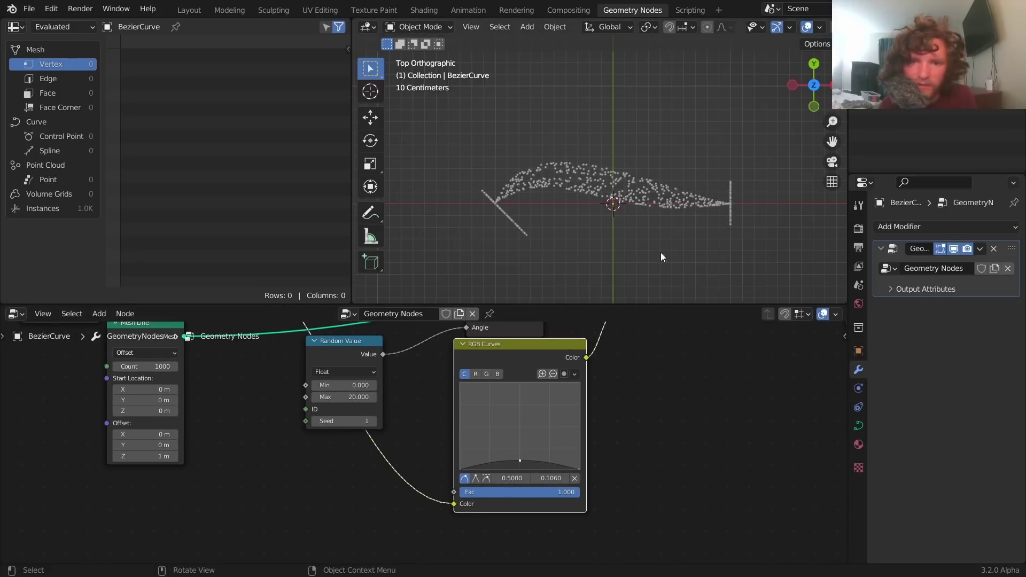
Step: Try moving the Bezier curve's end control point in Edit Mode, then undo the move and return to Object Mode
{"action": "key", "text": "Tab"}
{"action": "key", "text": "g"}
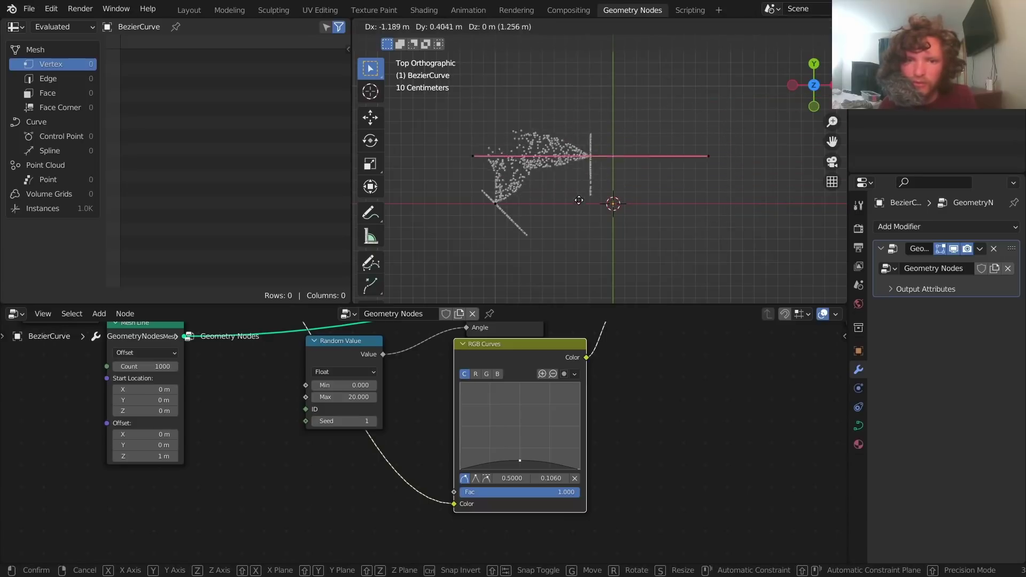
{"action": "left_click", "coordinate": [723, 276]}
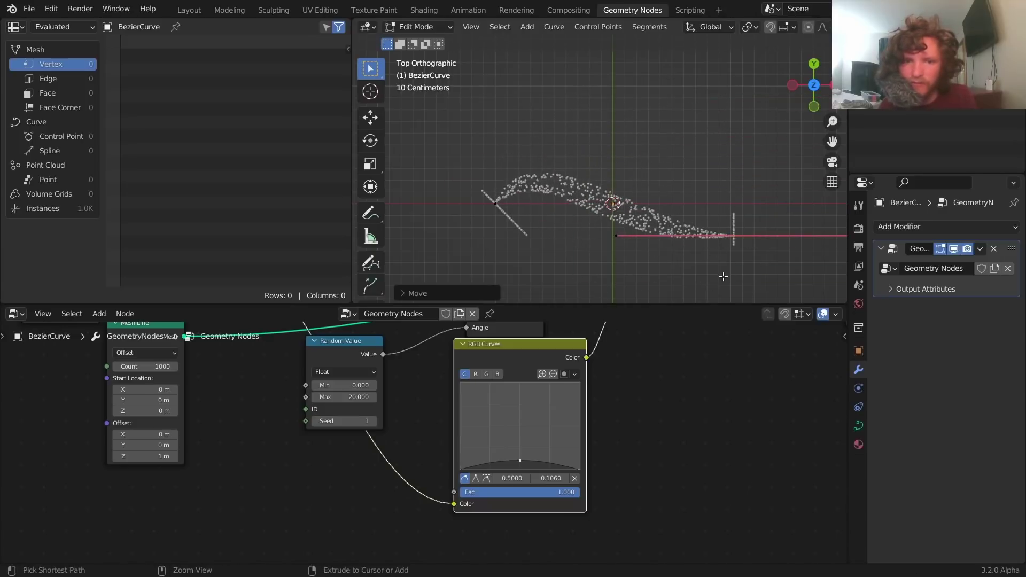
{"action": "key", "text": "Tab"}
Step: Set the first Add node's value to 0.080
{"action": "middle_click_drag", "start_coordinate": [357, 434], "coordinate": [553, 532]}
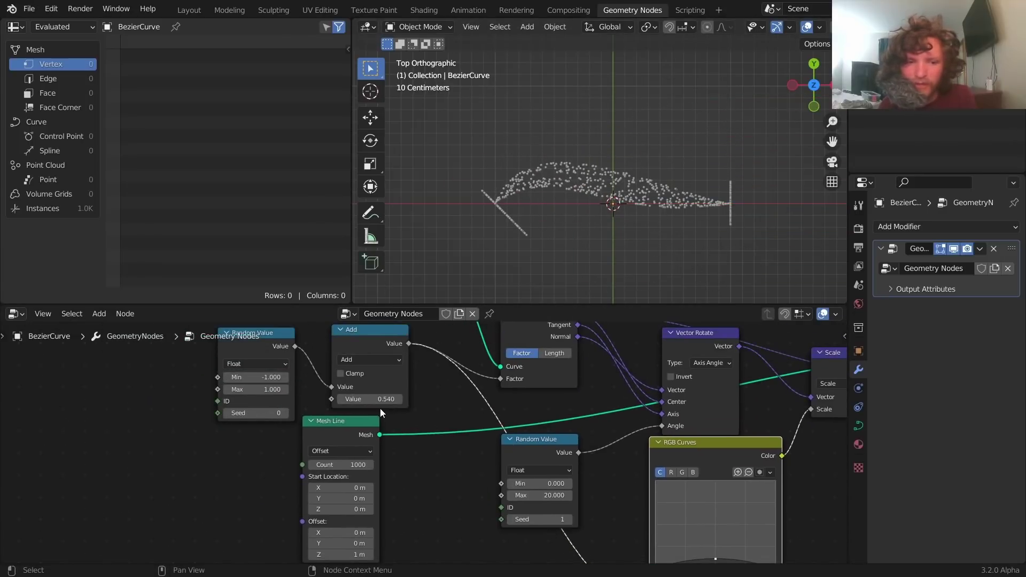
{"action": "mouse_move", "coordinate": [345, 399]}
{"action": "left_mouse_down", "text": "shift"}
{"action": "mouse_move", "coordinate": [374, 398]}
{"action": "mouse_move", "coordinate": [342, 399]}
{"action": "left_mouse_up", "text": "shift"}
{"action": "middle_click_drag", "start_coordinate": [406, 405], "coordinate": [389, 372]}
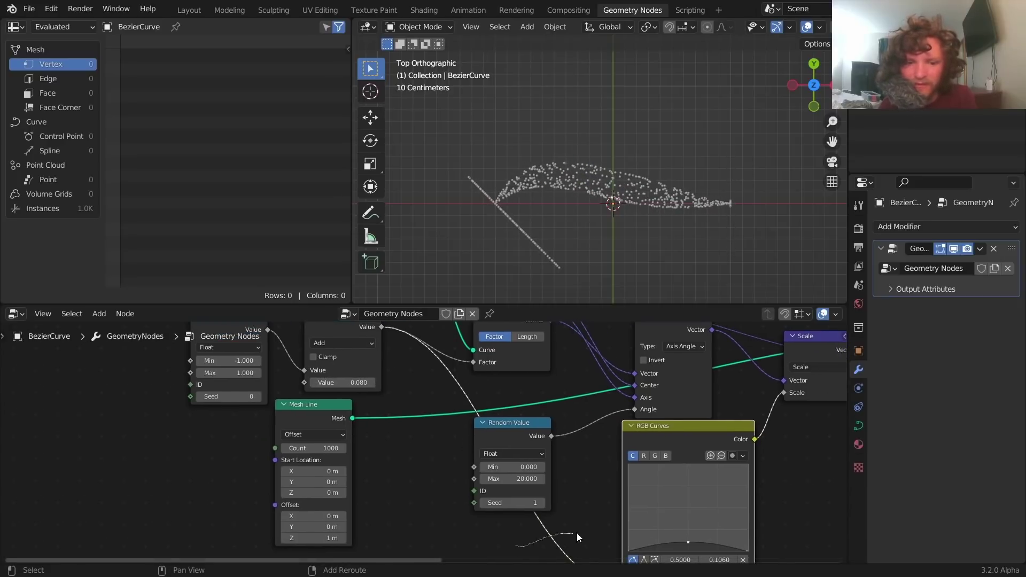
Step: Insert a reroute on the link into RGB Curves and connect the first Random Value node's output to it
{"action": "scroll", "coordinate": [579, 537], "scroll_direction": "down", "scroll_amount": 3}
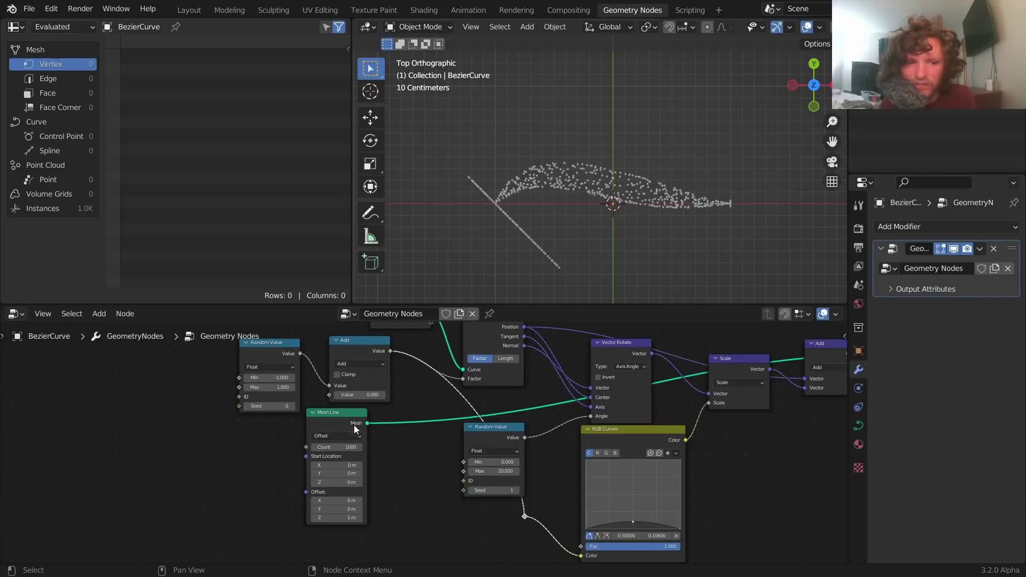
{"action": "left_click", "coordinate": [299, 354]}
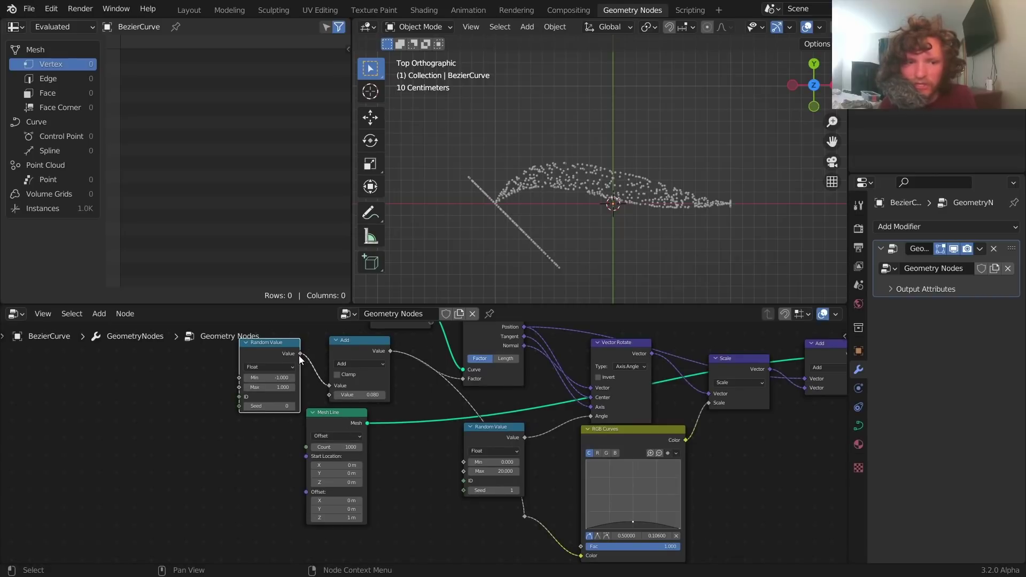
{"action": "left_click_drag", "start_coordinate": [299, 352], "coordinate": [528, 514]}
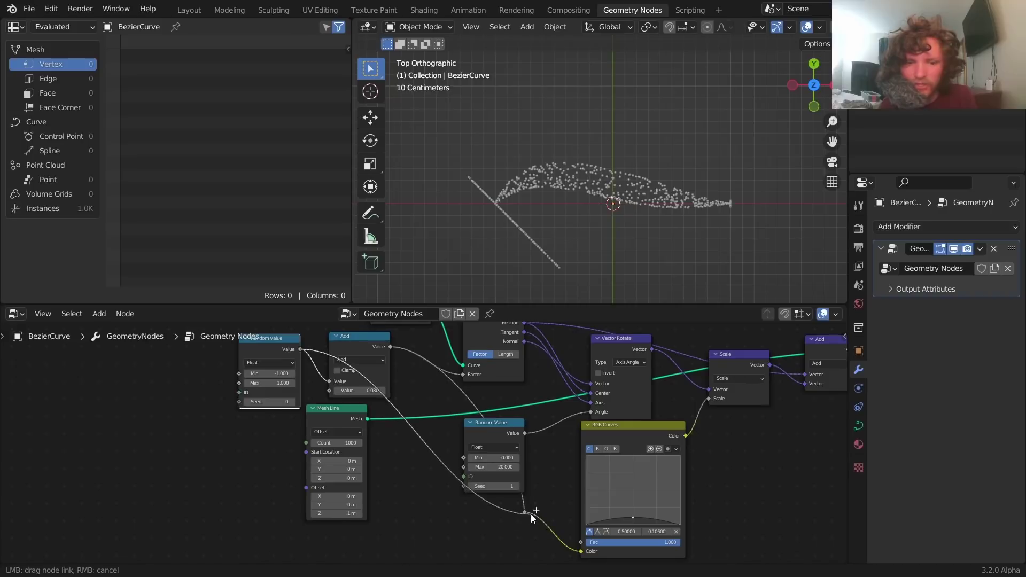
Step: Dissolve the reroute below the second Random Value node, keeping the Add node's link into RGB Curves
{"action": "middle_click_drag", "start_coordinate": [503, 488], "coordinate": [529, 519]}
{"action": "mouse_move", "coordinate": [386, 421]}
{"action": "left_mouse_down"}
{"action": "mouse_move", "coordinate": [444, 422]}
{"action": "mouse_move", "coordinate": [377, 422]}
{"action": "left_mouse_up"}
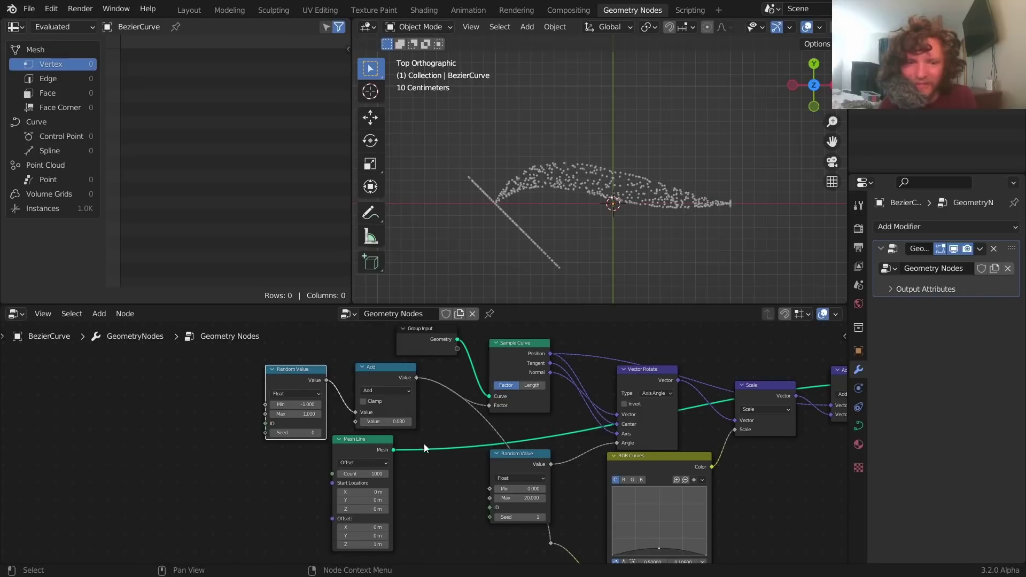
{"action": "left_click_drag", "start_coordinate": [533, 549], "coordinate": [568, 529]}
{"action": "key", "text": "ctrl+x"}
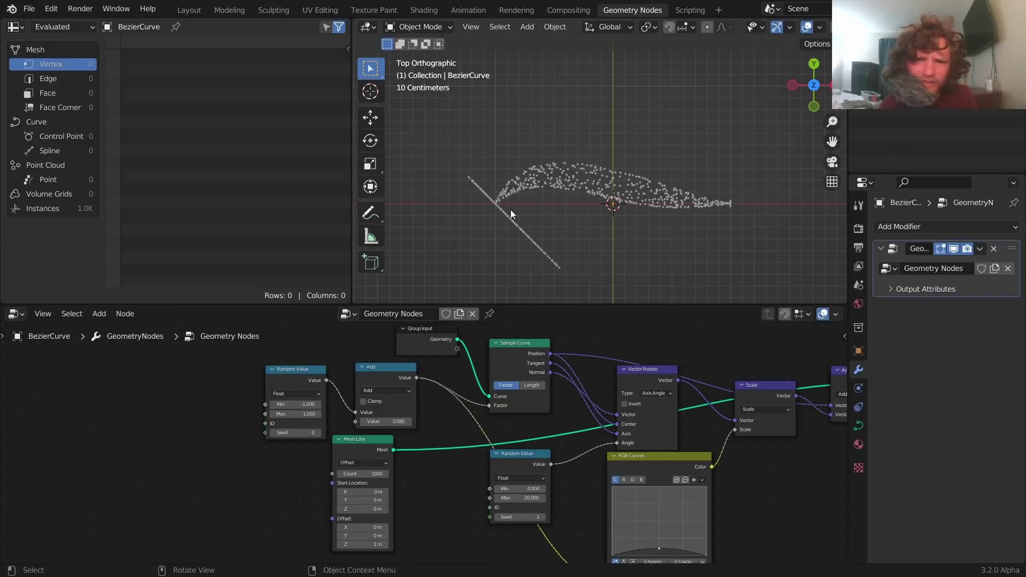
Step: Examine the piled-up points at the start of the curve up close, from an angle and from the top view
{"action": "scroll", "coordinate": [511, 232], "scroll_direction": "up", "scroll_amount": 5}
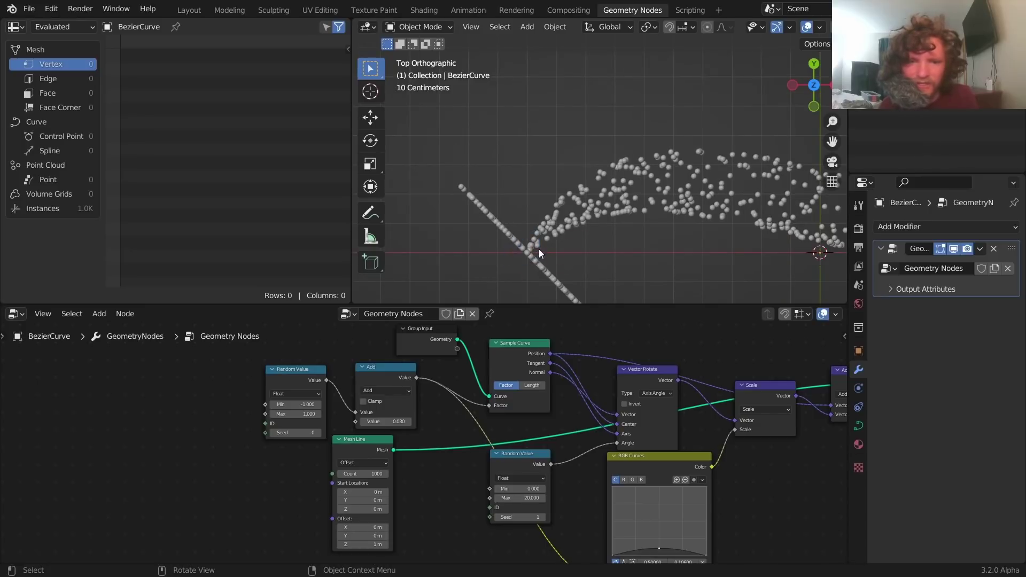
{"action": "scroll", "coordinate": [611, 236], "scroll_direction": "down", "scroll_amount": 2}
{"action": "middle_click_drag", "start_coordinate": [613, 239], "coordinate": [493, 205]}
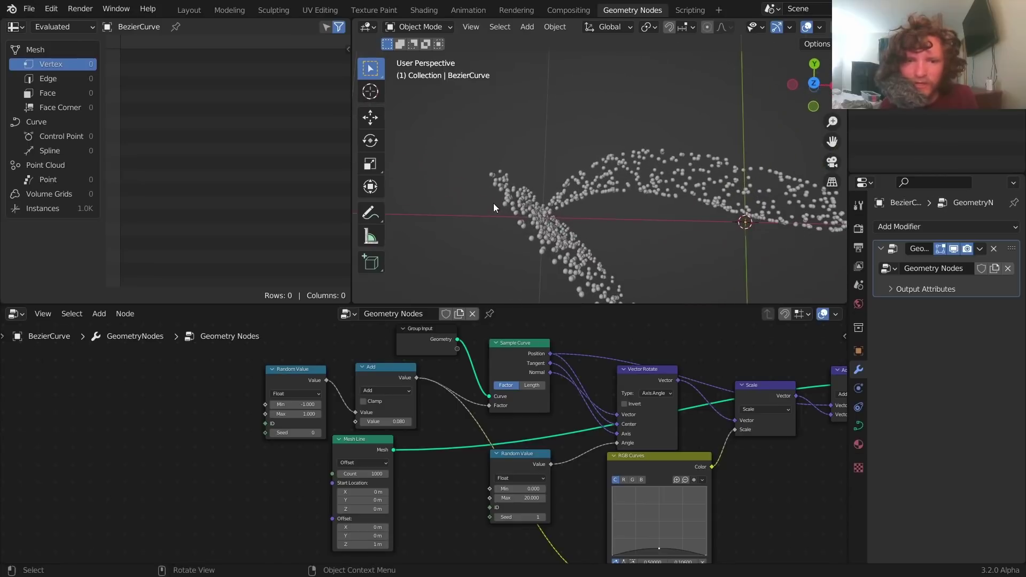
{"action": "left_click", "coordinate": [812, 87]}
{"action": "scroll", "coordinate": [582, 187], "scroll_direction": "down", "scroll_amount": 3}
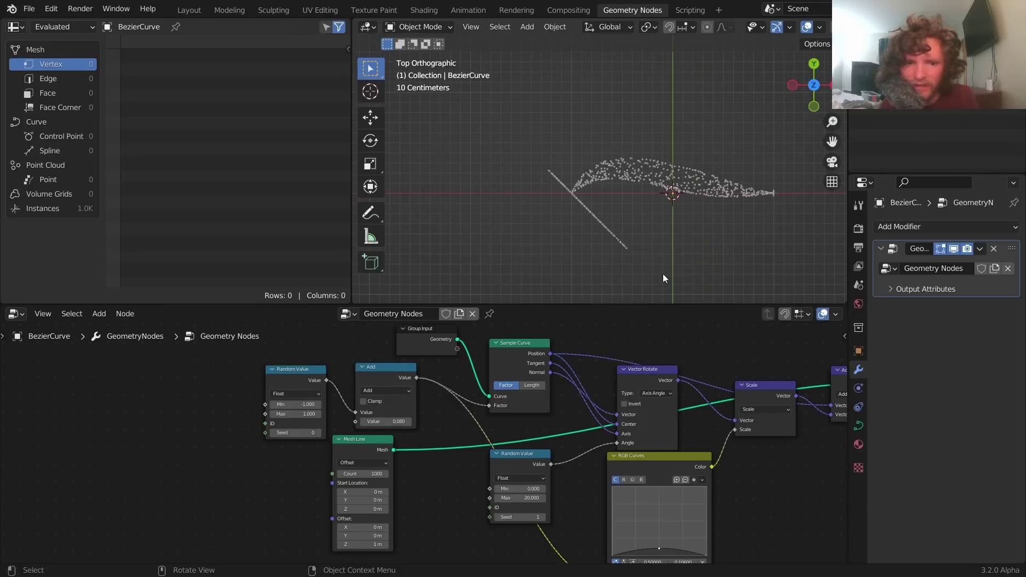
{"action": "mouse_move", "coordinate": [385, 421]}
{"action": "left_mouse_down"}
{"action": "mouse_move", "coordinate": [413, 422]}
{"action": "mouse_move", "coordinate": [385, 421]}
{"action": "left_mouse_up"}
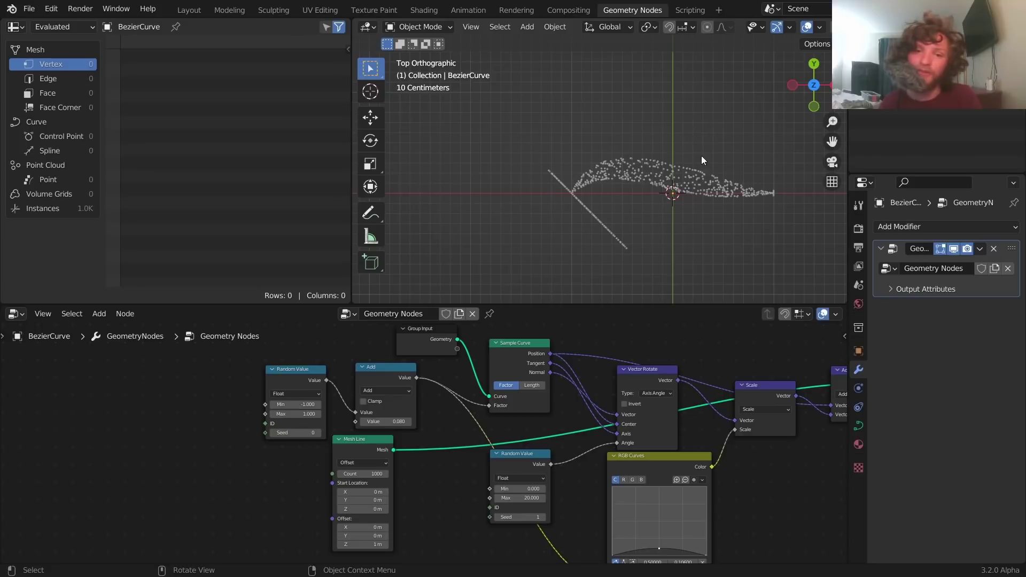
{"action": "middle_click_drag", "start_coordinate": [728, 186], "coordinate": [623, 181], "text": "shift"}
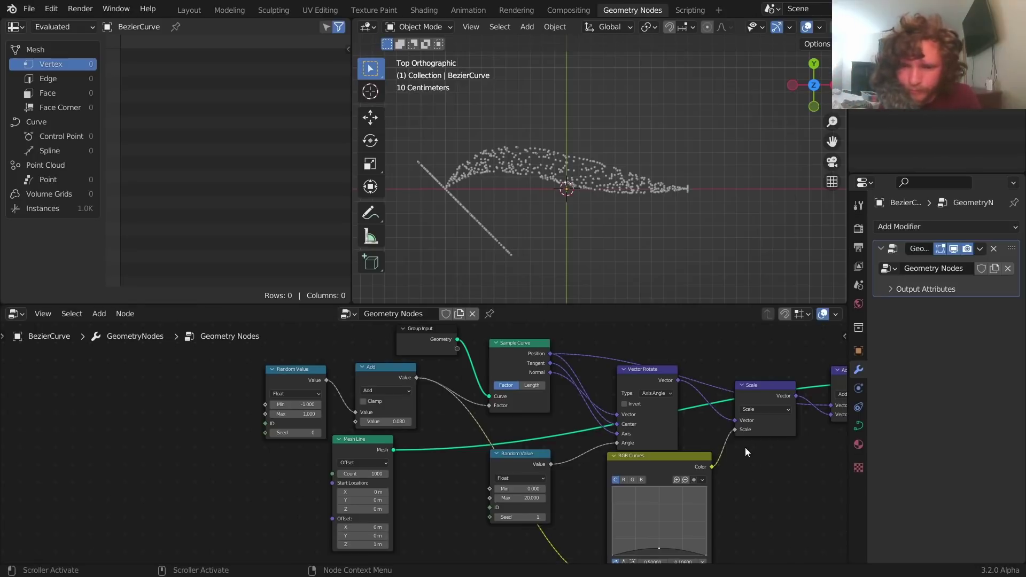
Step: Move the UV Sphere node clear of the link between Set Position and Instance on Points
{"action": "middle_click_drag", "start_coordinate": [745, 447], "coordinate": [505, 451]}
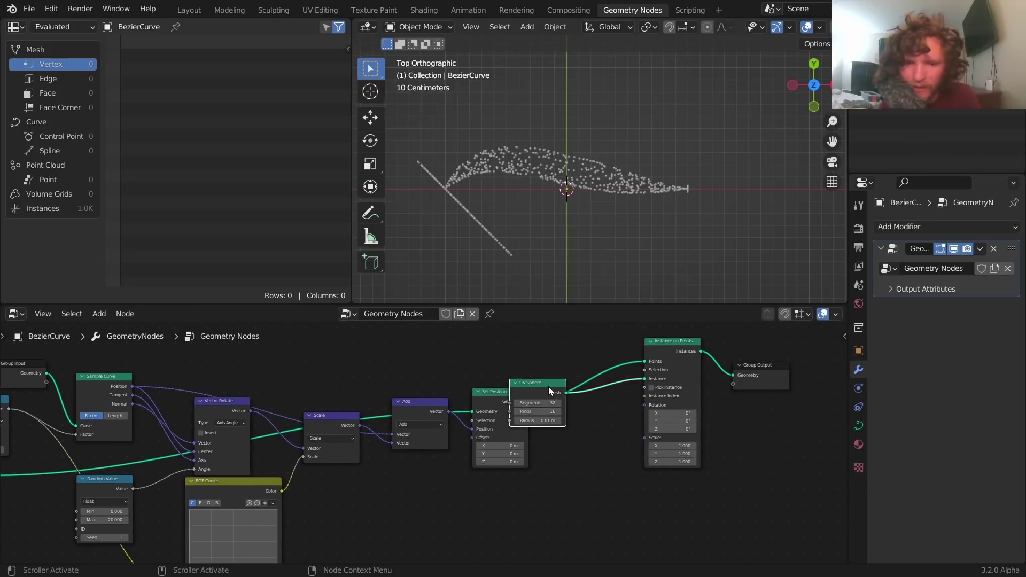
{"action": "scroll", "coordinate": [555, 421], "scroll_direction": "up", "scroll_amount": 2}
{"action": "left_click_drag", "start_coordinate": [548, 389], "coordinate": [556, 363]}
{"action": "scroll", "coordinate": [556, 364], "scroll_direction": "down", "scroll_amount": 2}
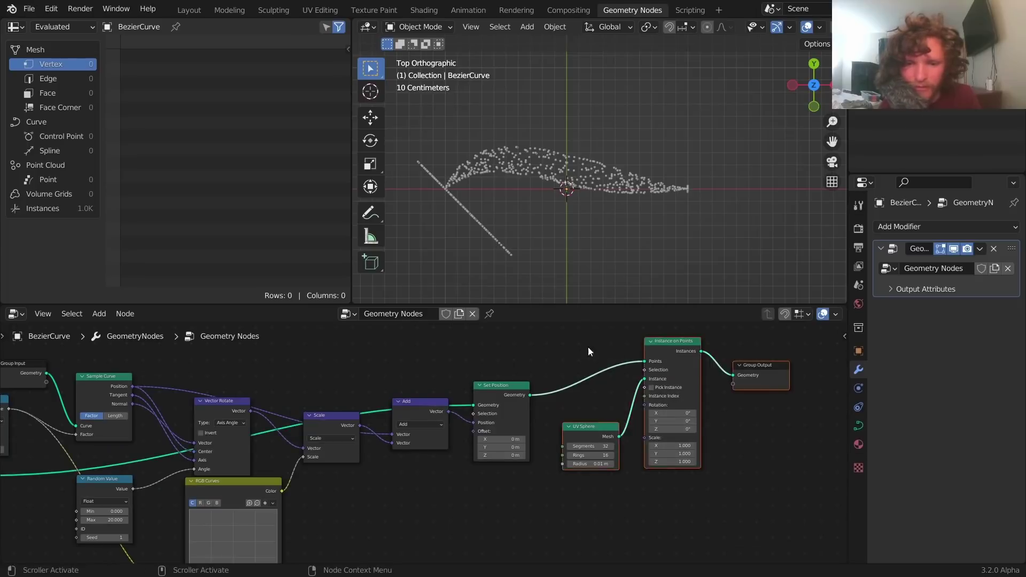
Step: Duplicate the Set Position node and insert the copy on the link between the original and Instance on Points
{"action": "left_click", "coordinate": [483, 385]}
{"action": "key", "text": "shift+d"}
{"action": "left_click", "coordinate": [569, 374]}
{"action": "middle_click_drag", "start_coordinate": [382, 385], "coordinate": [484, 396]}
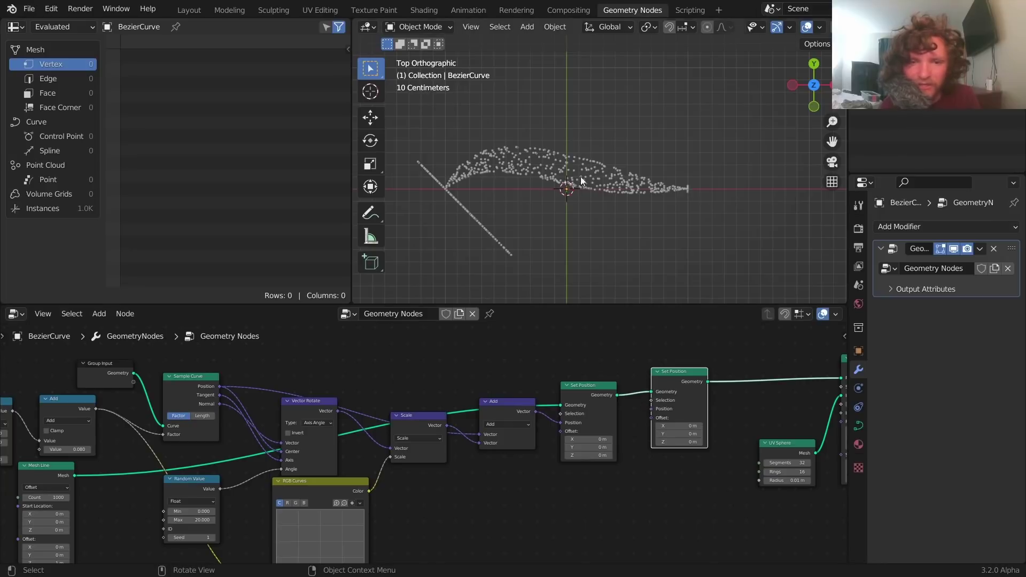
Step: Duplicate the math Add node above Vector Rotate, switch the copy to Greater Than, and connect the original Add's output to its Value
{"action": "middle_click_drag", "start_coordinate": [318, 408], "coordinate": [485, 392]}
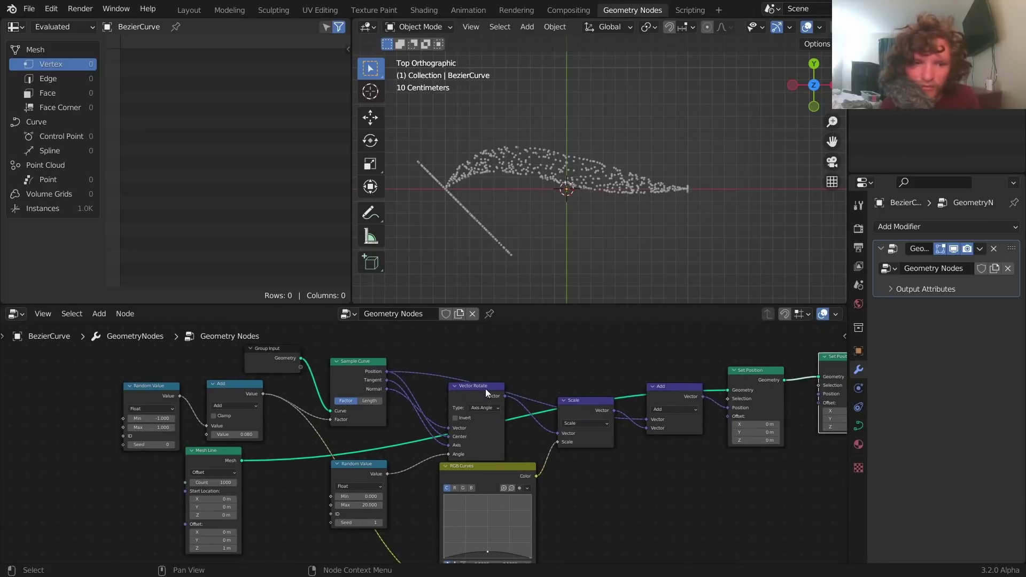
{"action": "key", "text": "shift+d"}
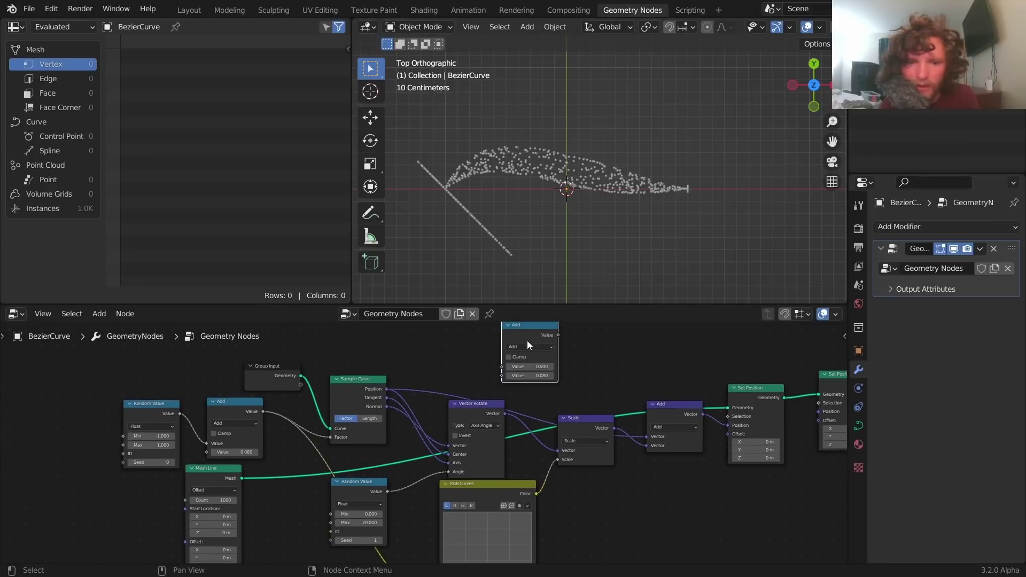
{"action": "key", "text": "ctrl+period"}
{"action": "scroll", "coordinate": [339, 387], "scroll_direction": "up", "scroll_amount": 4}
{"action": "middle_click_drag", "start_coordinate": [137, 401], "coordinate": [263, 403]}
{"action": "left_click_drag", "start_coordinate": [180, 400], "coordinate": [151, 390]}
{"action": "middle_click_drag", "start_coordinate": [256, 386], "coordinate": [137, 423]}
{"action": "left_click_drag", "start_coordinate": [171, 434], "coordinate": [156, 435]}
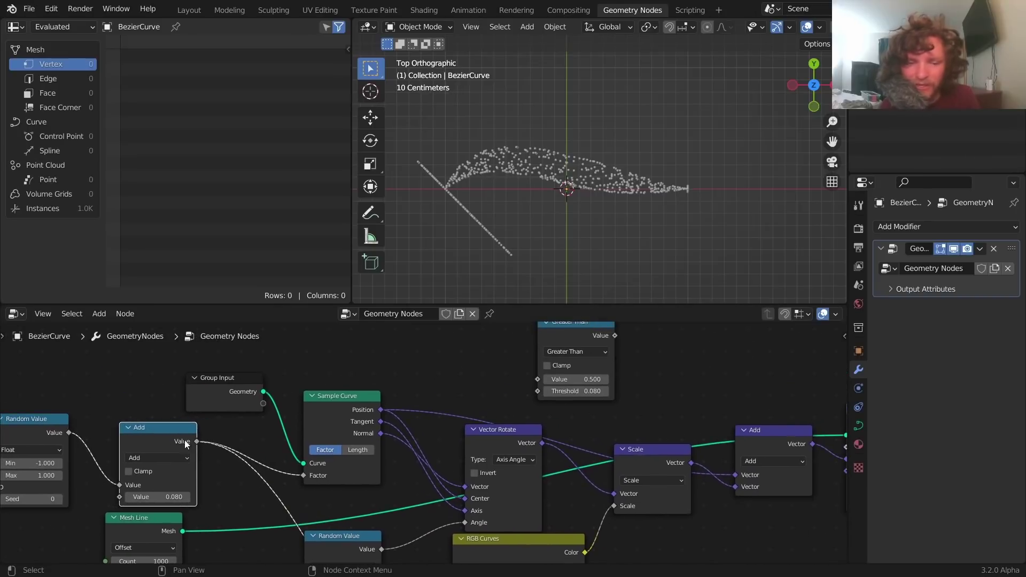
{"action": "right_click_drag", "start_coordinate": [164, 442], "coordinate": [572, 377], "text": "alt"}
Step: Set the Greater Than threshold to 0.990 and move the node to just above the Set Position nodes
{"action": "middle_click_drag", "start_coordinate": [633, 384], "coordinate": [508, 396]}
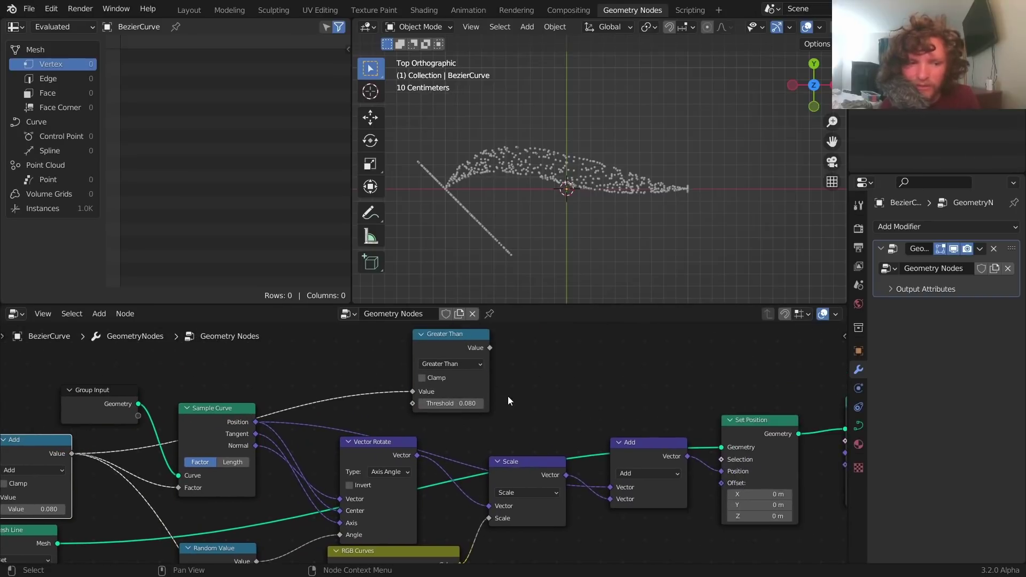
{"action": "scroll", "coordinate": [475, 389], "scroll_direction": "up", "scroll_amount": 1}
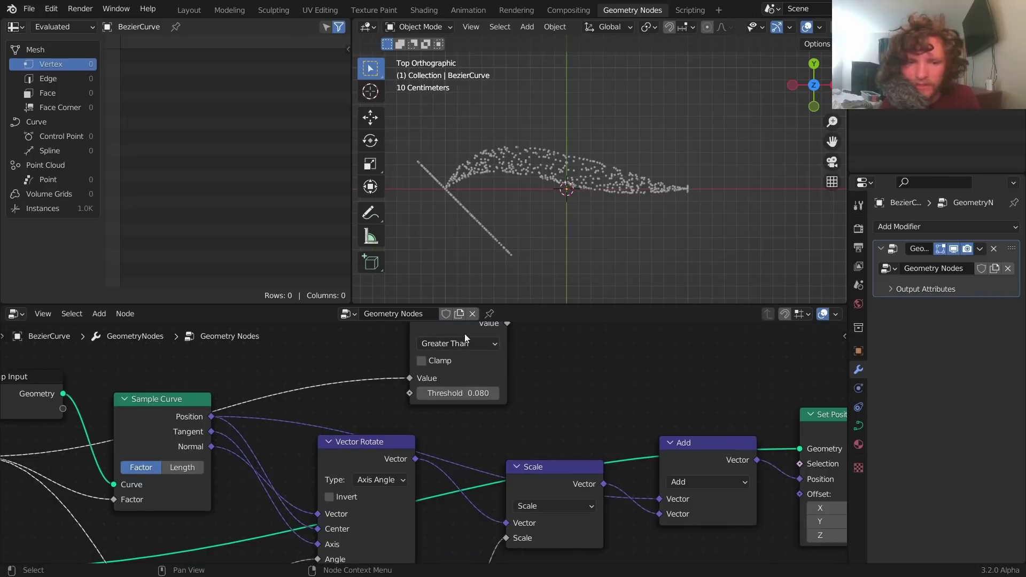
{"action": "left_click", "coordinate": [474, 392]}
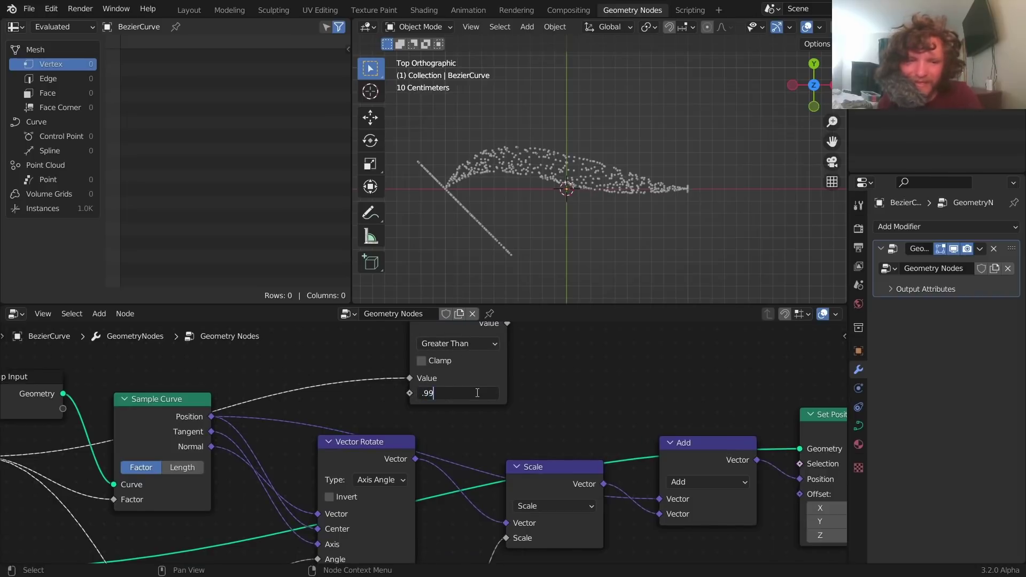
{"action": "key", "text": "Return"}
{"action": "scroll", "coordinate": [561, 400], "scroll_direction": "down", "scroll_amount": 2}
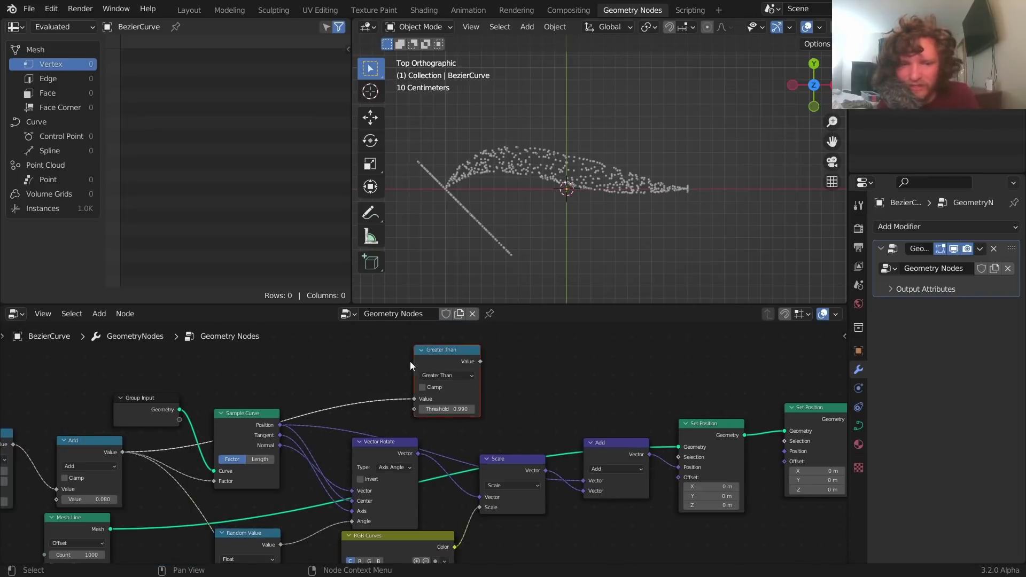
{"action": "left_click_drag", "start_coordinate": [417, 357], "coordinate": [656, 349]}
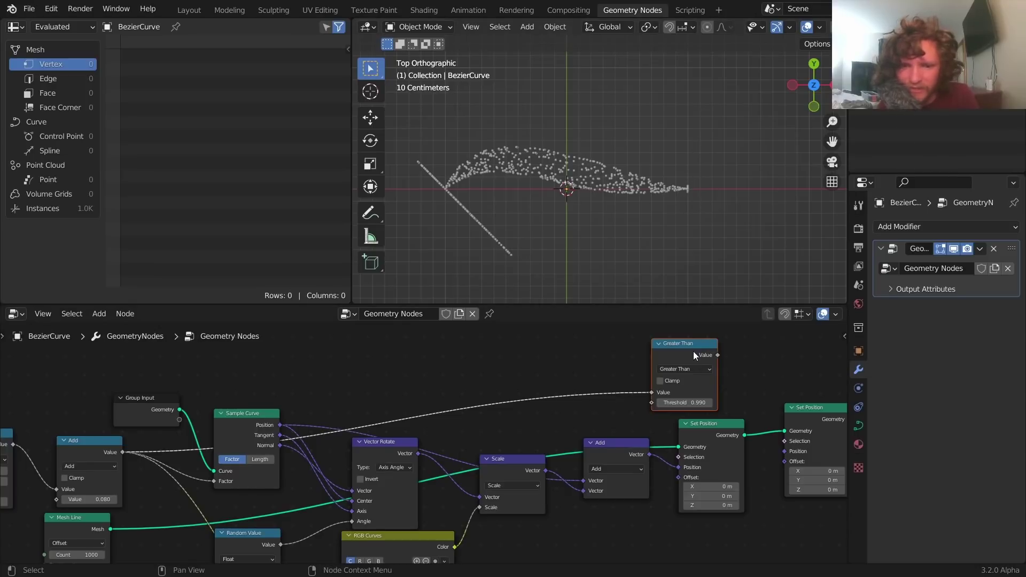
{"action": "middle_click_drag", "start_coordinate": [694, 351], "coordinate": [617, 400]}
{"action": "left_click_drag", "start_coordinate": [617, 399], "coordinate": [562, 347]}
Step: Duplicate the Greater Than node as Less Than with a threshold of 0.010, and branch the Add value into it through a reroute
{"action": "key", "text": "shift+d"}
{"action": "left_click", "coordinate": [559, 419]}
{"action": "left_click", "coordinate": [545, 435]}
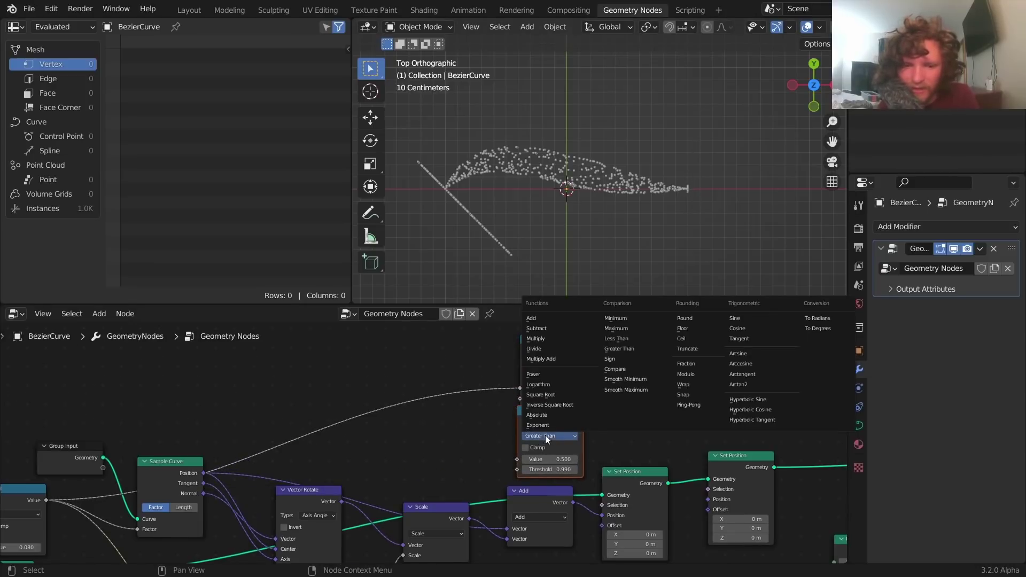
{"action": "left_click", "coordinate": [619, 338]}
{"action": "right_click_drag", "start_coordinate": [394, 390], "coordinate": [530, 466], "text": "alt"}
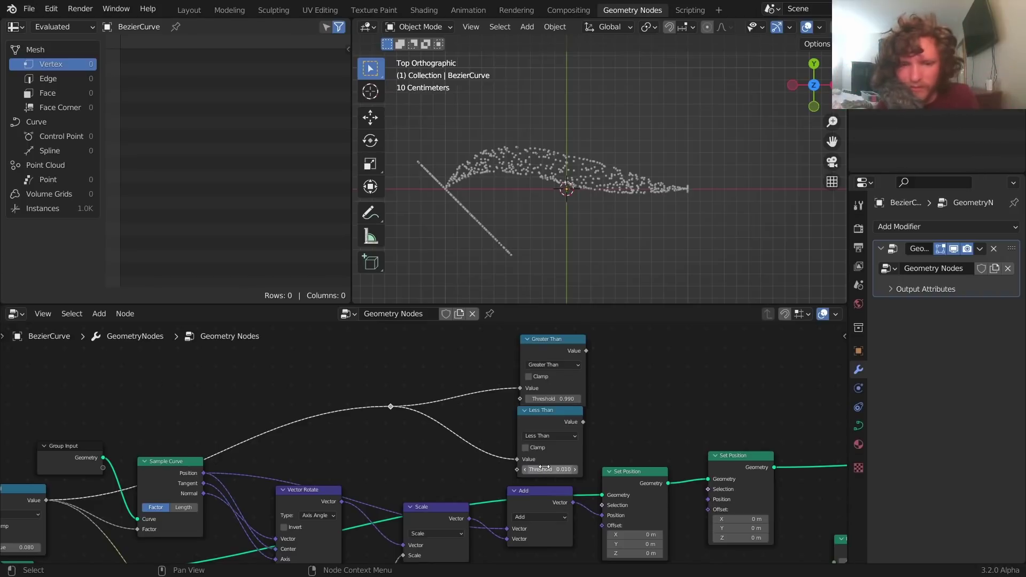
Step: Combine the Greater Than and Less Than outputs in a new math Add node and collapse it
{"action": "key", "text": "ctrl+equal"}
{"action": "left_click", "coordinate": [643, 398]}
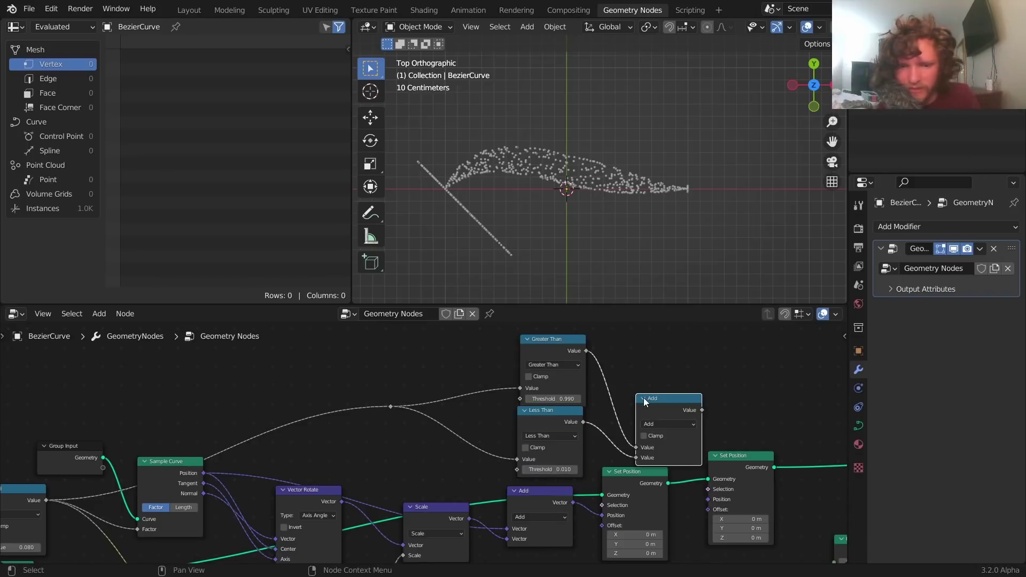
{"action": "left_click", "coordinate": [643, 399]}
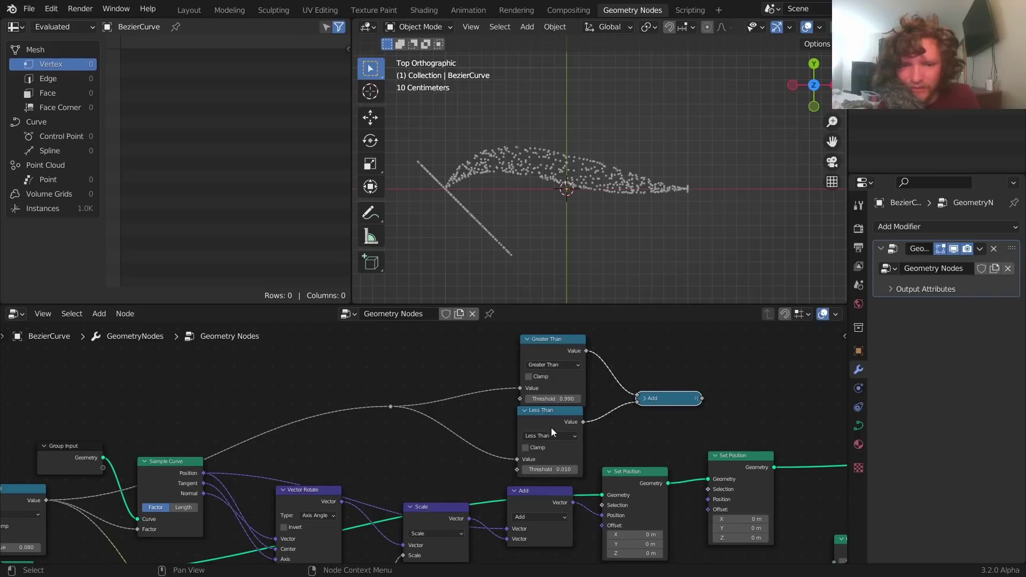
Step: Connect the collapsed Add node's output to the Selection of the second Set Position node, and shift that node slightly
{"action": "scroll", "coordinate": [651, 411], "scroll_direction": "up", "scroll_amount": 2}
{"action": "middle_click_drag", "start_coordinate": [724, 392], "coordinate": [533, 384]}
{"action": "right_click_drag", "start_coordinate": [533, 384], "coordinate": [569, 470], "text": "alt"}
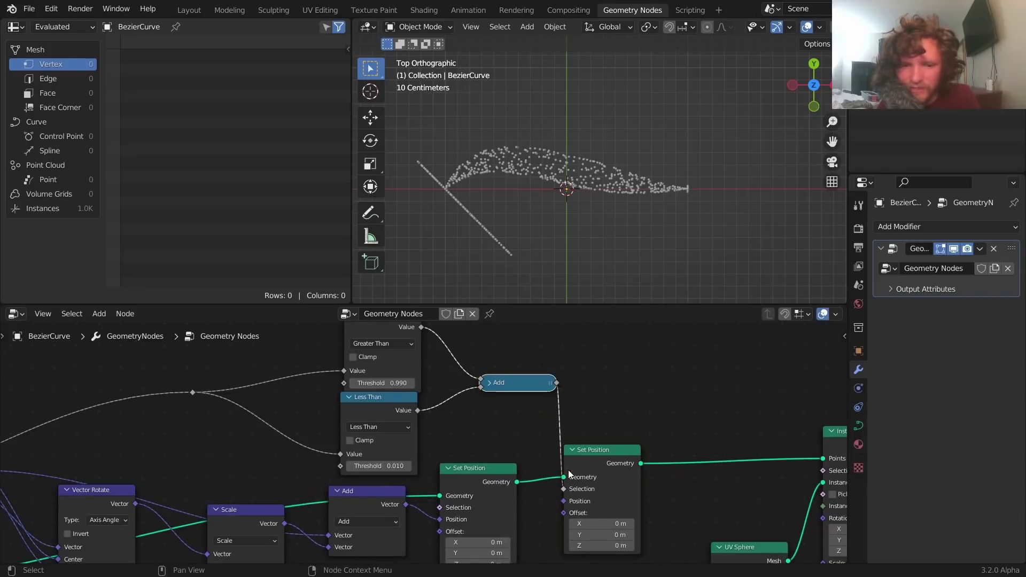
{"action": "left_click_drag", "start_coordinate": [589, 457], "coordinate": [613, 444]}
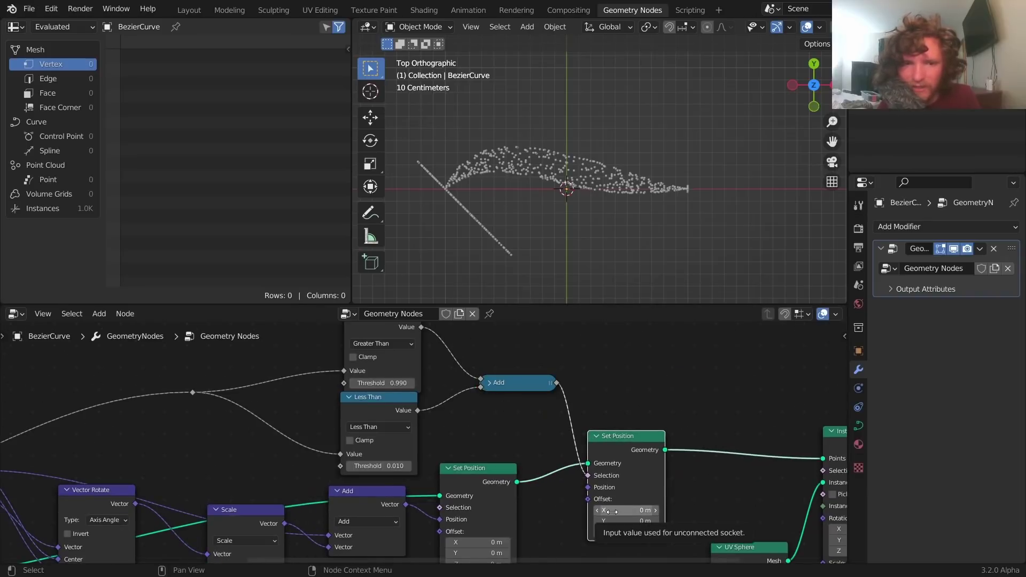
Step: Set the second Set Position node's Y offset to 100 m and check both ends of the curve
{"action": "mouse_move", "coordinate": [625, 511]}
{"action": "left_mouse_down"}
{"action": "mouse_move", "coordinate": [655, 510]}
{"action": "mouse_move", "coordinate": [588, 511]}
{"action": "mouse_move", "coordinate": [636, 521]}
{"action": "left_mouse_up"}
{"action": "key", "text": "ctrl+z"}
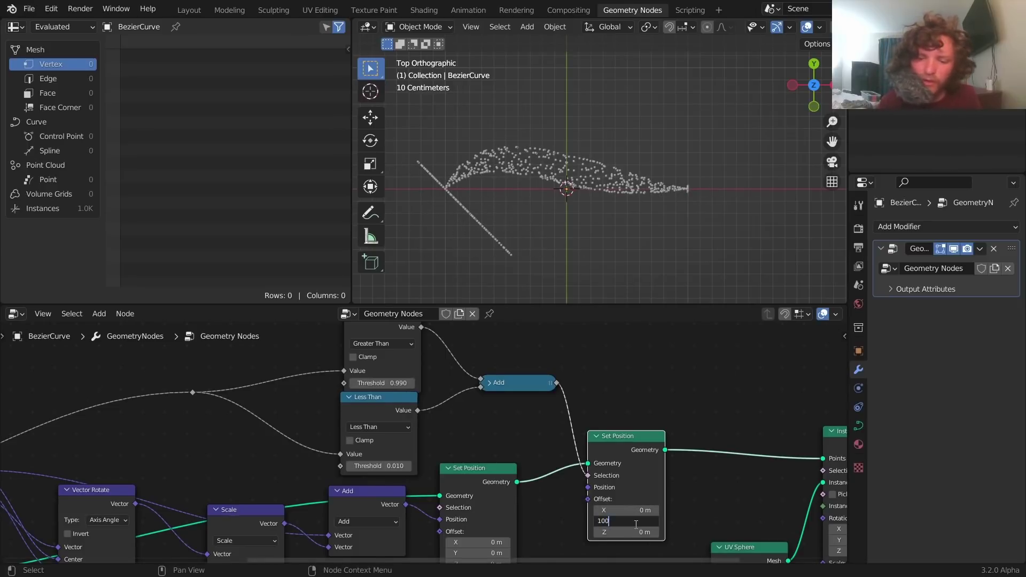
{"action": "key", "text": "Return"}
{"action": "scroll", "coordinate": [584, 109], "scroll_direction": "down", "scroll_amount": 6}
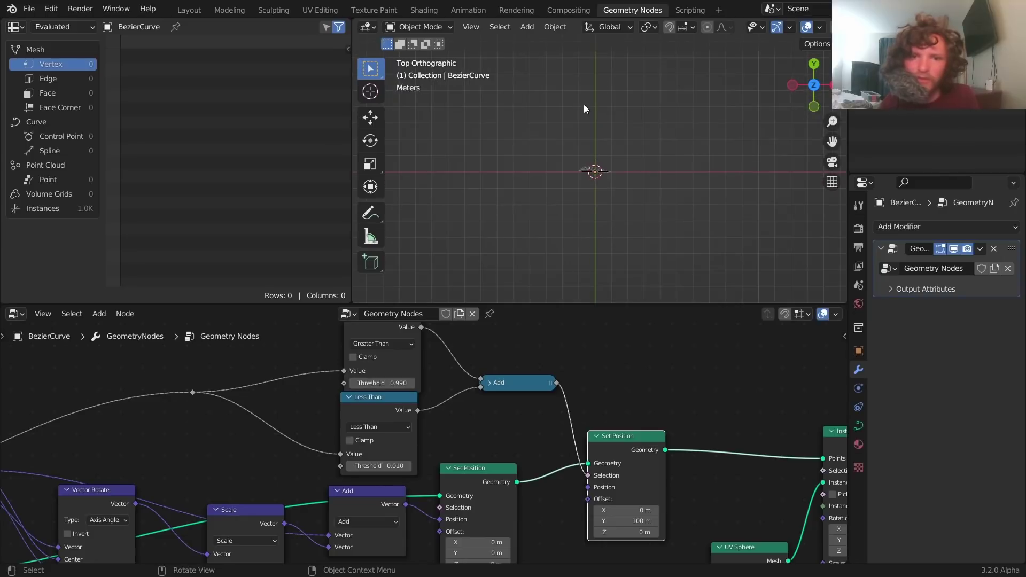
{"action": "scroll", "coordinate": [604, 153], "scroll_direction": "up", "scroll_amount": 6}
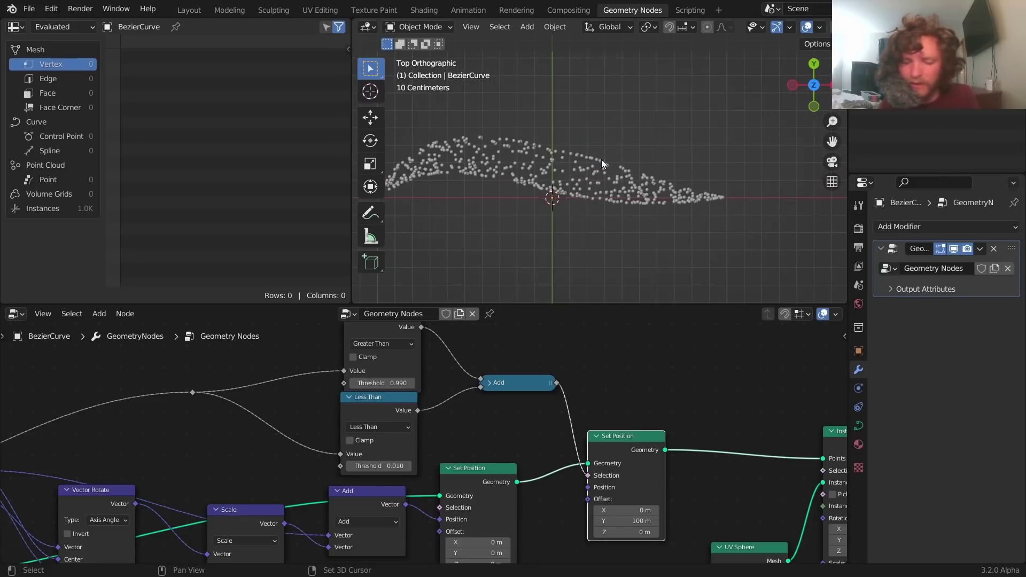
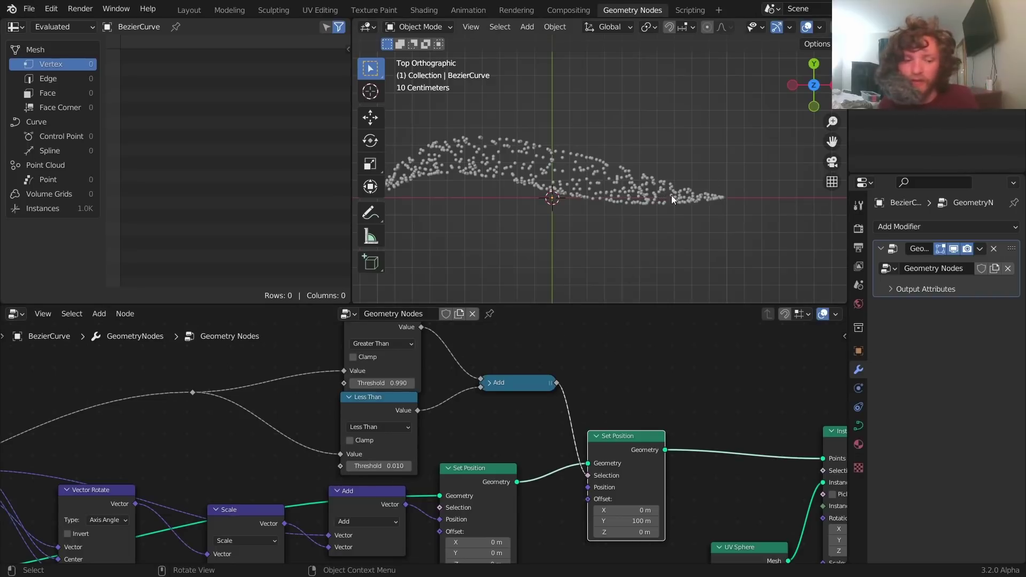
Step: Save the Blender file and bring the whole node tree into view
{"action": "key", "text": "ctrl+s"}
{"action": "scroll", "coordinate": [607, 397], "scroll_direction": "down", "scroll_amount": 5}
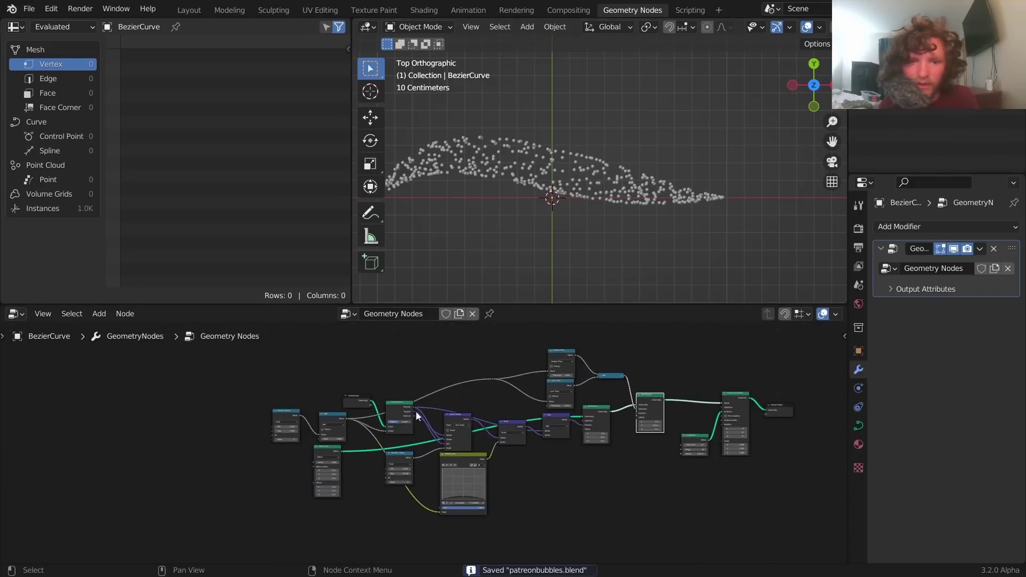
Step: Add a Scene Time node below the Random Value node that ranges from -1 to 1
{"action": "scroll", "coordinate": [339, 426], "scroll_direction": "up", "scroll_amount": 2}
{"action": "scroll", "coordinate": [229, 420], "scroll_direction": "up", "scroll_amount": 3}
{"action": "key", "text": "shift+a"}
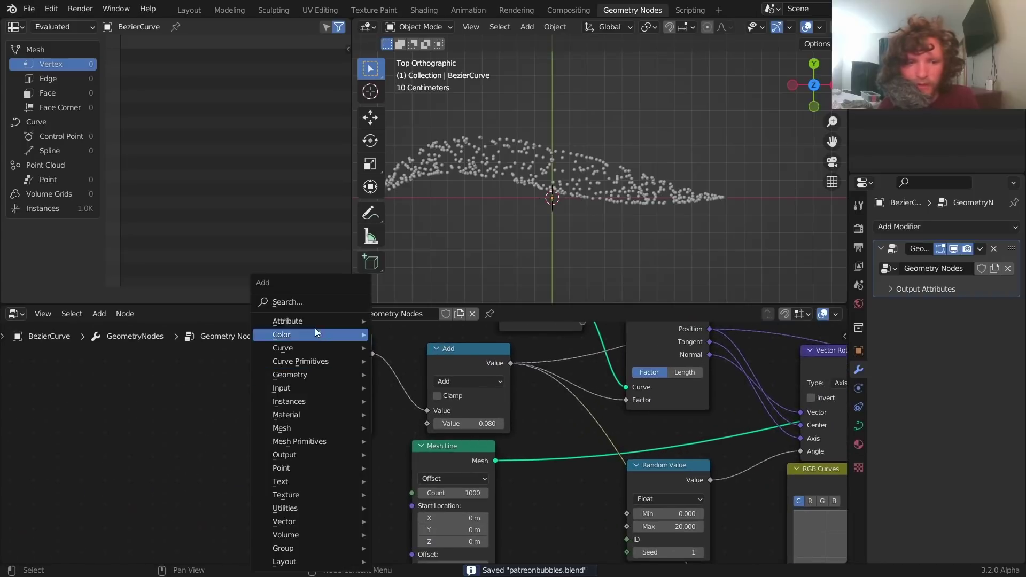
{"action": "left_click", "coordinate": [314, 303]}
{"action": "type", "text": "scene"}
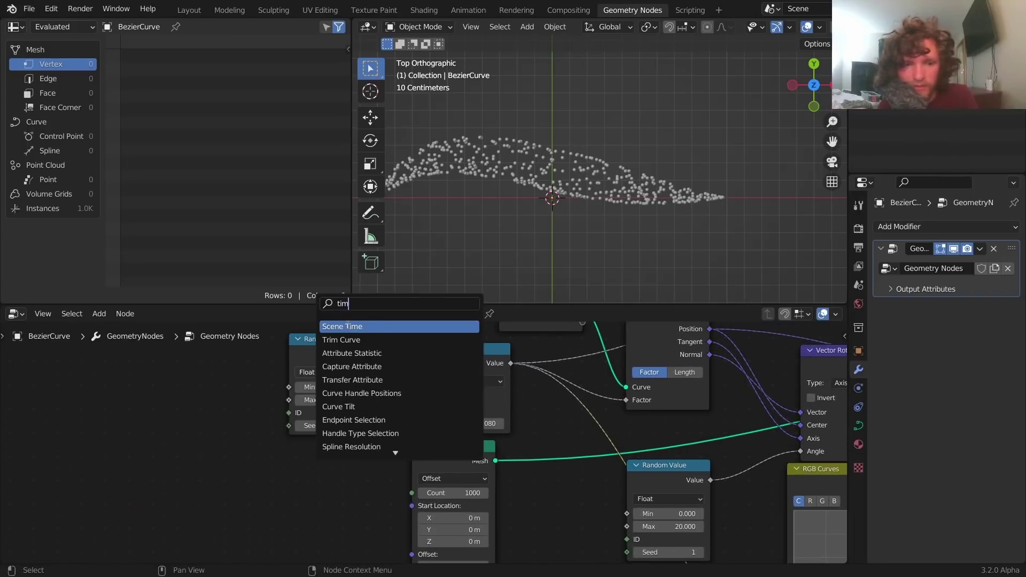
{"action": "key", "text": "Return"}
{"action": "left_click", "coordinate": [300, 488]}
{"action": "scroll", "coordinate": [496, 182], "scroll_direction": "down", "scroll_amount": 2}
{"action": "middle_click_drag", "start_coordinate": [547, 163], "coordinate": [562, 177], "text": "shift"}
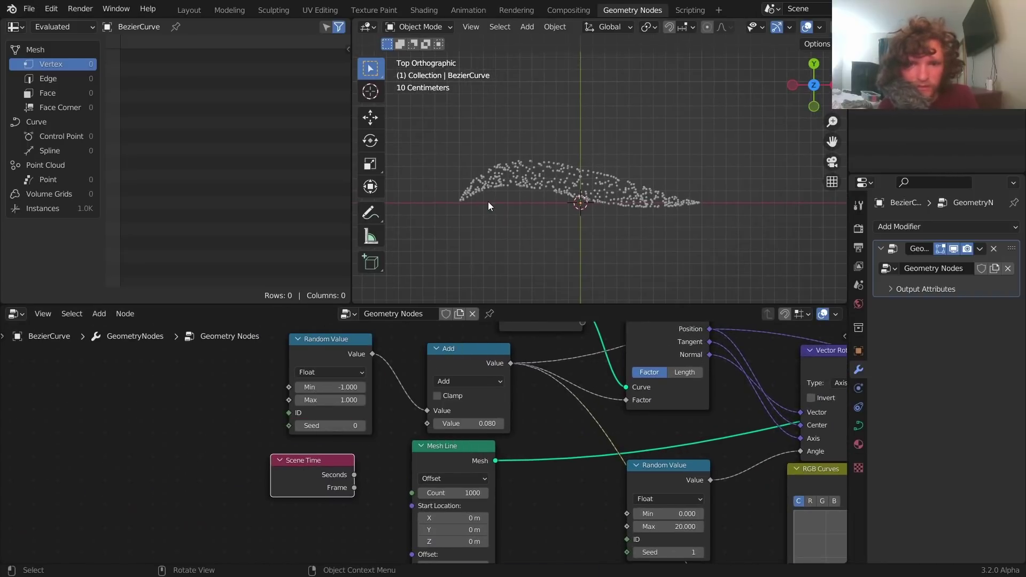
Step: Connect Scene Time's Seconds output to the Add node's second value and preview the animation
{"action": "scroll", "coordinate": [422, 460], "scroll_direction": "up", "scroll_amount": 2}
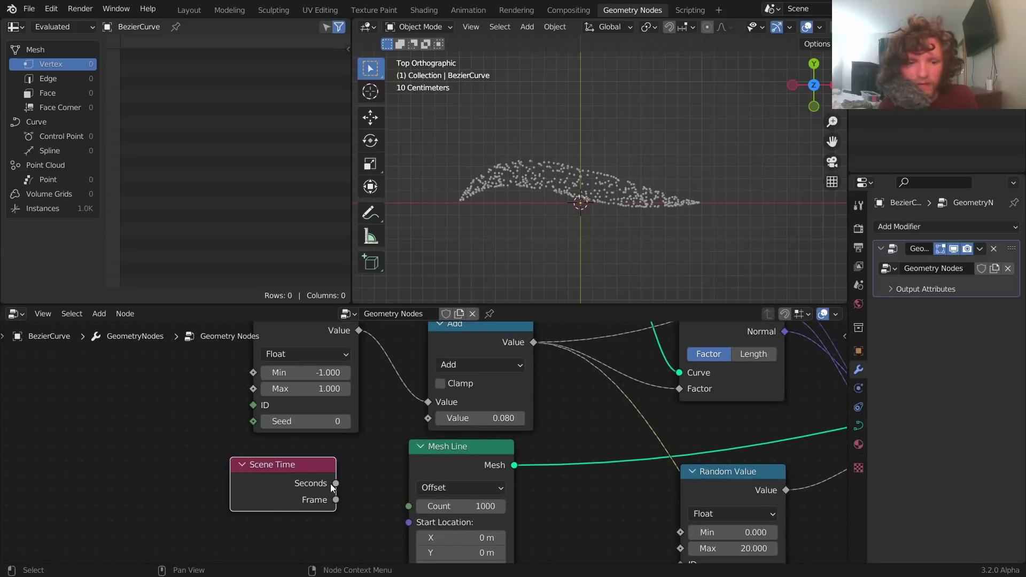
{"action": "left_click_drag", "start_coordinate": [336, 483], "coordinate": [392, 453]}
{"action": "left_click_drag", "start_coordinate": [427, 421], "coordinate": [428, 418]}
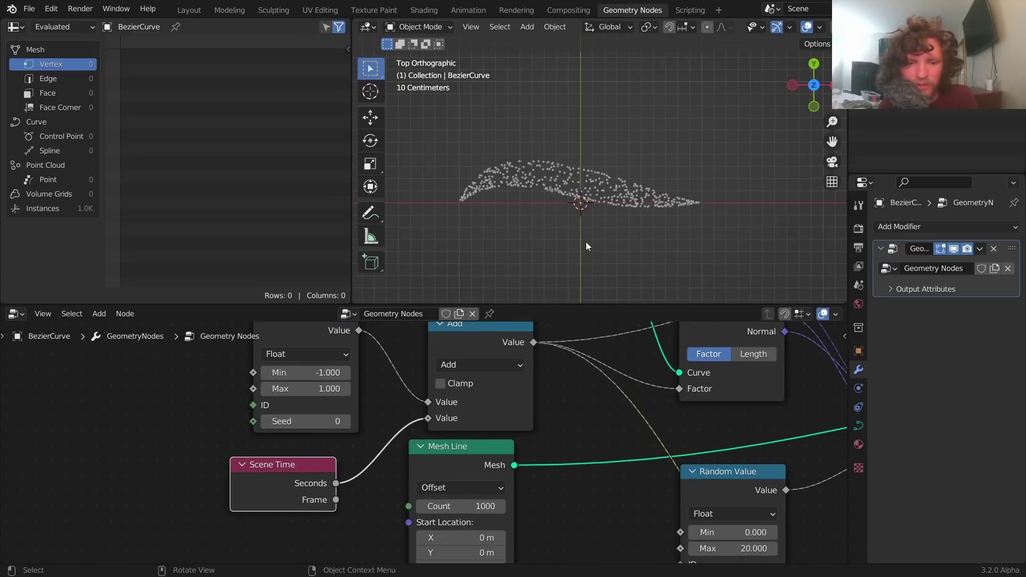
{"action": "key", "text": "space"}
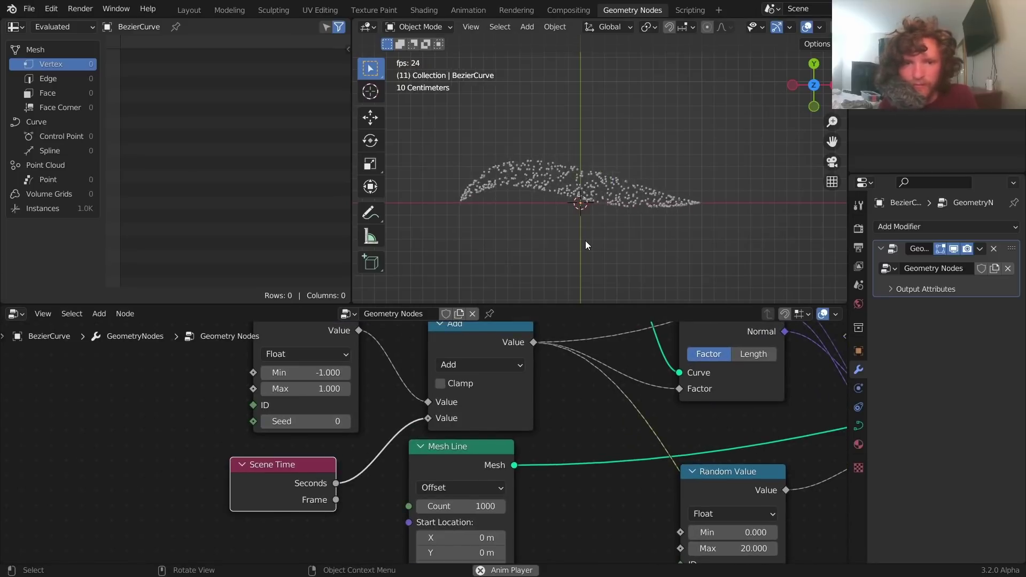
{"action": "key", "text": "space"}
Step: Insert a duplicate of the Add node between Scene Time and Add, set to Divide with a value of 5
{"action": "scroll", "coordinate": [406, 441], "scroll_direction": "down", "scroll_amount": 2}
{"action": "left_click", "coordinate": [452, 359]}
{"action": "key", "text": "shift+d"}
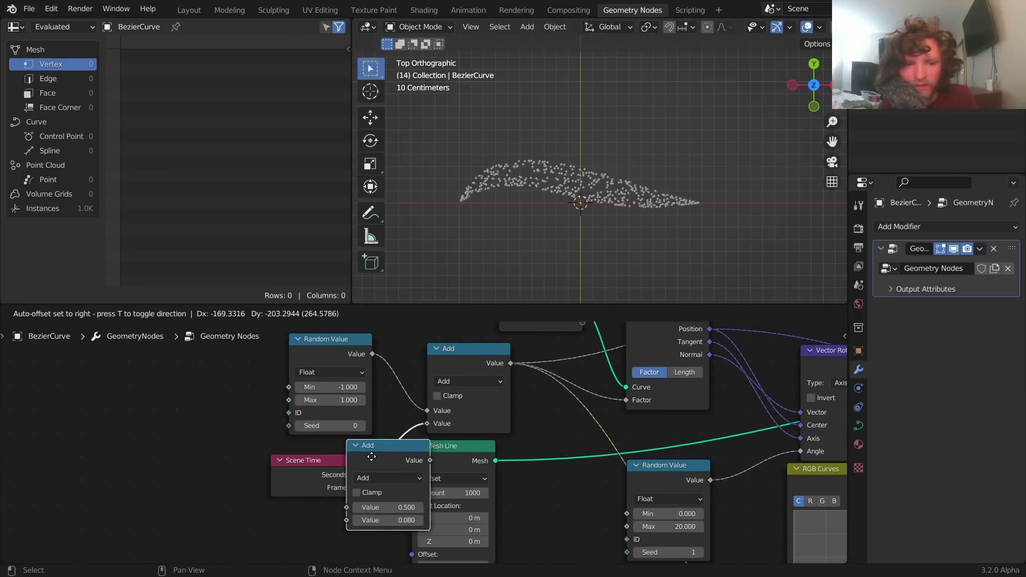
{"action": "left_click", "coordinate": [395, 459]}
{"action": "left_click_drag", "start_coordinate": [425, 456], "coordinate": [325, 467]}
{"action": "scroll", "coordinate": [316, 486], "scroll_direction": "down", "scroll_amount": 3, "text": "ctrl"}
{"action": "left_click", "coordinate": [313, 528]}
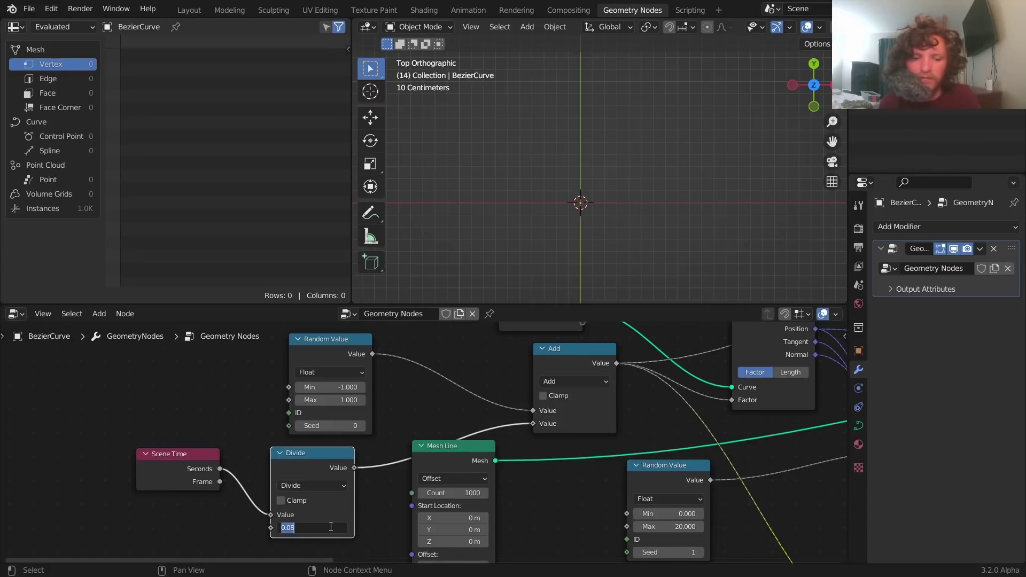
{"action": "type", "text": "5"}
{"action": "key", "text": "Return"}
Step: Play the animation to check how fast the points travel along the curve, and stop it
{"action": "key", "text": "space"}
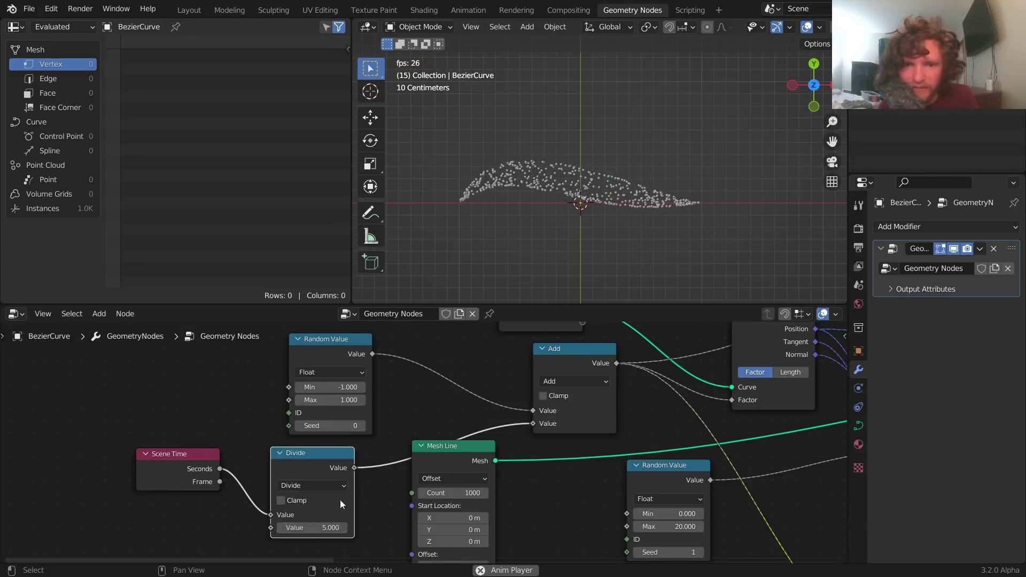
{"action": "scroll", "coordinate": [547, 166], "scroll_direction": "up", "scroll_amount": 3}
{"action": "scroll", "coordinate": [521, 161], "scroll_direction": "down", "scroll_amount": 2}
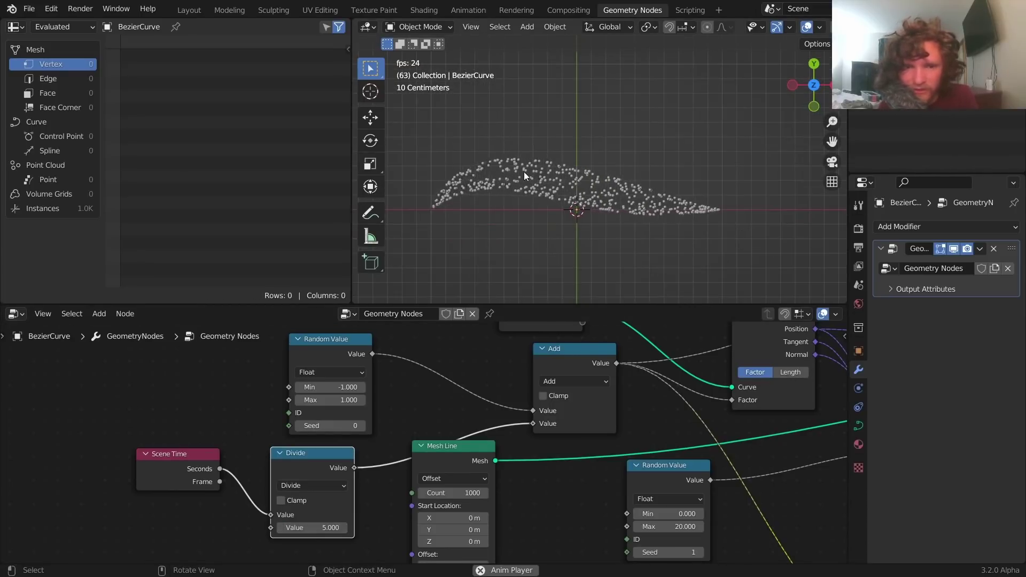
{"action": "key", "text": "space"}
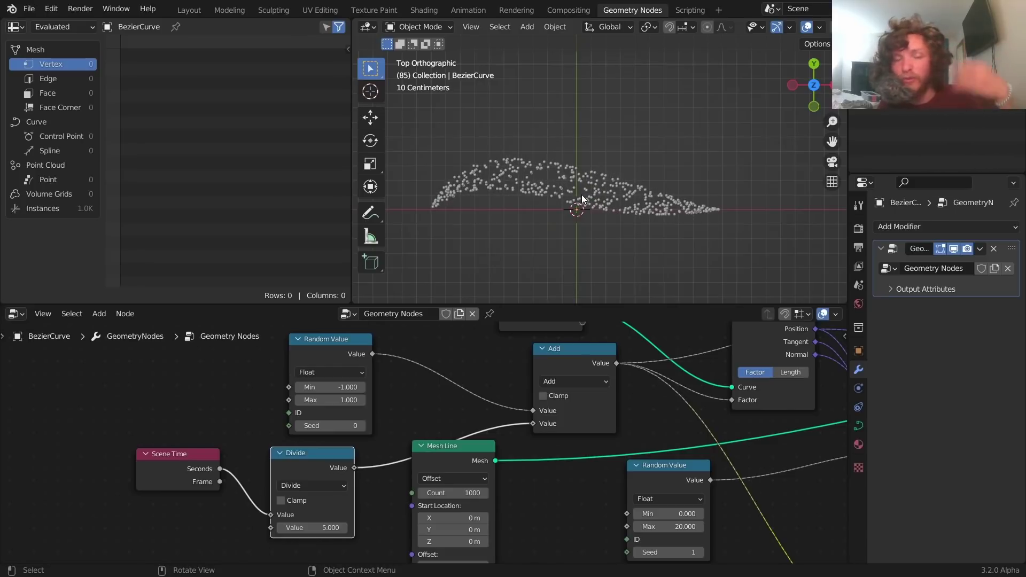
Step: Try raising the maximum of the Random Value node that drives the Vector Rotate angle to 45, and undo it
{"action": "scroll", "coordinate": [753, 450], "scroll_direction": "down", "scroll_amount": 4}
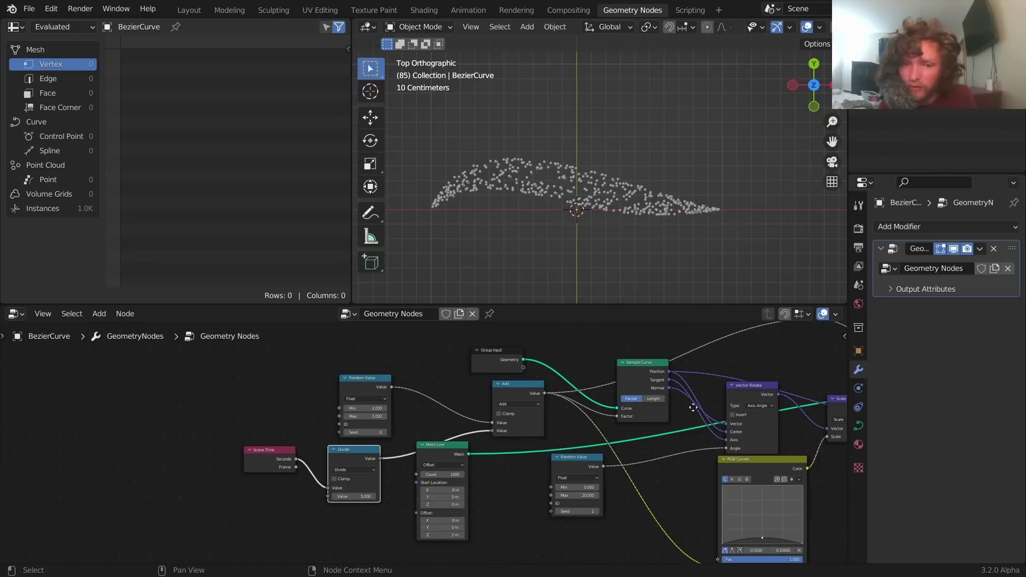
{"action": "left_click_drag", "start_coordinate": [636, 410], "coordinate": [649, 394]}
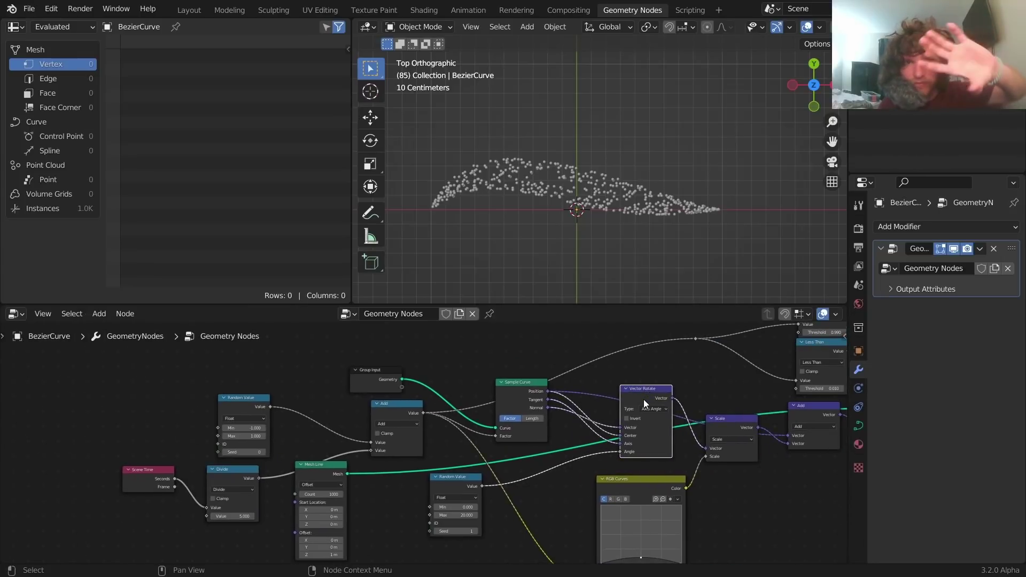
{"action": "left_click_drag", "start_coordinate": [635, 486], "coordinate": [639, 474]}
{"action": "scroll", "coordinate": [388, 382], "scroll_direction": "up", "scroll_amount": 2}
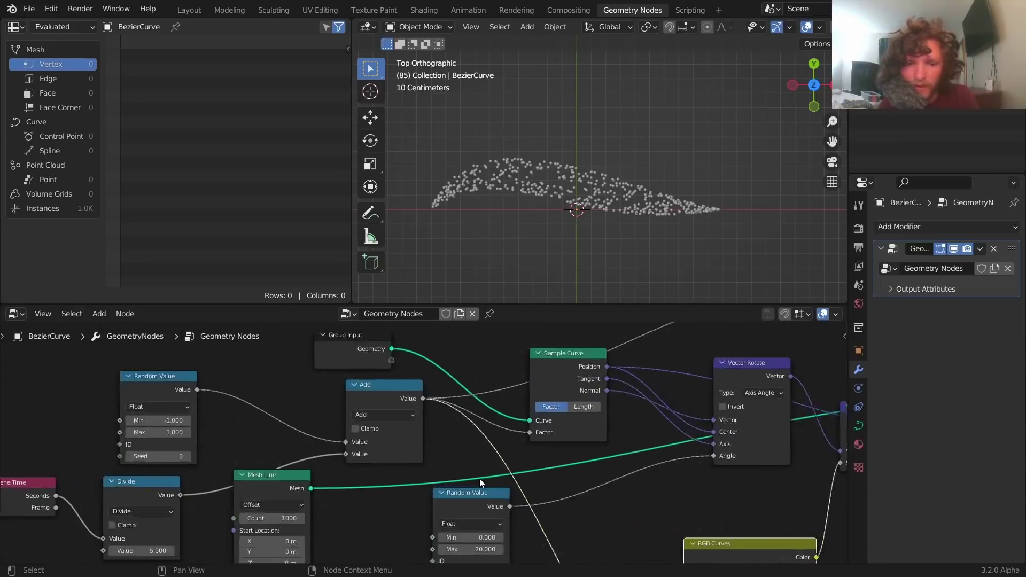
{"action": "left_click", "coordinate": [384, 385]}
{"action": "middle_click_drag", "start_coordinate": [449, 514], "coordinate": [397, 460]}
{"action": "left_click_drag", "start_coordinate": [433, 446], "coordinate": [421, 451]}
{"action": "left_click_drag", "start_coordinate": [420, 505], "coordinate": [507, 505]}
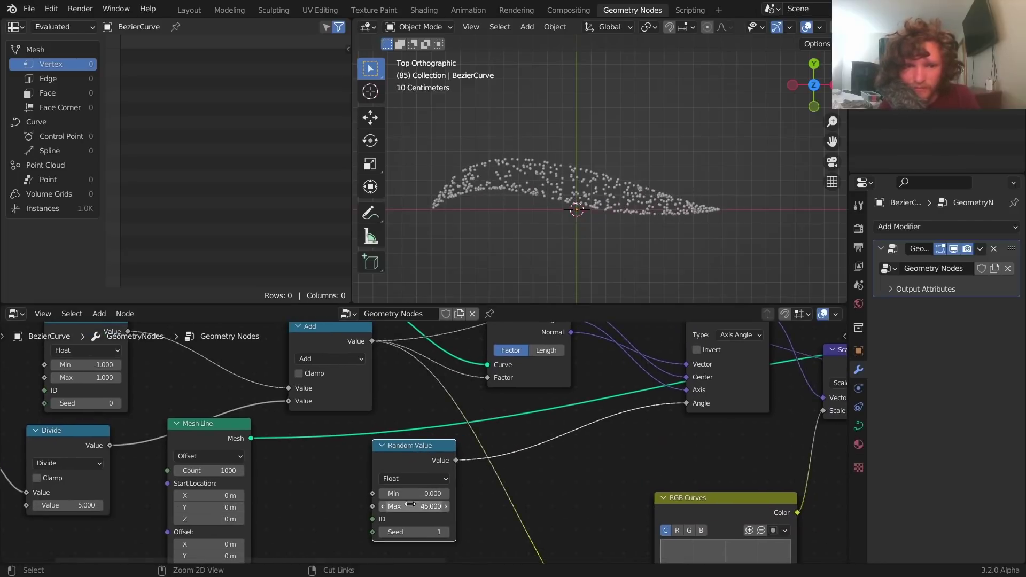
{"action": "key", "text": "ctrl+z"}
Step: Insert an Add math node between the second Random Value node and Vector Rotate's Angle, testing 8.8 as its second value and undoing that test
{"action": "key", "text": "shift+d"}
{"action": "left_click", "coordinate": [572, 429]}
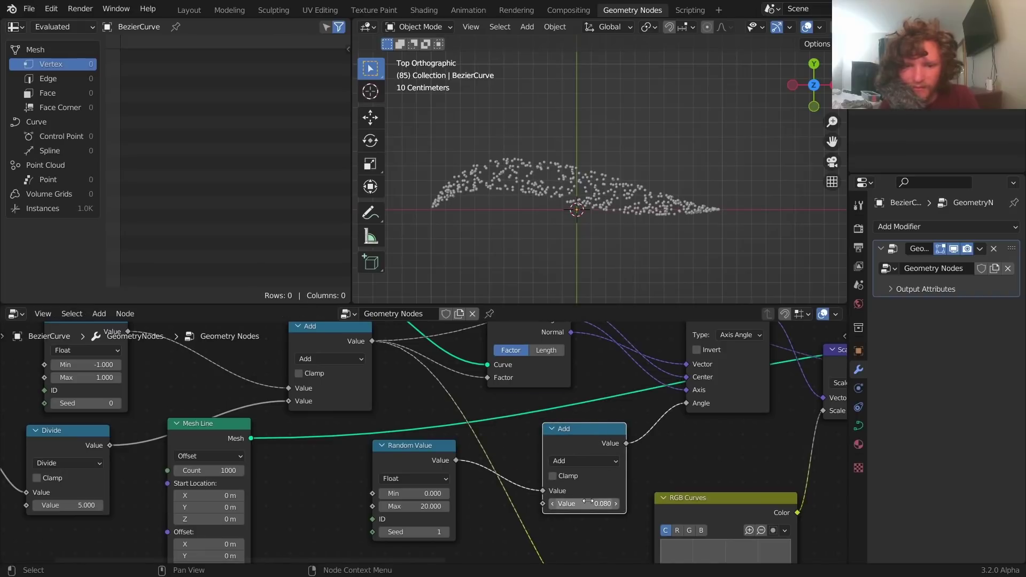
{"action": "left_click_drag", "start_coordinate": [584, 503], "coordinate": [625, 504]}
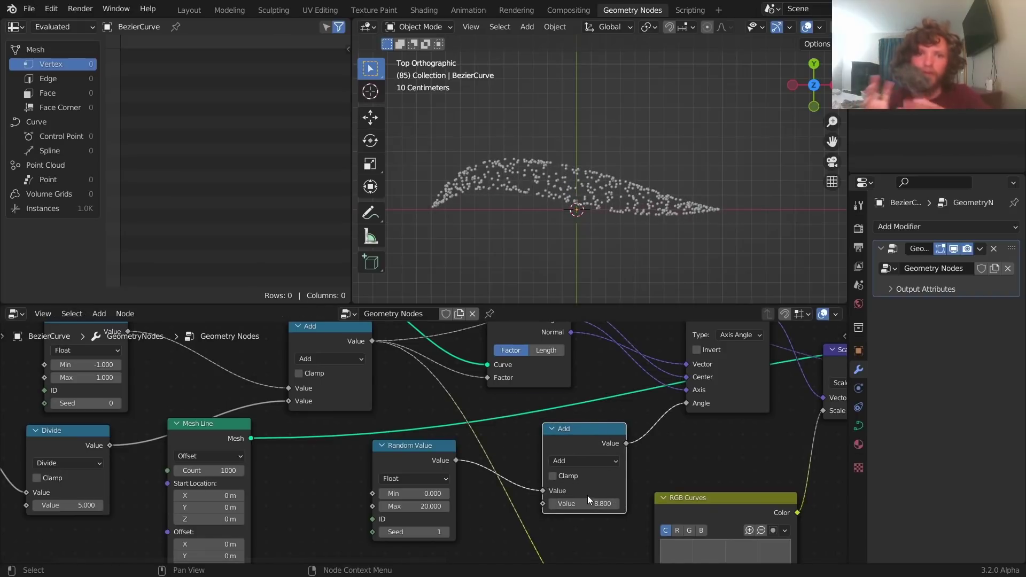
{"action": "key", "text": "ctrl+z"}
Step: Duplicate the Divide node below the original and feed Scene Time's Seconds output into its first value
{"action": "scroll", "coordinate": [414, 435], "scroll_direction": "down", "scroll_amount": 4}
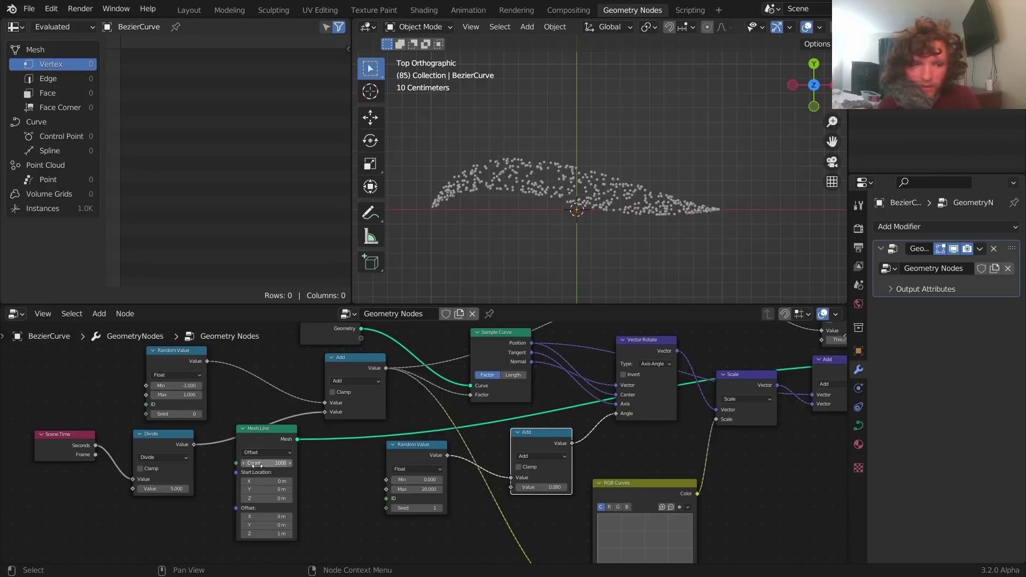
{"action": "middle_click_drag", "start_coordinate": [133, 495], "coordinate": [210, 437]}
{"action": "left_click", "coordinate": [251, 407]}
{"action": "key", "text": "shift+d"}
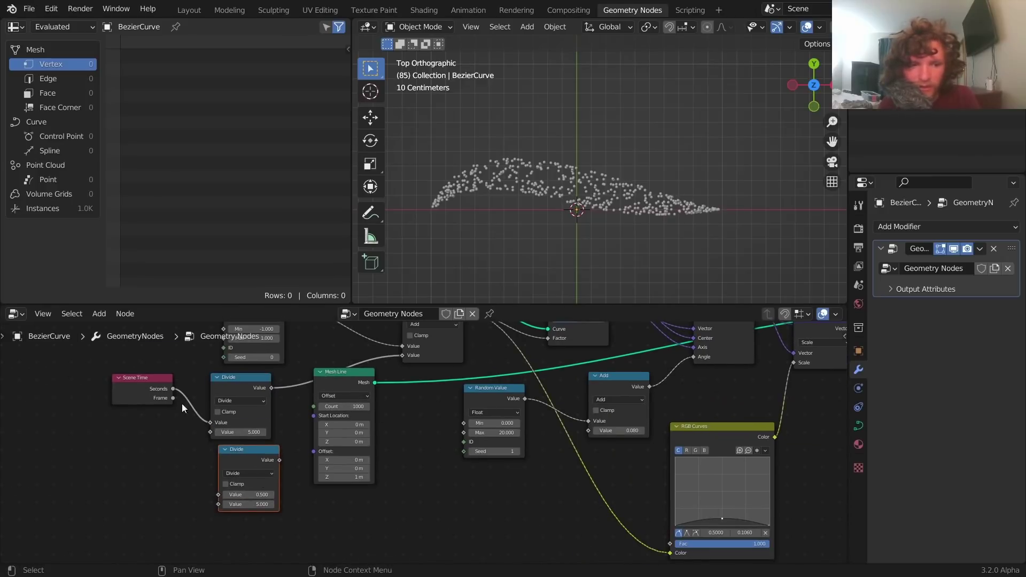
{"action": "left_click_drag", "start_coordinate": [173, 388], "coordinate": [218, 495]}
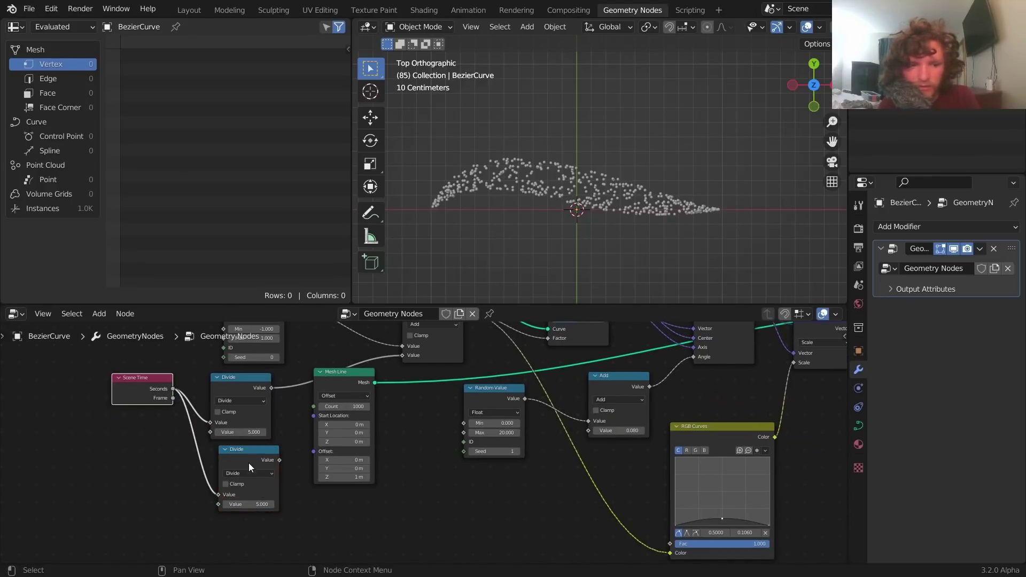
Step: Set the duplicated Divide node's value to 1, connect it to the new Add node's second value, and preview the rotation
{"action": "double_click", "coordinate": [249, 504]}
{"action": "type", "text": "1"}
{"action": "key", "text": "Return"}
{"action": "right_click_drag", "start_coordinate": [249, 467], "coordinate": [617, 424], "text": "alt"}
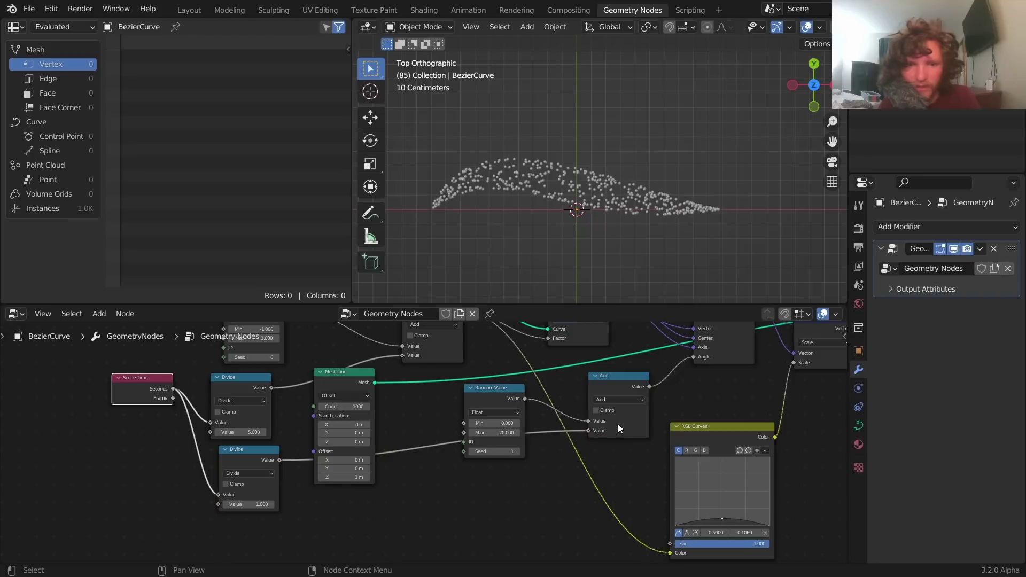
{"action": "key", "text": "space"}
{"action": "key", "text": "space"}
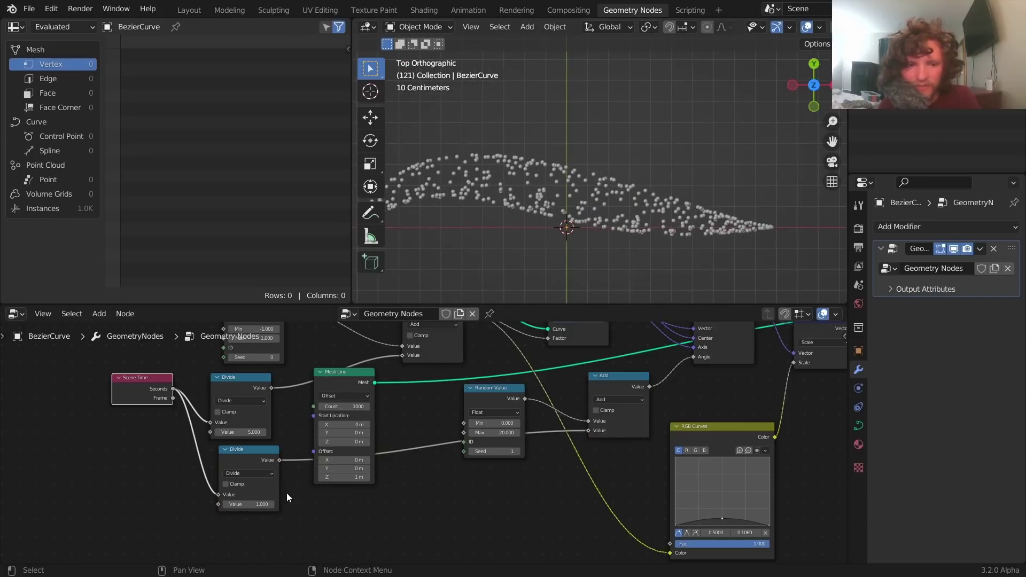
Step: Change the duplicated Divide node to Multiply with a value of 2 and preview the animation
{"action": "left_click", "coordinate": [252, 472]}
{"action": "left_click", "coordinate": [254, 463]}
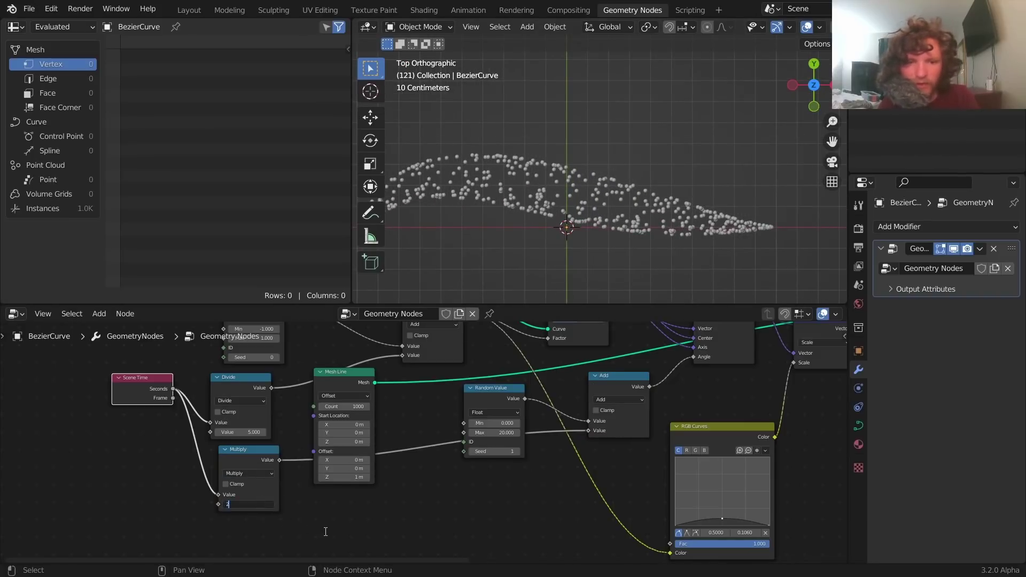
{"action": "key", "text": "Return"}
{"action": "key", "text": "space"}
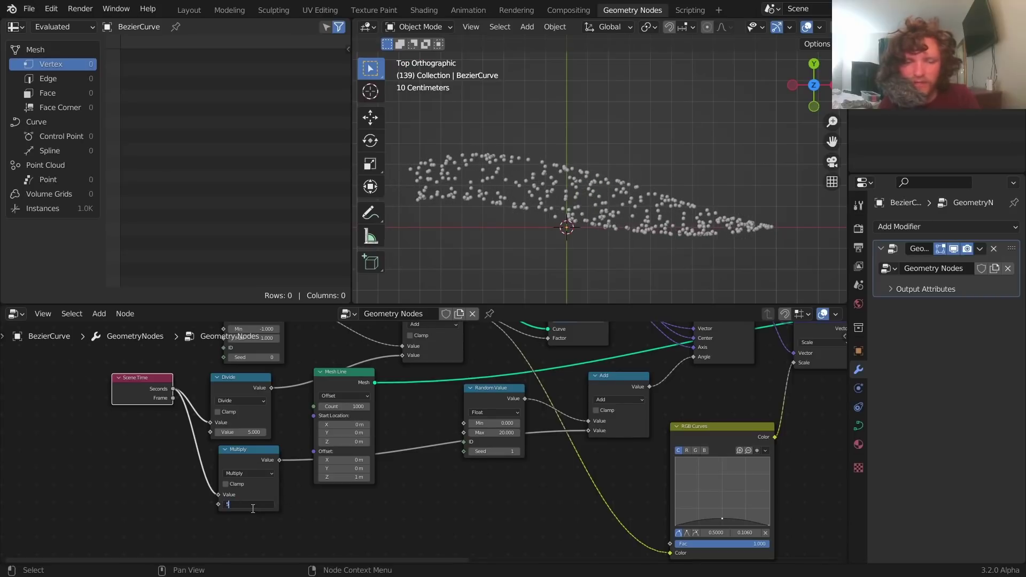
Step: Try a value of 5 in the Multiply node during playback, undo it, and stop the animation
{"action": "key", "text": "Return"}
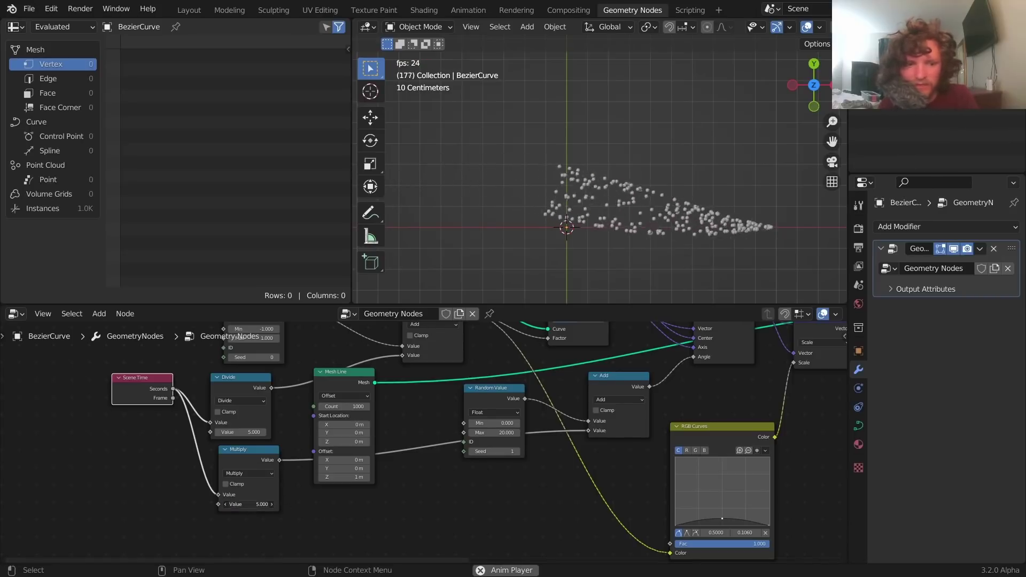
{"action": "key", "text": "ctrl+z"}
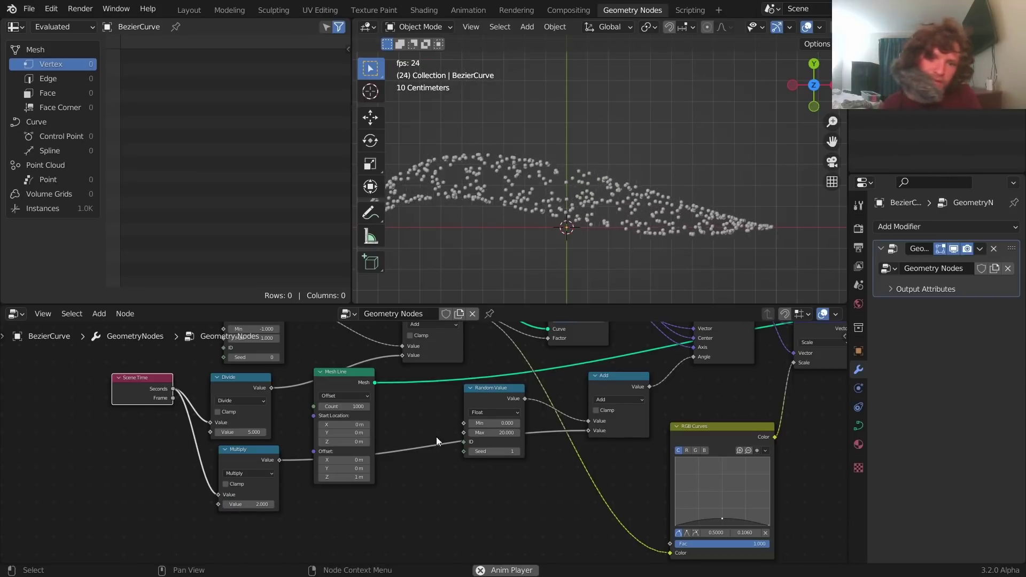
{"action": "scroll", "coordinate": [566, 236], "scroll_direction": "down", "scroll_amount": 2}
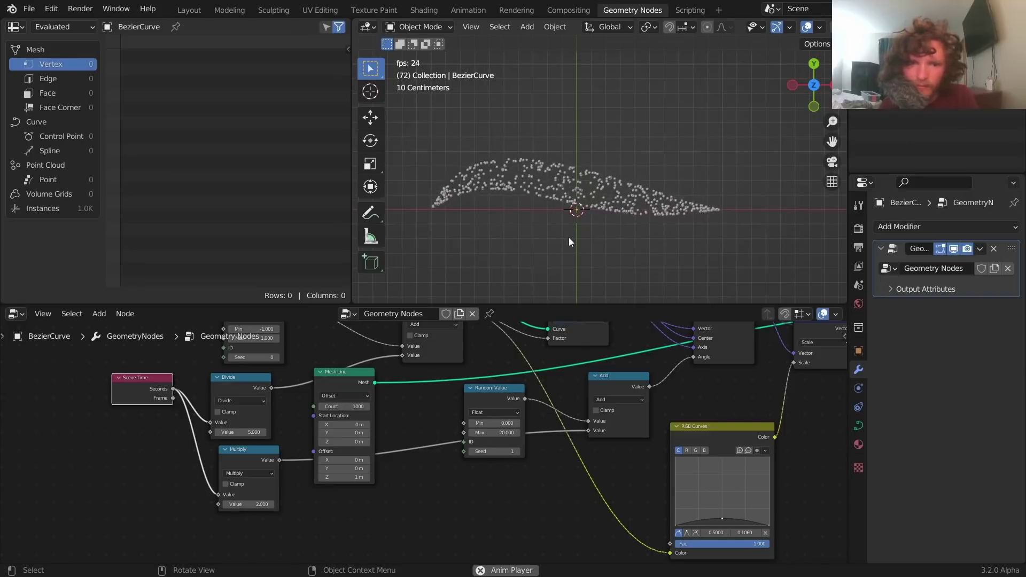
{"action": "key", "text": "Escape"}
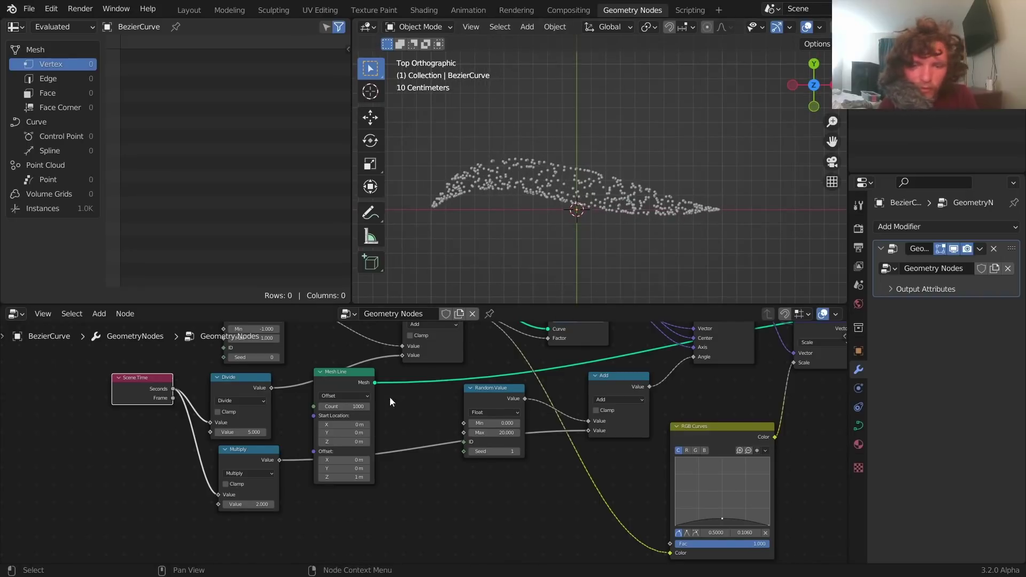
Step: Replay the animation from the first frame to examine the points' combined travel and rotation
{"action": "scroll", "coordinate": [389, 396], "scroll_direction": "down", "scroll_amount": 1}
{"action": "middle_click_drag", "start_coordinate": [249, 486], "coordinate": [568, 554]}
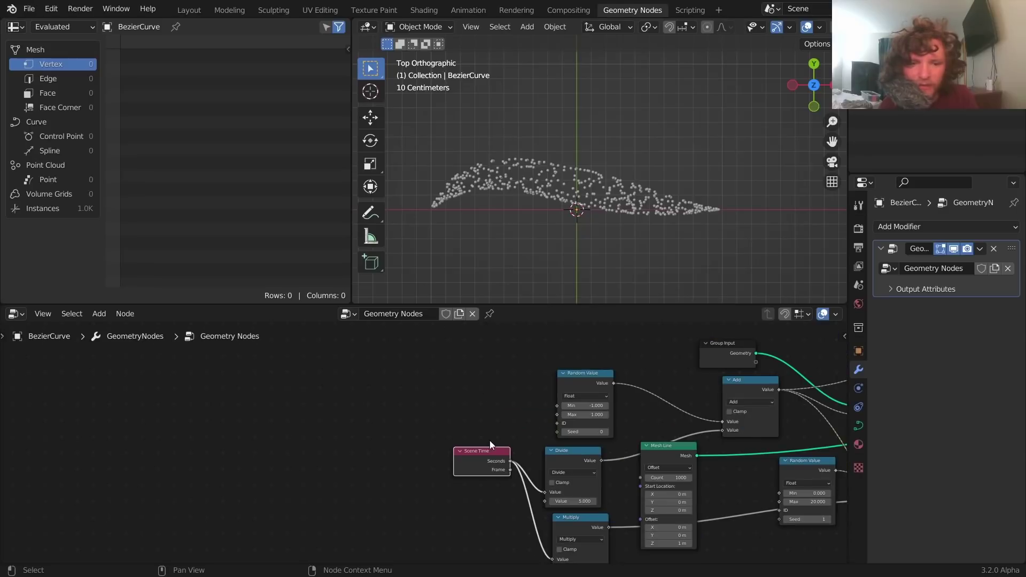
{"action": "key", "text": "space"}
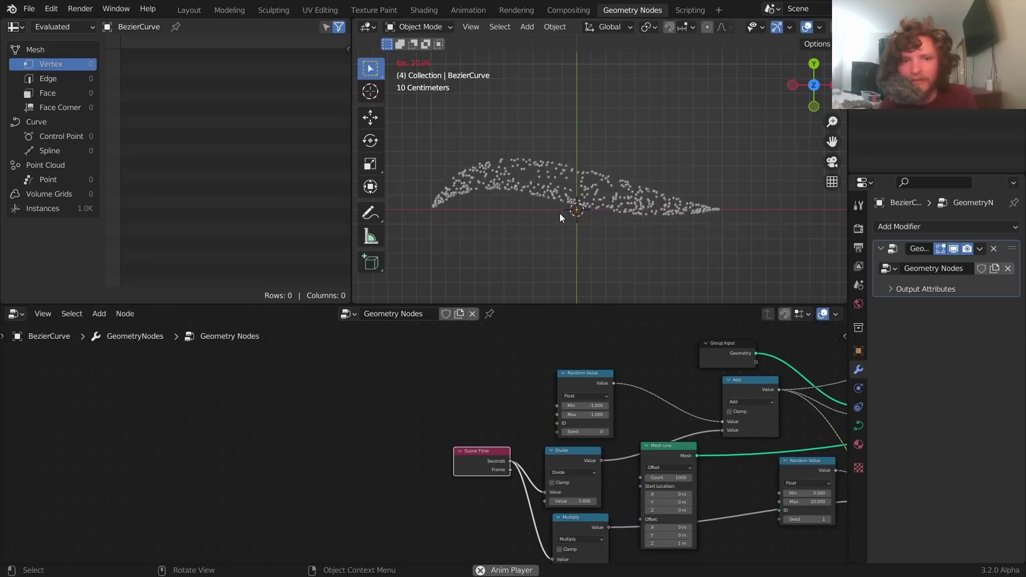
{"action": "key", "text": "Escape"}
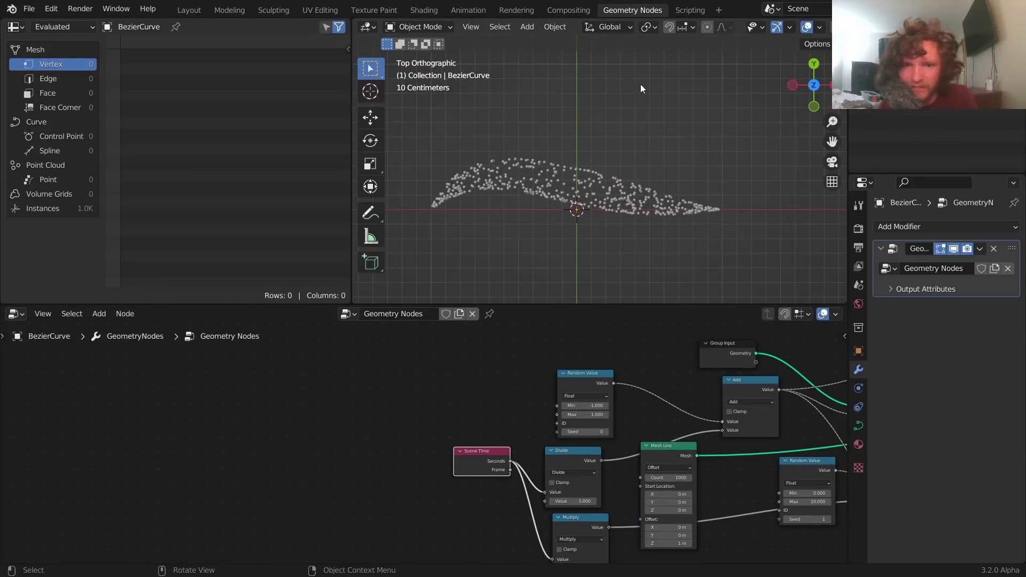
Step: Try extruding the Bezier curve's end point about 2 m along X, preview the animation, and undo the extension
{"action": "scroll", "coordinate": [684, 243], "scroll_direction": "down", "scroll_amount": 4}
{"action": "key", "text": "Tab"}
{"action": "key", "text": "e"}
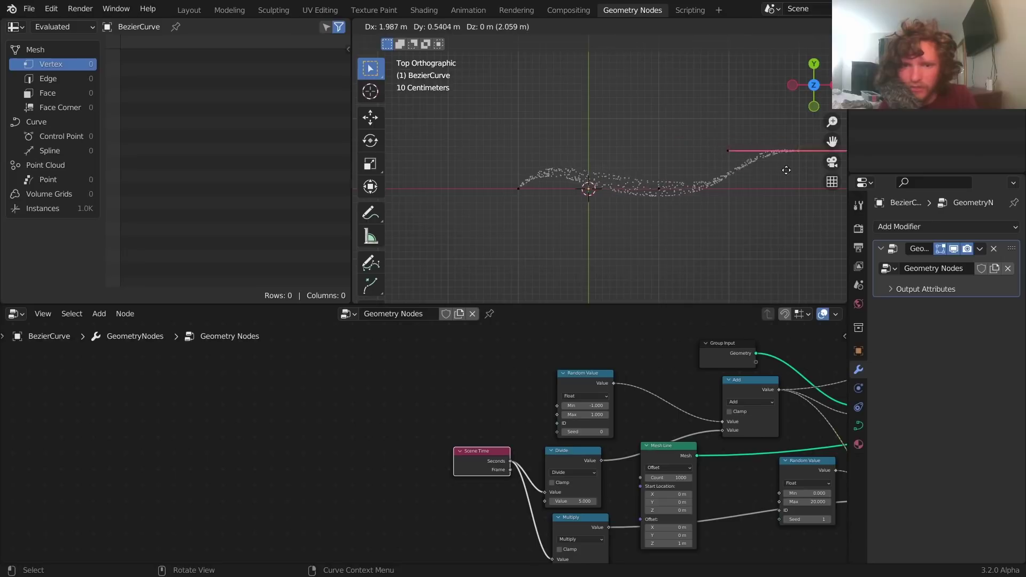
{"action": "left_click", "coordinate": [797, 190]}
{"action": "key", "text": "Tab"}
{"action": "key", "text": "space"}
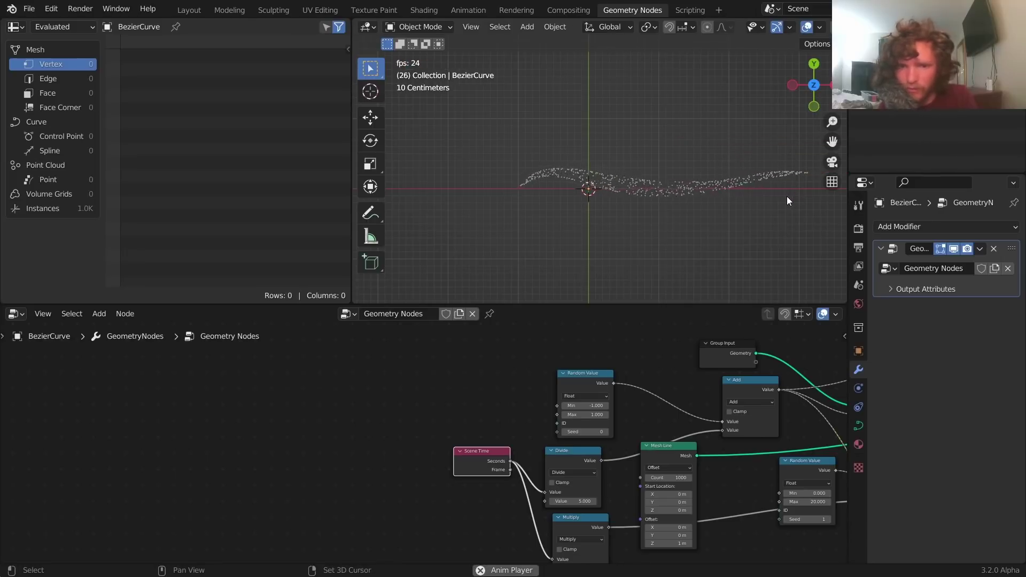
{"action": "key", "text": "Escape"}
{"action": "key", "text": "Tab"}
{"action": "key", "text": "Tab"}
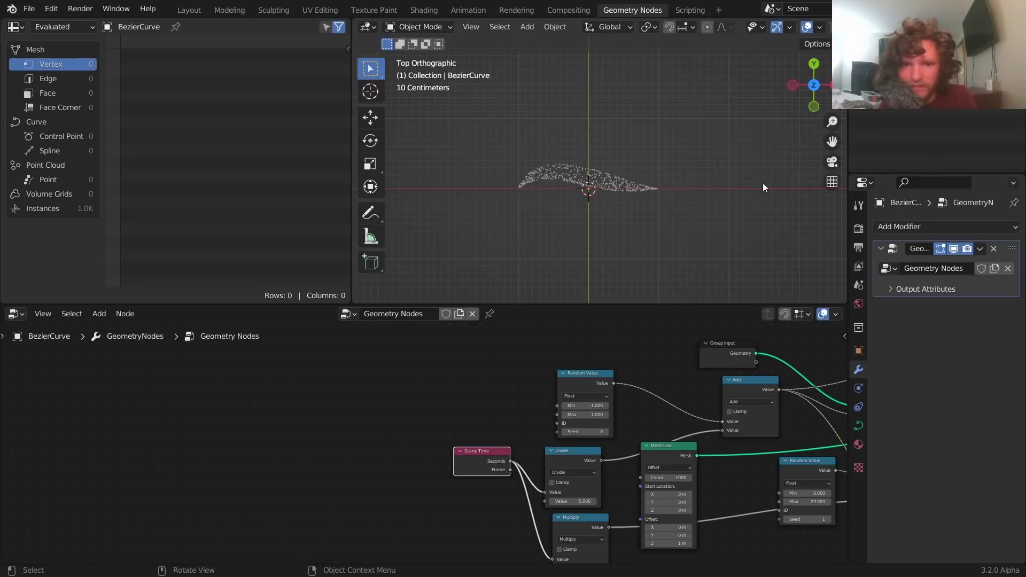
{"action": "middle_click_drag", "start_coordinate": [709, 383], "coordinate": [624, 441]}
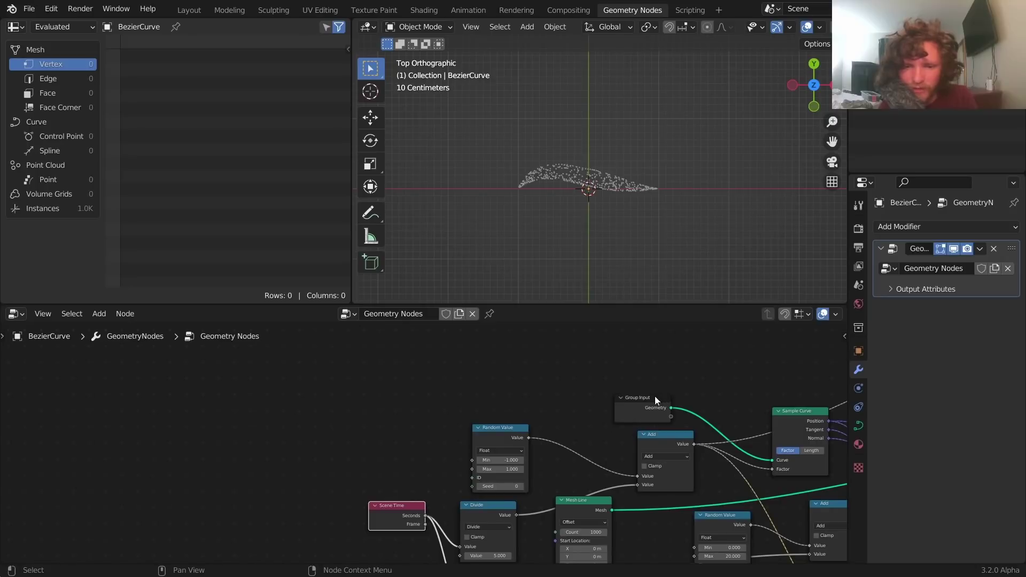
Step: Move the Group Input node aside and insert a Trim Curve node between it and Sample Curve
{"action": "left_click_drag", "start_coordinate": [655, 400], "coordinate": [378, 377]}
{"action": "scroll", "coordinate": [436, 394], "scroll_direction": "up", "scroll_amount": 5}
{"action": "middle_click_drag", "start_coordinate": [435, 394], "coordinate": [365, 408]}
{"action": "key", "text": "shift+a"}
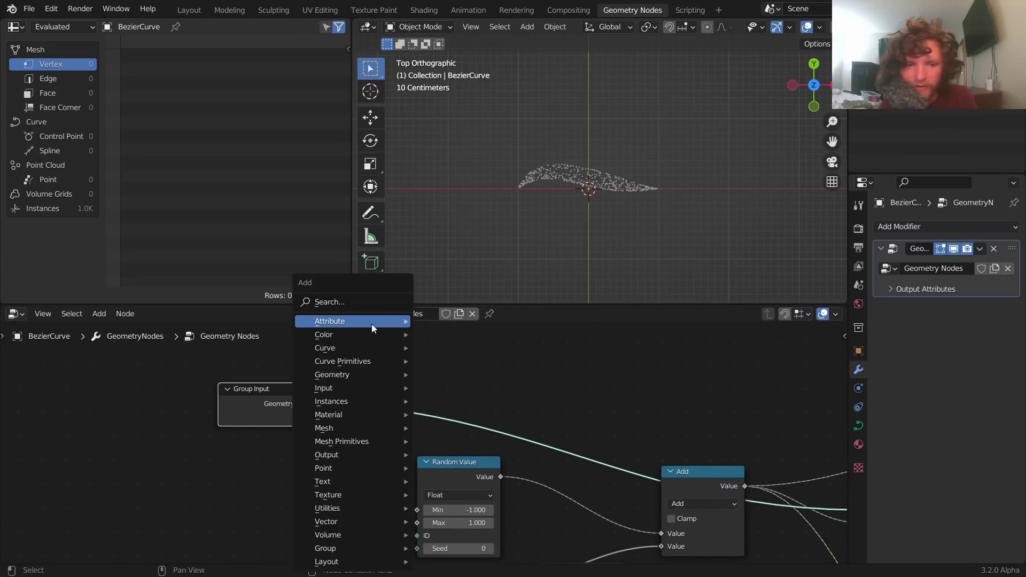
{"action": "left_click", "coordinate": [354, 298]}
{"action": "type", "text": "trim"}
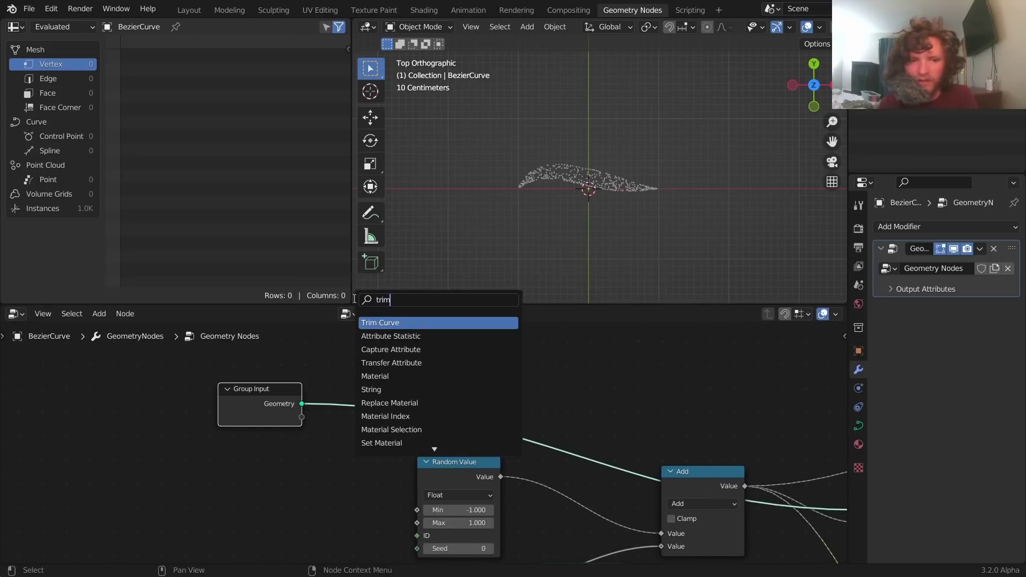
{"action": "key", "text": "Return"}
{"action": "left_click", "coordinate": [434, 366]}
{"action": "left_click_drag", "start_coordinate": [242, 403], "coordinate": [237, 397]}
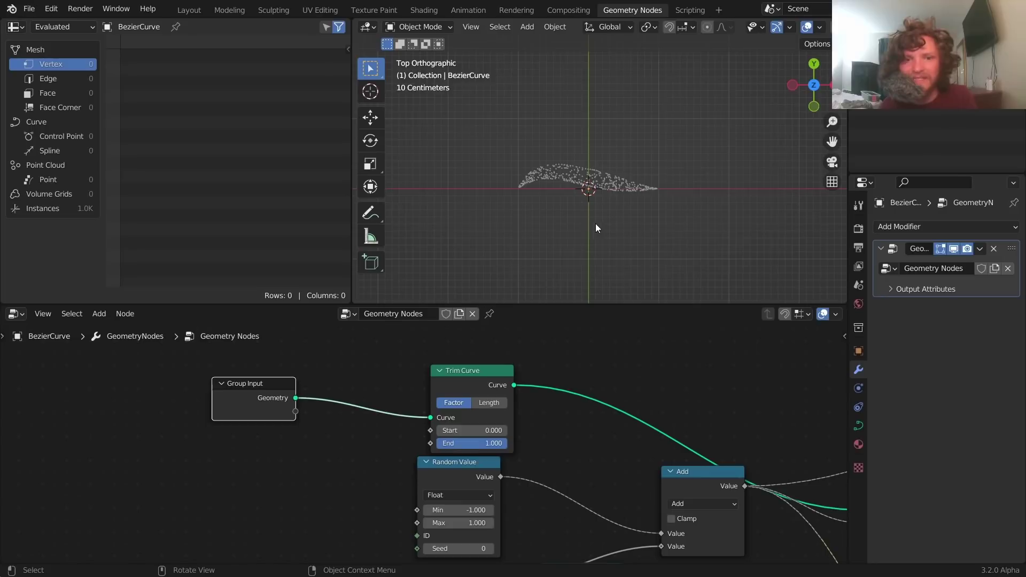
Step: Try extruding both control points of the Bezier curve, undo the extrusion, and return to Object Mode
{"action": "key", "text": "Tab"}
{"action": "left_click_drag", "start_coordinate": [502, 212], "coordinate": [627, 137]}
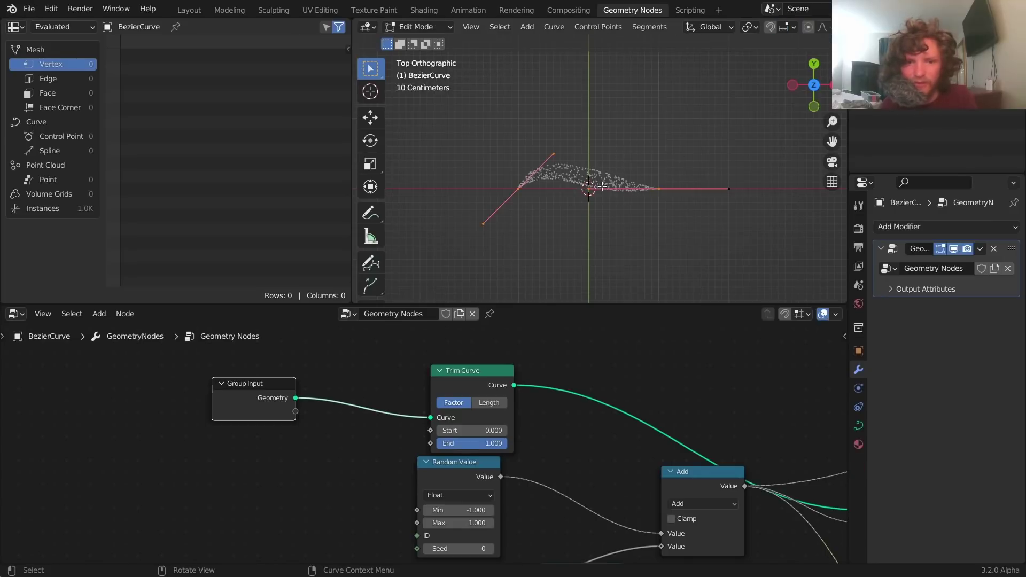
{"action": "key", "text": "e"}
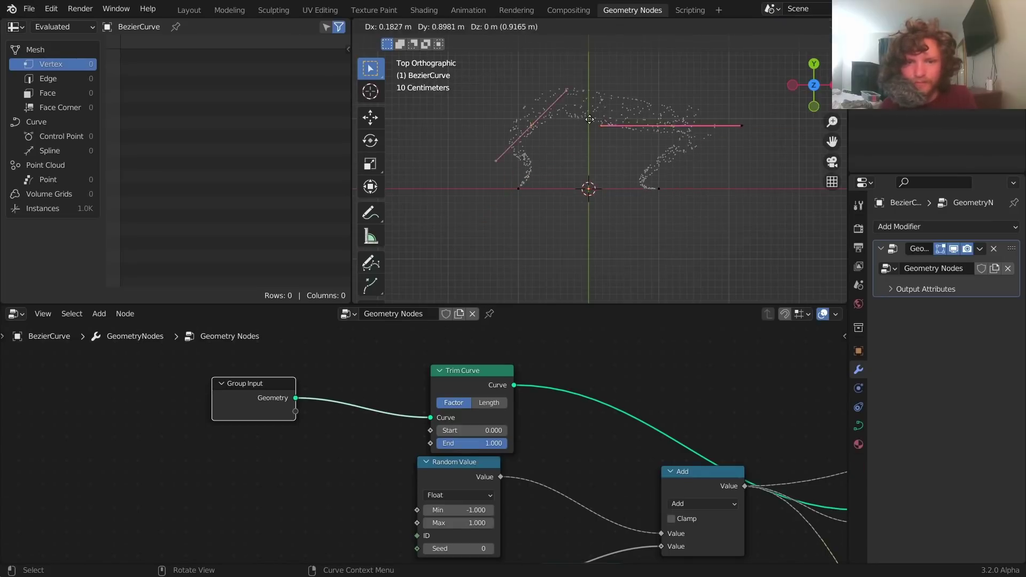
{"action": "left_click", "coordinate": [616, 155]}
{"action": "key", "text": "ctrl+z"}
{"action": "key", "text": "Tab"}
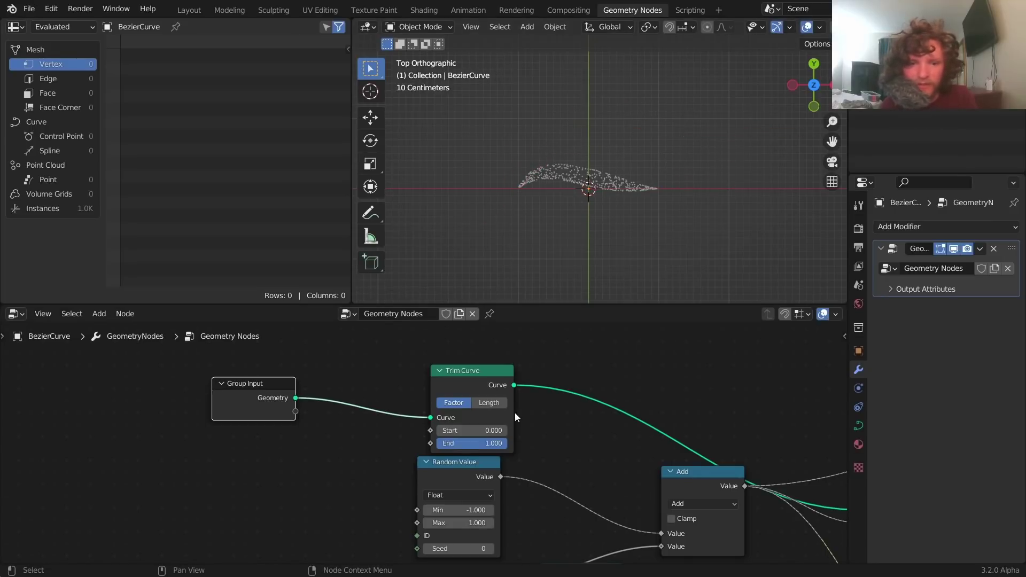
Step: Try varying the Trim Curve node's Start and End factors to examine their effect on the points
{"action": "scroll", "coordinate": [565, 229], "scroll_direction": "up", "scroll_amount": 4}
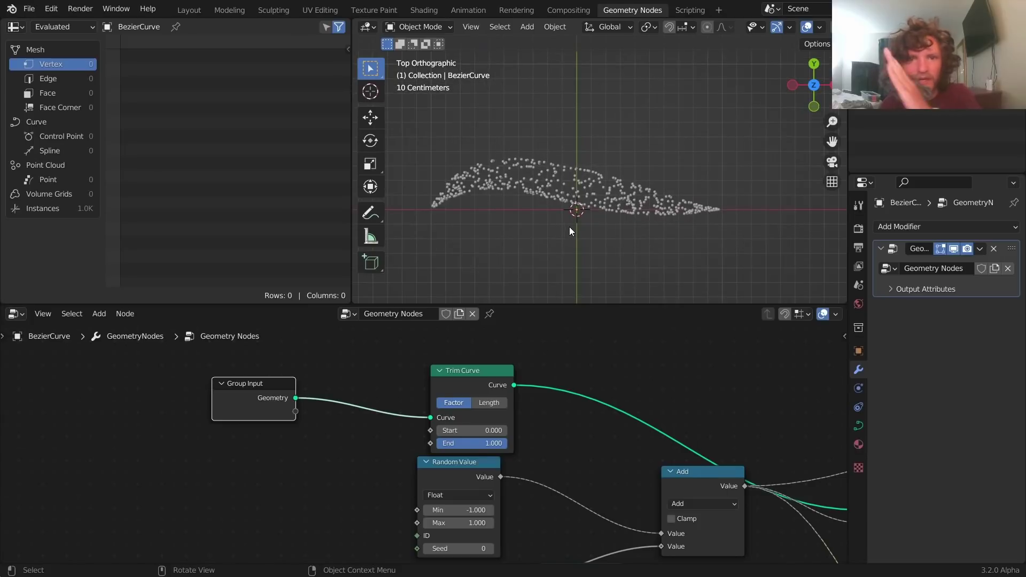
{"action": "left_click_drag", "start_coordinate": [455, 431], "coordinate": [514, 447]}
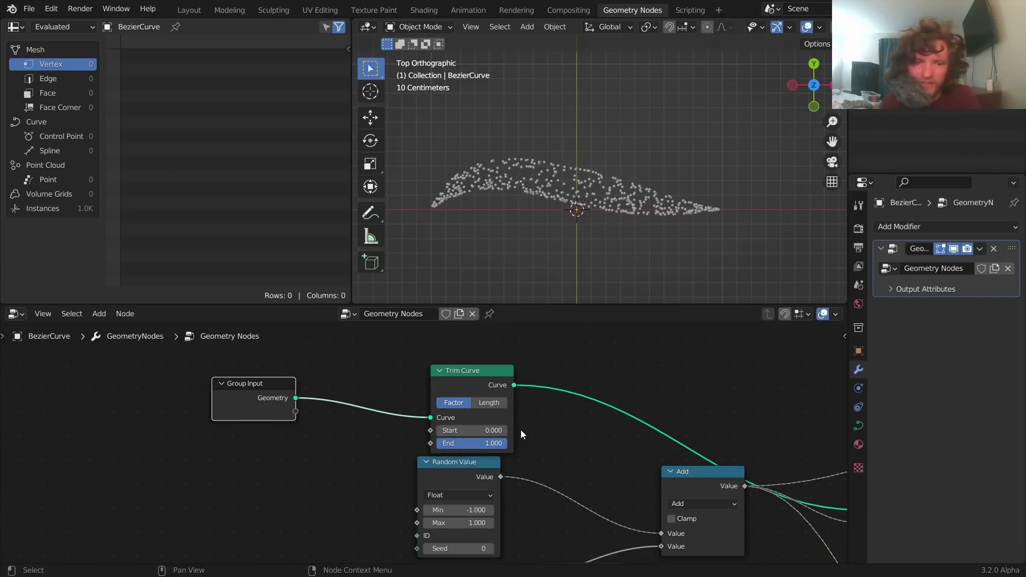
{"action": "scroll", "coordinate": [521, 432], "scroll_direction": "down", "scroll_amount": 4}
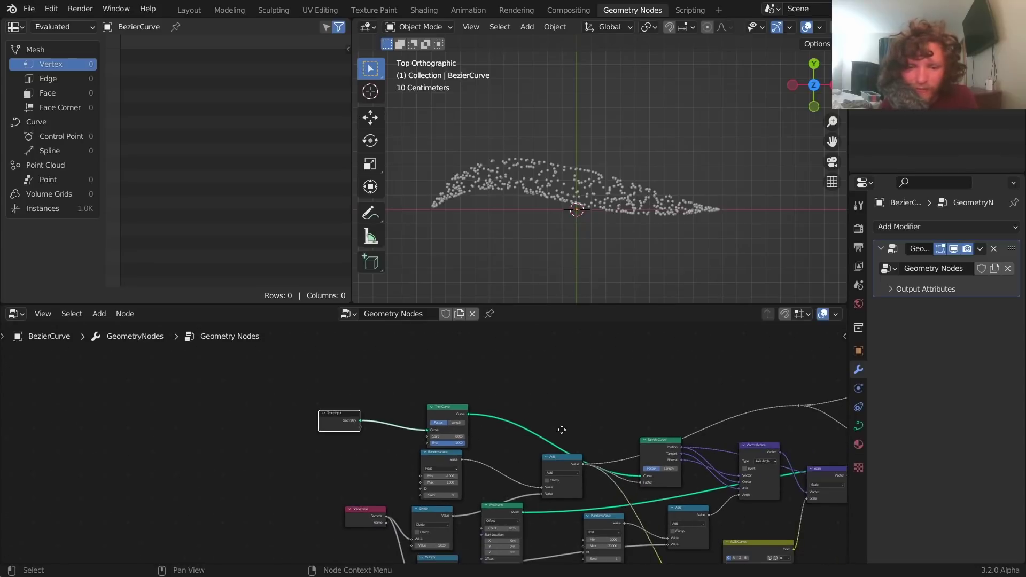
{"action": "middle_click_drag", "start_coordinate": [562, 429], "coordinate": [541, 392]}
{"action": "middle_click_drag", "start_coordinate": [256, 355], "coordinate": [499, 421]}
{"action": "scroll", "coordinate": [502, 414], "scroll_direction": "up", "scroll_amount": 2}
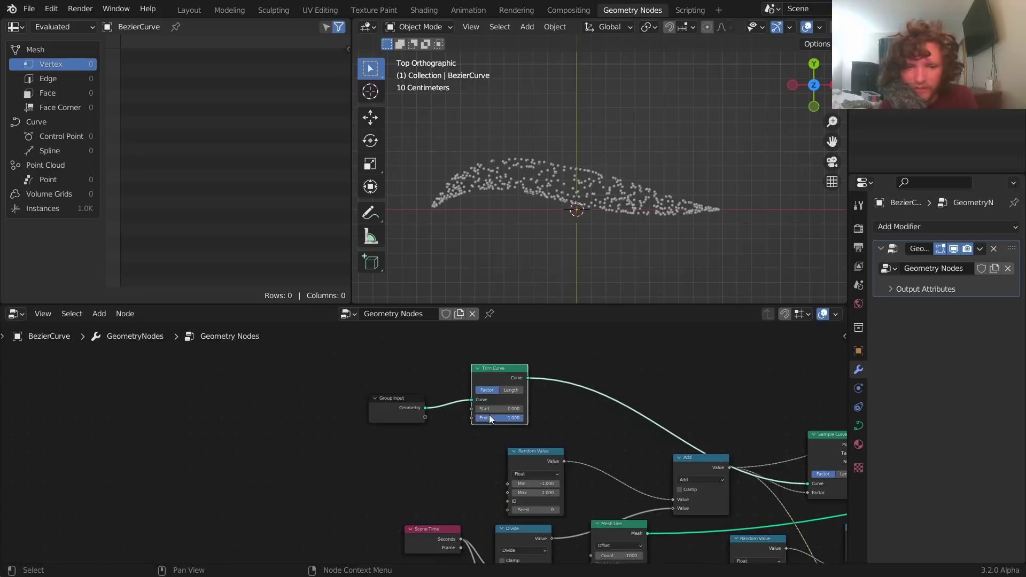
{"action": "left_click_drag", "start_coordinate": [508, 419], "coordinate": [563, 428]}
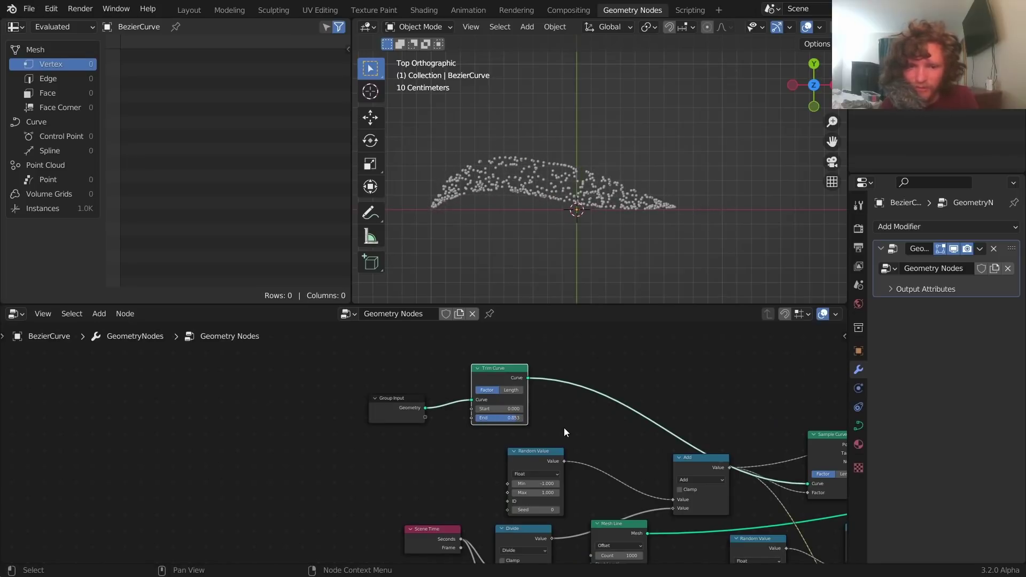
Step: Move the Scene Time node aside, connect its Seconds output to Trim Curve's End, and preview the animation
{"action": "scroll", "coordinate": [563, 427], "scroll_direction": "up", "scroll_amount": 2}
{"action": "middle_click_drag", "start_coordinate": [468, 534], "coordinate": [486, 463]}
{"action": "left_click_drag", "start_coordinate": [457, 488], "coordinate": [267, 462]}
{"action": "scroll", "coordinate": [301, 429], "scroll_direction": "up", "scroll_amount": 1}
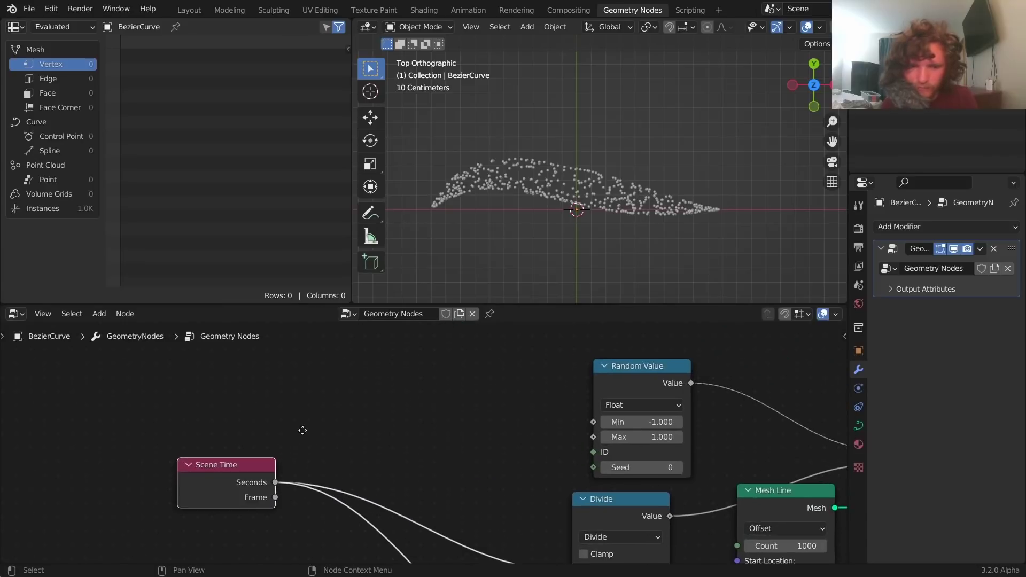
{"action": "scroll", "coordinate": [305, 432], "scroll_direction": "down", "scroll_amount": 1}
{"action": "middle_click_drag", "start_coordinate": [312, 435], "coordinate": [310, 489]}
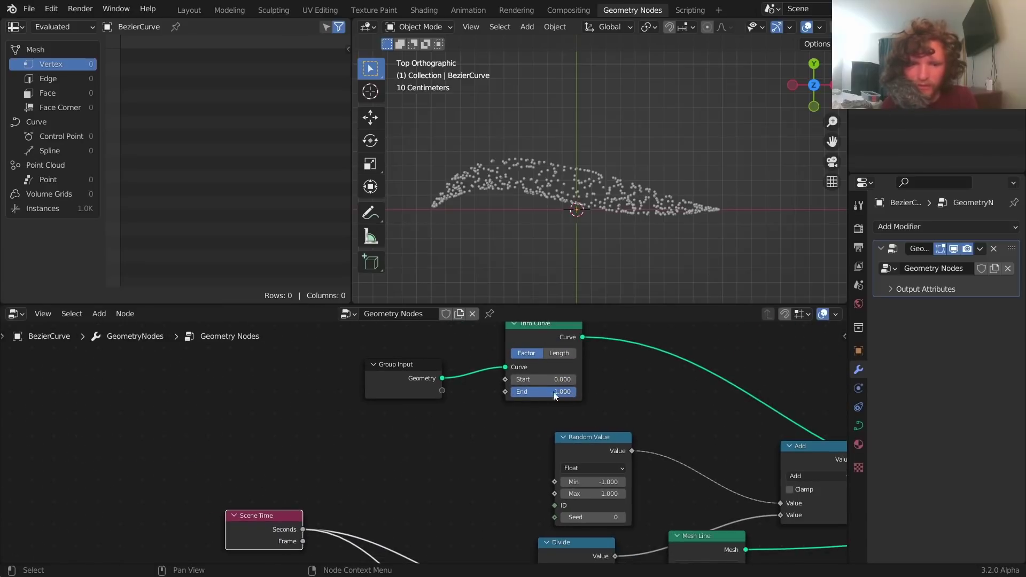
{"action": "mouse_move", "coordinate": [553, 392]}
{"action": "left_mouse_down"}
{"action": "mouse_move", "coordinate": [492, 393]}
{"action": "mouse_move", "coordinate": [553, 392]}
{"action": "left_mouse_up"}
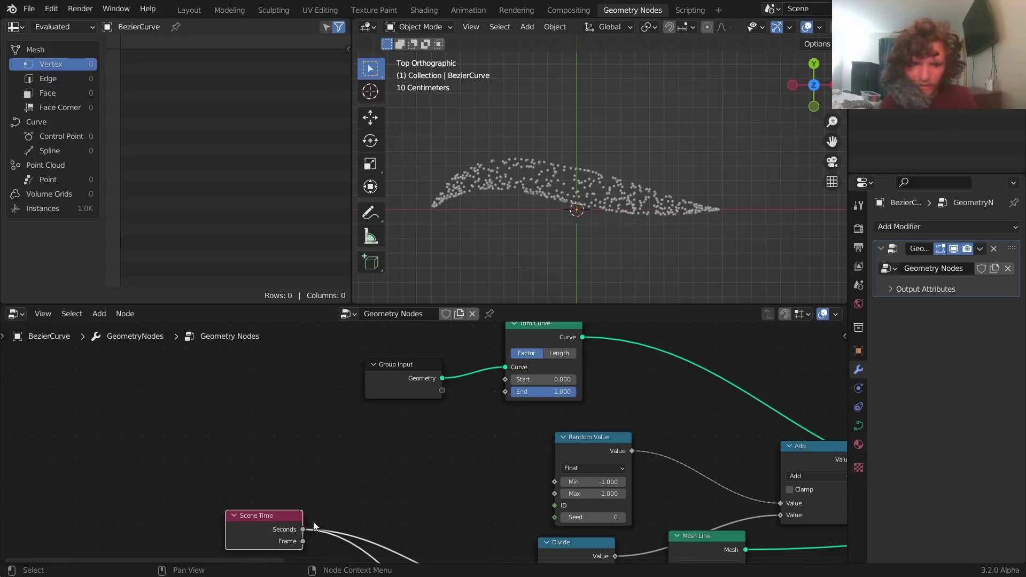
{"action": "left_click_drag", "start_coordinate": [303, 529], "coordinate": [505, 393]}
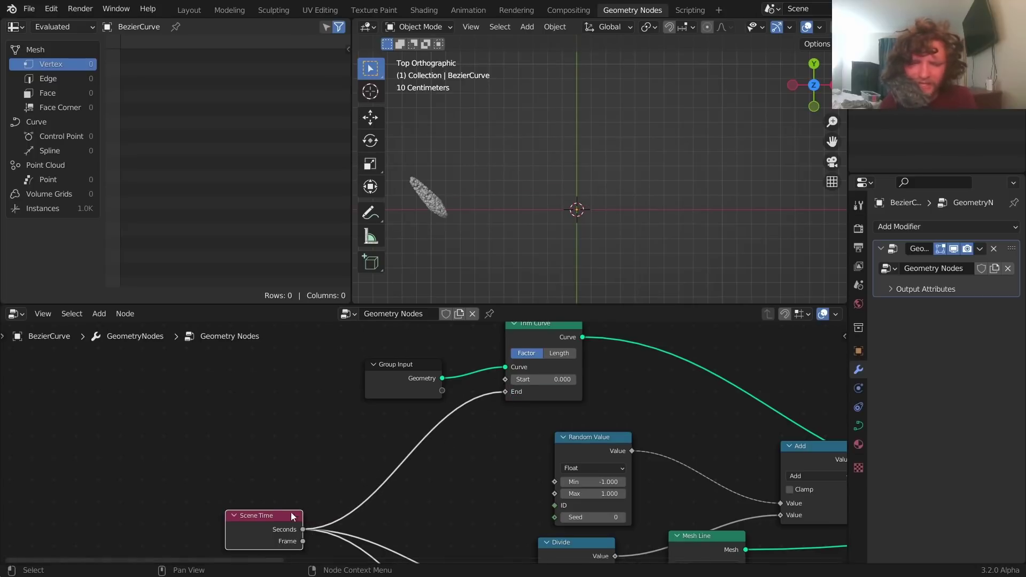
{"action": "middle_click_drag", "start_coordinate": [254, 532], "coordinate": [291, 484]}
{"action": "key", "text": "space"}
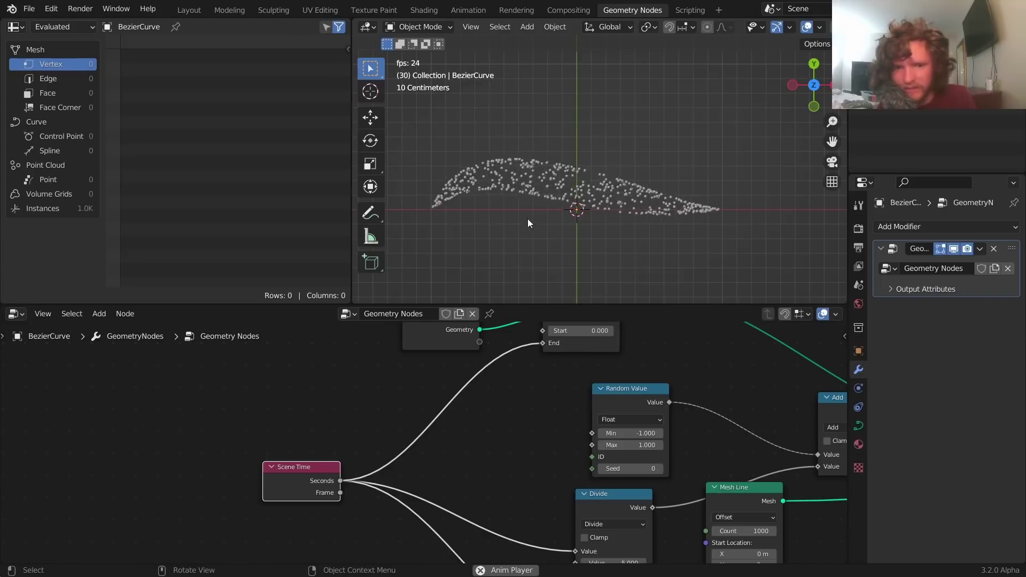
Step: Insert a duplicated Divide node between Scene Time and Trim Curve, change it to Power, and preview from the first frame
{"action": "key", "text": "shift+d"}
{"action": "left_click", "coordinate": [450, 366]}
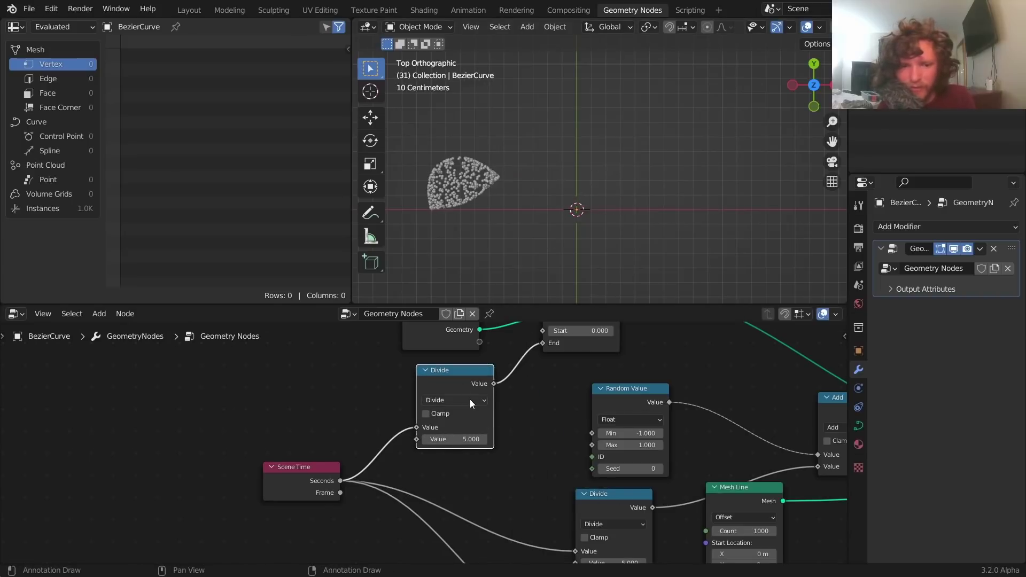
{"action": "left_click", "coordinate": [470, 400]}
{"action": "left_click", "coordinate": [480, 409]}
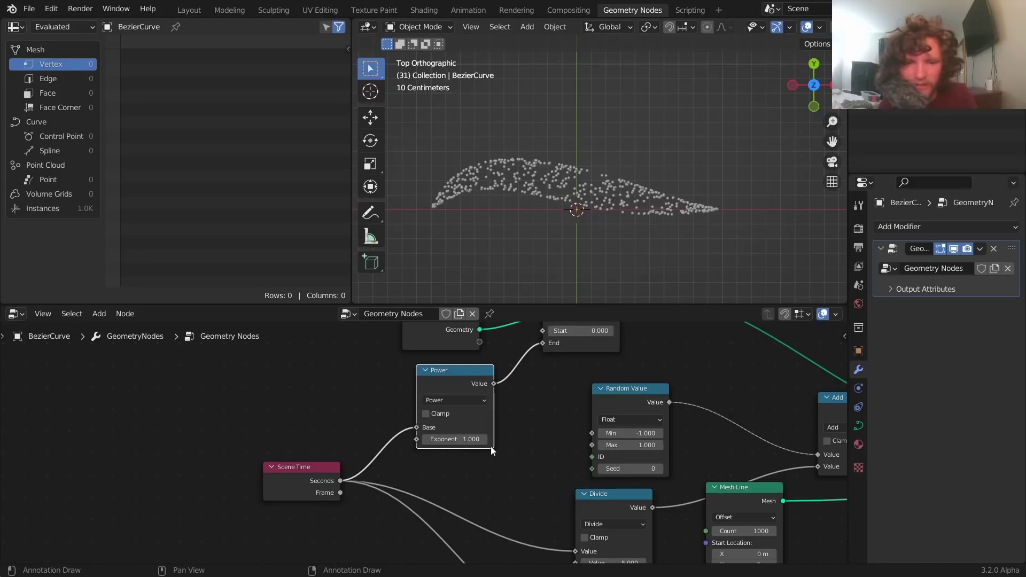
{"action": "key", "text": "shift+Left"}
{"action": "key", "text": "space"}
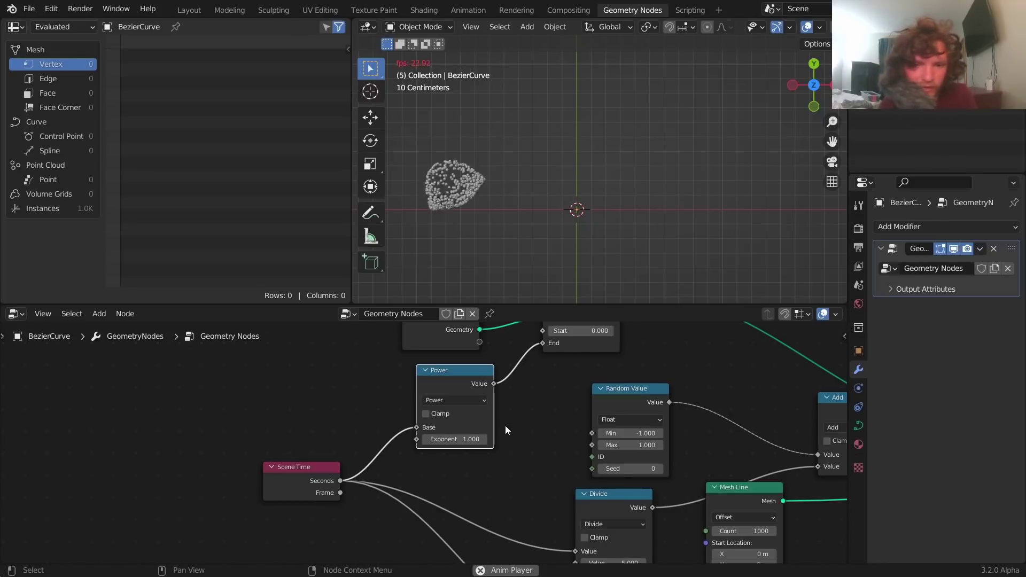
{"action": "key", "text": "space"}
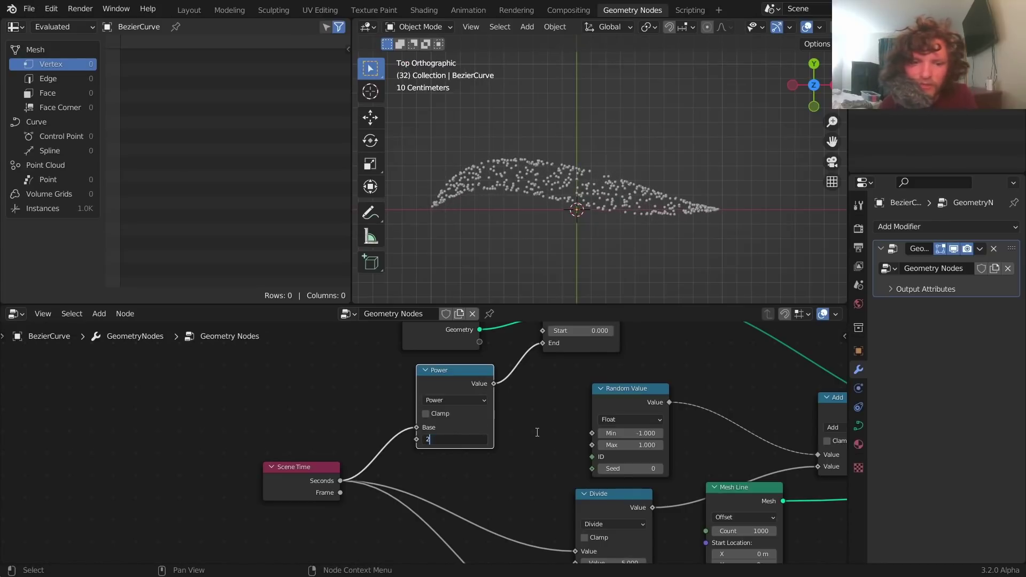
Step: Test exponents of 2 and 4 in the Power node with playback, and settle on an exponent of 2.5
{"action": "key", "text": "shift+Left"}
{"action": "key", "text": "space"}
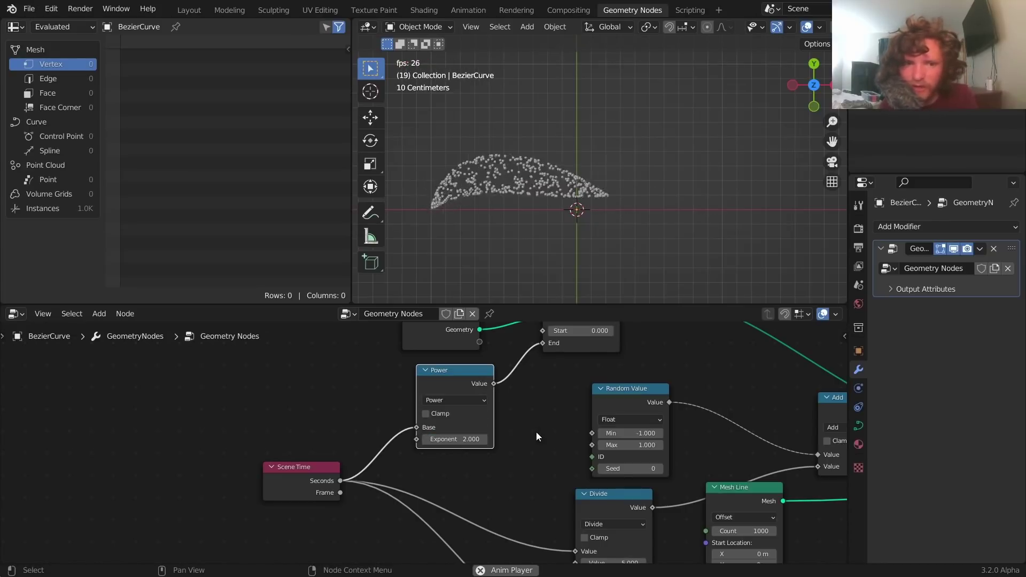
{"action": "key", "text": "space"}
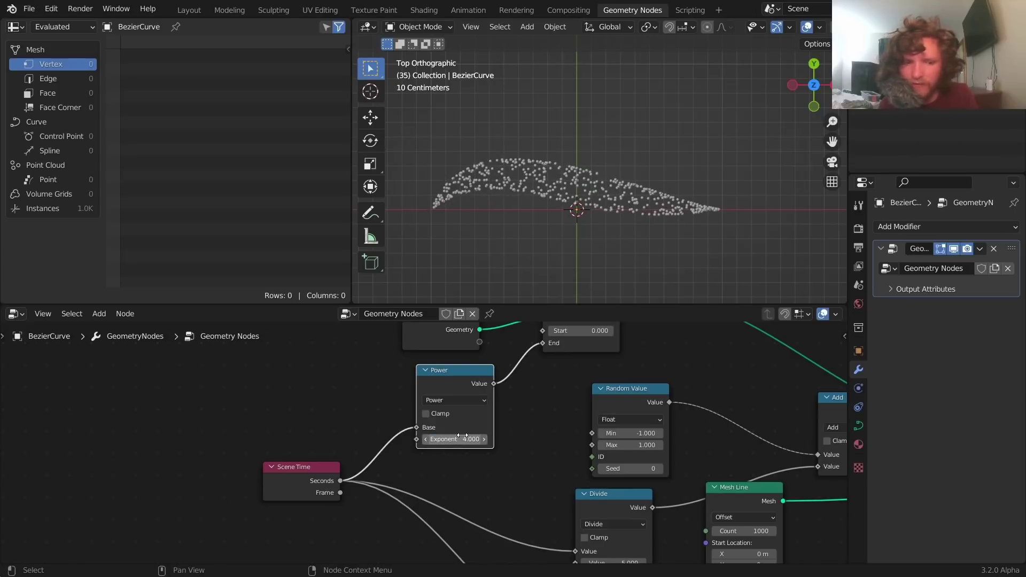
{"action": "key", "text": "shift+Left"}
{"action": "key", "text": "space"}
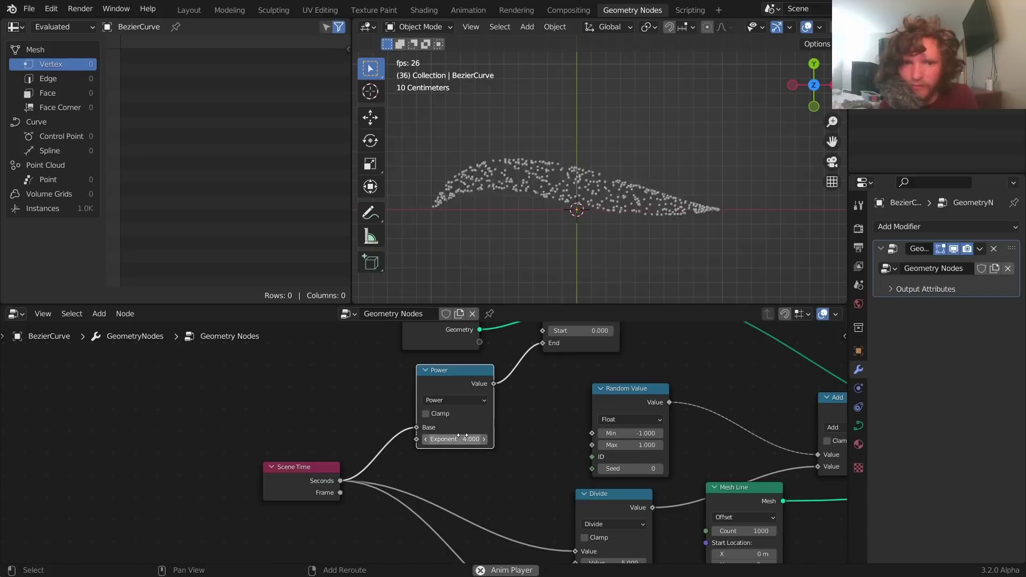
{"action": "key", "text": "space"}
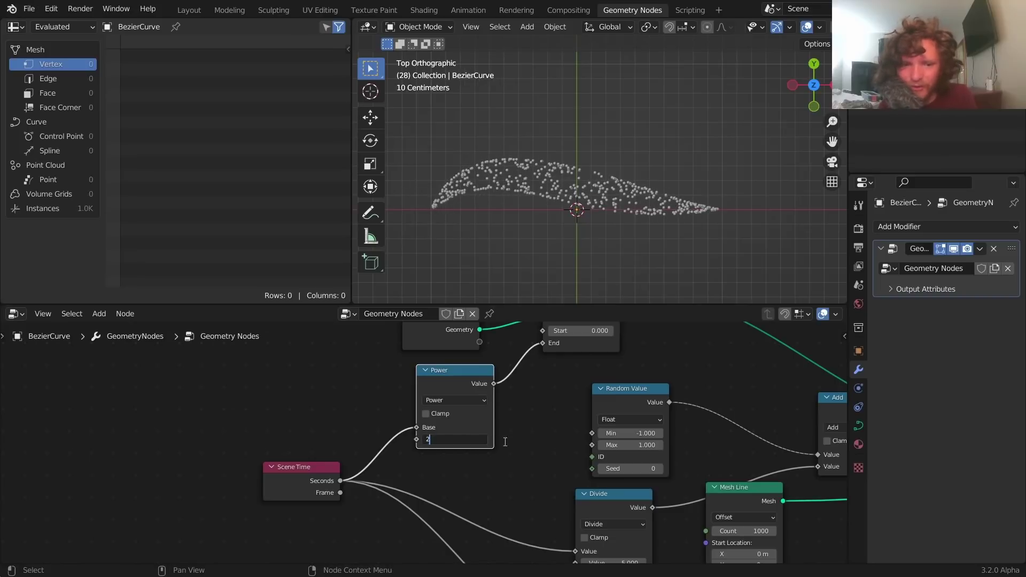
{"action": "left_click", "coordinate": [469, 441]}
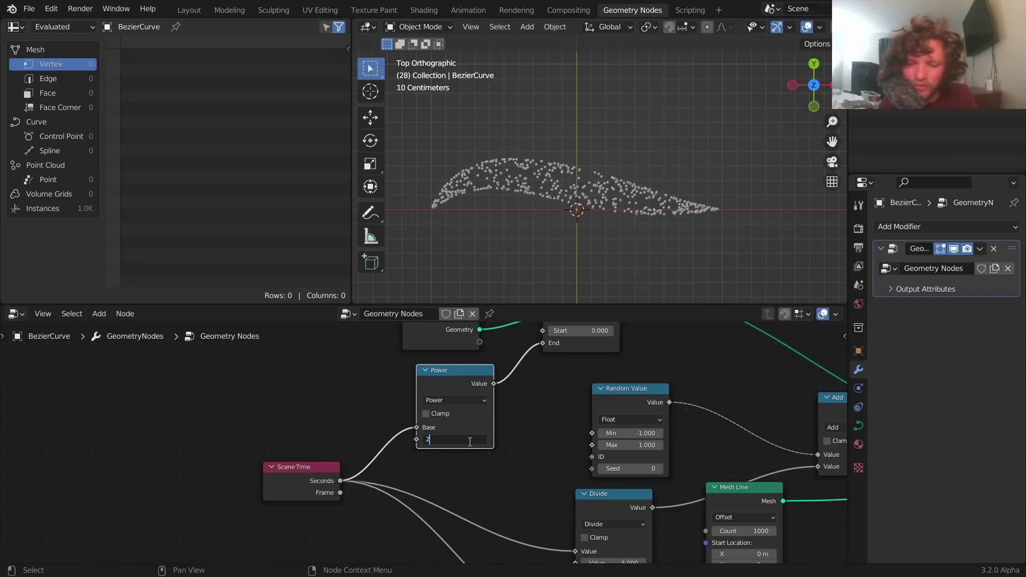
{"action": "key", "text": "shift+Left"}
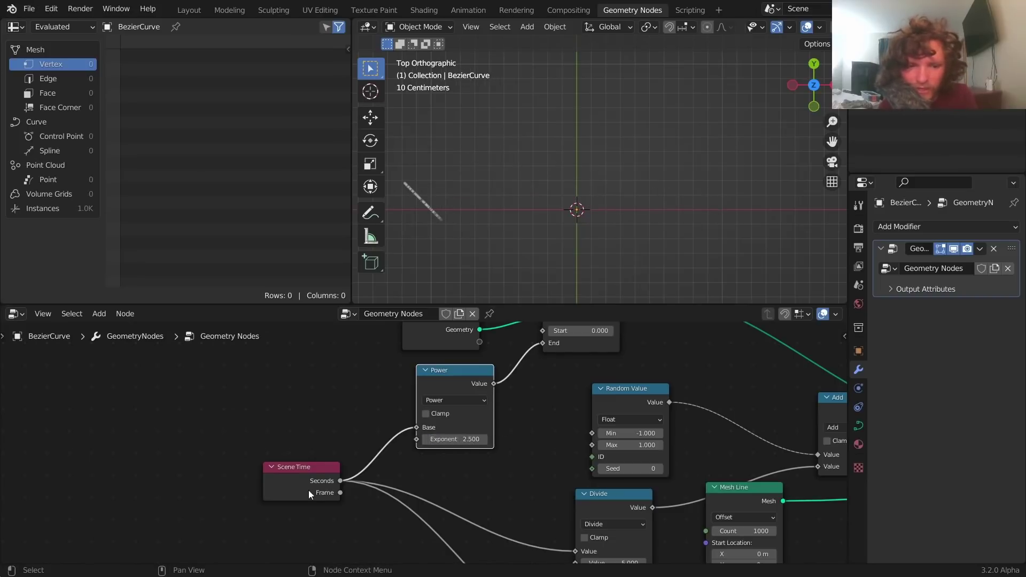
Step: Insert a duplicate of the Power node after Scene Time, change it to Multiply with a value of 2, and preview
{"action": "left_click_drag", "start_coordinate": [309, 491], "coordinate": [236, 515]}
{"action": "left_click", "coordinate": [437, 384]}
{"action": "key", "text": "shift+d"}
{"action": "left_click", "coordinate": [335, 415]}
{"action": "left_click", "coordinate": [345, 427]}
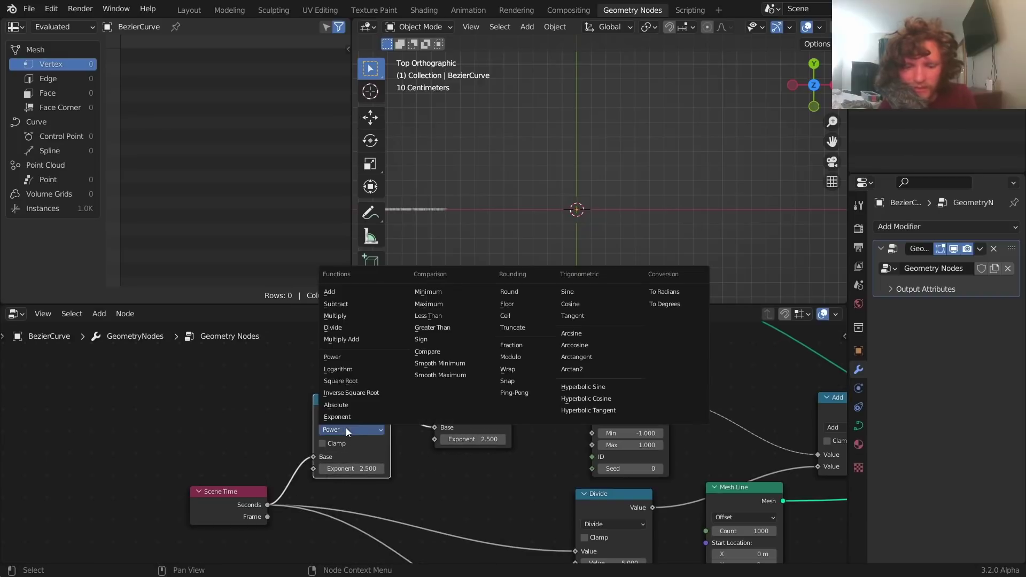
{"action": "left_click", "coordinate": [335, 316]}
{"action": "left_click", "coordinate": [368, 469]}
{"action": "key", "text": "space"}
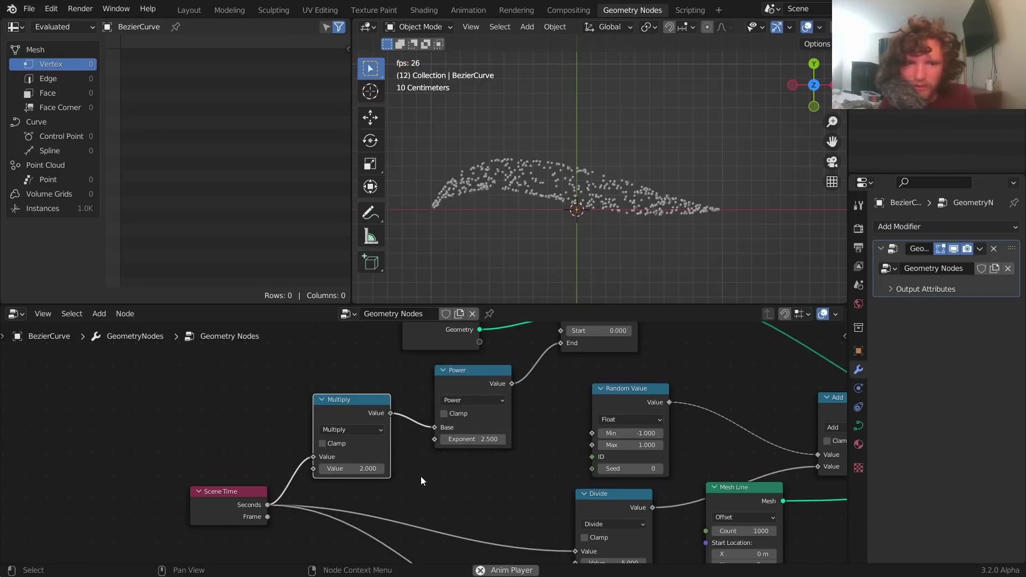
Step: Try values of 1 and 0.4 in the Multiply node feeding Power, previewing the animation with each
{"action": "left_click", "coordinate": [363, 469]}
{"action": "type", "text": "1"}
{"action": "key", "text": "Return"}
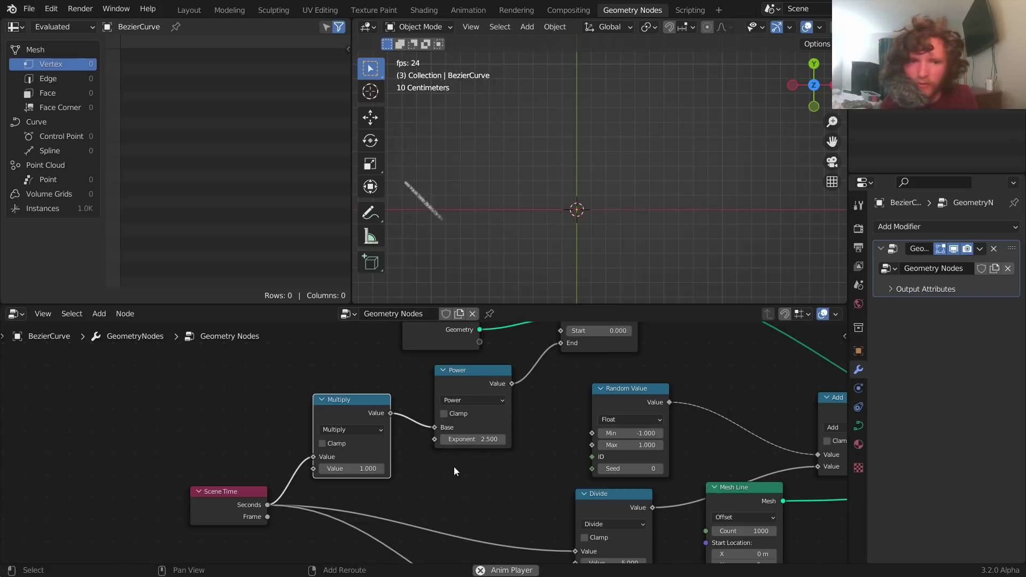
{"action": "key", "text": "Escape"}
{"action": "left_click", "coordinate": [364, 469]}
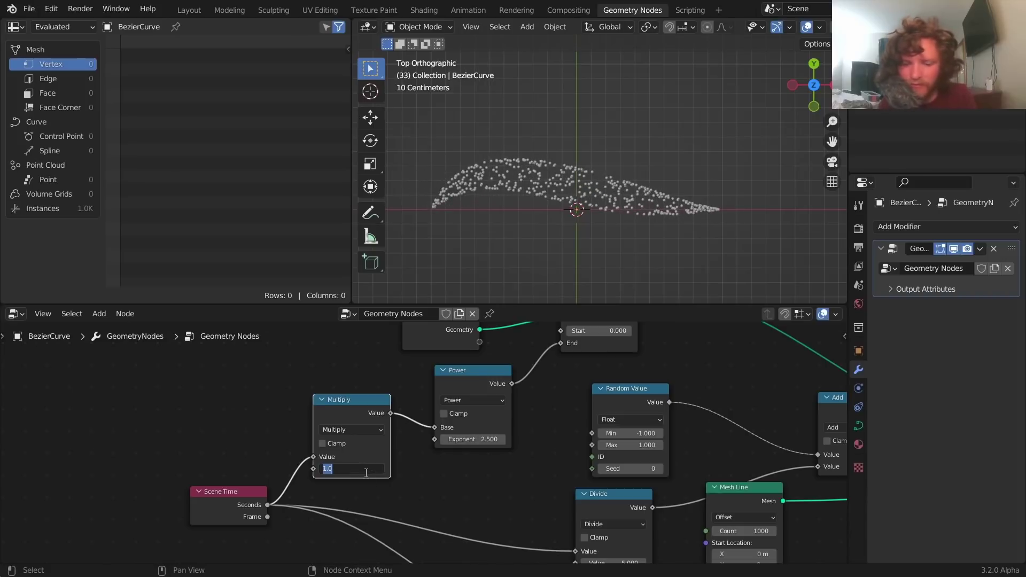
{"action": "type", "text": ".4"}
{"action": "key", "text": "Return"}
{"action": "key", "text": "space"}
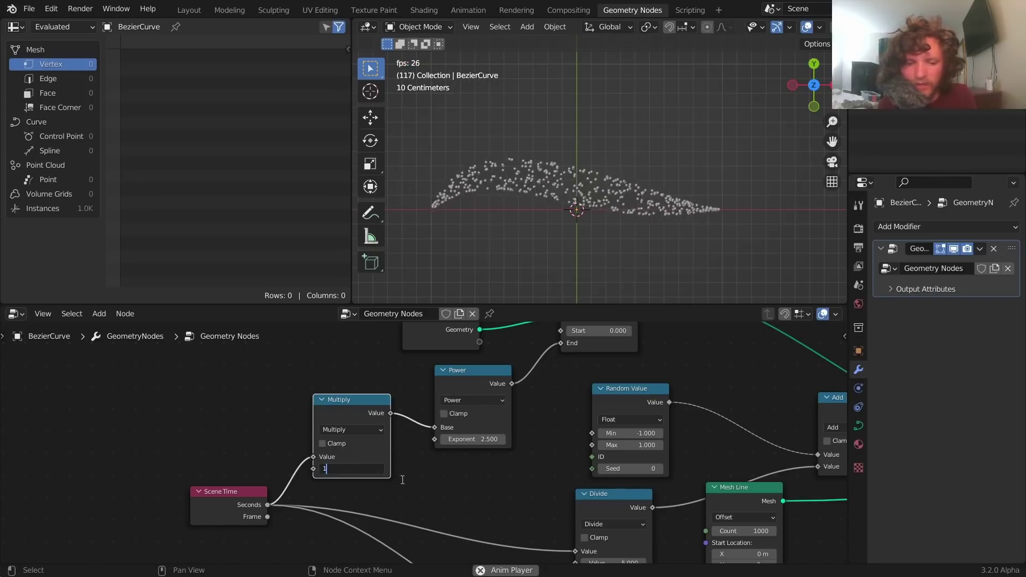
Step: Set the value of the Multiply node feeding Power to 1.3, preview the animation, and stop playback
{"action": "type", "text": "1.3"}
{"action": "key", "text": "Return"}
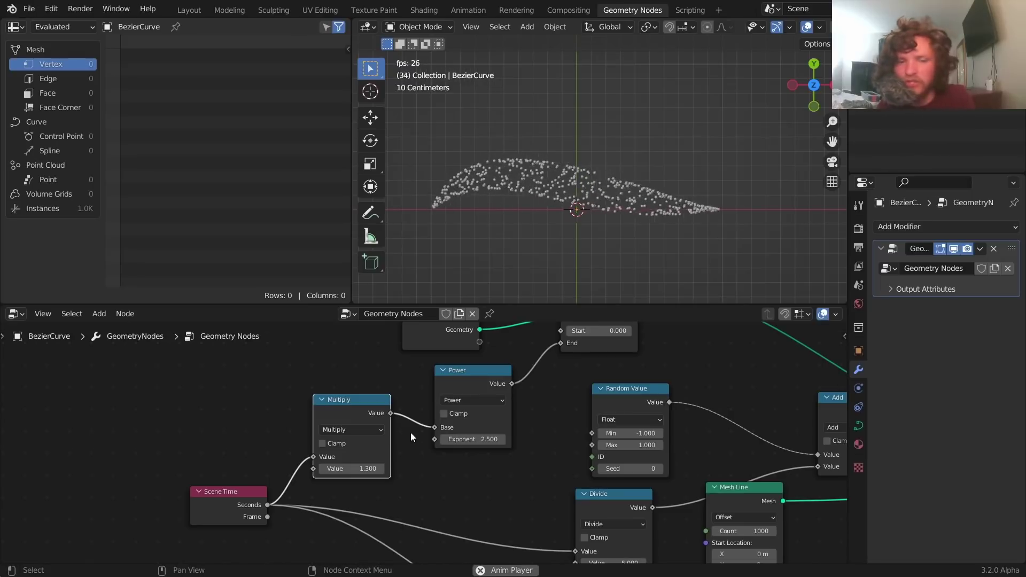
{"action": "key", "text": "space"}
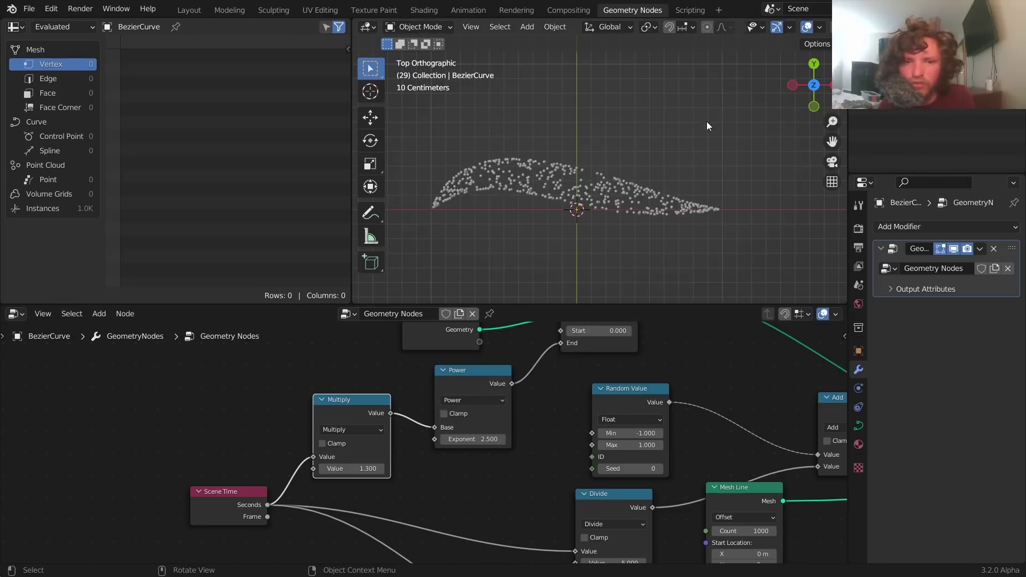
Step: Extrude a new control point from the Bezier curve's end, up and to the right, and preview the animation from the first frame
{"action": "key", "text": "Tab"}
{"action": "scroll", "coordinate": [684, 225], "scroll_direction": "down", "scroll_amount": 3}
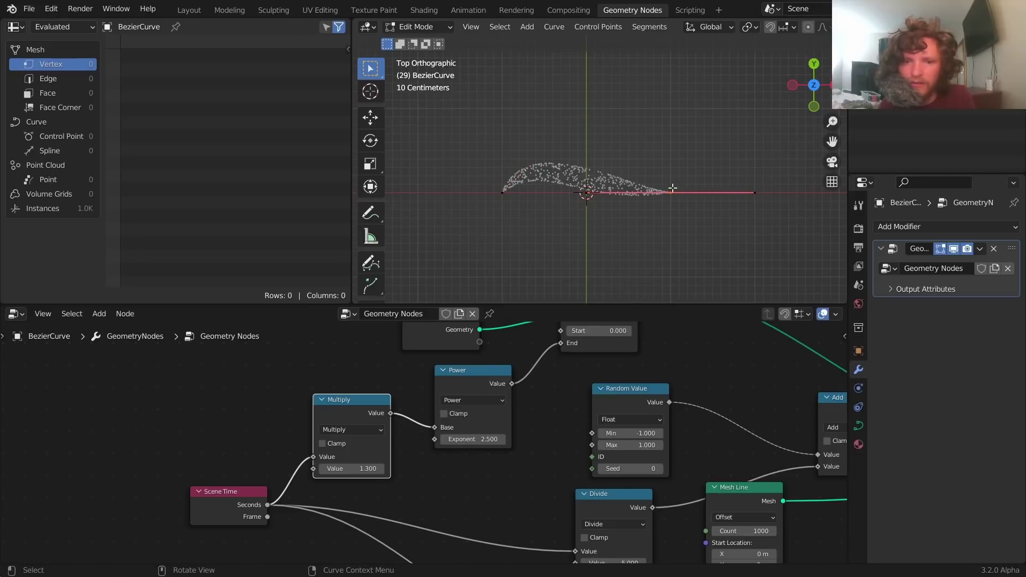
{"action": "key", "text": "e"}
{"action": "left_click", "coordinate": [807, 151]}
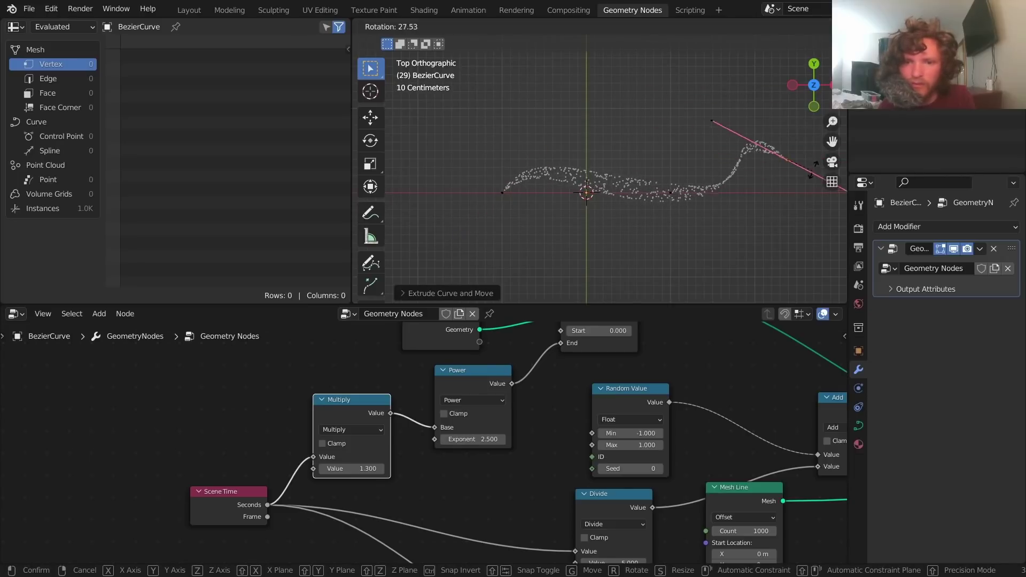
{"action": "key", "text": "Tab"}
{"action": "key", "text": "shift+Left"}
{"action": "key", "text": "space"}
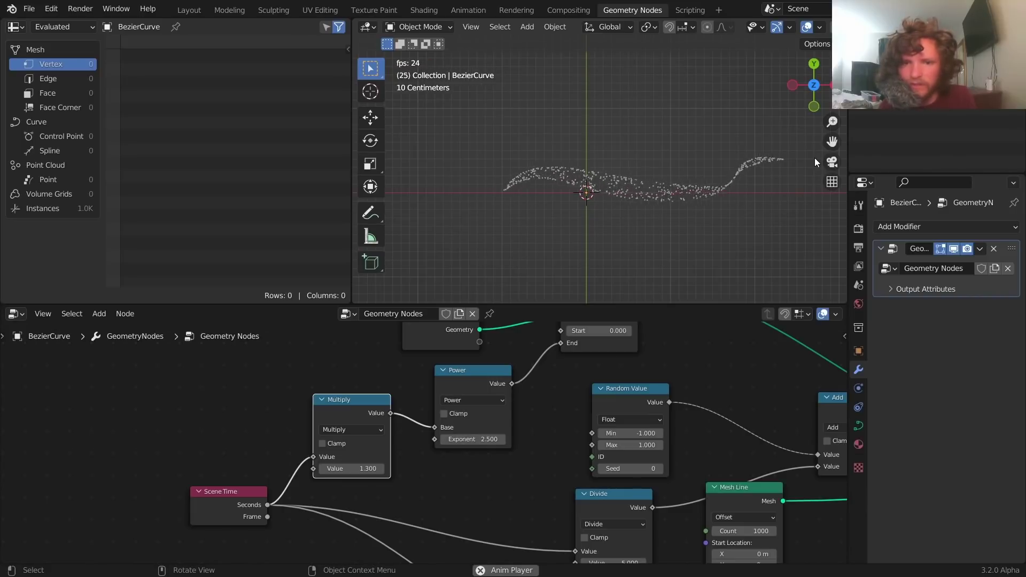
{"action": "key", "text": "space"}
Step: Rotate the extruded control point's handles so they slope upward to the right, and replay the animation from the start
{"action": "key", "text": "Tab"}
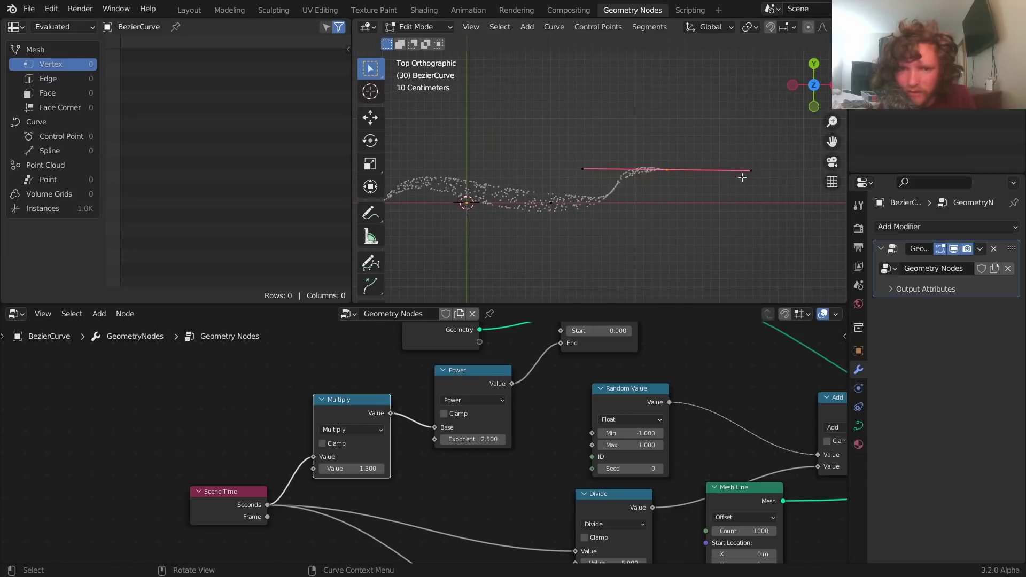
{"action": "key", "text": "r"}
{"action": "left_click", "coordinate": [727, 130]}
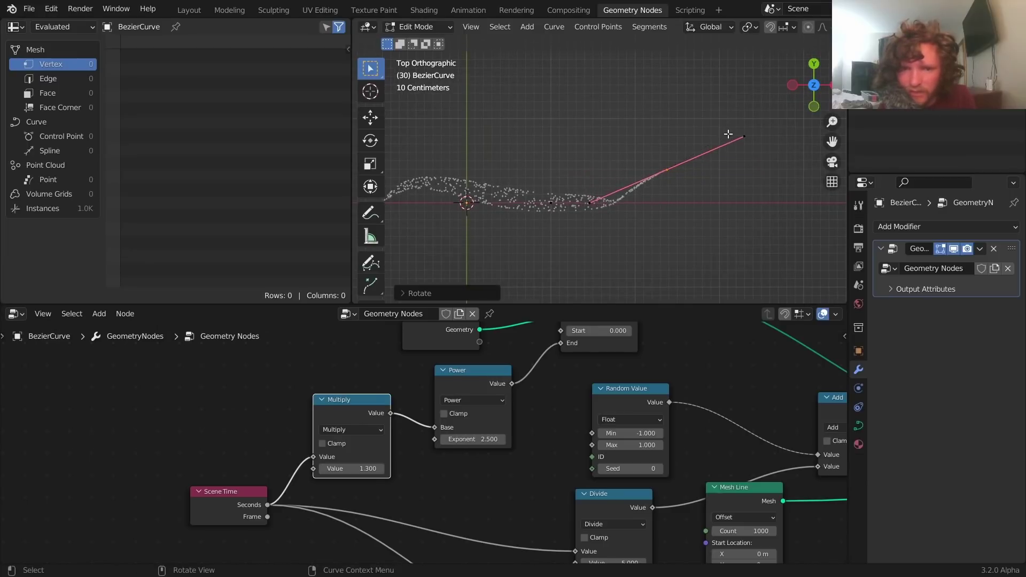
{"action": "scroll", "coordinate": [594, 219], "scroll_direction": "up", "scroll_amount": 2}
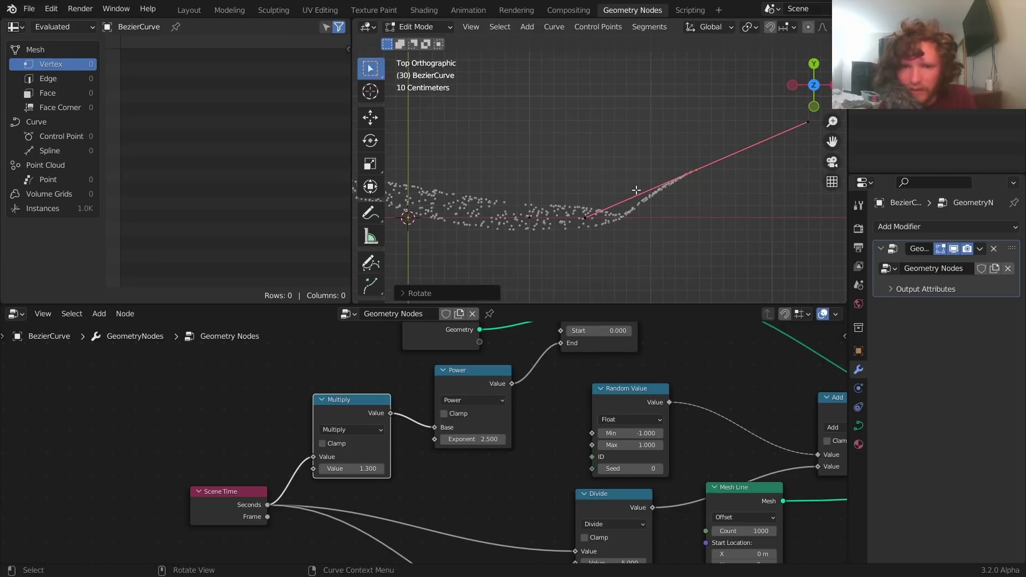
{"action": "key", "text": "Tab"}
{"action": "key", "text": "shift+Left"}
{"action": "key", "text": "space"}
{"action": "scroll", "coordinate": [626, 201], "scroll_direction": "down", "scroll_amount": 2}
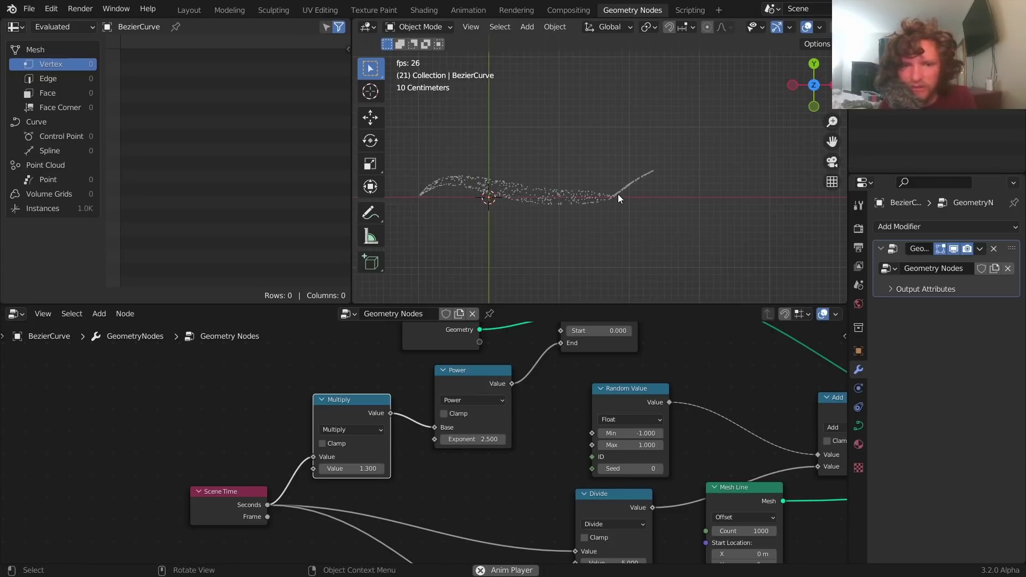
{"action": "key", "text": "space"}
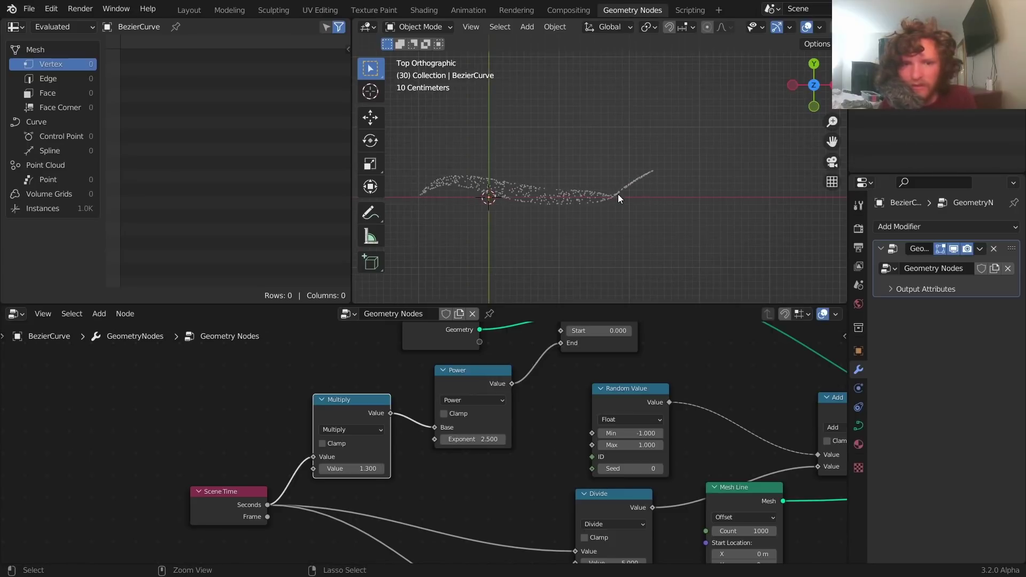
Step: Undo the handle rotation and the extrusion of the Bezier curve's end point
{"action": "key", "text": "ctrl+z"}
{"action": "key", "text": "ctrl+z"}
{"action": "key", "text": "ctrl+z"}
{"action": "key", "text": "ctrl+z"}
{"action": "key", "text": "ctrl+z"}
{"action": "key", "text": "ctrl+z"}
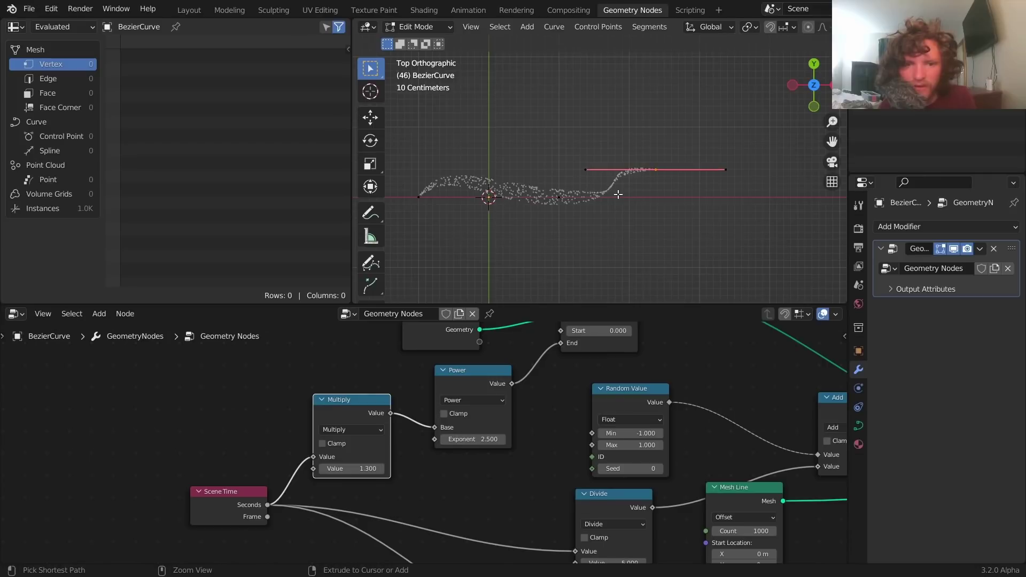
{"action": "key", "text": "ctrl+z"}
{"action": "key", "text": "ctrl+z"}
Step: Move the Group Input node farther away from Trim Curve and add a Curve Circle node below it
{"action": "scroll", "coordinate": [474, 370], "scroll_direction": "down", "scroll_amount": 3}
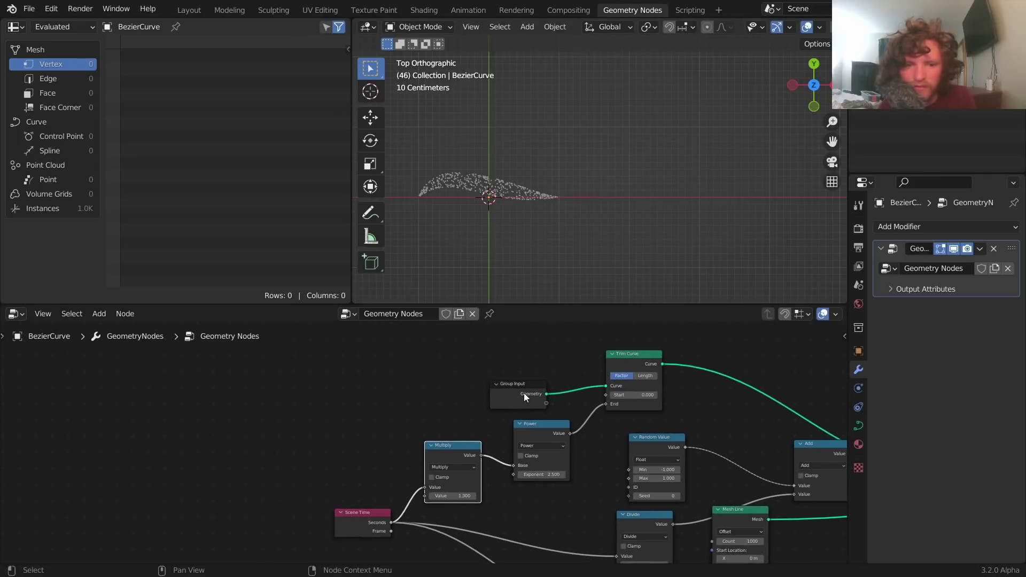
{"action": "left_click_drag", "start_coordinate": [524, 395], "coordinate": [348, 389]}
{"action": "key", "text": "shift+a"}
{"action": "type", "text": "c"}
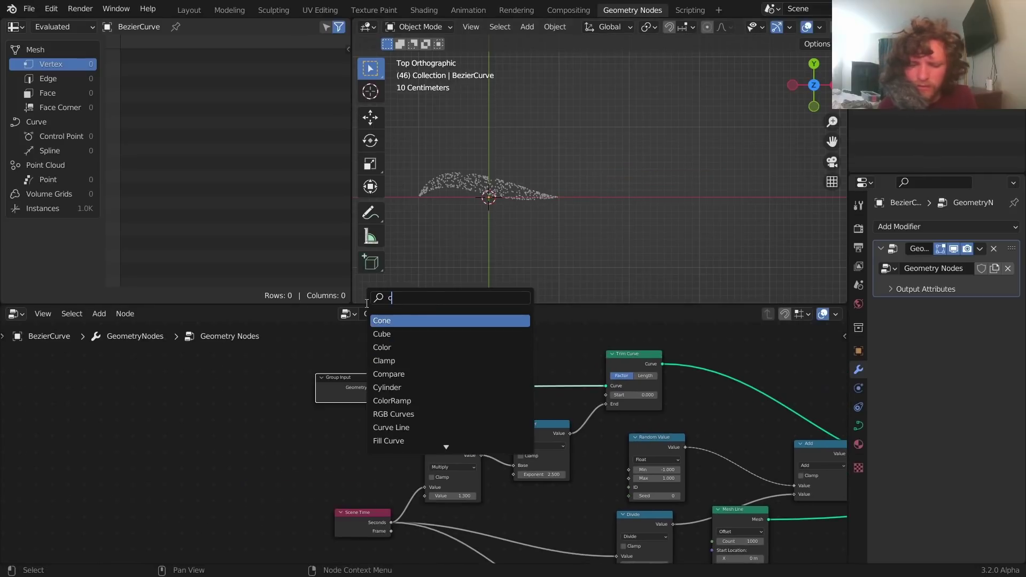
{"action": "type", "text": "irc"}
{"action": "key", "text": "Down"}
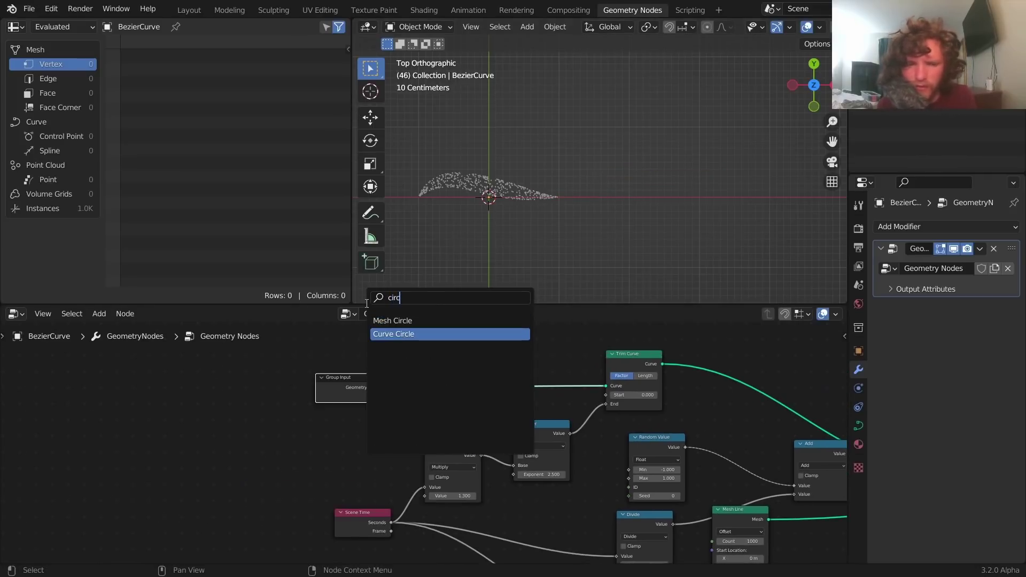
{"action": "key", "text": "Return"}
{"action": "left_click", "coordinate": [328, 423]}
Step: Insert a reroute on the link into Trim Curve, feed it from Curve Circle, and preview the animation
{"action": "right_click_drag", "start_coordinate": [460, 369], "coordinate": [393, 424], "text": "shift"}
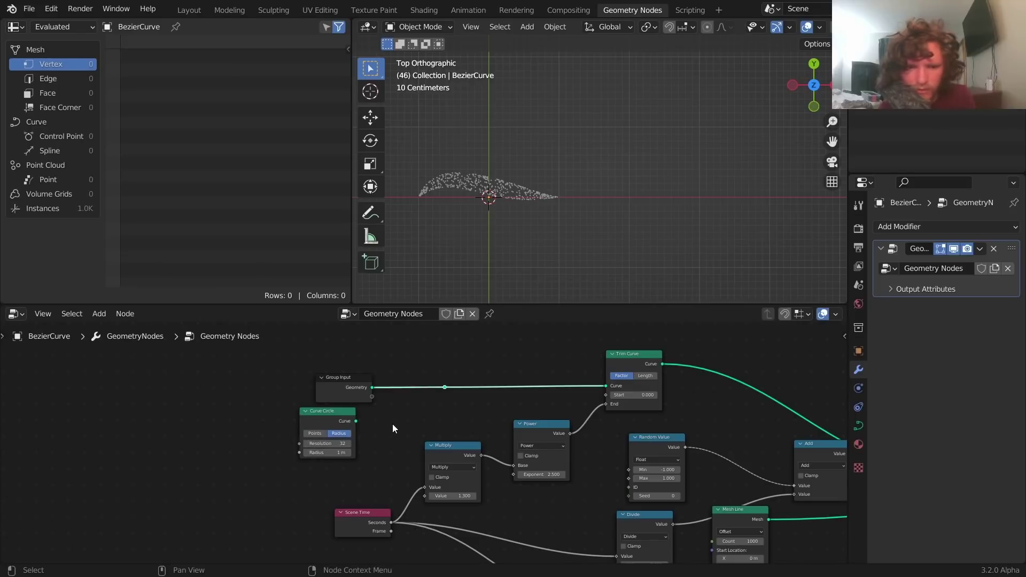
{"action": "left_click", "coordinate": [355, 420]}
{"action": "scroll", "coordinate": [348, 422], "scroll_direction": "up", "scroll_amount": 2}
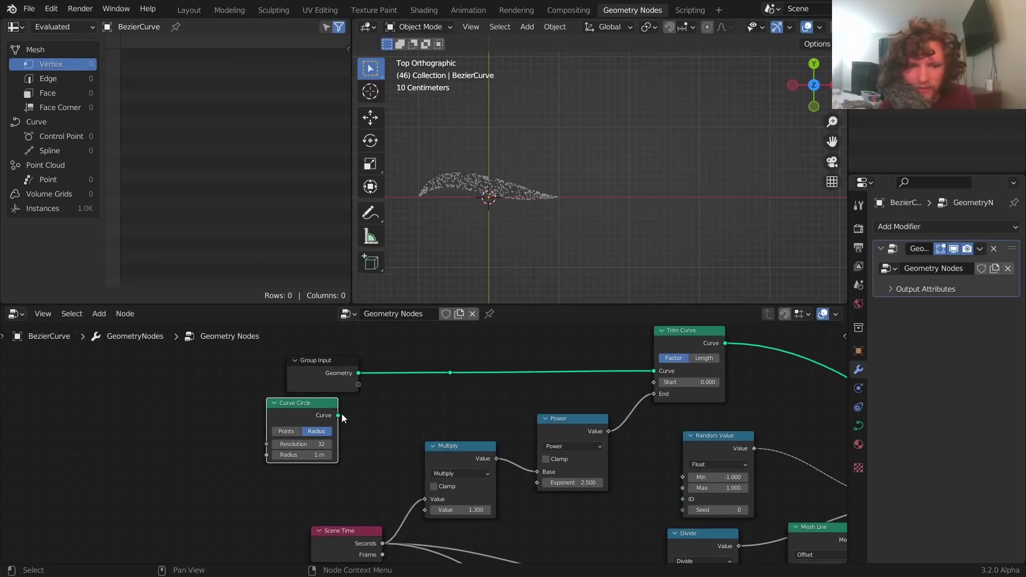
{"action": "left_click_drag", "start_coordinate": [338, 415], "coordinate": [450, 373]}
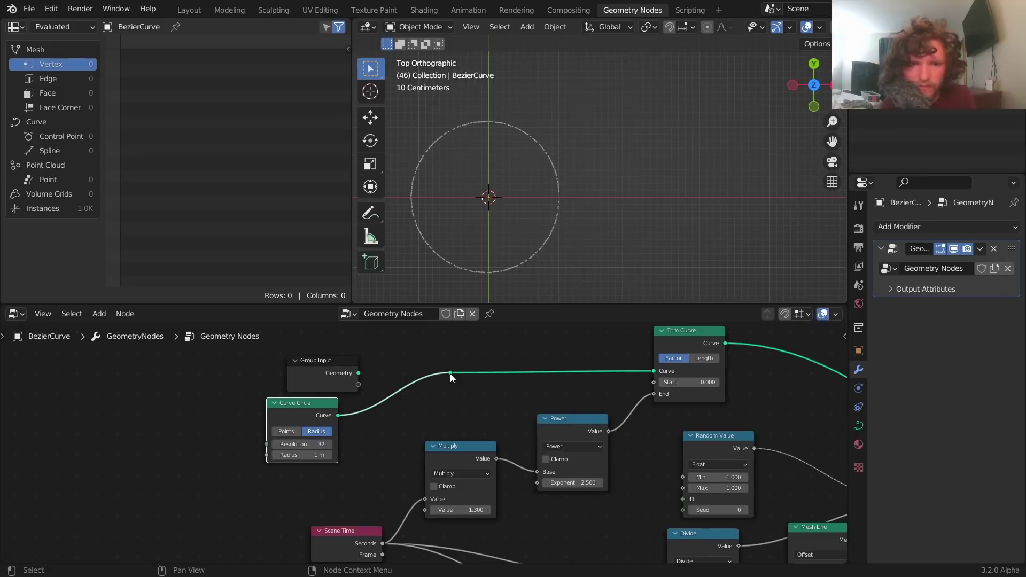
{"action": "key", "text": "shift+Left"}
{"action": "key", "text": "space"}
{"action": "key", "text": "space"}
Step: Insert a Set Spline Cyclic node with Cyclic off after Curve Circle, and preview the animation
{"action": "middle_click_drag", "start_coordinate": [309, 408], "coordinate": [463, 390]}
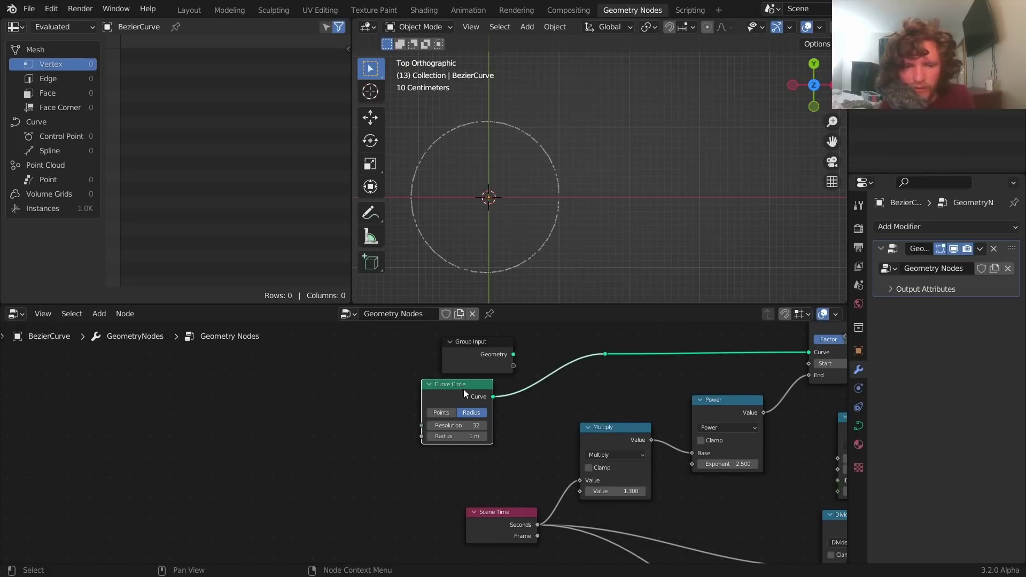
{"action": "left_click_drag", "start_coordinate": [464, 394], "coordinate": [290, 414]}
{"action": "key", "text": "shift+a"}
{"action": "left_click", "coordinate": [286, 308]}
{"action": "type", "text": "set "}
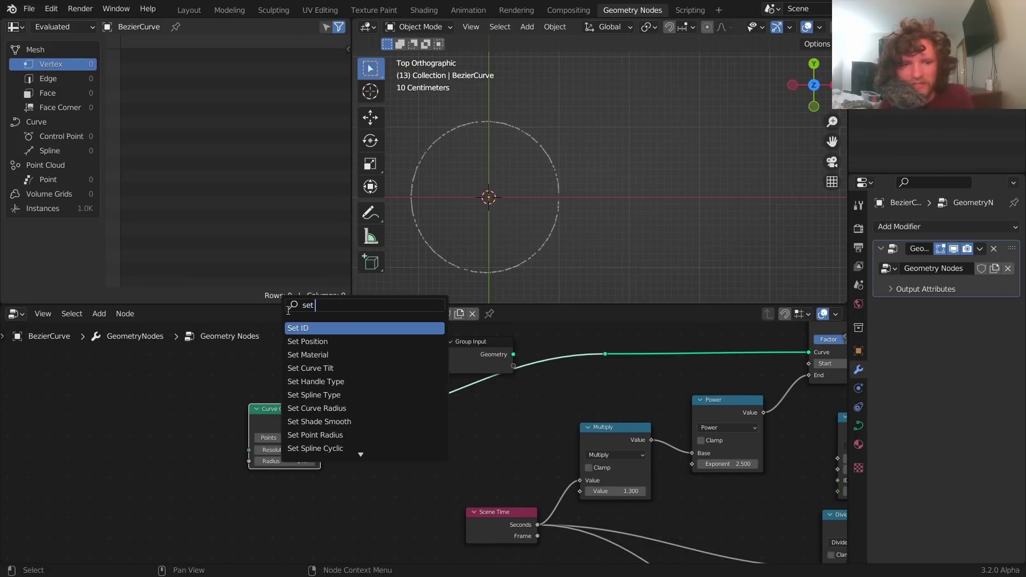
{"action": "type", "text": "c"}
{"action": "left_click", "coordinate": [330, 354]}
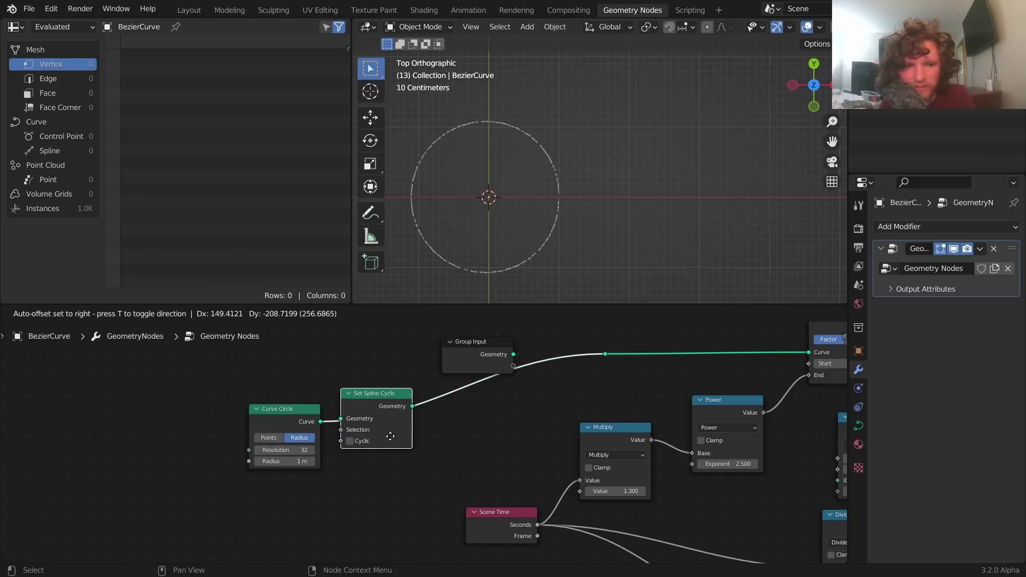
{"action": "left_click", "coordinate": [376, 446]}
{"action": "key", "text": "space"}
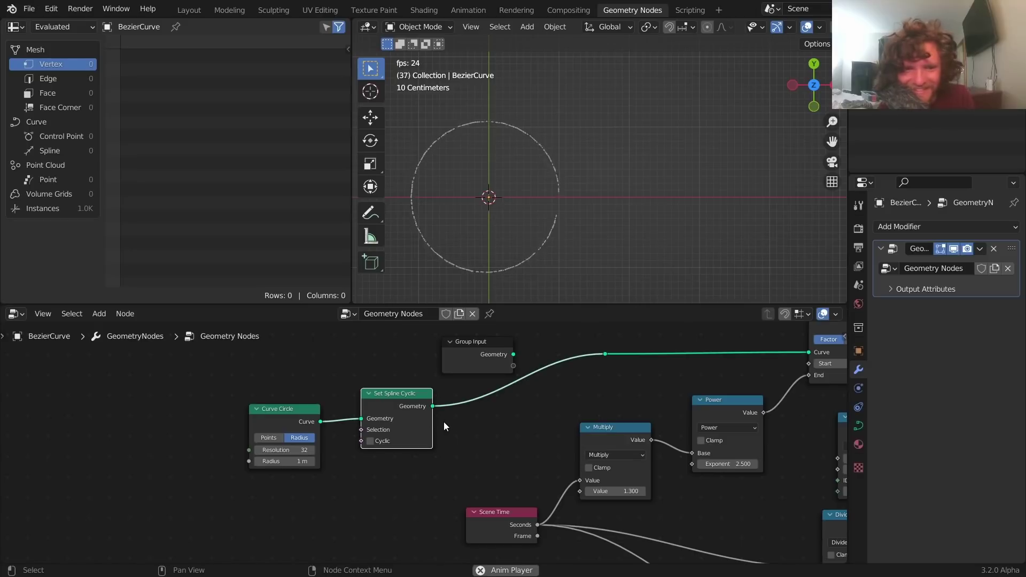
{"action": "scroll", "coordinate": [450, 424], "scroll_direction": "down", "scroll_amount": 2}
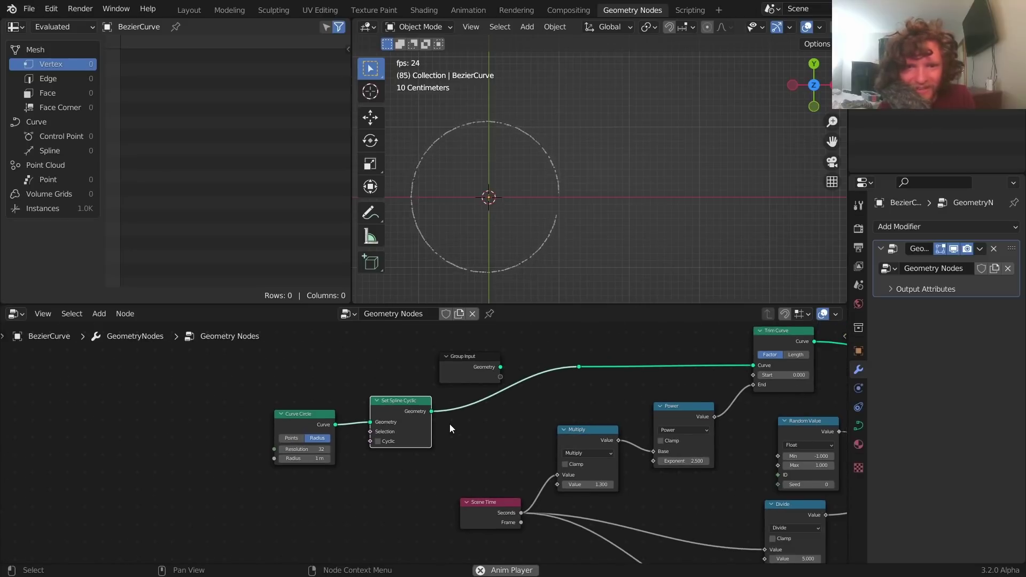
{"action": "key", "text": "space"}
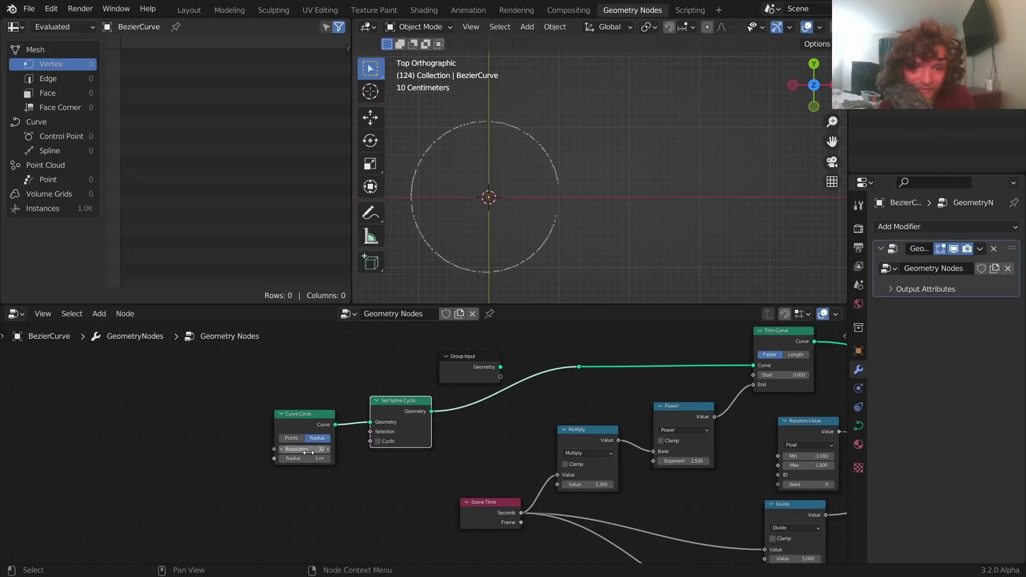
Step: Replay the circle animation briefly and delete the Curve Circle and Set Spline Cyclic nodes
{"action": "key", "text": "space"}
{"action": "key", "text": "space"}
{"action": "left_click_drag", "start_coordinate": [410, 472], "coordinate": [227, 397]}
{"action": "key", "text": "x"}
Step: Add a Curve Spiral node below and to the left of the Group Input node
{"action": "middle_click_drag", "start_coordinate": [351, 409], "coordinate": [256, 444]}
{"action": "key", "text": "shift+a"}
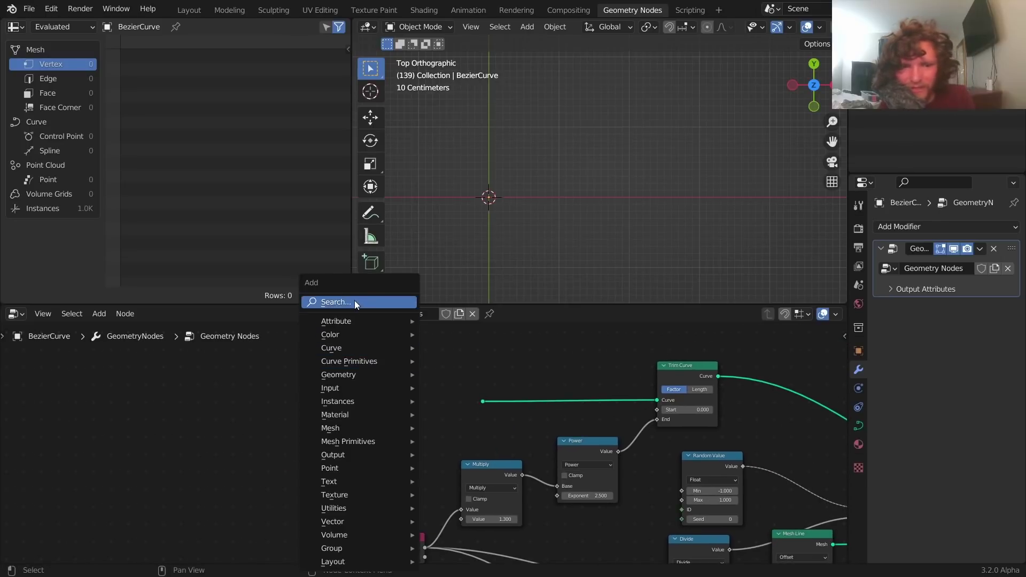
{"action": "left_click", "coordinate": [354, 300]}
{"action": "type", "text": "he"}
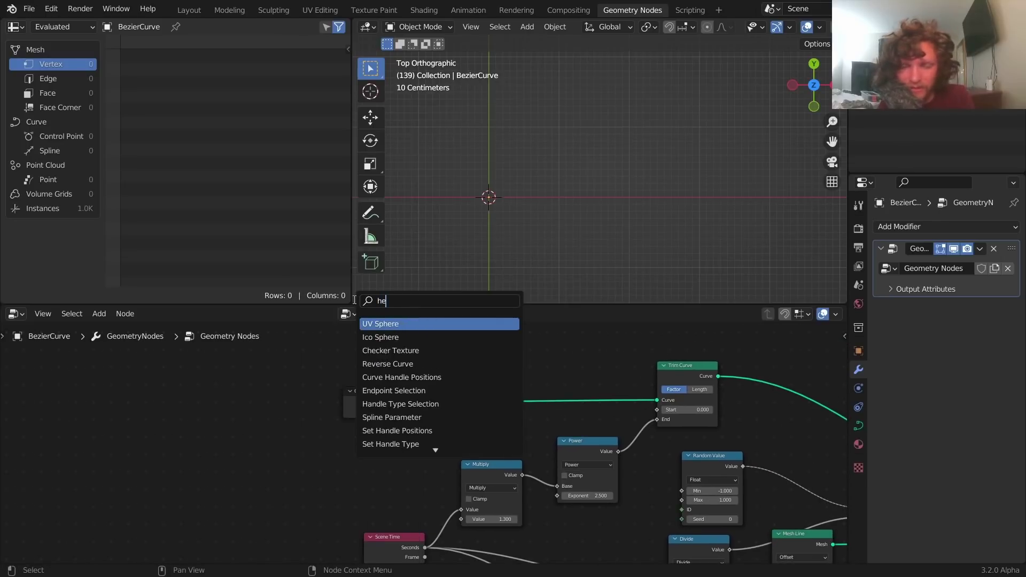
{"action": "key", "text": "BackSpace"}
{"action": "key", "text": "BackSpace"}
{"action": "type", "text": "spir"}
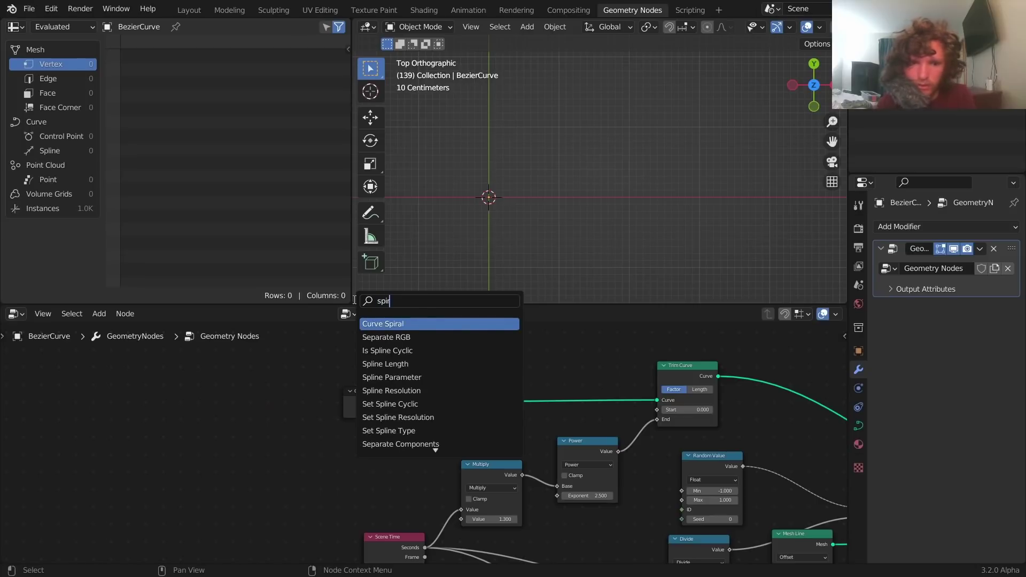
{"action": "key", "text": "Return"}
{"action": "left_click", "coordinate": [300, 450]}
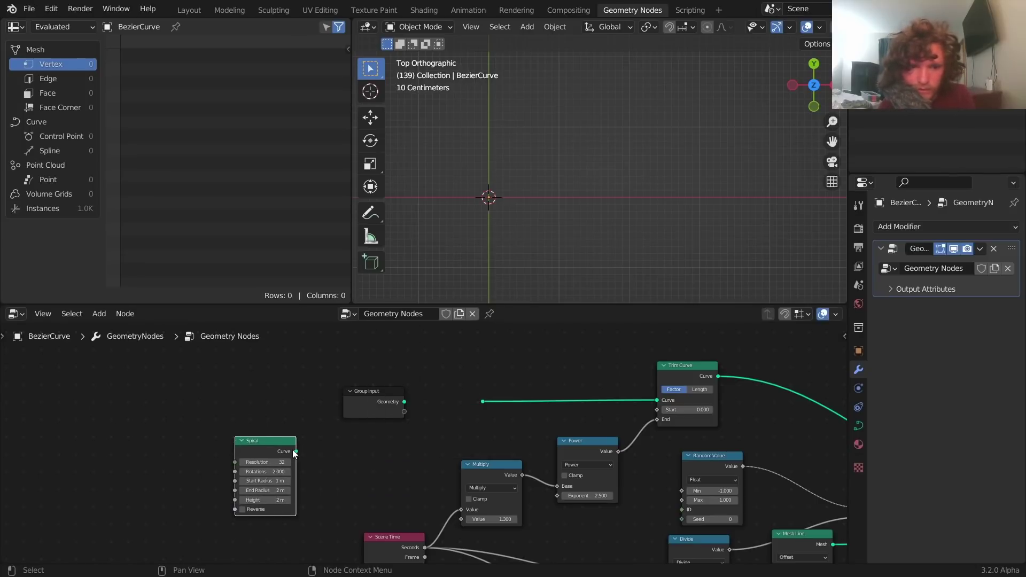
Step: Connect the Spiral node's Curve output to the reroute feeding Trim Curve, and preview the animation in an angled view
{"action": "left_click_drag", "start_coordinate": [294, 452], "coordinate": [320, 443]}
{"action": "left_click_drag", "start_coordinate": [479, 403], "coordinate": [482, 402]}
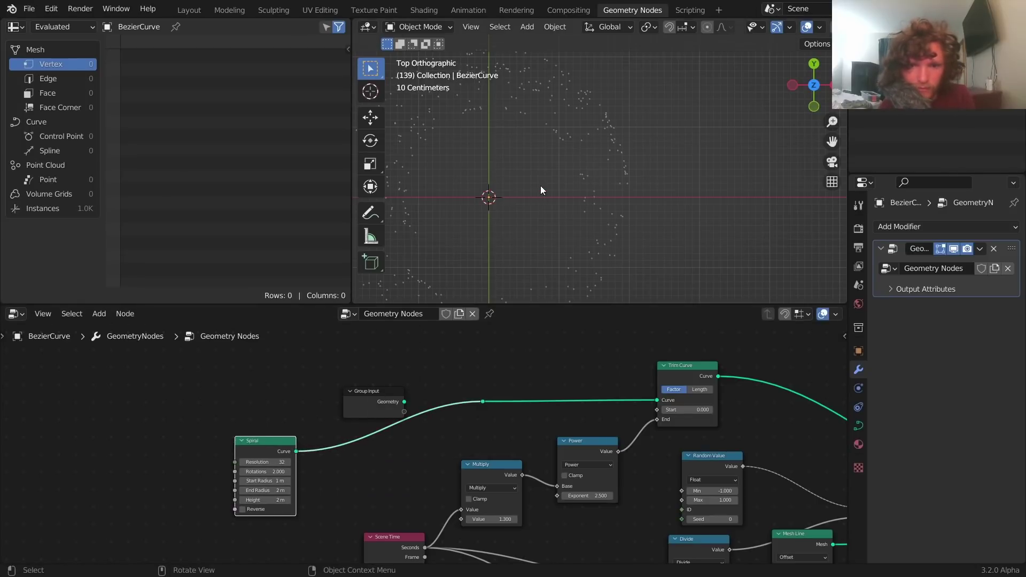
{"action": "middle_click_drag", "start_coordinate": [541, 185], "coordinate": [563, 117]}
{"action": "key", "text": "space"}
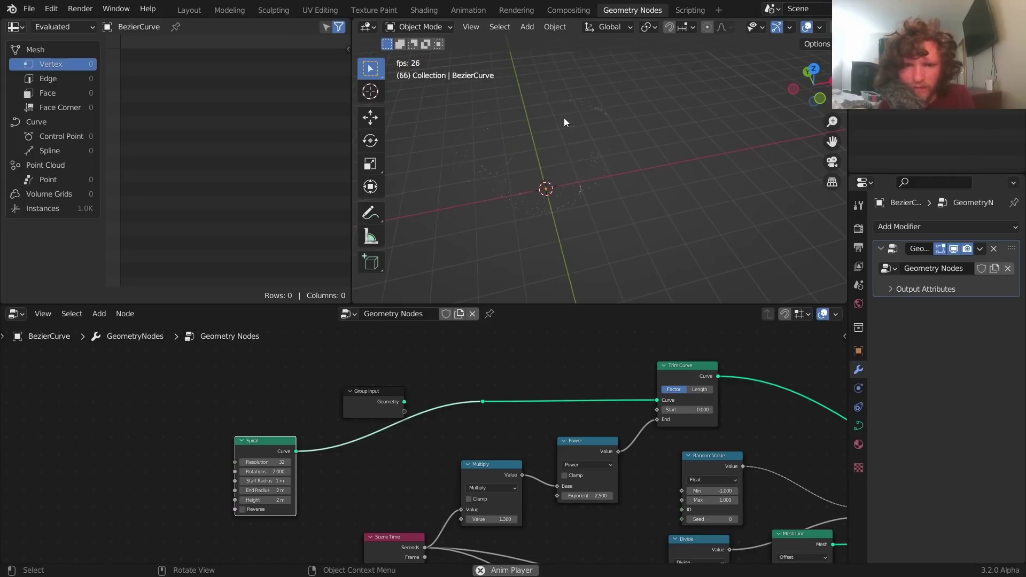
{"action": "key", "text": "space"}
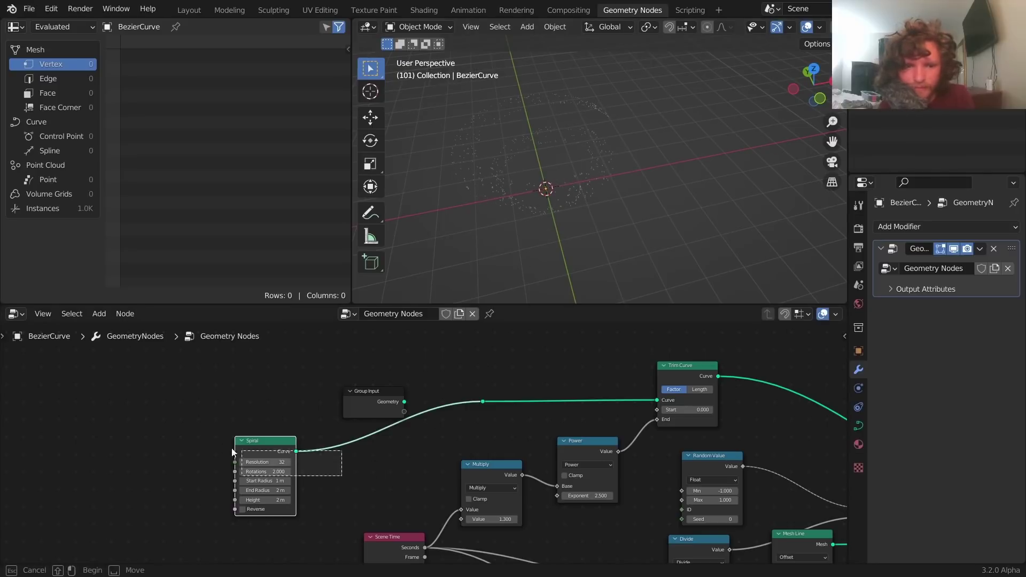
Step: Delete the Spiral node and reconnect Group Input's Geometry to the reroute feeding Trim Curve
{"action": "key", "text": "x"}
{"action": "left_click", "coordinate": [404, 402]}
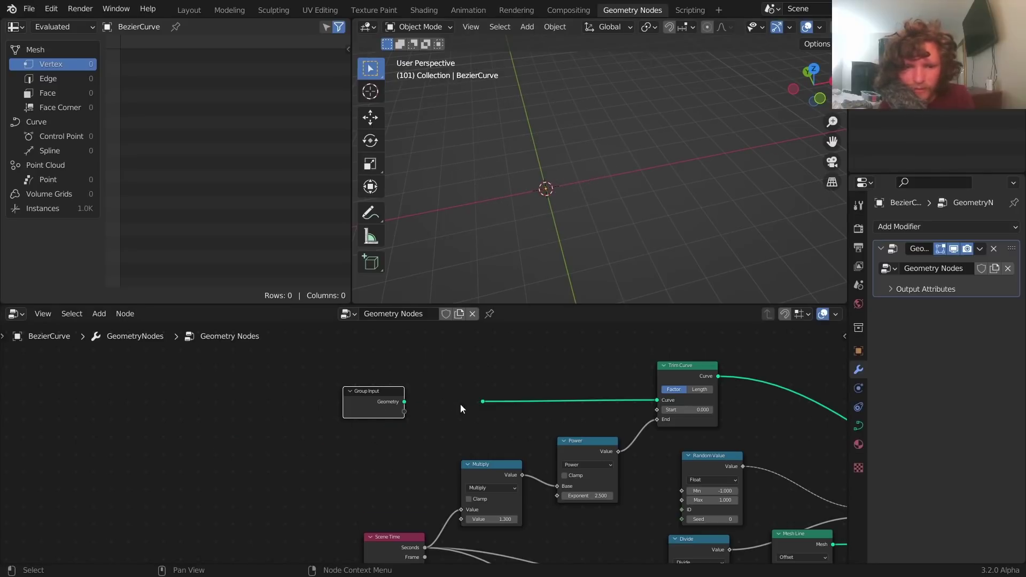
{"action": "right_click_drag", "start_coordinate": [473, 395], "coordinate": [483, 402], "text": "alt"}
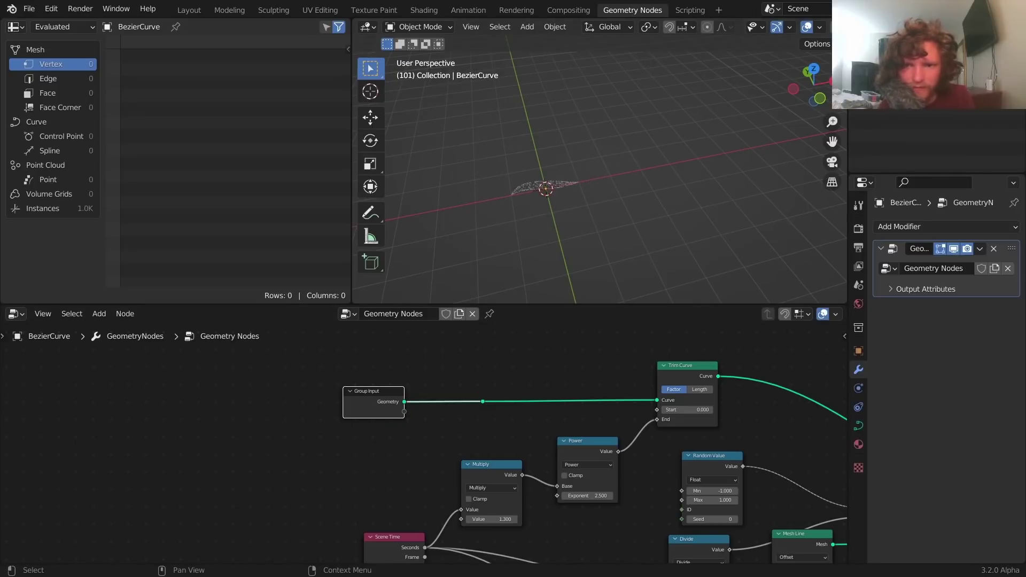
Step: Play back the points' animation along the original Bezier curve from the top view
{"action": "left_click", "coordinate": [814, 69]}
{"action": "key", "text": "space"}
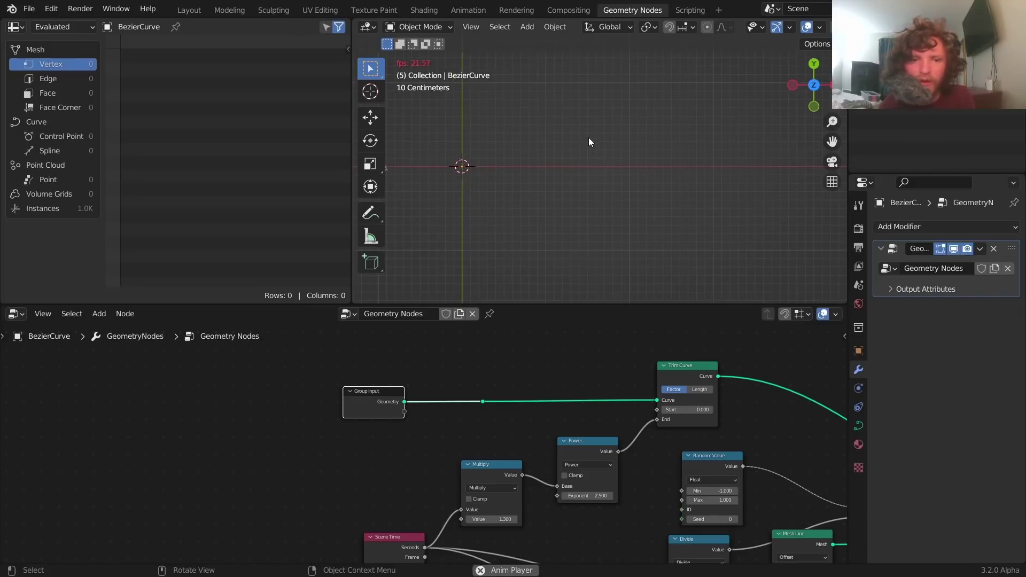
{"action": "middle_click_drag", "start_coordinate": [442, 173], "coordinate": [546, 189], "text": "shift"}
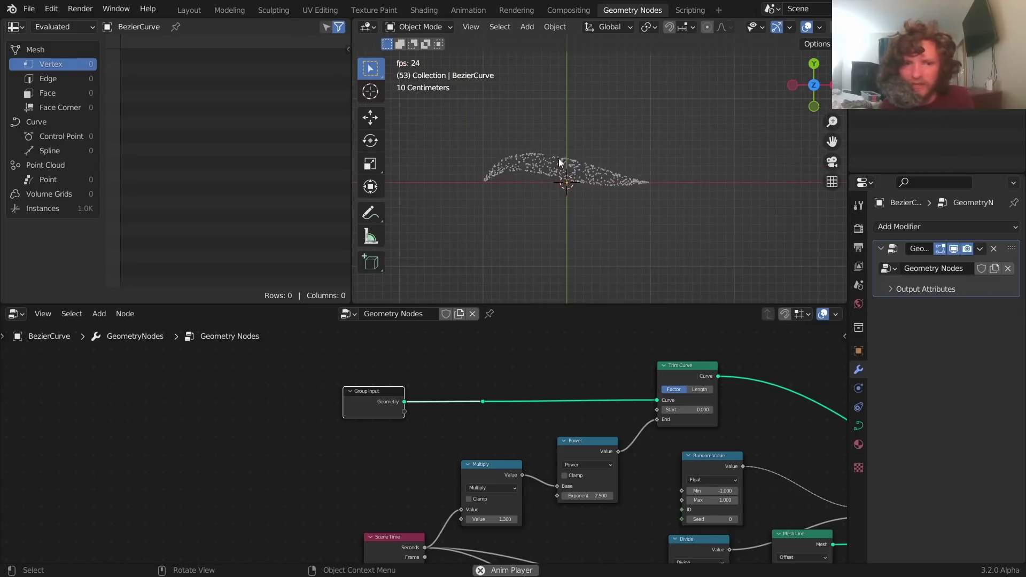
{"action": "scroll", "coordinate": [574, 187], "scroll_direction": "up", "scroll_amount": 2}
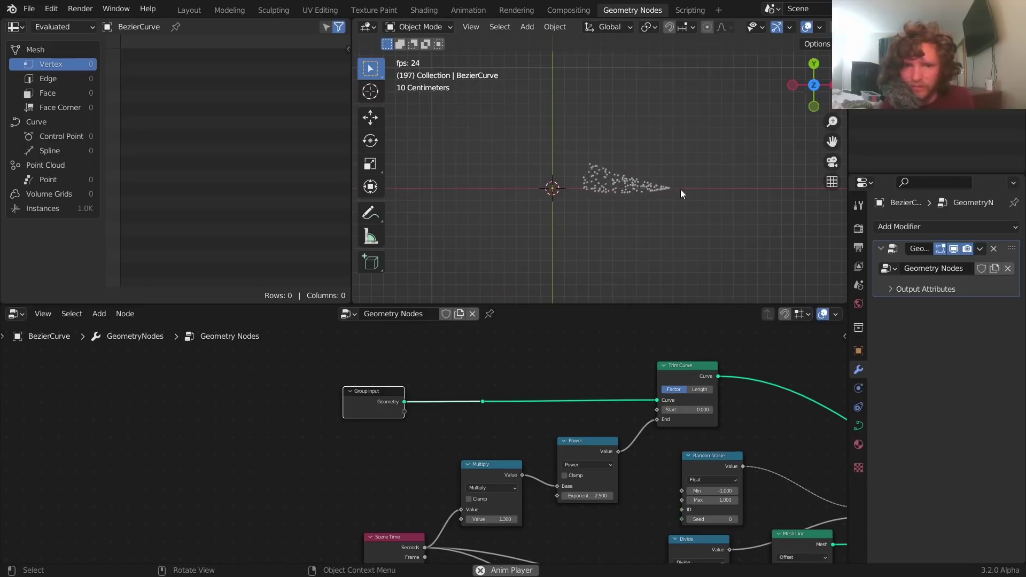
{"action": "key", "text": "Escape"}
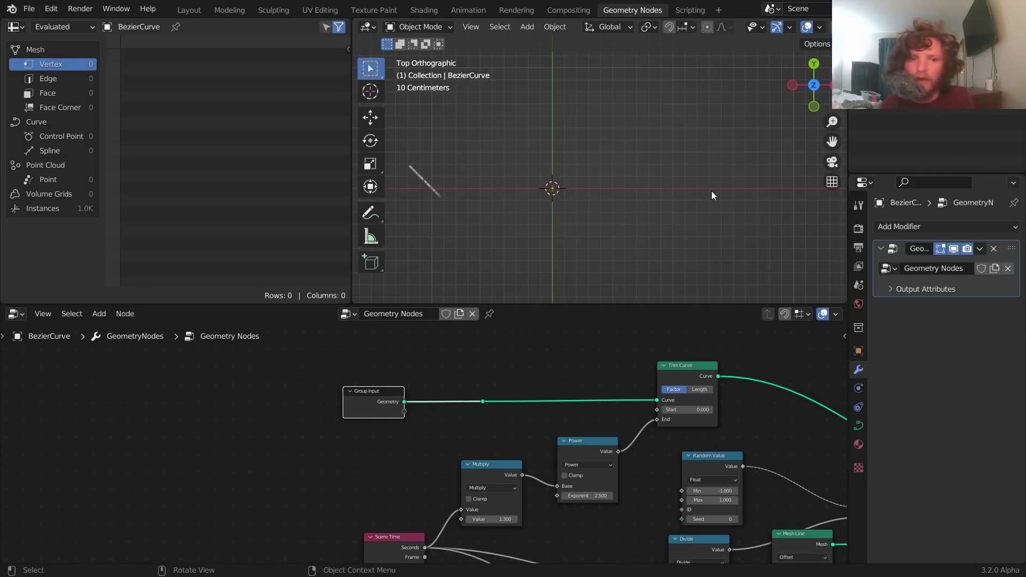
{"action": "key", "text": "space"}
{"action": "scroll", "coordinate": [586, 182], "scroll_direction": "up", "scroll_amount": 2}
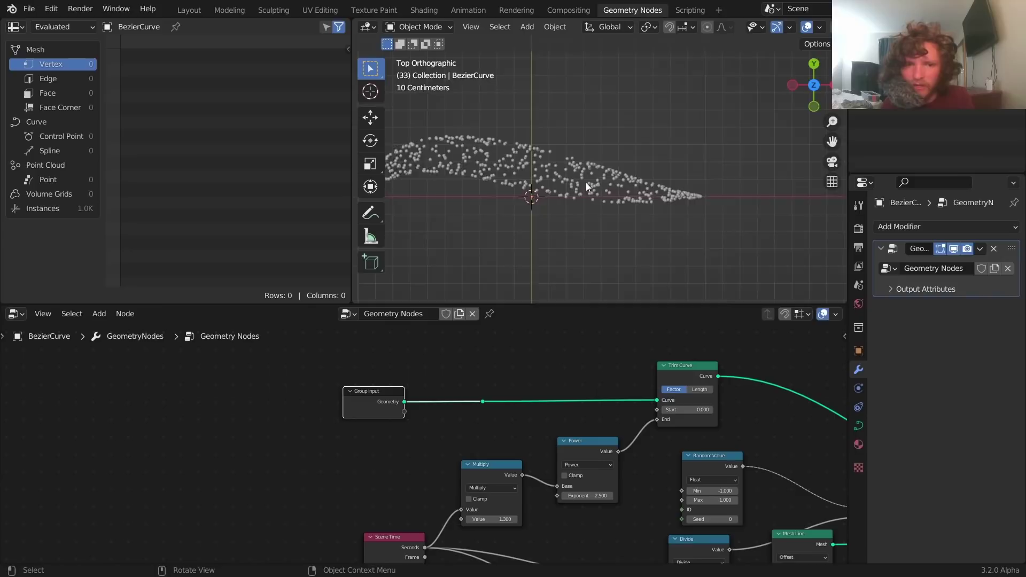
Step: Try raising the Mesh Line node's count to 1560 and play back the animation from the top view
{"action": "scroll", "coordinate": [586, 181], "scroll_direction": "up", "scroll_amount": 1}
{"action": "middle_click_drag", "start_coordinate": [545, 191], "coordinate": [631, 194], "text": "shift"}
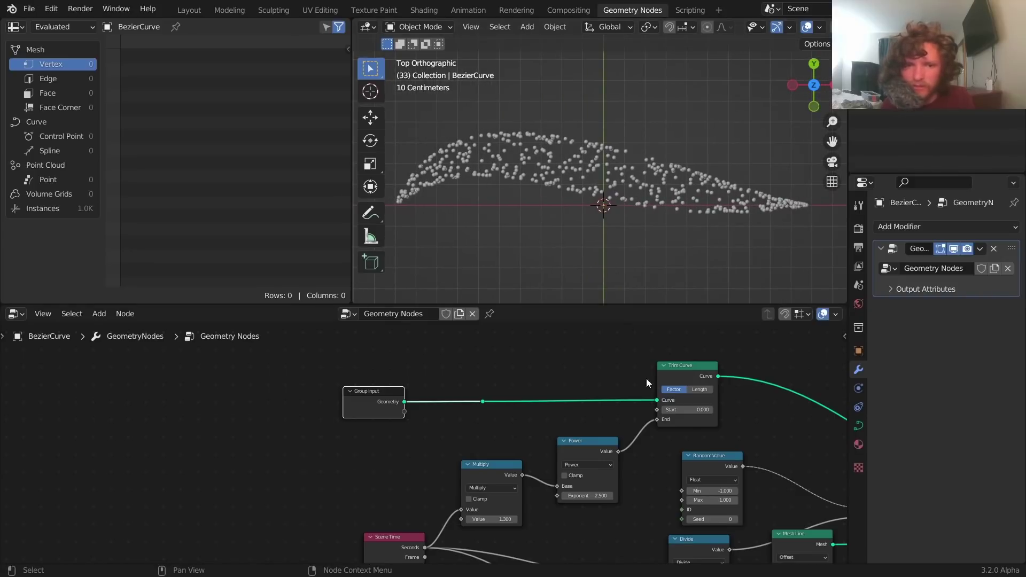
{"action": "scroll", "coordinate": [646, 381], "scroll_direction": "down", "scroll_amount": 5}
{"action": "middle_click_drag", "start_coordinate": [488, 518], "coordinate": [352, 435]}
{"action": "scroll", "coordinate": [588, 410], "scroll_direction": "up", "scroll_amount": 4}
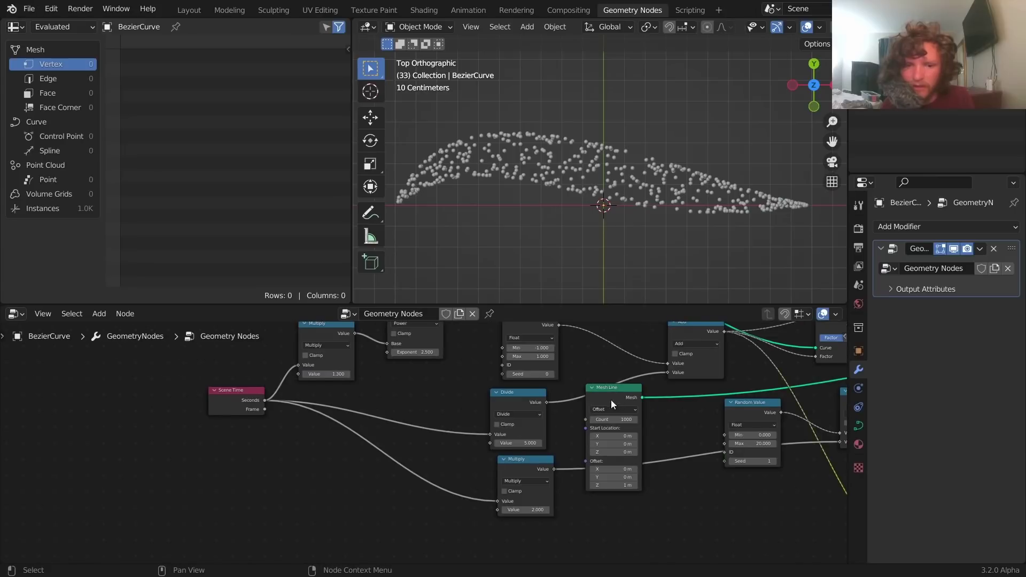
{"action": "middle_click_drag", "start_coordinate": [611, 399], "coordinate": [517, 403]}
{"action": "scroll", "coordinate": [552, 416], "scroll_direction": "up", "scroll_amount": 2}
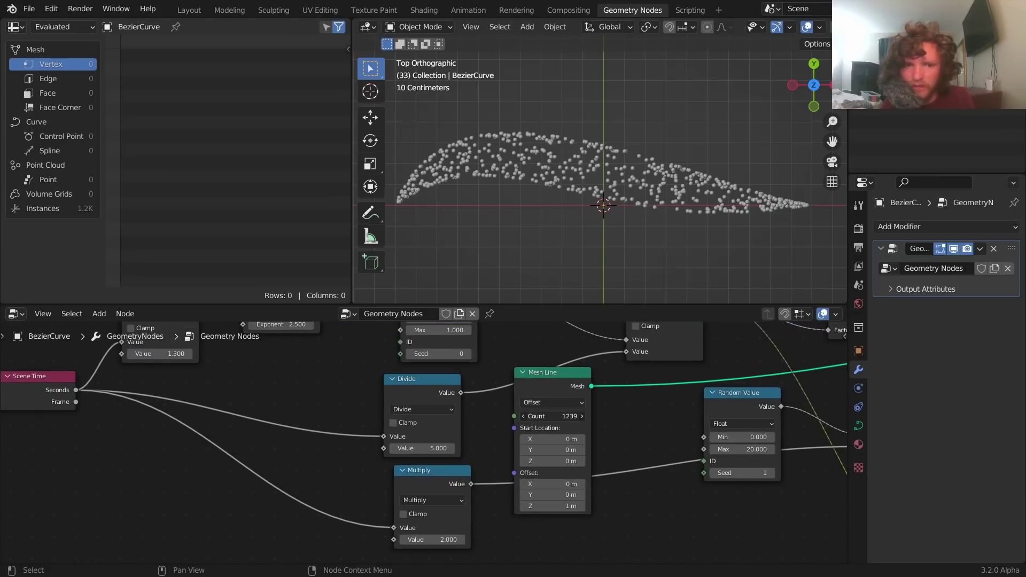
{"action": "key", "text": "space"}
{"action": "key", "text": "space"}
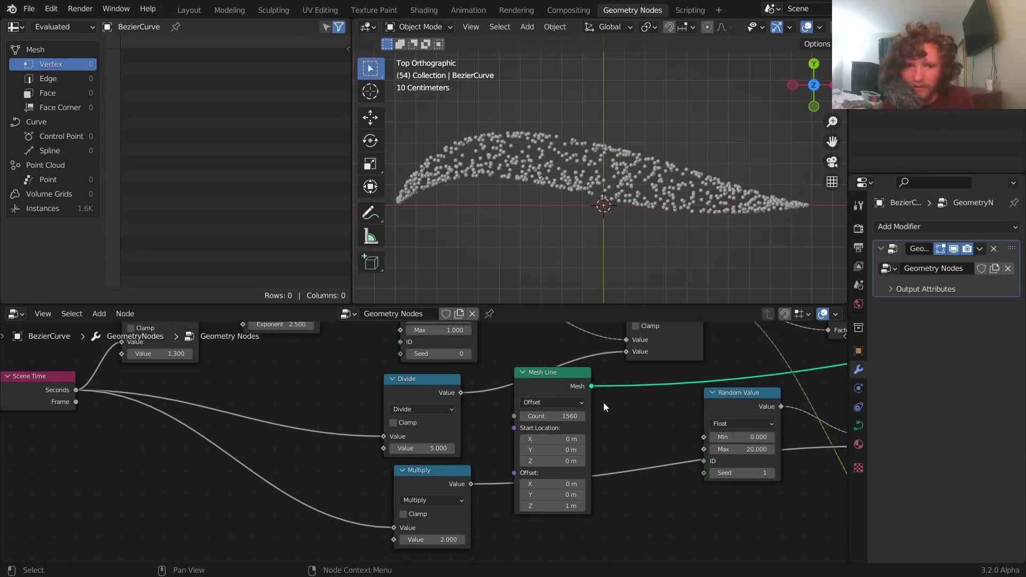
Step: Return the Mesh Line count to 1000 and replay the animation from the first frame
{"action": "key", "text": "shift+Left"}
{"action": "key", "text": "space"}
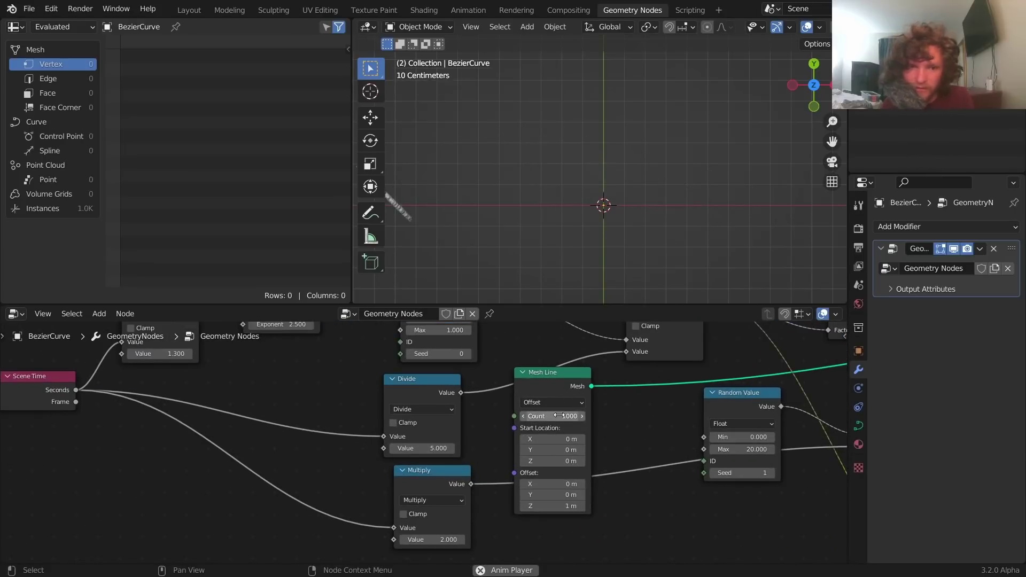
{"action": "key", "text": "space"}
Step: Move the Instance on Points and Group Output nodes further away from the last Set Position node to make room
{"action": "scroll", "coordinate": [600, 398], "scroll_direction": "down", "scroll_amount": 5}
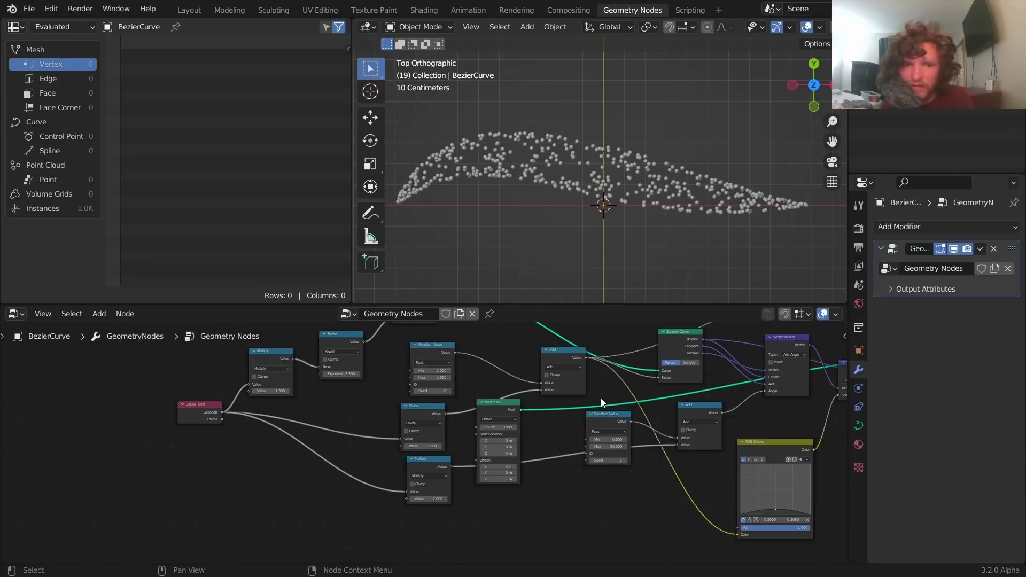
{"action": "middle_click_drag", "start_coordinate": [833, 435], "coordinate": [503, 428]}
{"action": "scroll", "coordinate": [503, 428], "scroll_direction": "up", "scroll_amount": 2}
{"action": "middle_click_drag", "start_coordinate": [716, 406], "coordinate": [532, 468]}
{"action": "scroll", "coordinate": [404, 423], "scroll_direction": "up", "scroll_amount": 5}
{"action": "left_click_drag", "start_coordinate": [670, 481], "coordinate": [368, 343]}
{"action": "left_click_drag", "start_coordinate": [539, 413], "coordinate": [569, 416]}
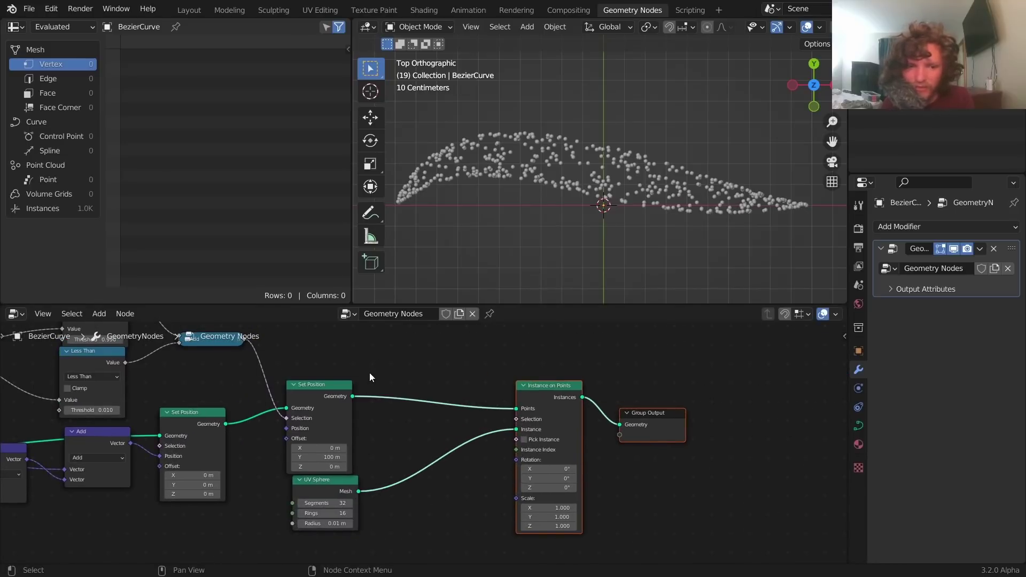
Step: Preview the last Set Position node's output during playback and restore Instance on Points as the output
{"action": "left_click", "coordinate": [320, 389], "text": "ctrl+shift"}
{"action": "key", "text": "space"}
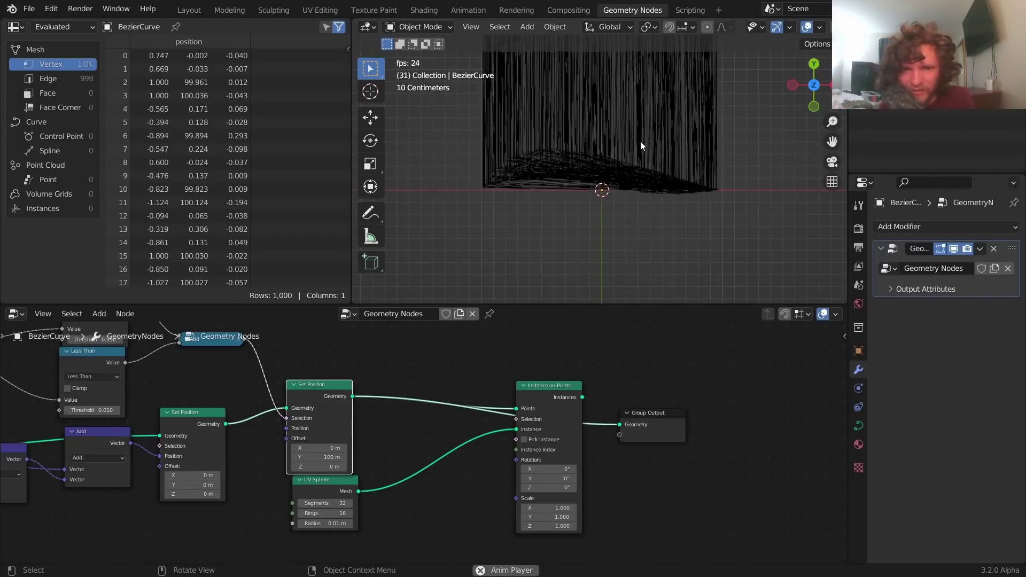
{"action": "key", "text": "space"}
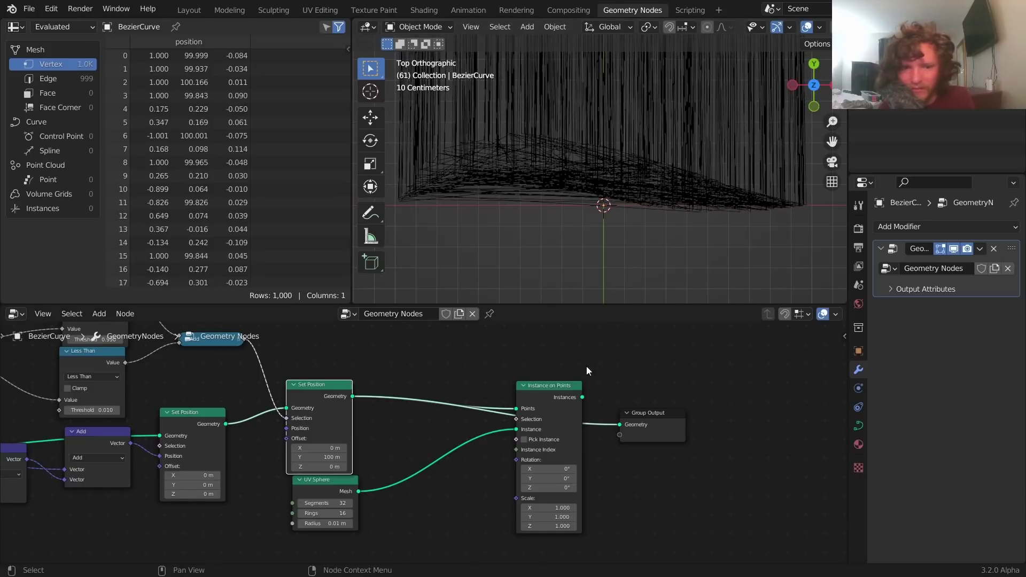
{"action": "left_click", "coordinate": [549, 394], "text": "ctrl+shift"}
Step: Add a Random Value node below the UV Sphere and connect its Value to the Scale input of Instance on Points
{"action": "middle_click_drag", "start_coordinate": [371, 493], "coordinate": [474, 413]}
{"action": "scroll", "coordinate": [475, 412], "scroll_direction": "up", "scroll_amount": 4}
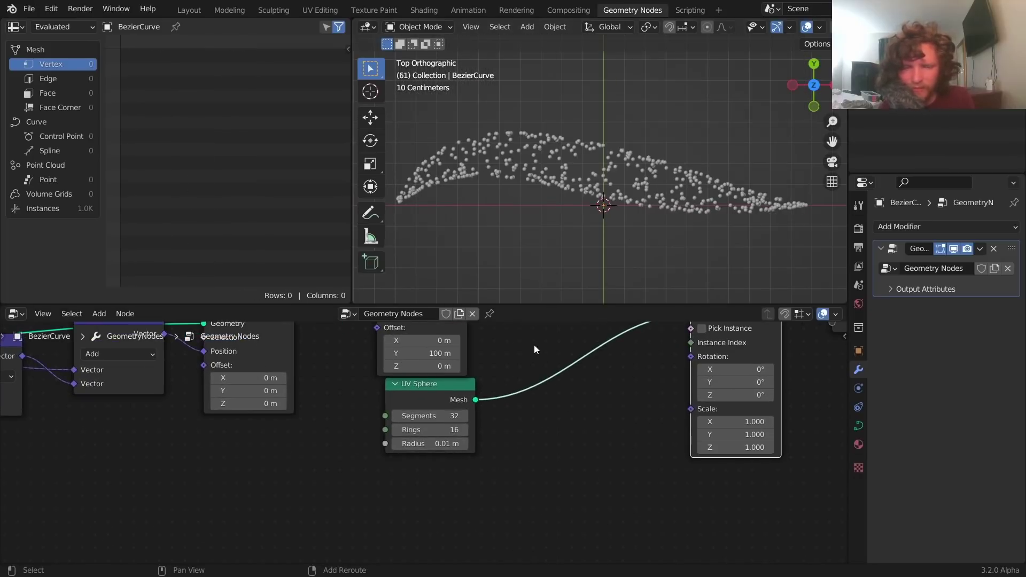
{"action": "key", "text": "shift+a"}
{"action": "type", "text": "rand"}
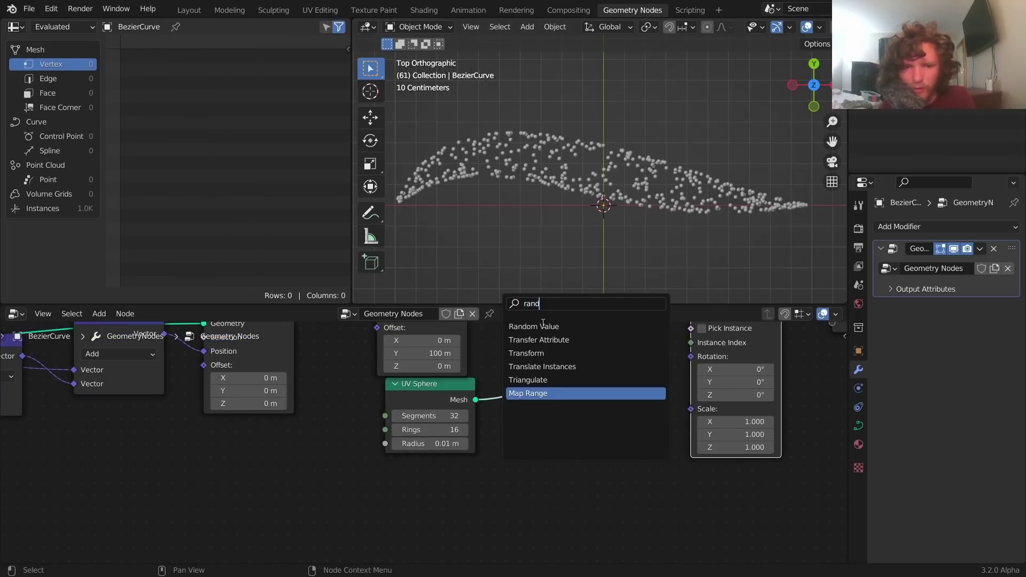
{"action": "left_click", "coordinate": [534, 326]}
{"action": "scroll", "coordinate": [588, 438], "scroll_direction": "up", "scroll_amount": 2}
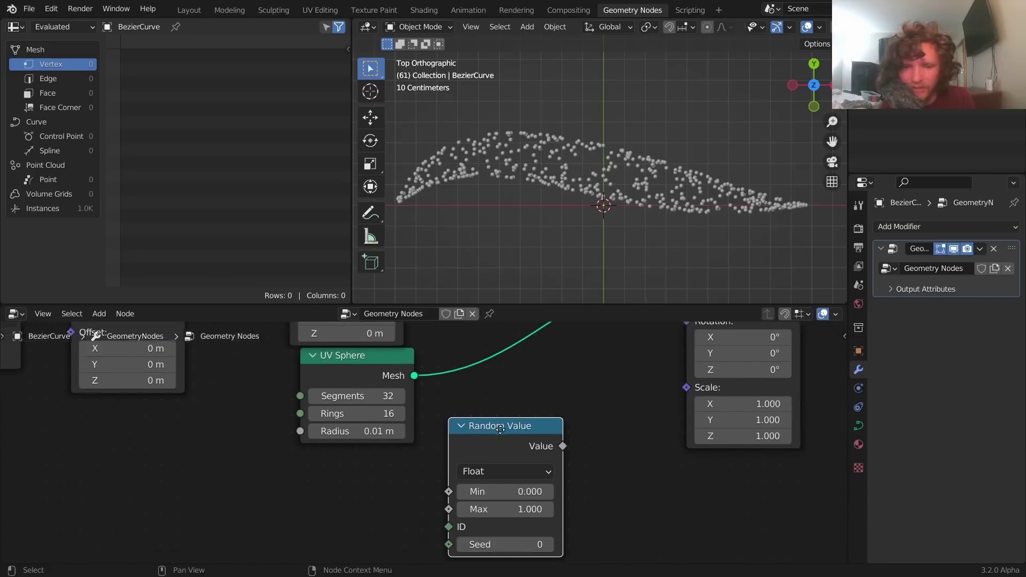
{"action": "left_click", "coordinate": [500, 429]}
{"action": "middle_click_drag", "start_coordinate": [500, 430], "coordinate": [433, 432]}
{"action": "left_click_drag", "start_coordinate": [495, 447], "coordinate": [623, 393]}
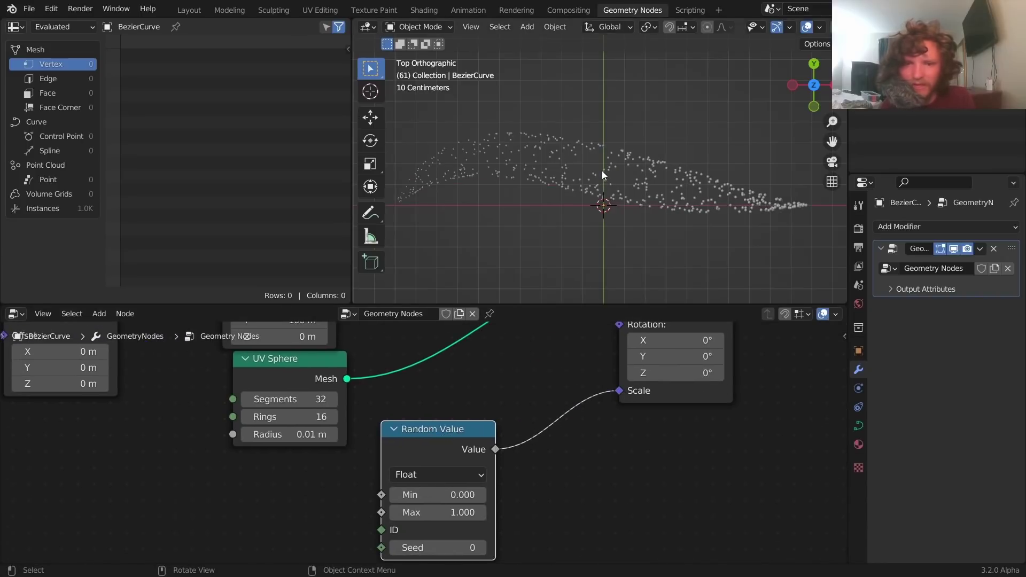
Step: Play back the animation from the first frame to examine the randomly scaled spheres along the curve
{"action": "key", "text": "shift+Left"}
{"action": "key", "text": "space"}
{"action": "key", "text": "space"}
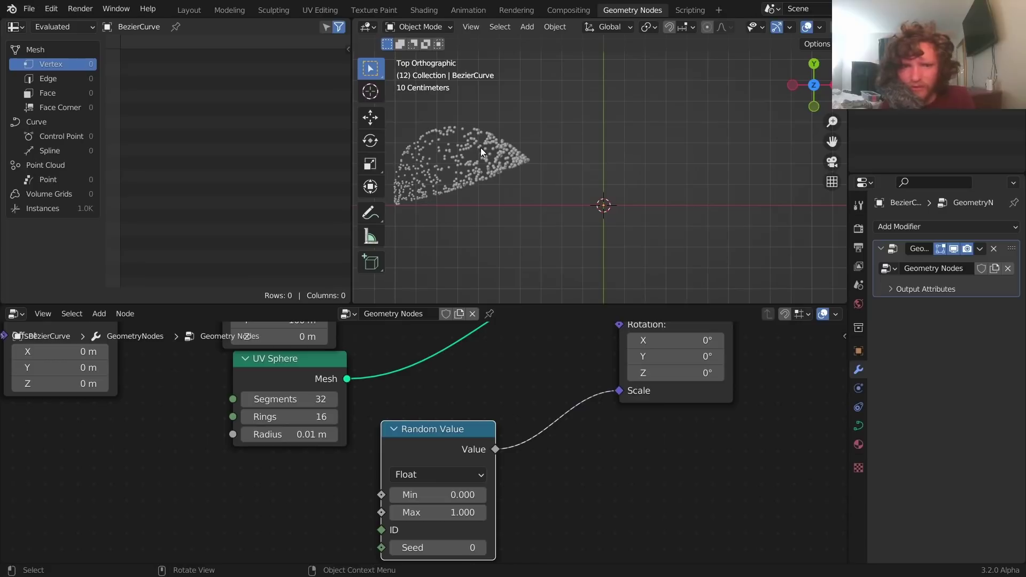
{"action": "key", "text": "space"}
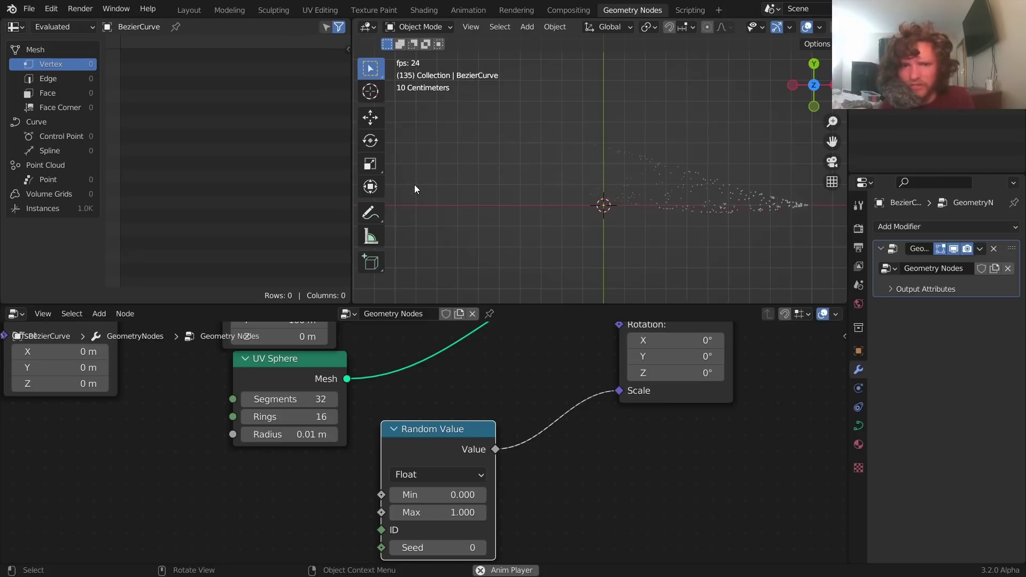
{"action": "key", "text": "Escape"}
{"action": "key", "text": "space"}
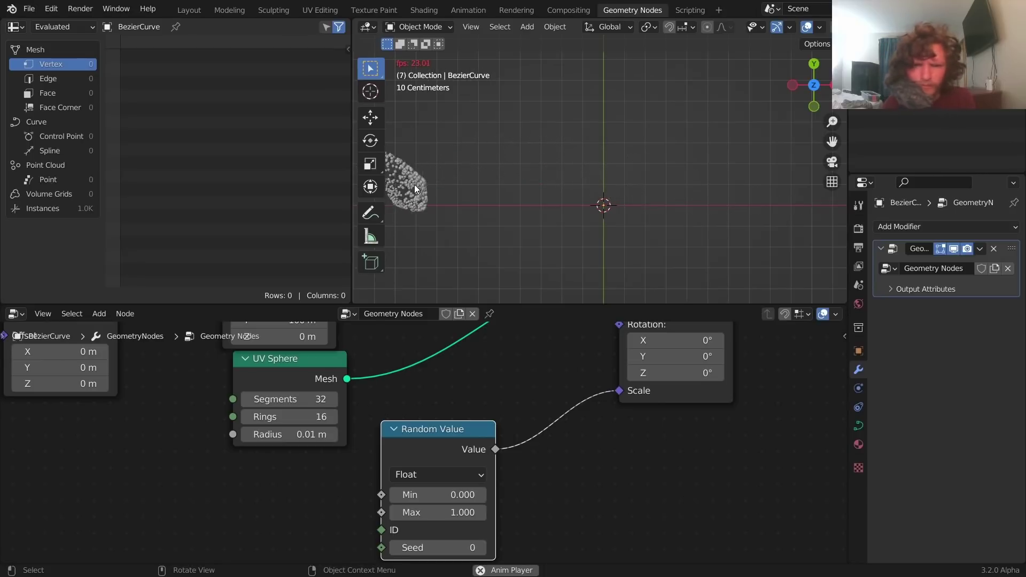
{"action": "key", "text": "space"}
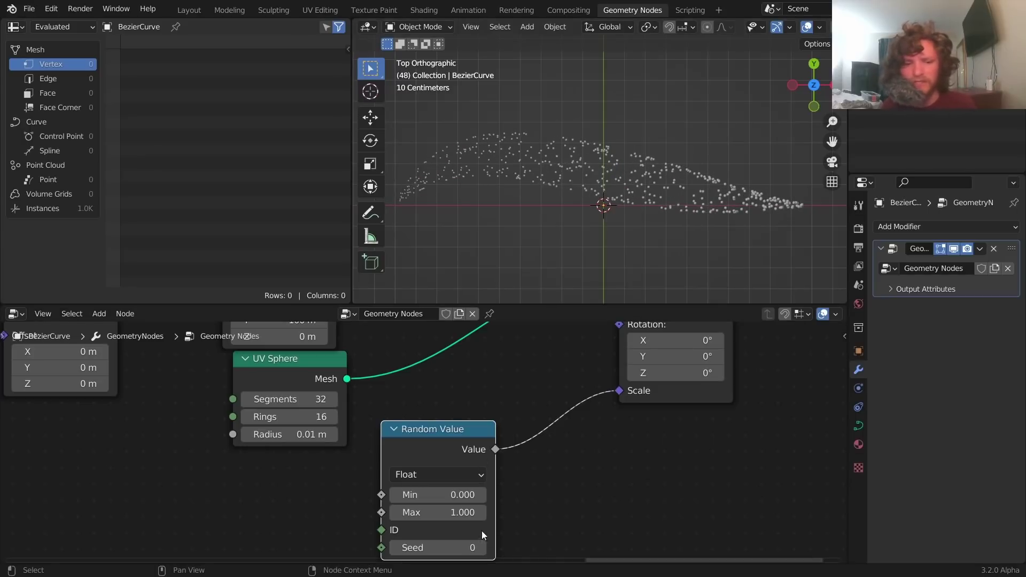
Step: Set the seed to 1 on the Random Value node that drives the instance scale
{"action": "scroll", "coordinate": [485, 547], "scroll_direction": "down", "scroll_amount": 1}
{"action": "scroll", "coordinate": [465, 508], "scroll_direction": "down", "scroll_amount": 4}
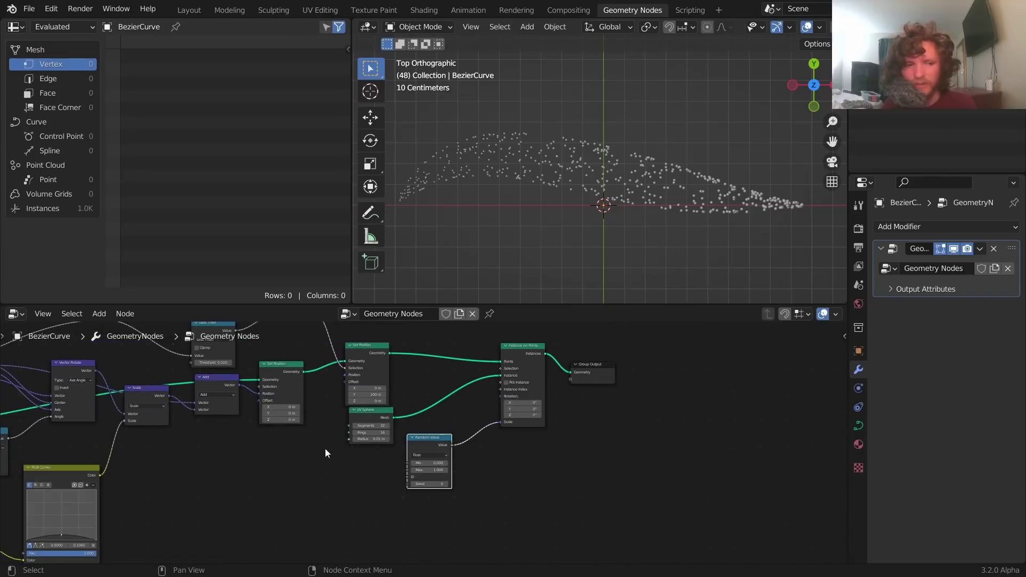
{"action": "scroll", "coordinate": [440, 470], "scroll_direction": "up", "scroll_amount": 2}
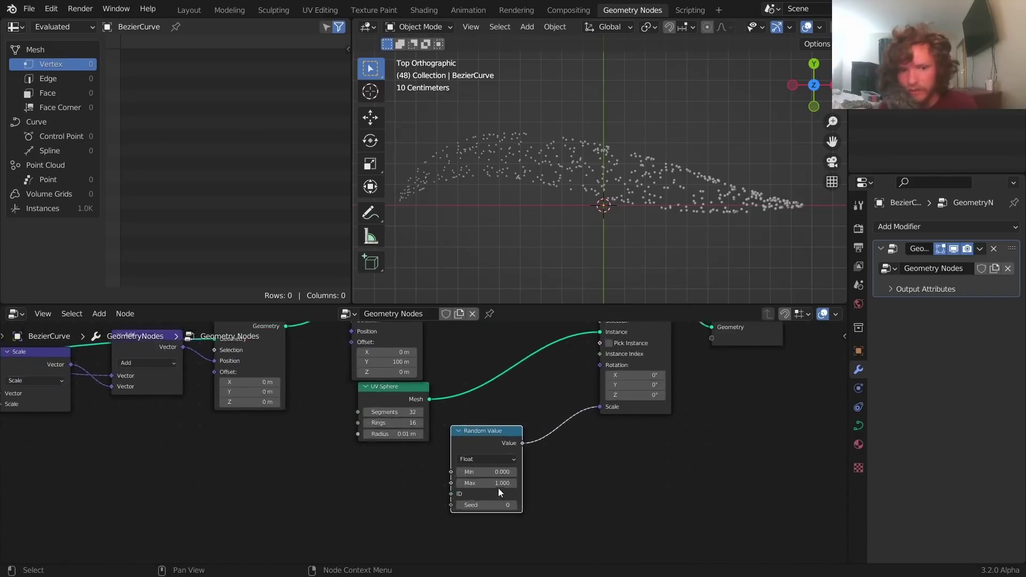
{"action": "left_click", "coordinate": [528, 515]}
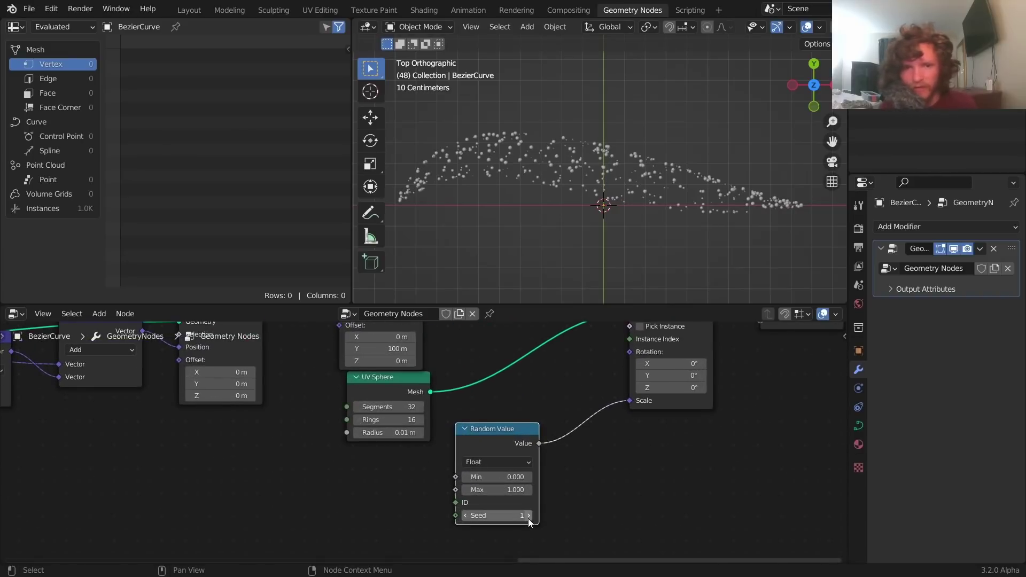
Step: Play back the reseeded animation and move the Random Value node away from Instance on Points to make room
{"action": "key", "text": "space"}
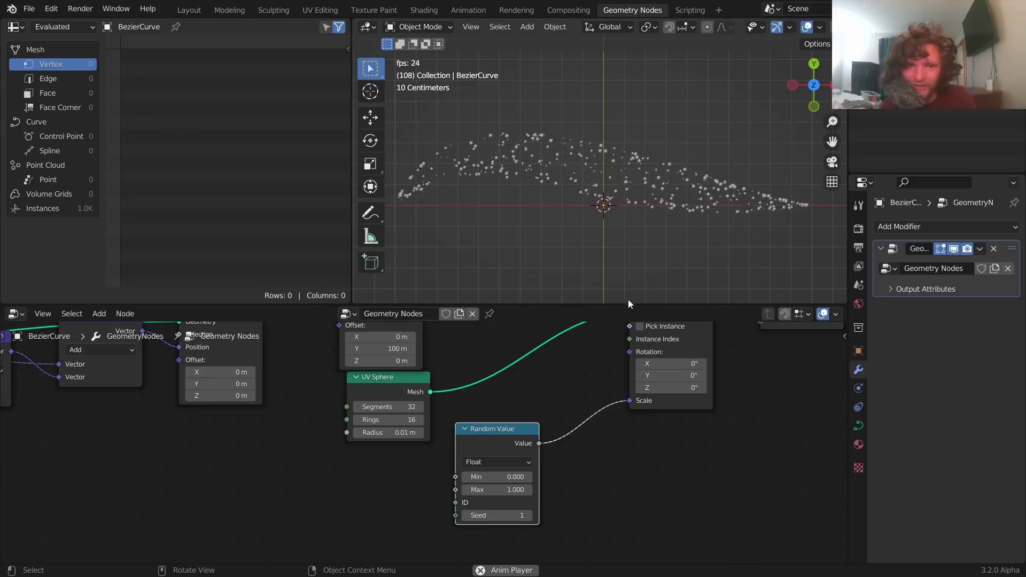
{"action": "key", "text": "space"}
{"action": "left_click_drag", "start_coordinate": [508, 446], "coordinate": [284, 507]}
{"action": "key", "text": "shift+a"}
{"action": "left_click", "coordinate": [405, 295]}
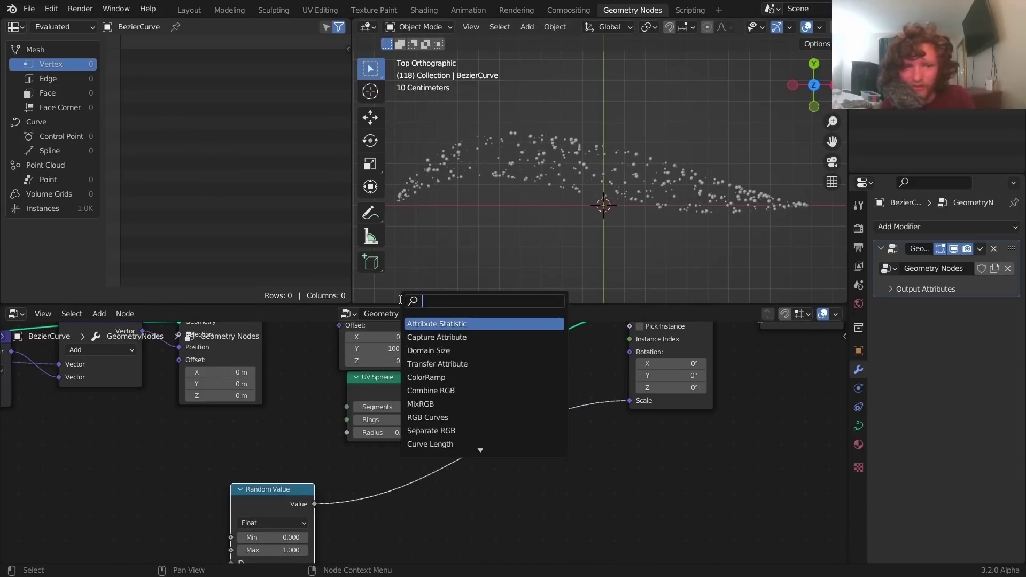
{"action": "type", "text": "col"}
{"action": "key", "text": "Return"}
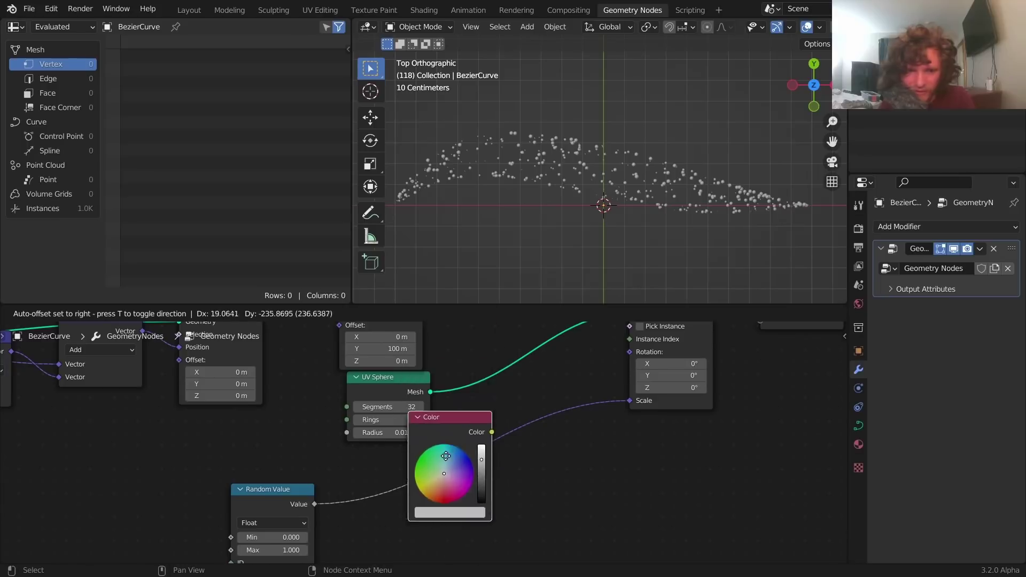
{"action": "left_click", "coordinate": [580, 528]}
{"action": "key", "text": "x"}
Step: Insert a ColorRamp node on the link between Random Value and the Scale input of Instance on Points
{"action": "key", "text": "shift+a"}
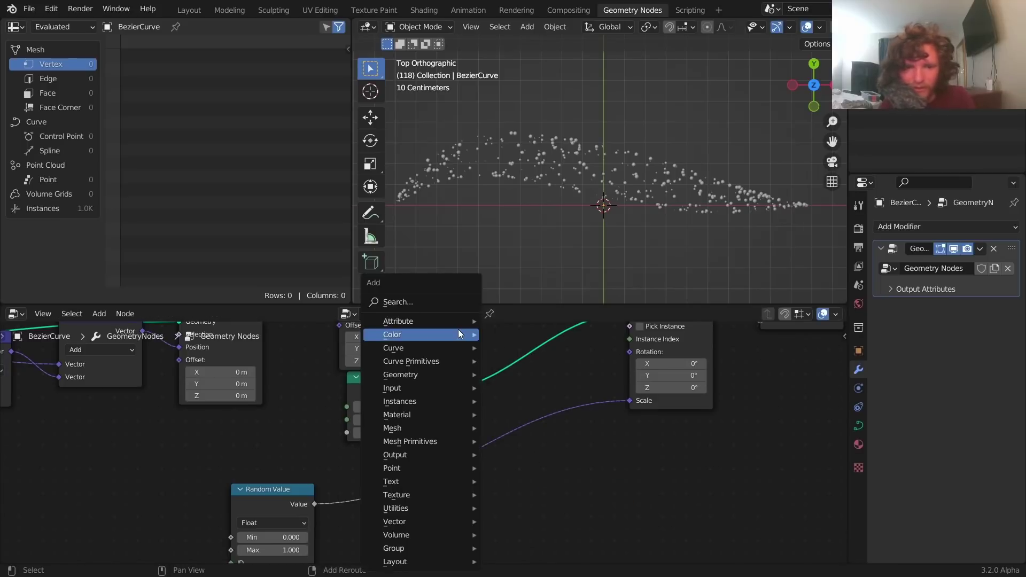
{"action": "left_click", "coordinate": [435, 300]}
{"action": "type", "text": "co"}
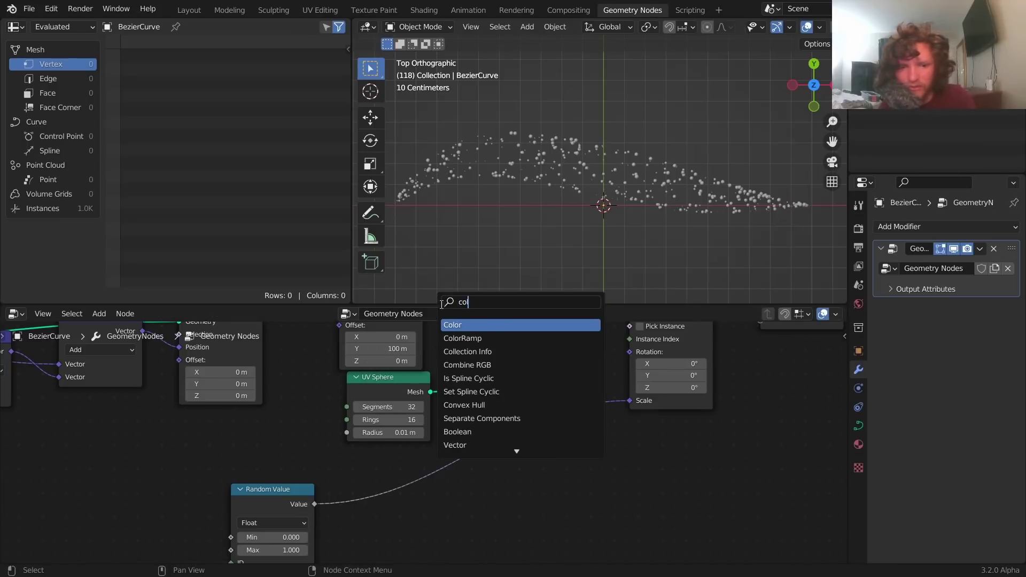
{"action": "left_click", "coordinate": [468, 338]}
{"action": "left_click", "coordinate": [460, 425]}
{"action": "scroll", "coordinate": [460, 425], "scroll_direction": "up", "scroll_amount": 3}
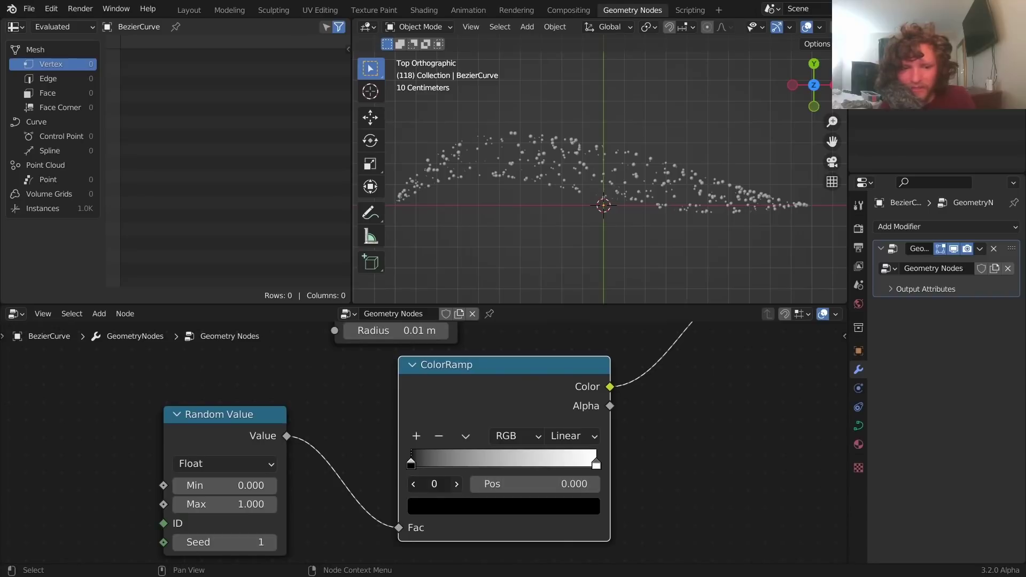
Step: Set the ColorRamp's white stop to position 0.968 and add a new stop at position 1.000
{"action": "left_click", "coordinate": [456, 483]}
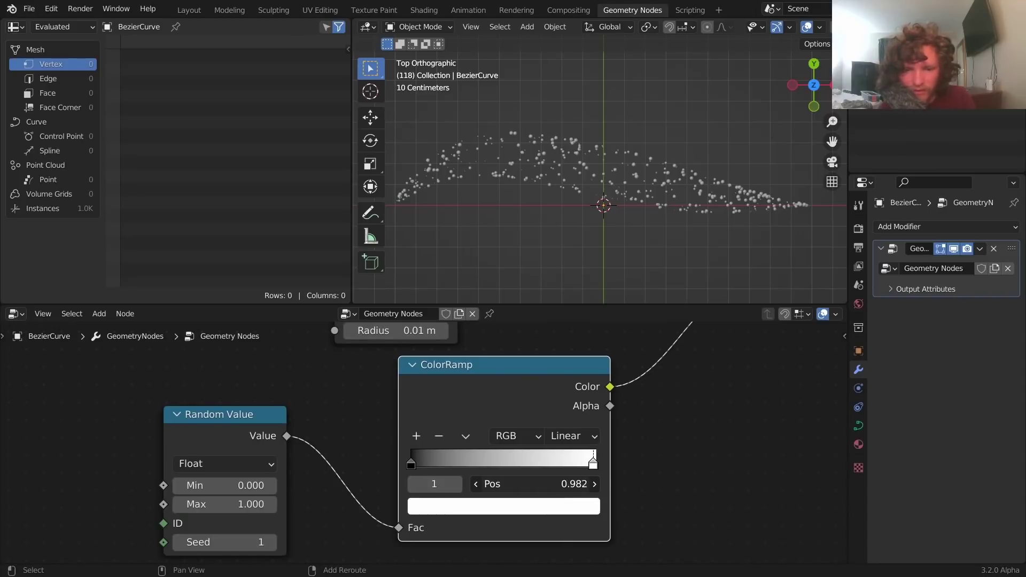
{"action": "left_click_drag", "start_coordinate": [544, 484], "coordinate": [537, 484]}
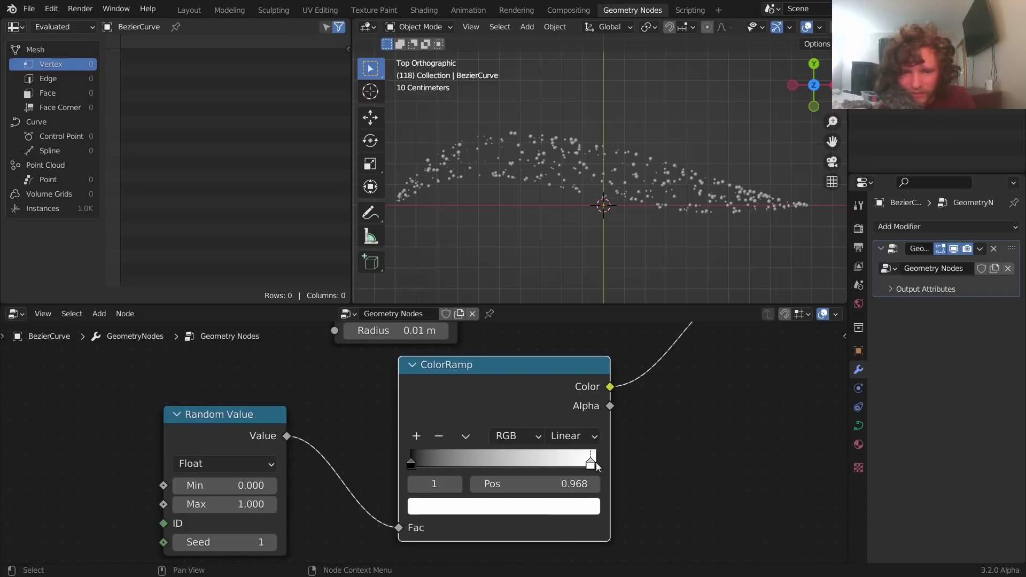
{"action": "left_click", "coordinate": [414, 437]}
{"action": "mouse_move", "coordinate": [542, 484]}
{"action": "left_mouse_down"}
{"action": "mouse_move", "coordinate": [561, 484]}
{"action": "mouse_move", "coordinate": [541, 488]}
{"action": "left_mouse_up"}
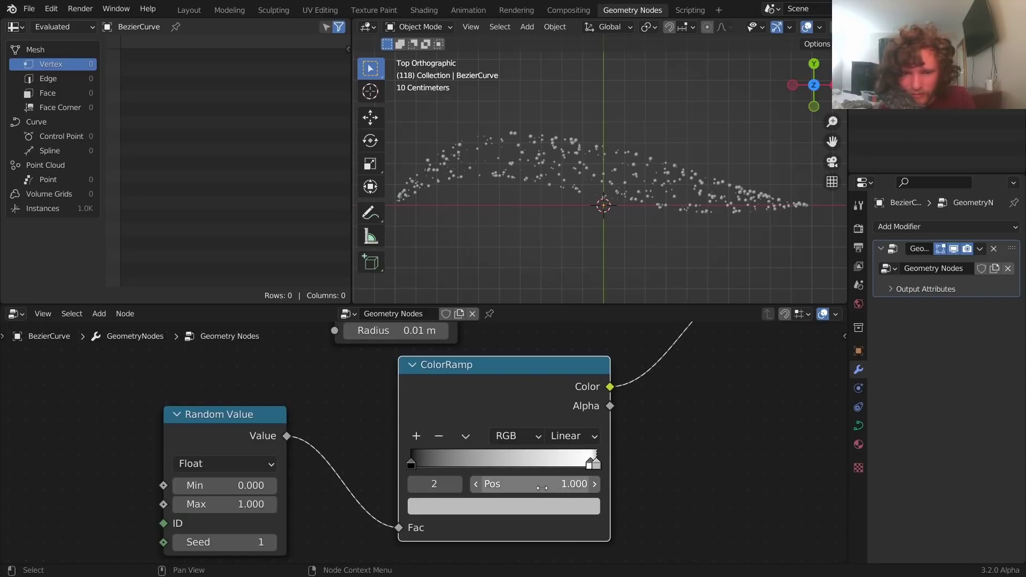
Step: Try a brightness value (V) of 3 for the color of the ColorRamp stop at position 1.000
{"action": "scroll", "coordinate": [611, 473], "scroll_direction": "up", "scroll_amount": 7}
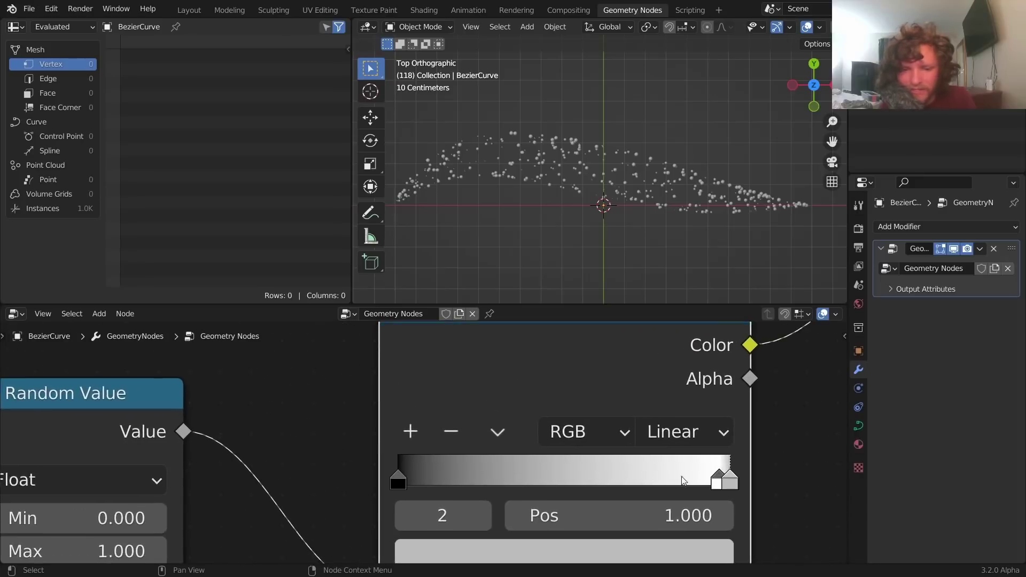
{"action": "middle_click_drag", "start_coordinate": [758, 502], "coordinate": [625, 487]}
{"action": "left_click", "coordinate": [566, 538]}
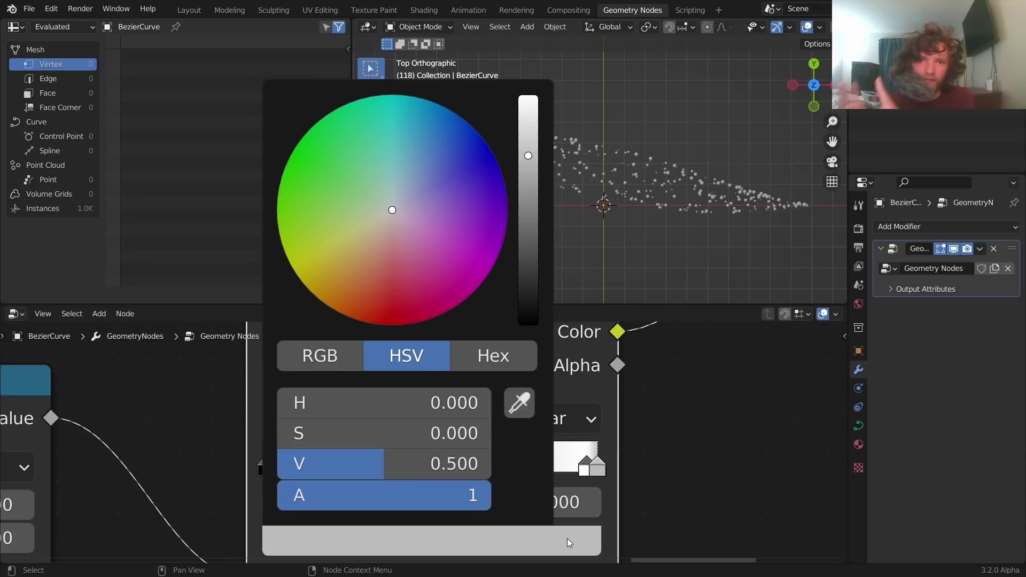
{"action": "left_click", "coordinate": [426, 463]}
{"action": "type", "text": "3"}
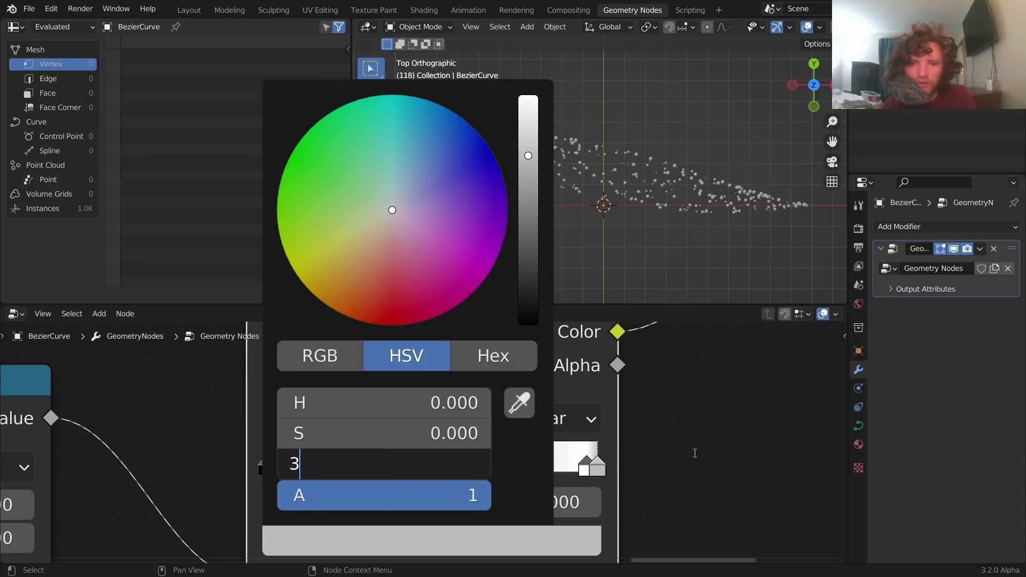
{"action": "key", "text": "Return"}
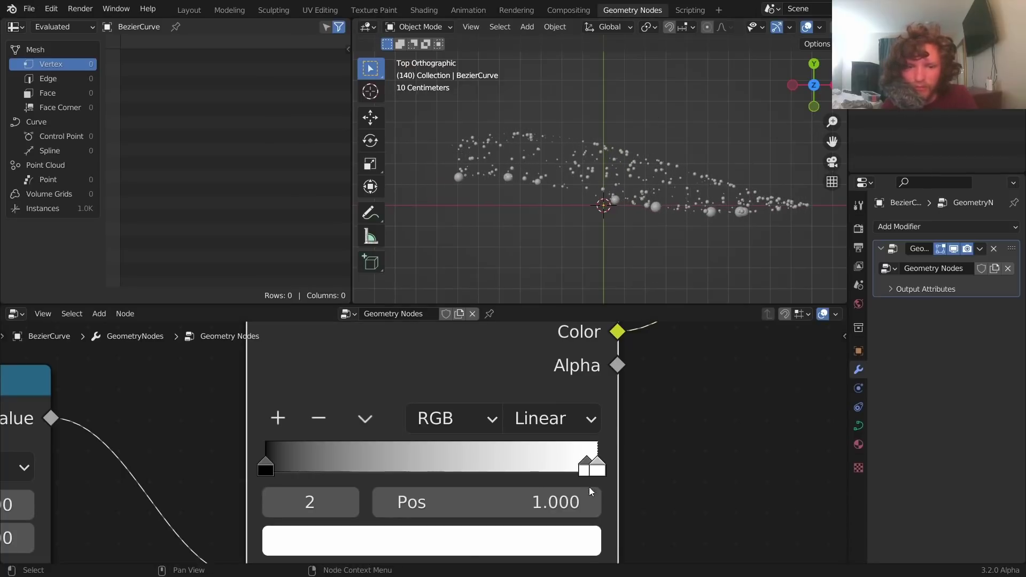
Step: Set the end stop's brightness value (V) to 2 and play back the animation
{"action": "left_click", "coordinate": [564, 540]}
{"action": "left_click", "coordinate": [437, 465]}
{"action": "type", "text": "2"}
{"action": "key", "text": "Return"}
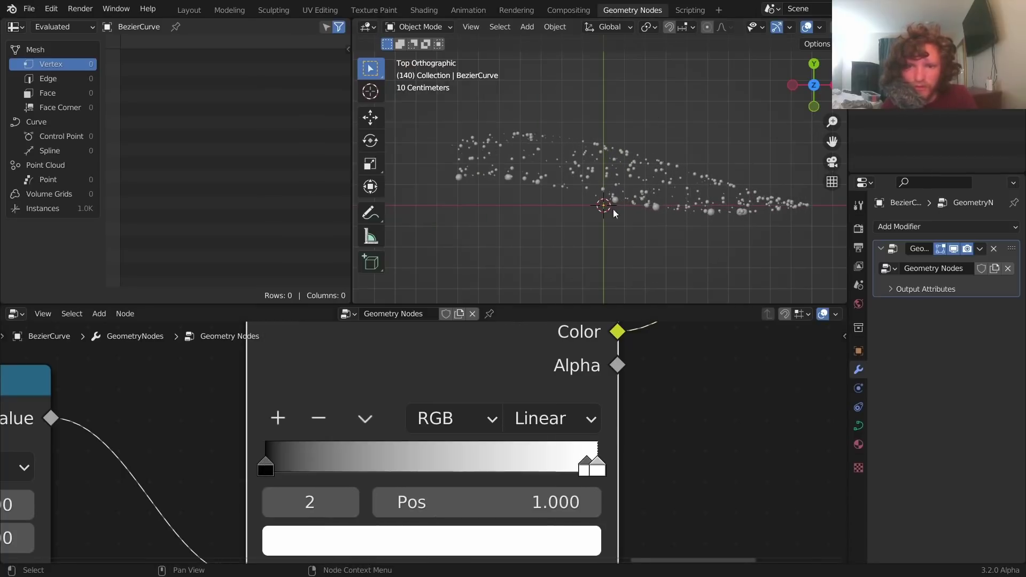
{"action": "key", "text": "space"}
{"action": "key", "text": "space"}
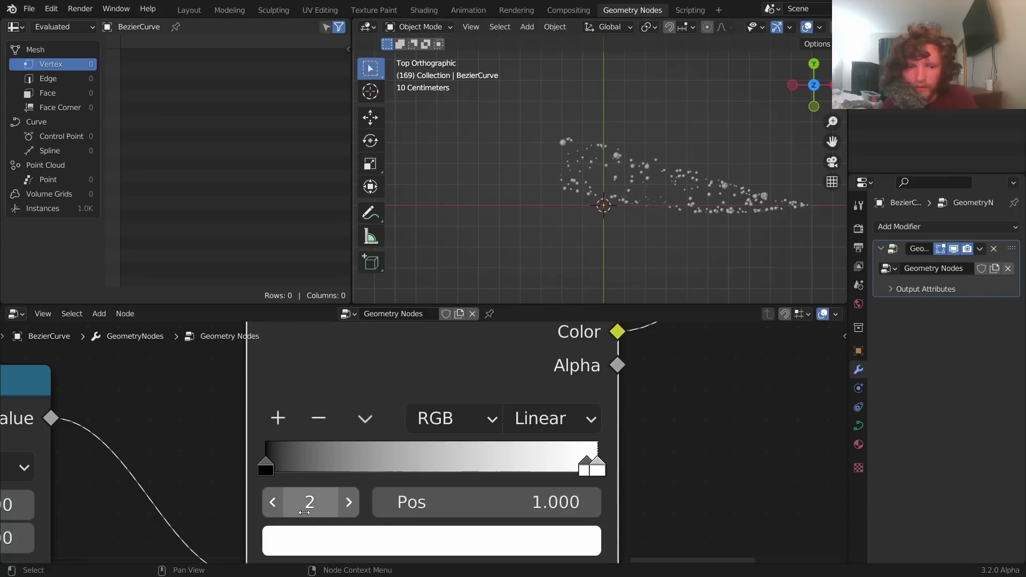
Step: Move the ColorRamp's middle white stop slightly toward the black stop, set the end stop's position to 0.981, and play back the animation
{"action": "left_click", "coordinate": [271, 502]}
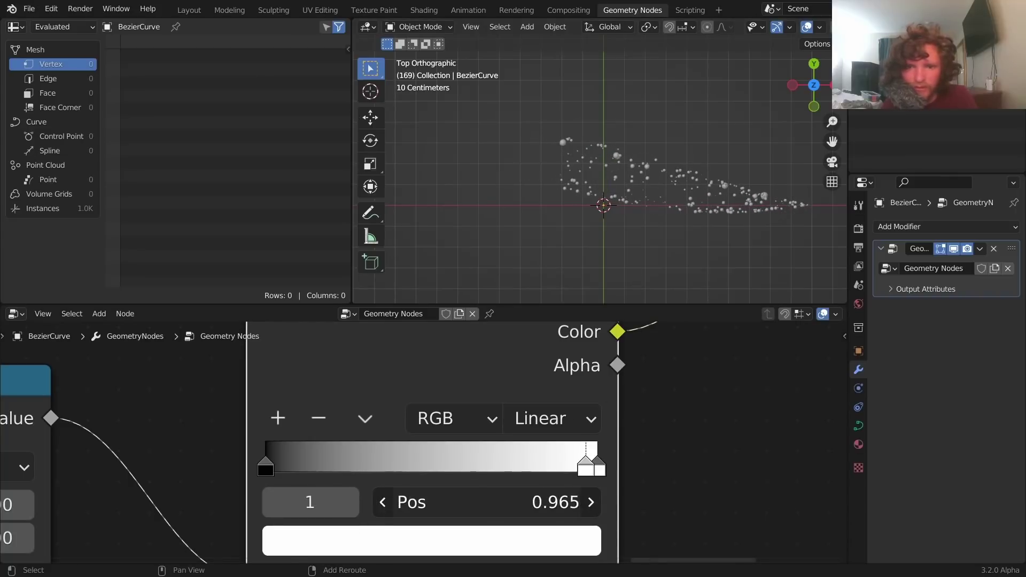
{"action": "left_click_drag", "start_coordinate": [577, 465], "coordinate": [575, 465]}
{"action": "left_click", "coordinate": [350, 503]}
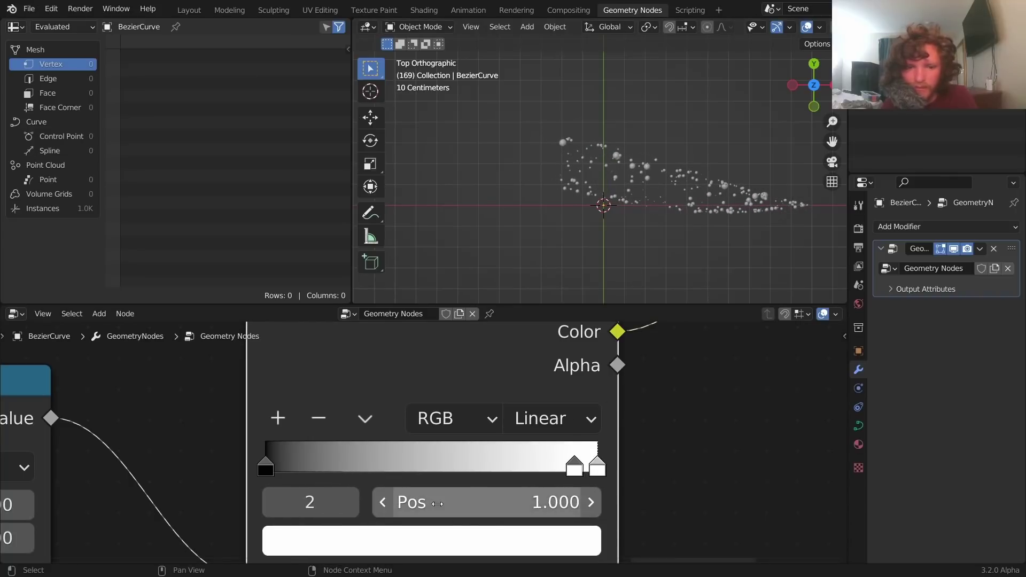
{"action": "left_click_drag", "start_coordinate": [486, 502], "coordinate": [479, 502]}
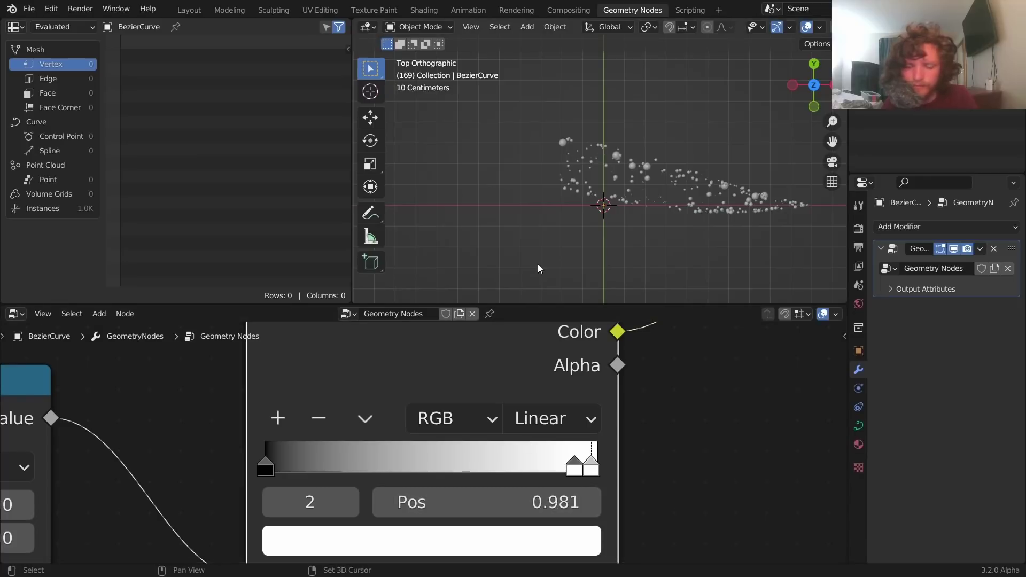
{"action": "key", "text": "shift+Left"}
{"action": "key", "text": "space"}
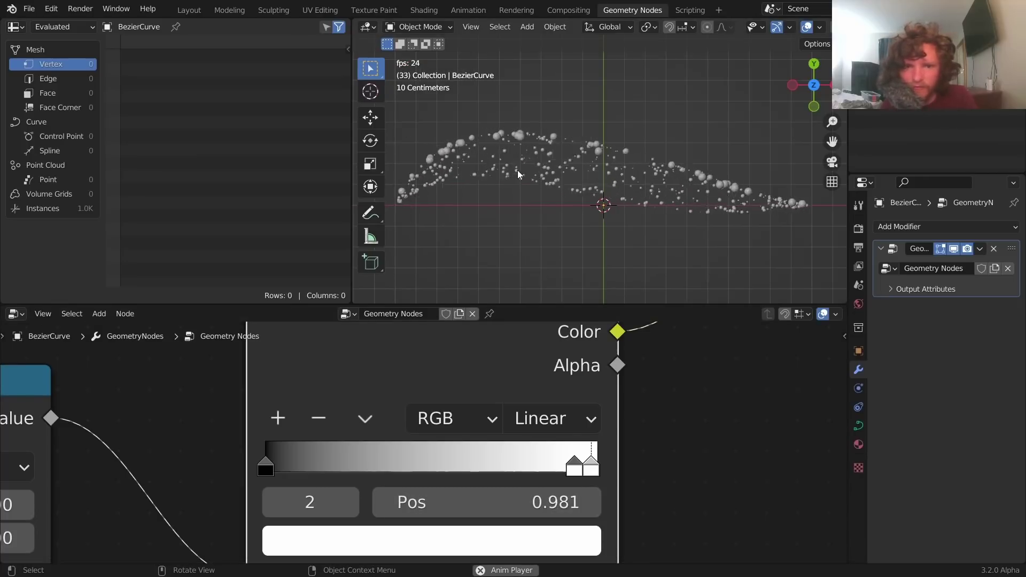
{"action": "key", "text": "space"}
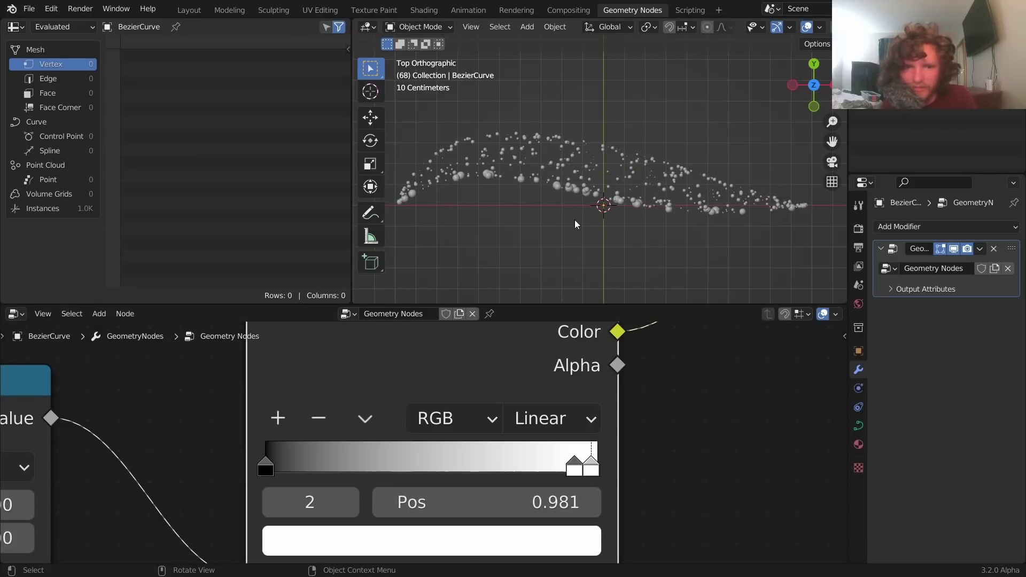
Step: Set the Seed of the Random Value node feeding the ColorRamp to 2 and play back the animation
{"action": "scroll", "coordinate": [579, 213], "scroll_direction": "down", "scroll_amount": 3}
{"action": "scroll", "coordinate": [353, 406], "scroll_direction": "down", "scroll_amount": 4}
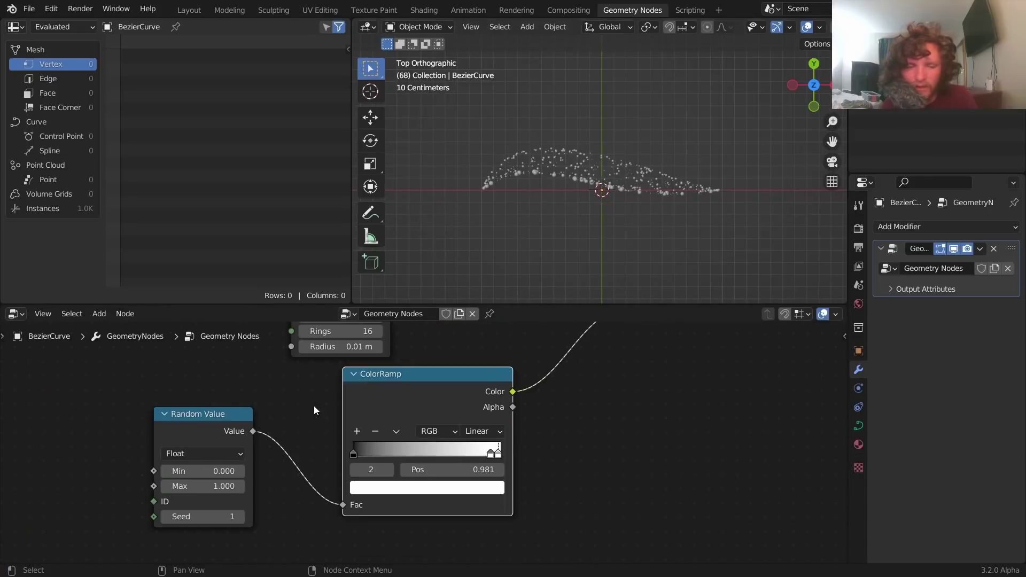
{"action": "left_click", "coordinate": [239, 516]}
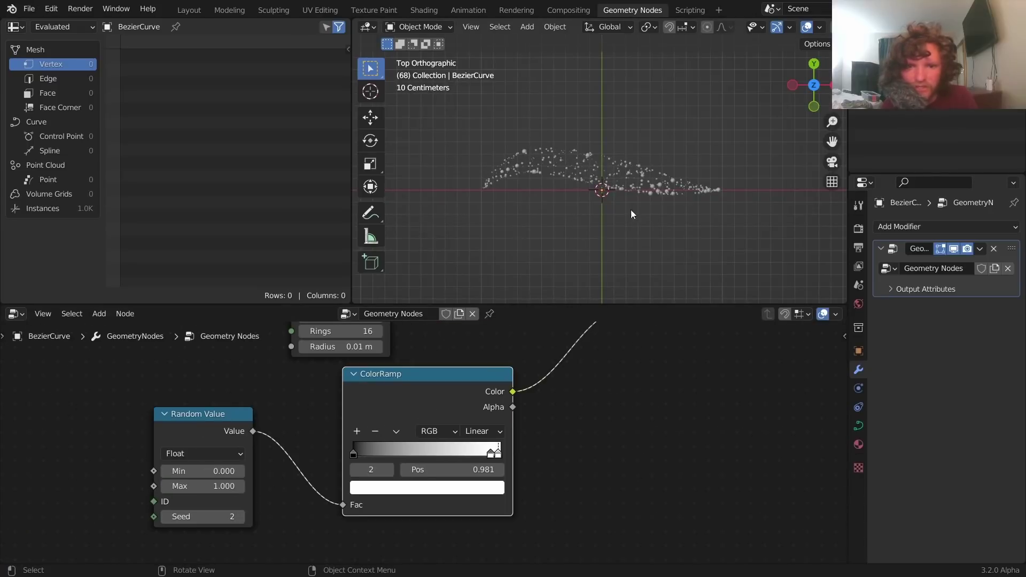
{"action": "key", "text": "space"}
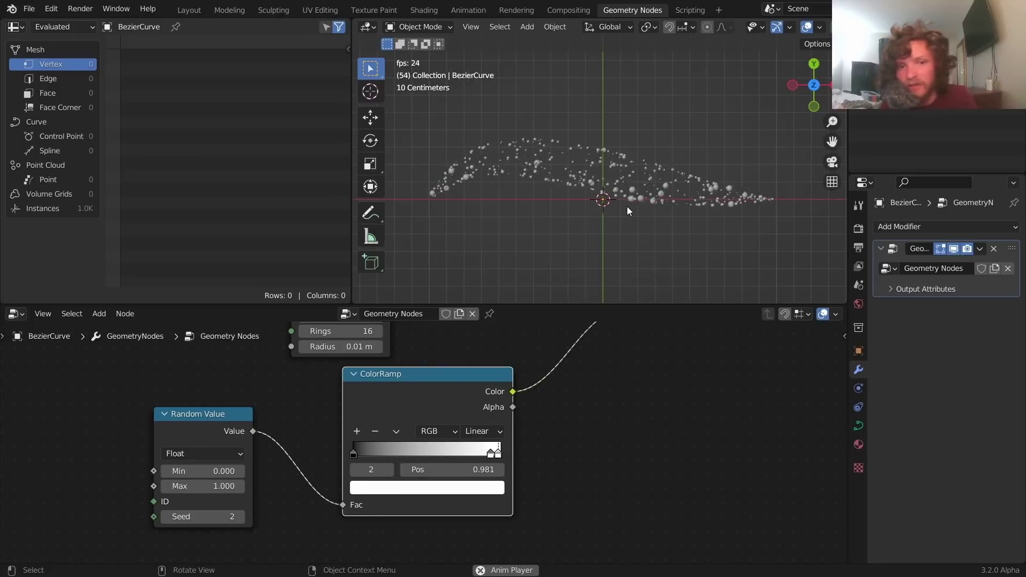
{"action": "key", "text": "space"}
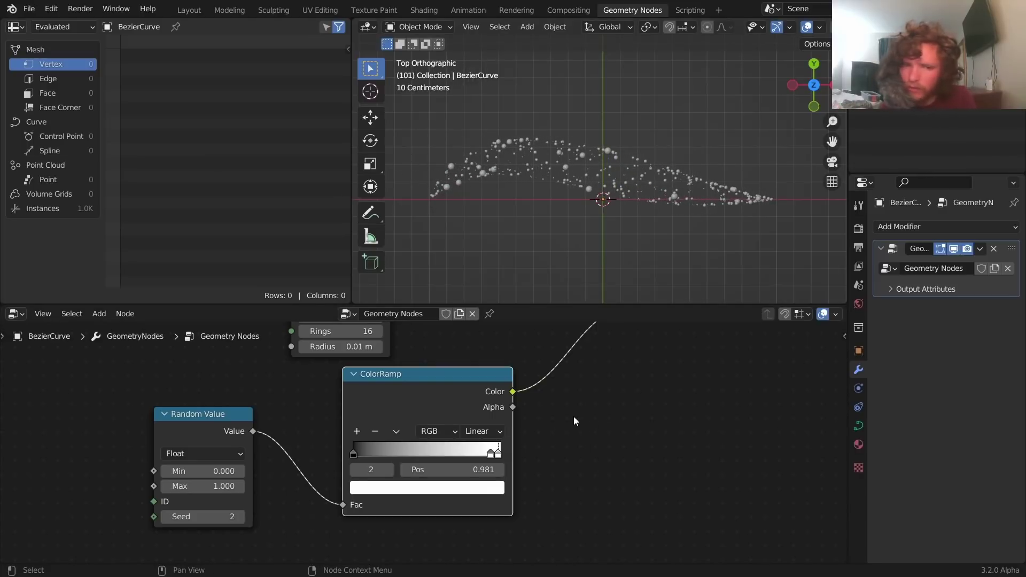
Step: Insert a Math node set to Multiply with value 1.000 between the ColorRamp's Color output and the Scale input of Instance on Points
{"action": "left_click_drag", "start_coordinate": [406, 397], "coordinate": [384, 416]}
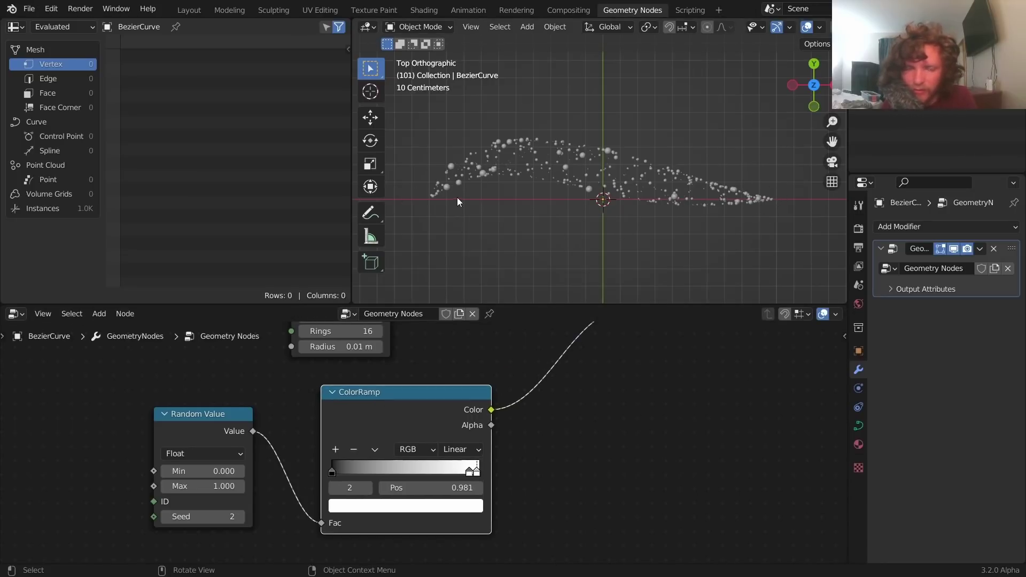
{"action": "scroll", "coordinate": [534, 430], "scroll_direction": "down", "scroll_amount": 4}
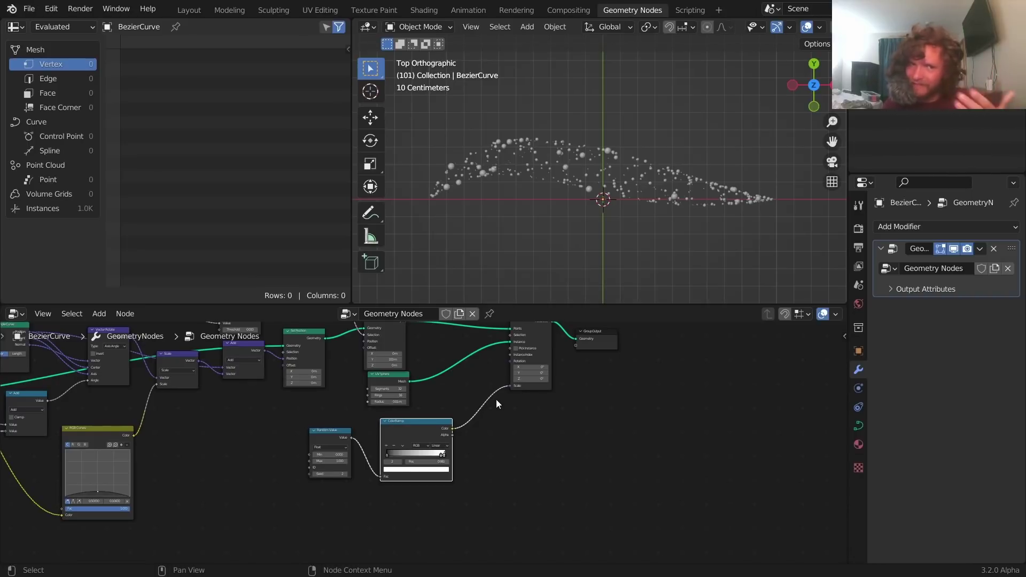
{"action": "scroll", "coordinate": [426, 436], "scroll_direction": "up", "scroll_amount": 2}
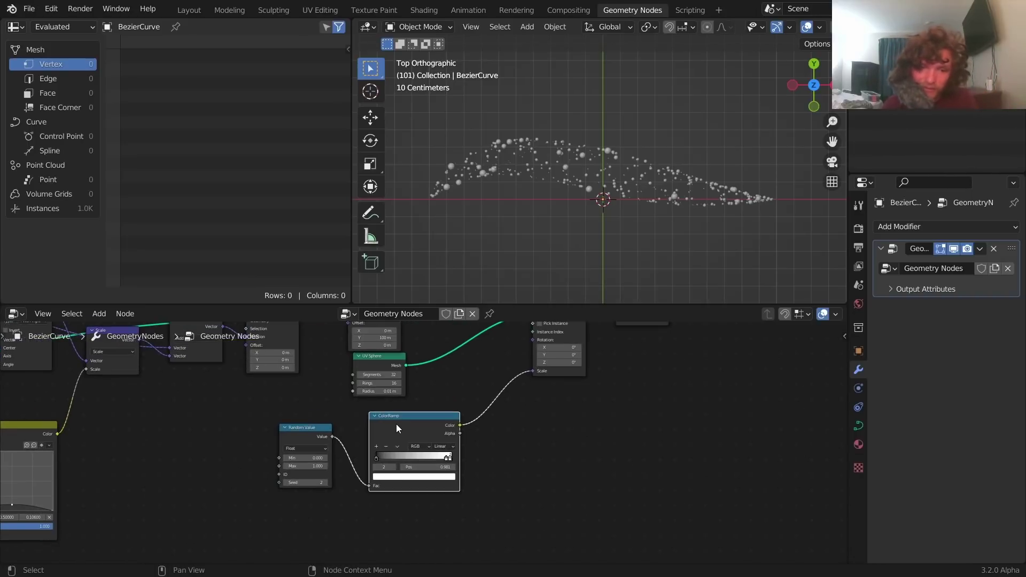
{"action": "middle_click_drag", "start_coordinate": [396, 425], "coordinate": [484, 412]}
{"action": "key", "text": "shift+a"}
{"action": "left_click", "coordinate": [434, 303]}
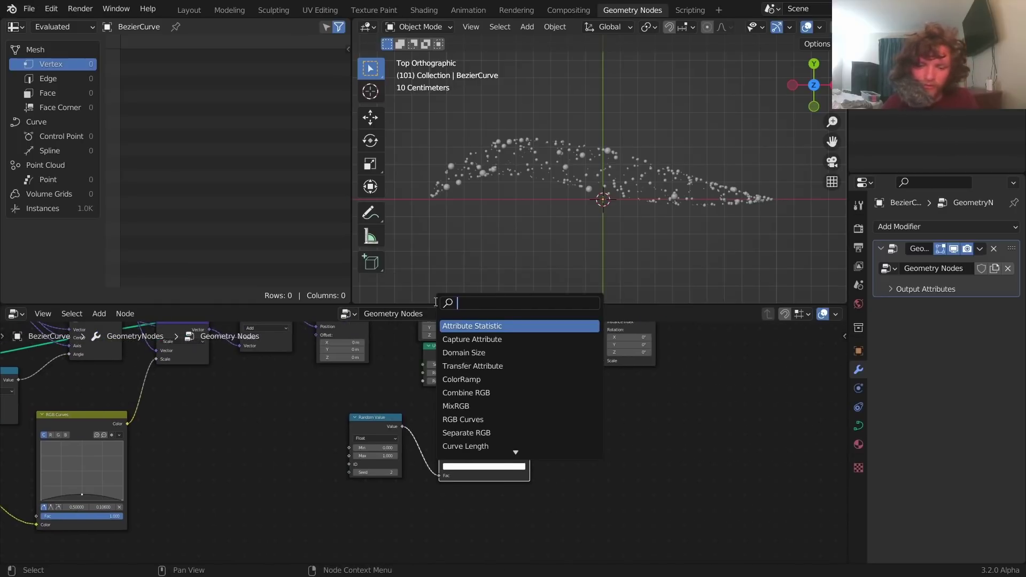
{"action": "type", "text": "math"}
{"action": "key", "text": "Return"}
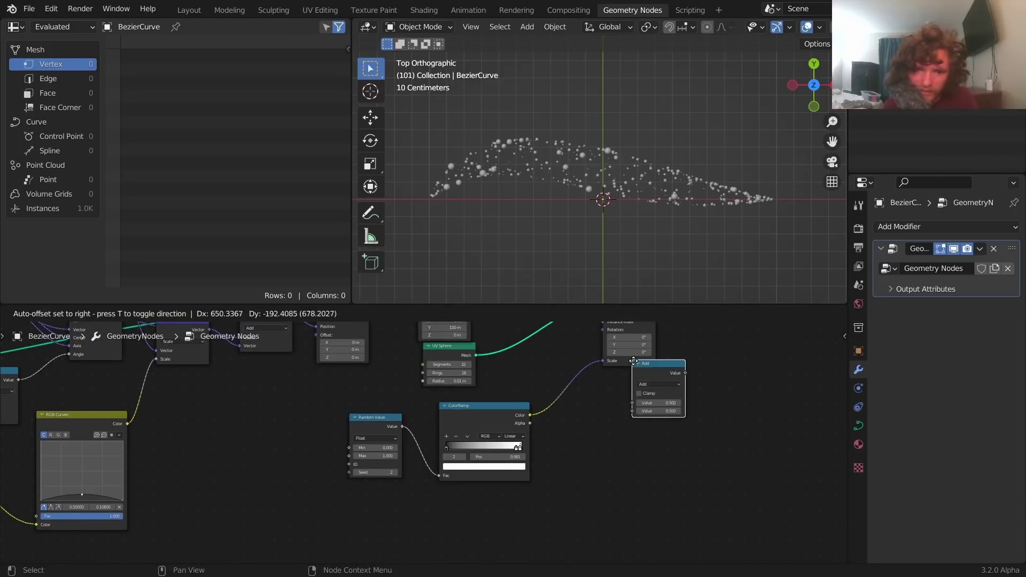
{"action": "left_click", "coordinate": [550, 384]}
{"action": "left_click", "coordinate": [579, 409]}
{"action": "key", "text": "m"}
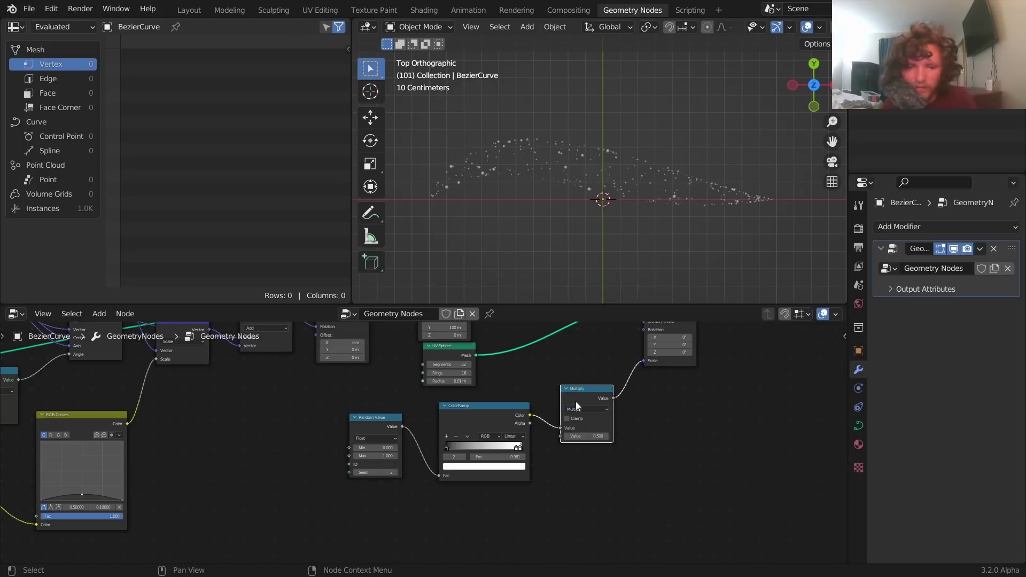
{"action": "left_click_drag", "start_coordinate": [591, 435], "coordinate": [614, 436]}
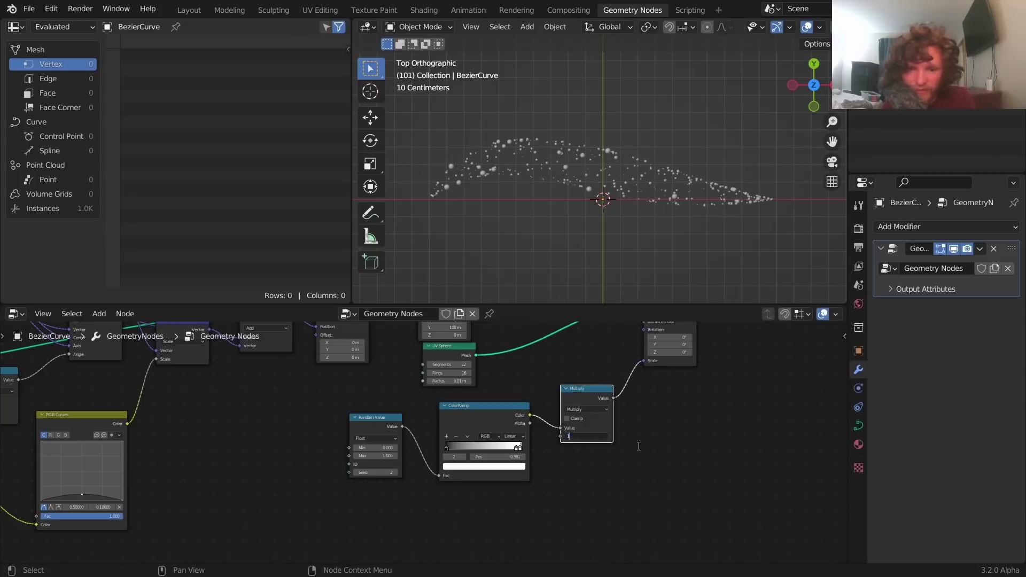
{"action": "key", "text": "Return"}
{"action": "left_click_drag", "start_coordinate": [594, 389], "coordinate": [618, 387]}
Step: Duplicate the ColorRamp node, place the copy directly below the original, and reset its color ramp
{"action": "left_click", "coordinate": [501, 412]}
{"action": "key", "text": "shift+d"}
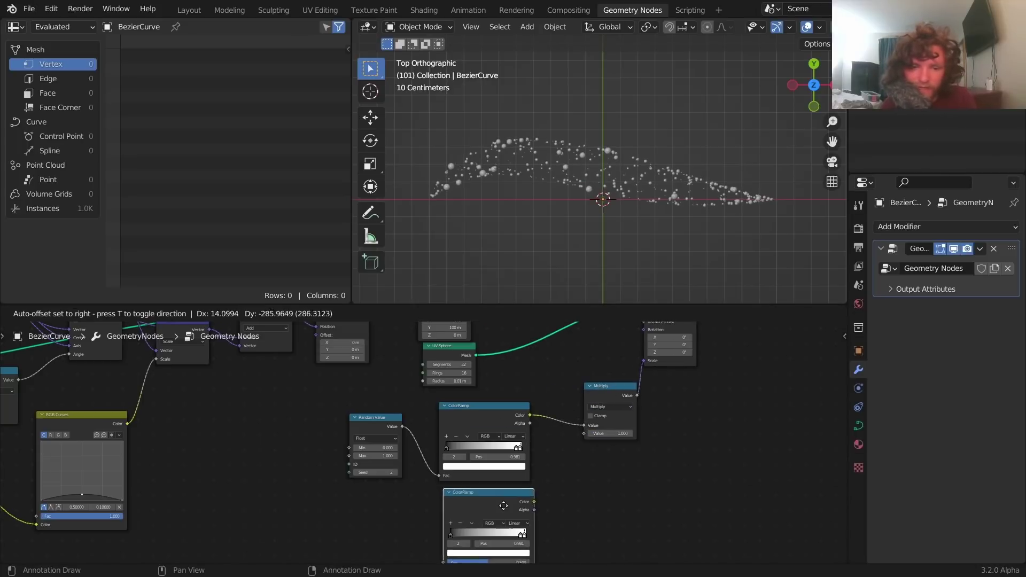
{"action": "left_click", "coordinate": [503, 505]}
{"action": "scroll", "coordinate": [425, 478], "scroll_direction": "down", "scroll_amount": 2}
{"action": "scroll", "coordinate": [479, 492], "scroll_direction": "up", "scroll_amount": 1}
{"action": "left_click", "coordinate": [466, 515]}
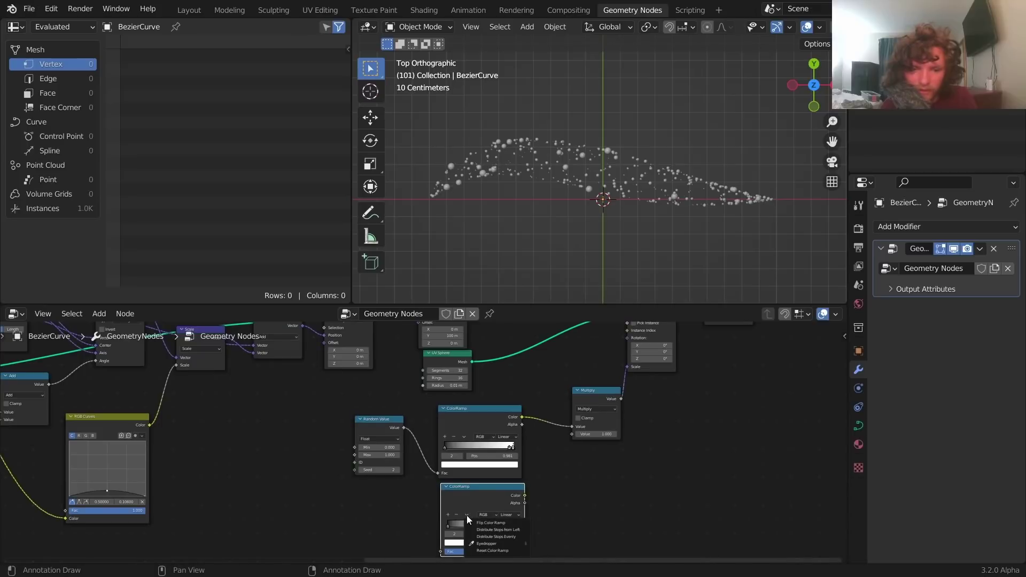
{"action": "left_click", "coordinate": [501, 550]}
Step: Connect the Value output of the Add node that drives Sample Curve's Factor to the duplicated ColorRamp's Fac input
{"action": "scroll", "coordinate": [402, 512], "scroll_direction": "down", "scroll_amount": 4}
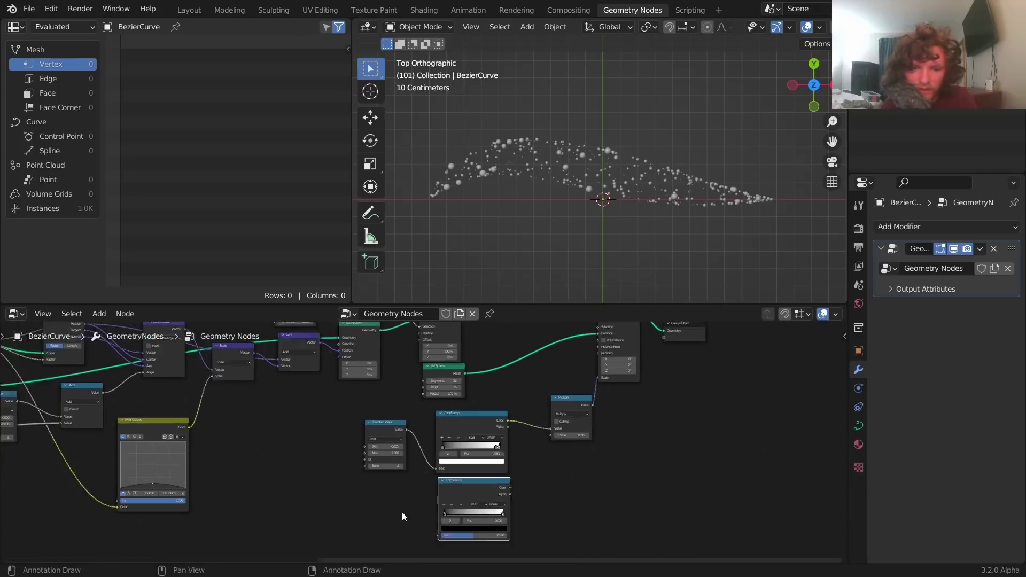
{"action": "middle_click_drag", "start_coordinate": [332, 462], "coordinate": [573, 464]}
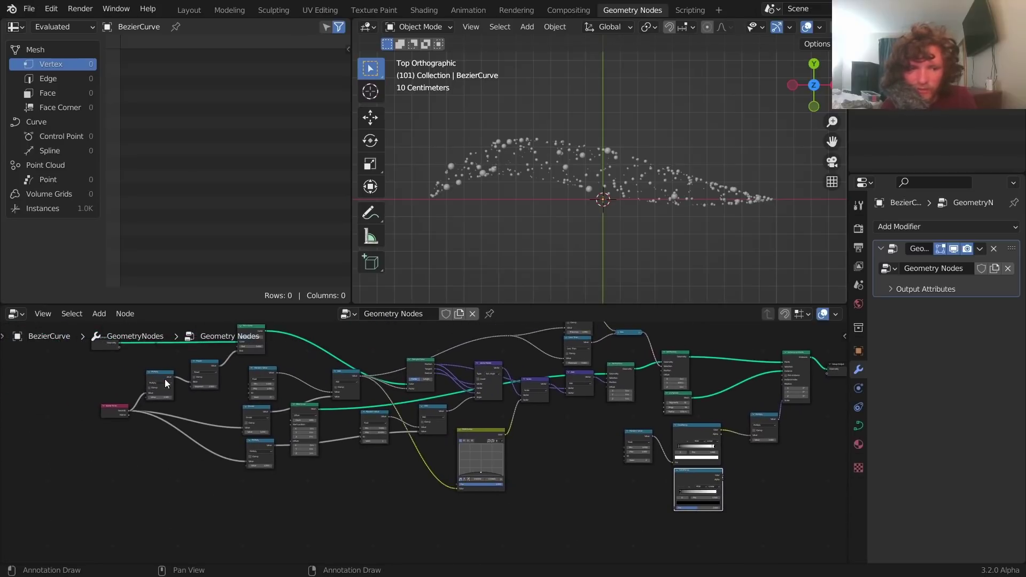
{"action": "scroll", "coordinate": [187, 380], "scroll_direction": "up", "scroll_amount": 4}
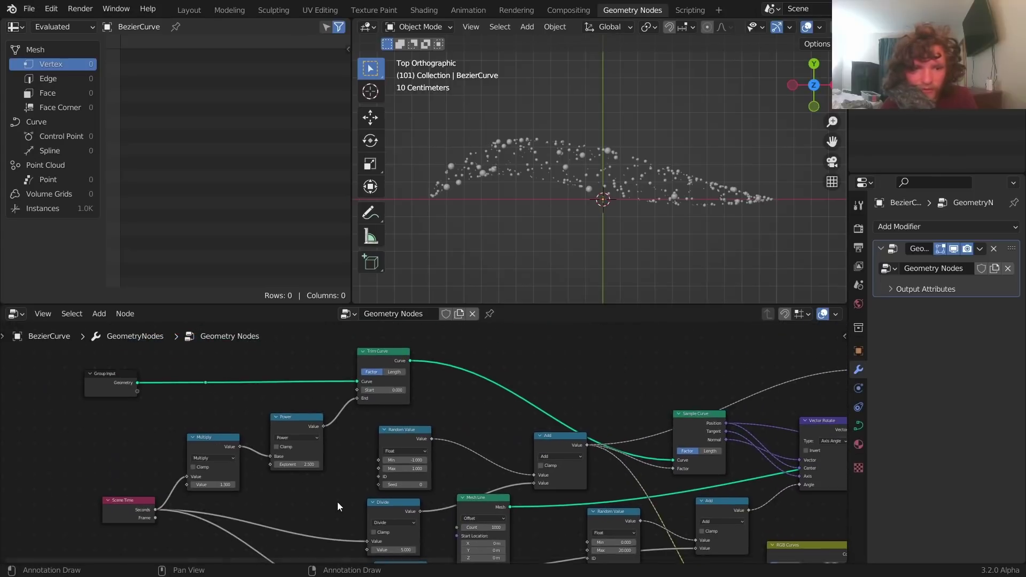
{"action": "left_click_drag", "start_coordinate": [402, 447], "coordinate": [386, 439]}
{"action": "left_click_drag", "start_coordinate": [553, 450], "coordinate": [508, 446]}
{"action": "scroll", "coordinate": [621, 477], "scroll_direction": "down", "scroll_amount": 6}
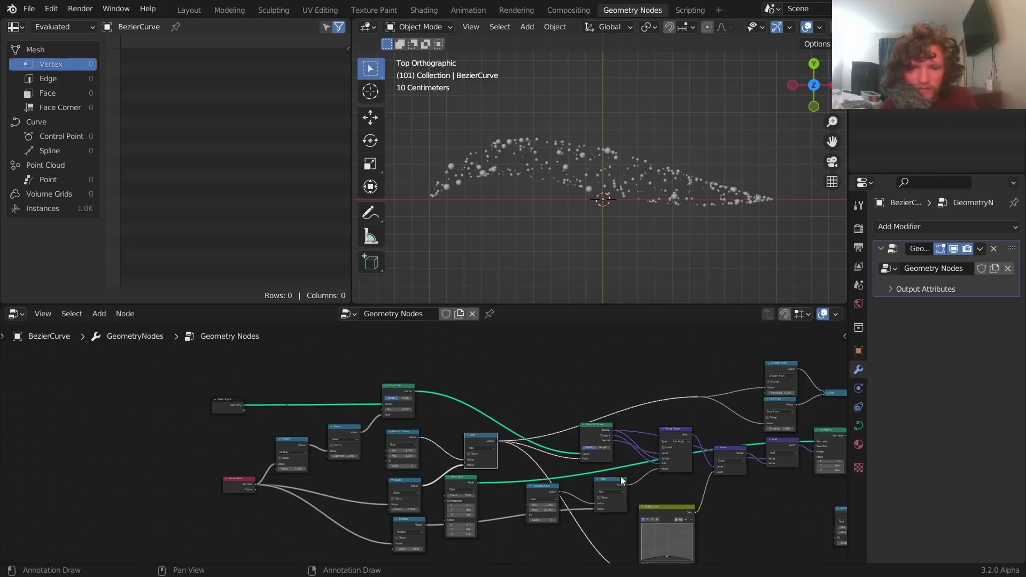
{"action": "middle_click_drag", "start_coordinate": [621, 476], "coordinate": [347, 387]}
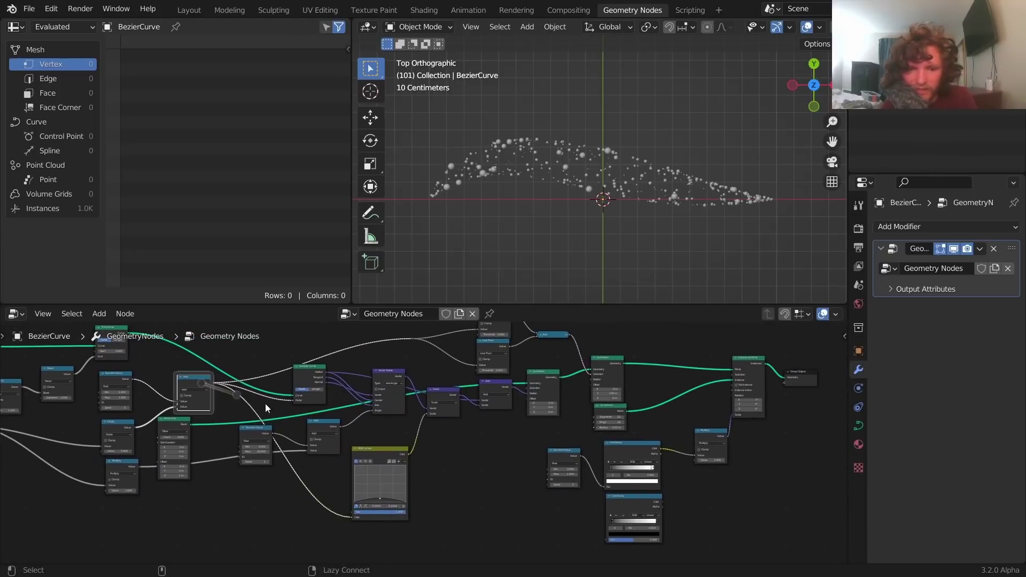
{"action": "scroll", "coordinate": [647, 534], "scroll_direction": "up", "scroll_amount": 5}
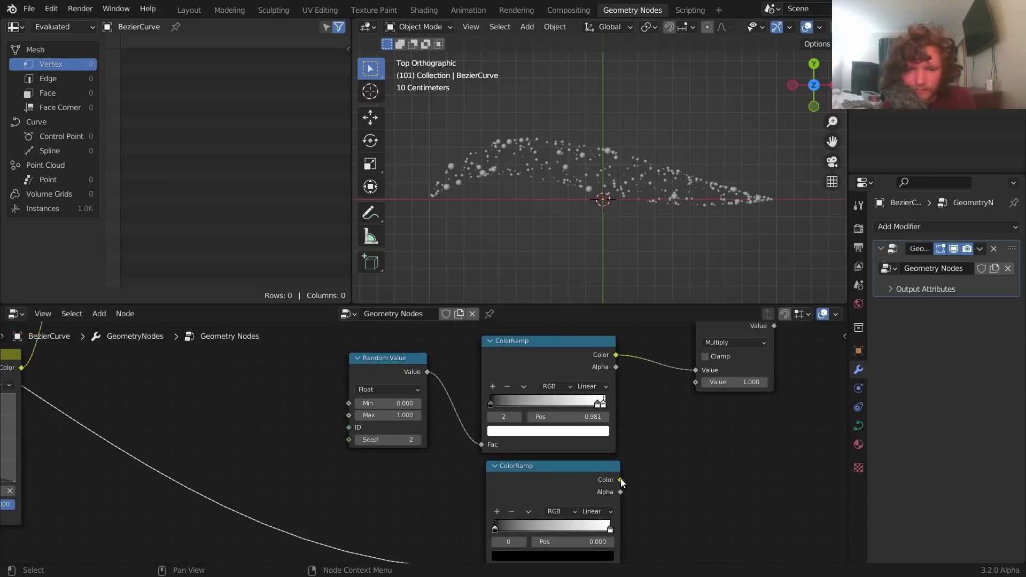
Step: Connect the duplicated ColorRamp's Color output to the second Value input of the Multiply node and play back the animation
{"action": "left_click", "coordinate": [622, 482]}
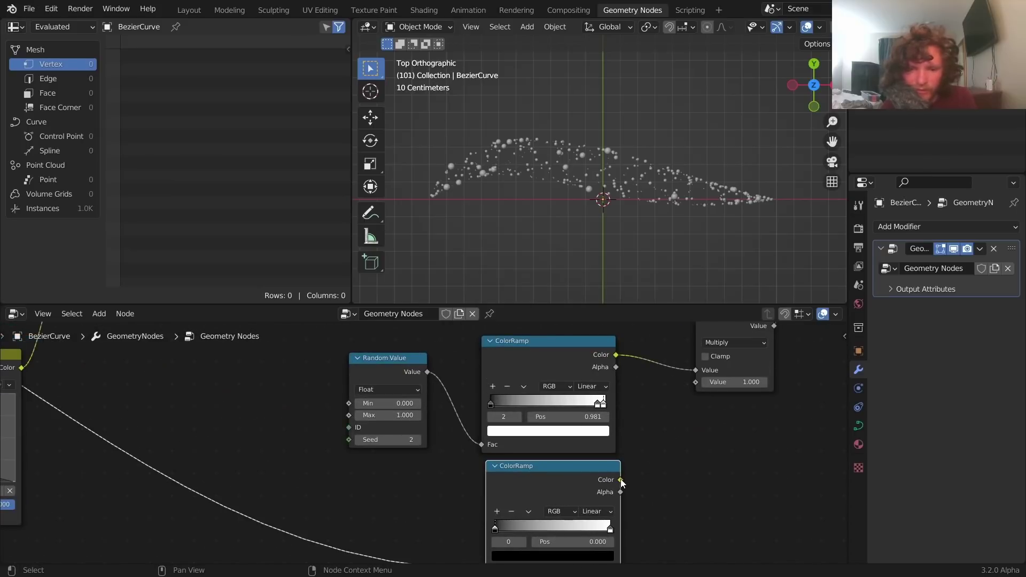
{"action": "left_click_drag", "start_coordinate": [621, 480], "coordinate": [695, 382]}
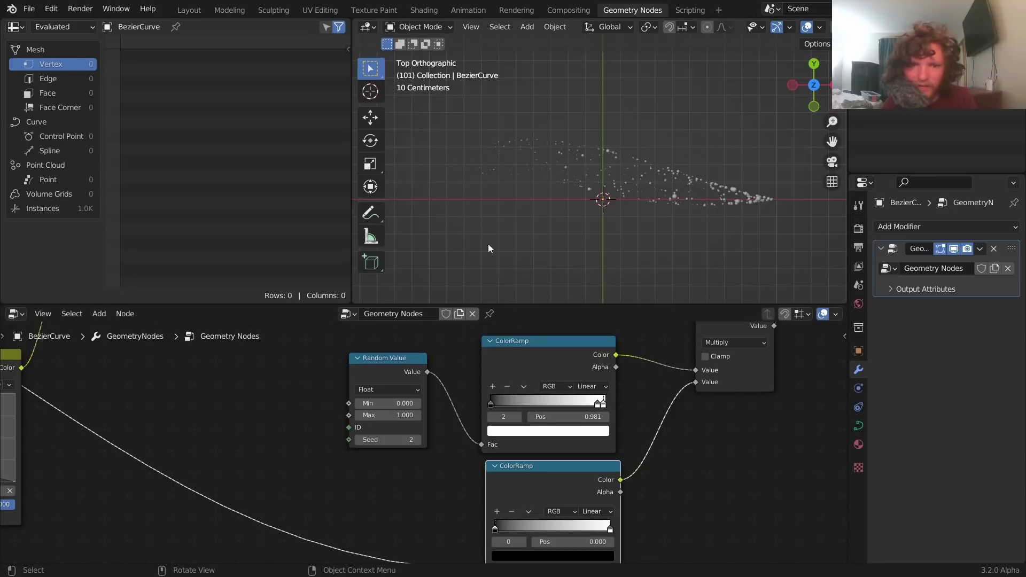
{"action": "key", "text": "space"}
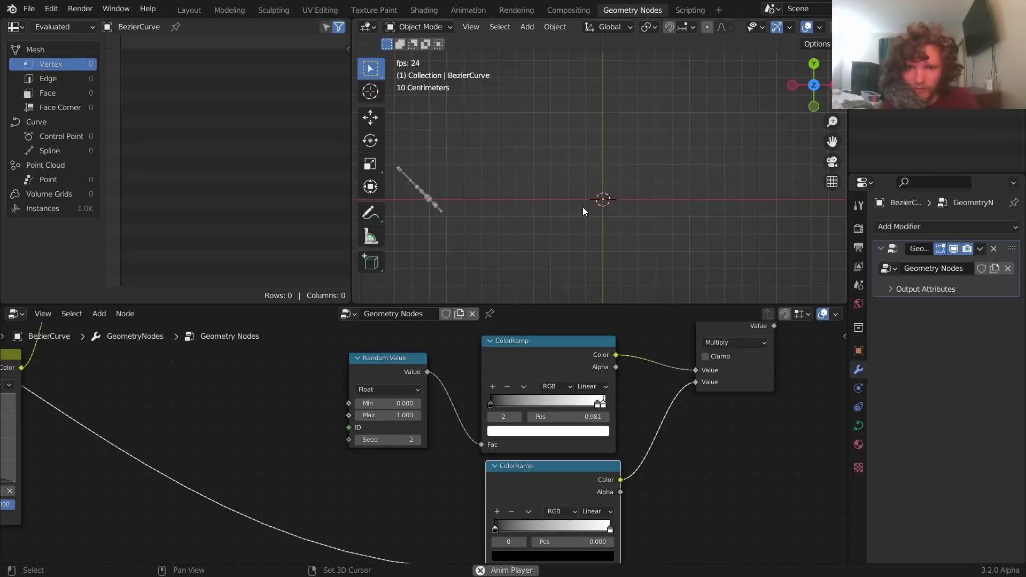
{"action": "key", "text": "space"}
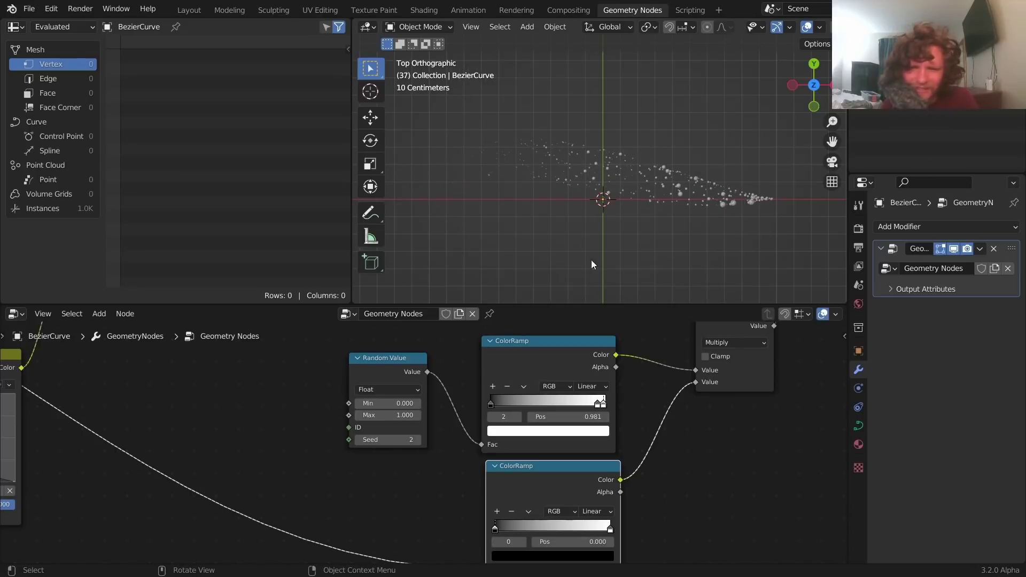
Step: Set the duplicated ColorRamp's end stop to black with a brightness value (V) of 0
{"action": "scroll", "coordinate": [572, 437], "scroll_direction": "up", "scroll_amount": 3}
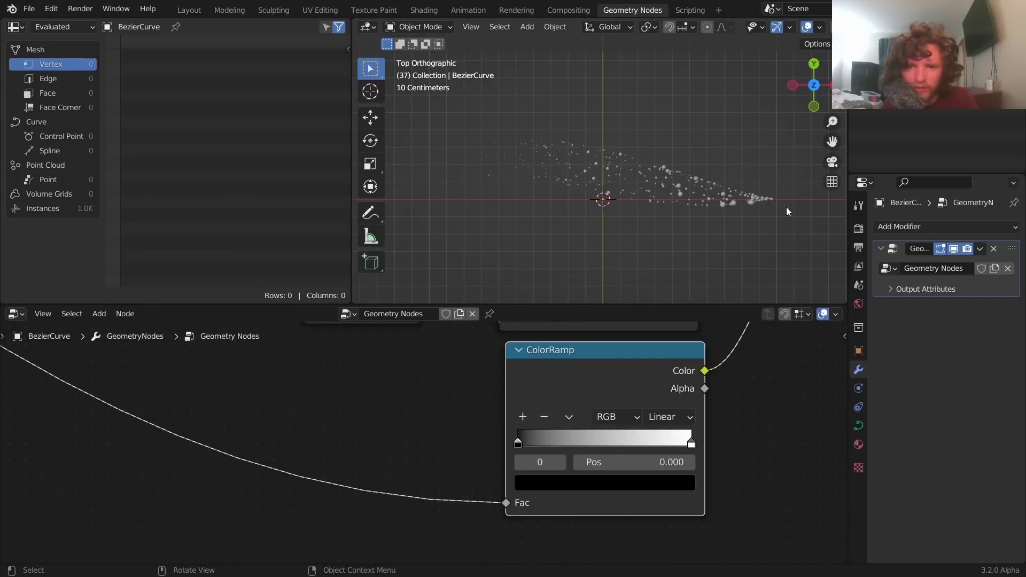
{"action": "scroll", "coordinate": [634, 446], "scroll_direction": "up", "scroll_amount": 1}
{"action": "left_click", "coordinate": [562, 463]}
{"action": "left_click", "coordinate": [647, 483]}
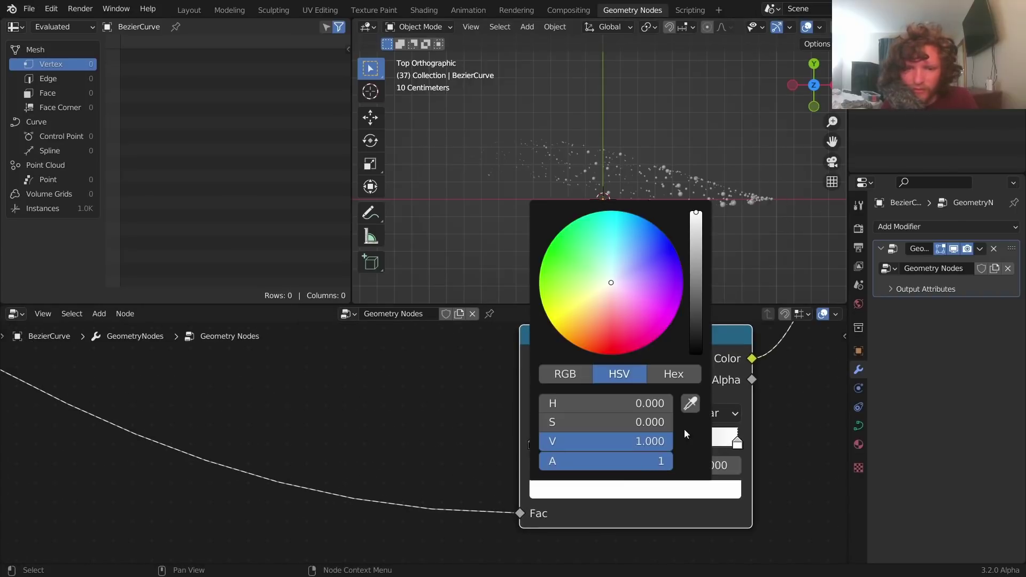
{"action": "left_click_drag", "start_coordinate": [696, 343], "coordinate": [697, 355]}
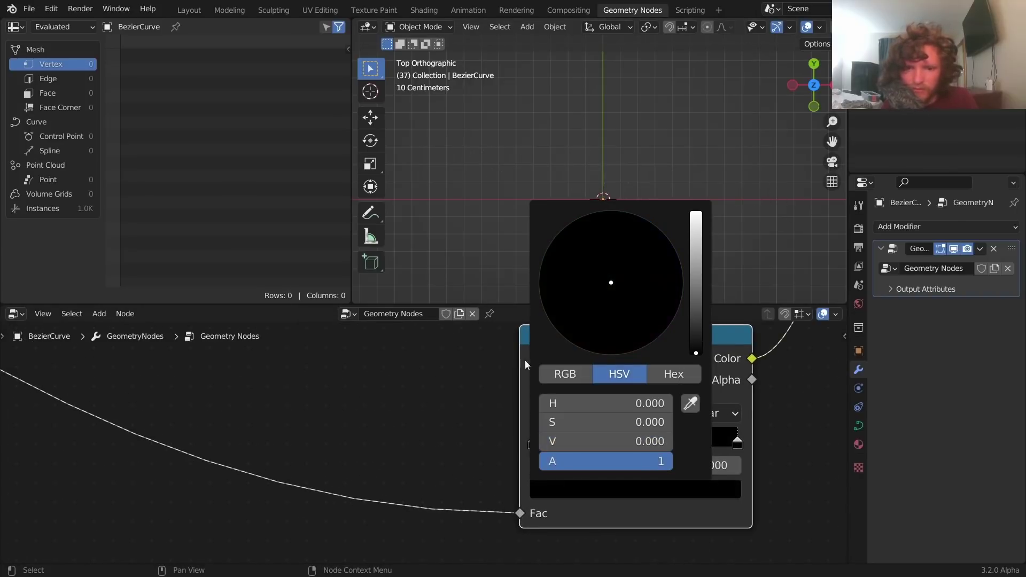
Step: Add a white stop at position 0.500 to the duplicated ColorRamp and play back the animation
{"action": "left_click", "coordinate": [657, 466]}
{"action": "left_click", "coordinate": [620, 491]}
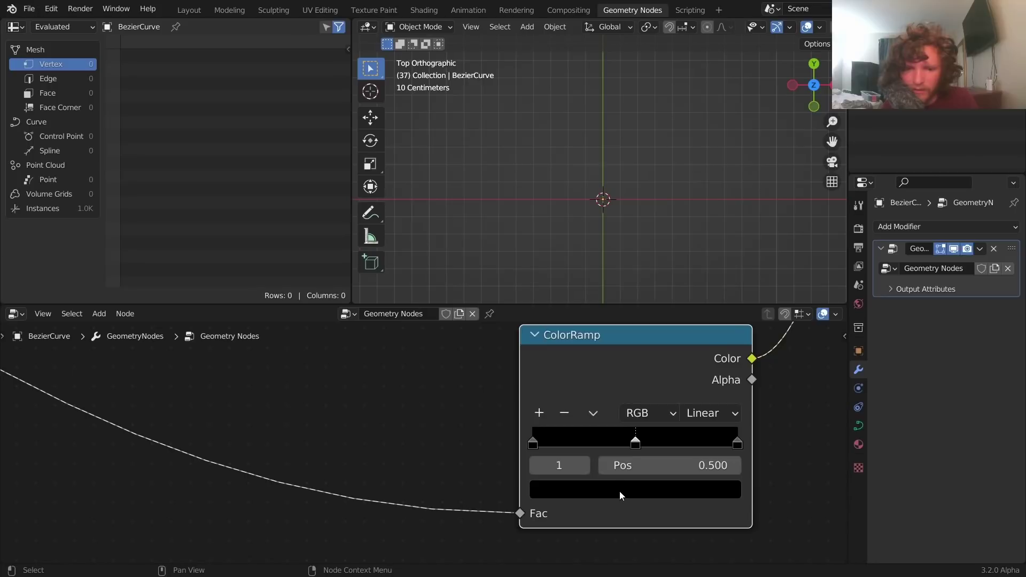
{"action": "left_click", "coordinate": [620, 491]}
{"action": "left_click_drag", "start_coordinate": [696, 226], "coordinate": [669, 210]}
{"action": "key", "text": "space"}
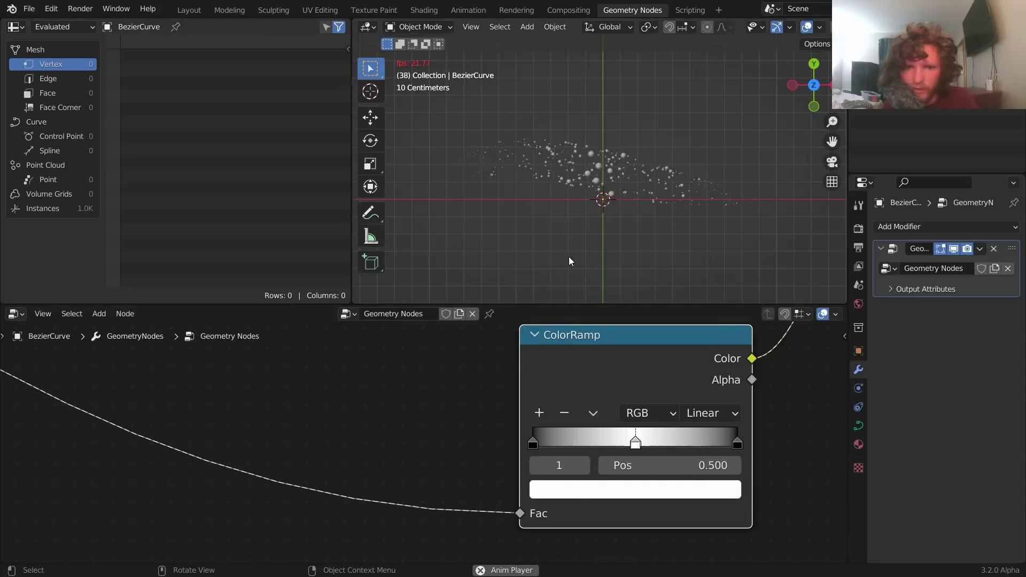
{"action": "key", "text": "space"}
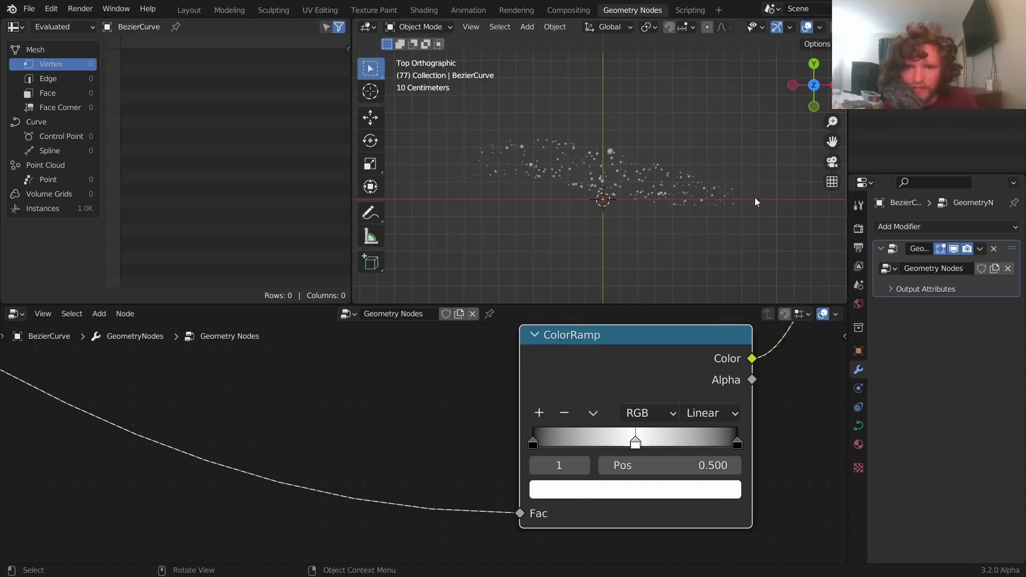
Step: Add another white stop at position 0.100 to the duplicated ColorRamp
{"action": "left_click", "coordinate": [539, 413]}
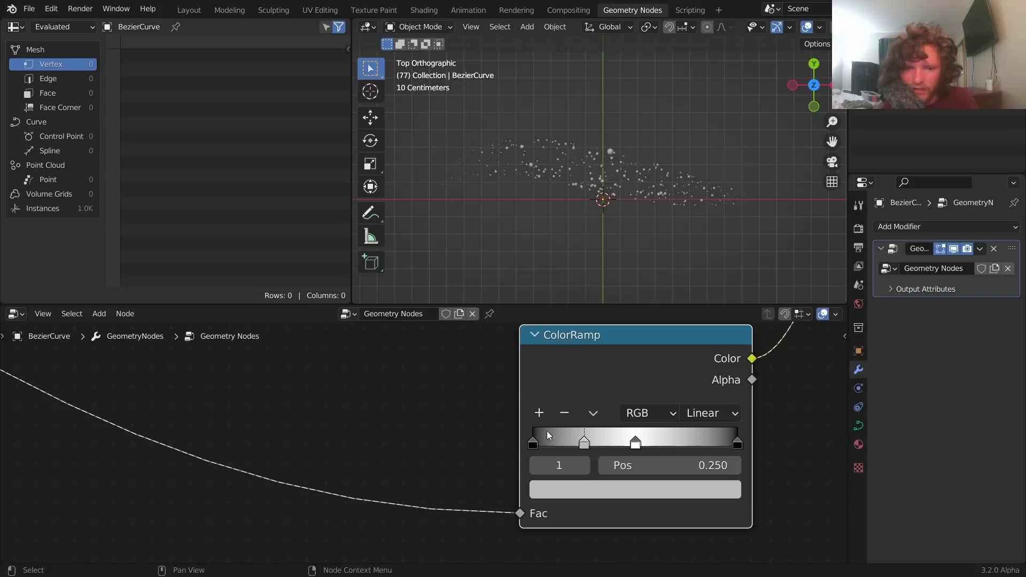
{"action": "left_click", "coordinate": [602, 488]}
{"action": "left_click", "coordinate": [697, 229]}
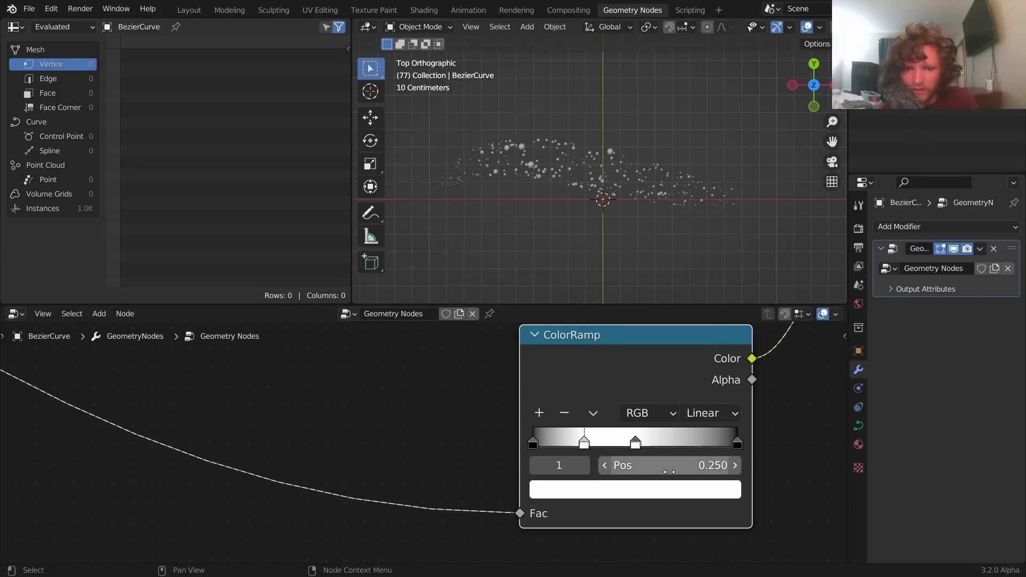
{"action": "left_click", "coordinate": [669, 471]}
{"action": "type", "text": ".2"}
{"action": "key", "text": "Return"}
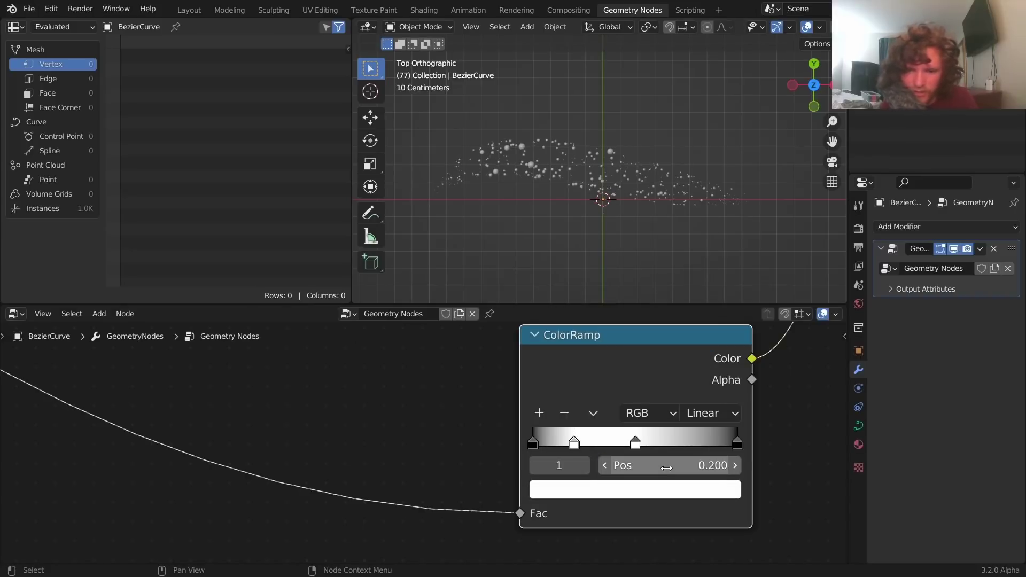
{"action": "type", "text": ".1"}
{"action": "key", "text": "Return"}
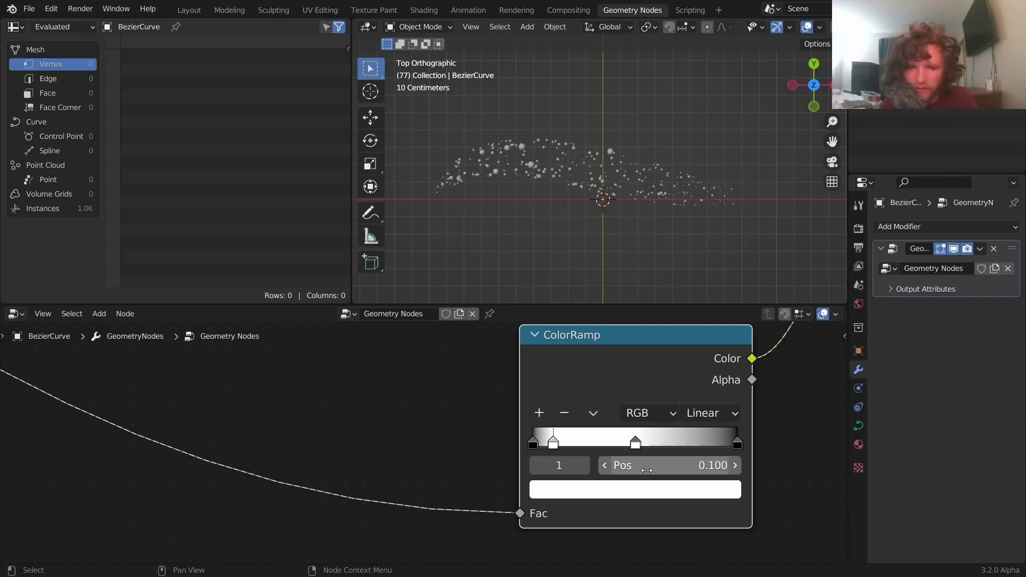
Step: Move the duplicated ColorRamp's stop 2 to position 0.900 and play back the animation
{"action": "left_click", "coordinate": [585, 465]}
{"action": "left_click", "coordinate": [637, 469]}
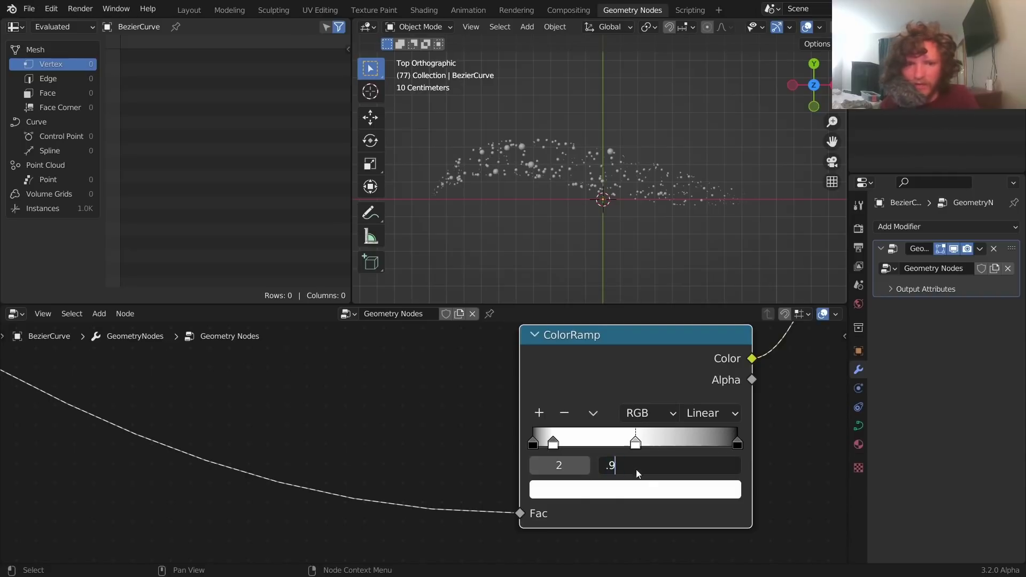
{"action": "type", "text": ".9"}
{"action": "key", "text": "Return"}
{"action": "key", "text": "space"}
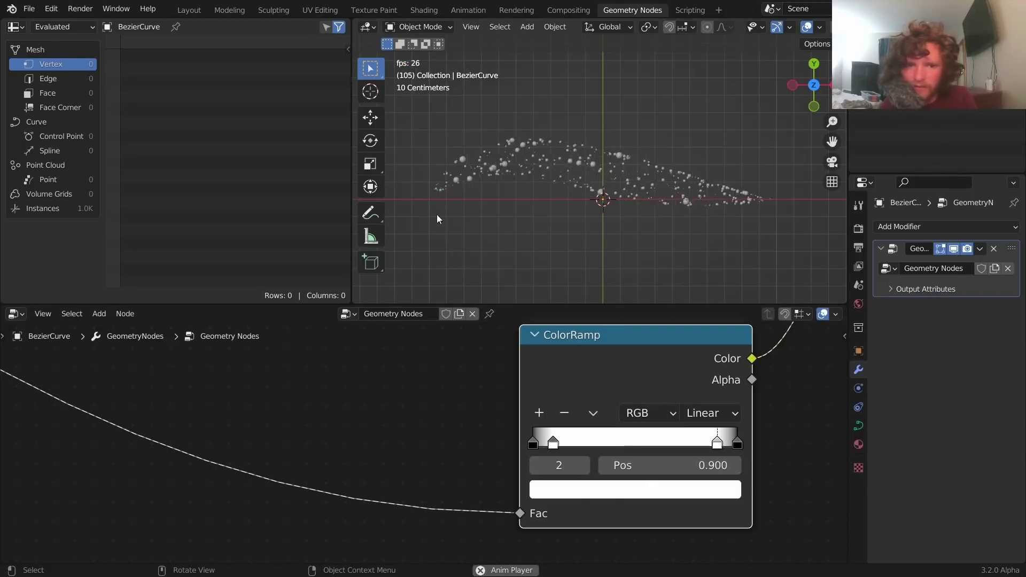
{"action": "scroll", "coordinate": [716, 410], "scroll_direction": "down", "scroll_amount": 4}
{"action": "key", "text": "space"}
Step: Briefly mute and re-enable the Multiply node to compare its effect, and play back the animation
{"action": "middle_click_drag", "start_coordinate": [735, 363], "coordinate": [605, 467]}
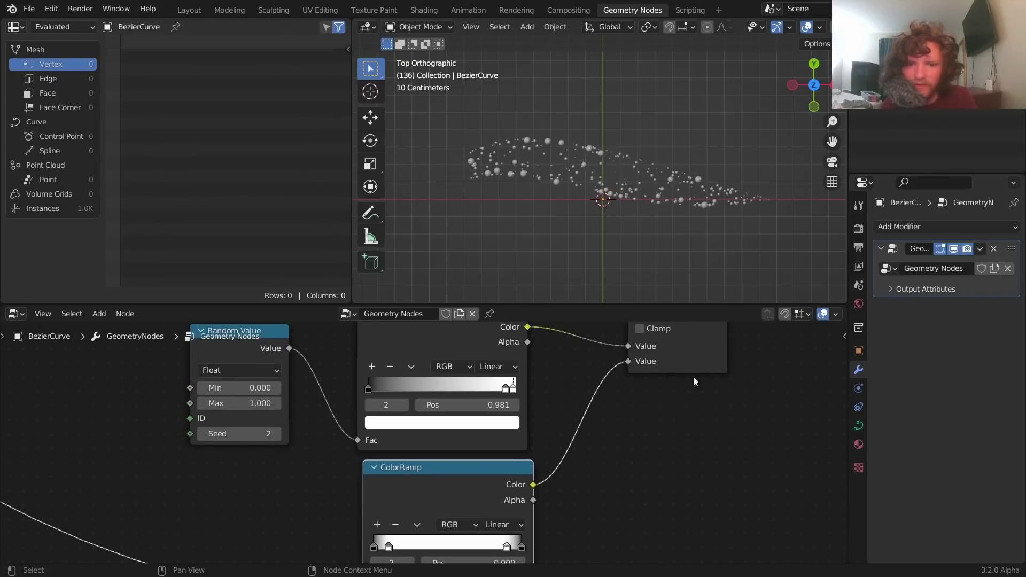
{"action": "middle_click_drag", "start_coordinate": [693, 381], "coordinate": [602, 474]}
{"action": "left_click", "coordinate": [590, 377]}
{"action": "key", "text": "m"}
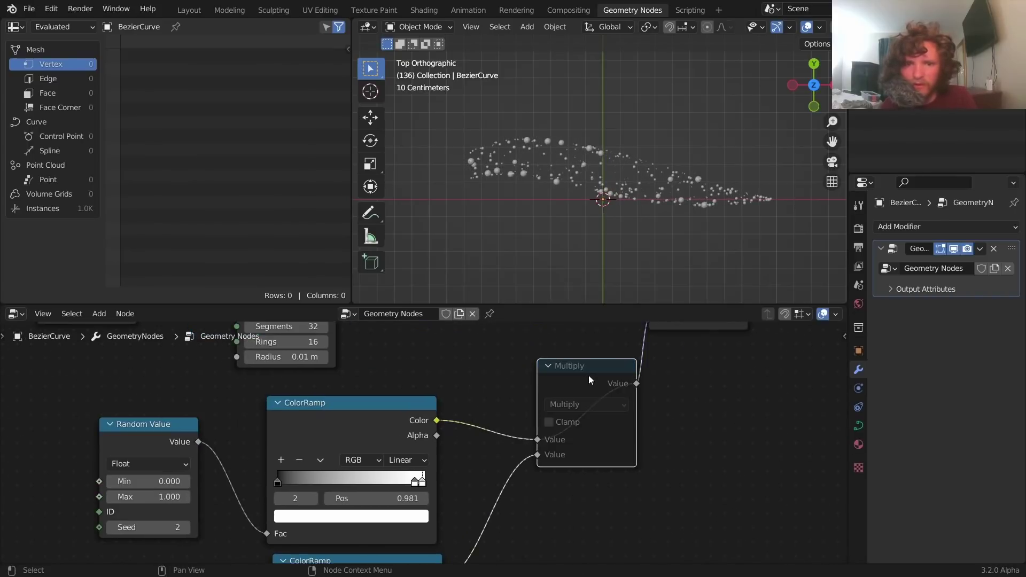
{"action": "key", "text": "m"}
{"action": "key", "text": "space"}
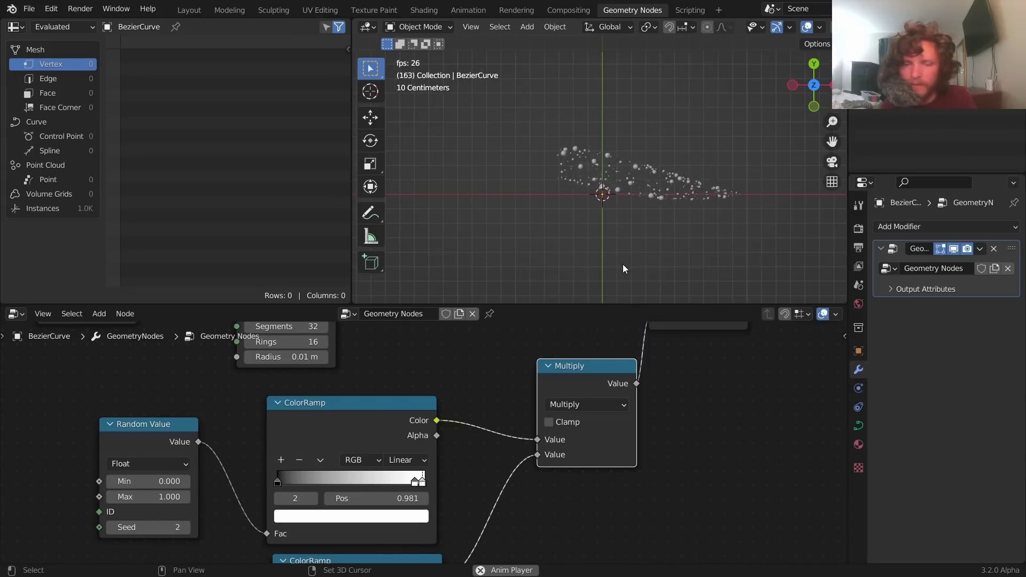
{"action": "key", "text": "space"}
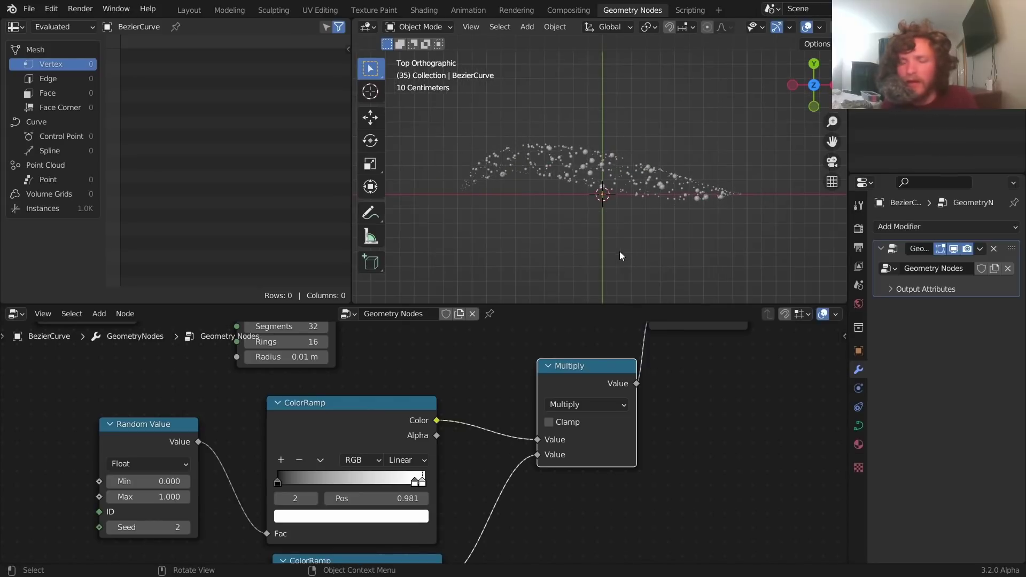
Step: Set the Mesh Line node's Count to 2000 and play back the animation
{"action": "scroll", "coordinate": [511, 484], "scroll_direction": "down", "scroll_amount": 5}
{"action": "scroll", "coordinate": [468, 412], "scroll_direction": "up", "scroll_amount": 3}
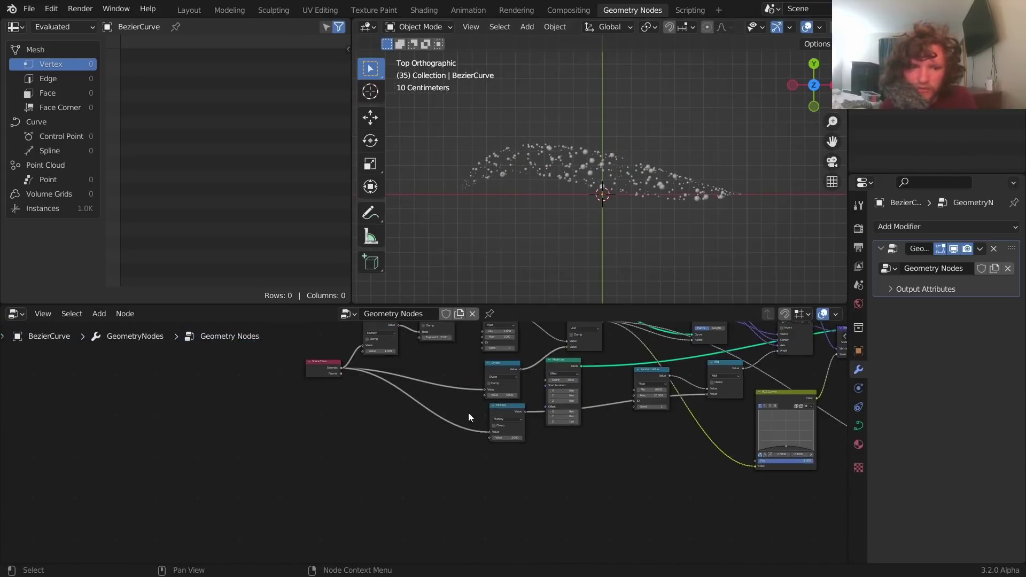
{"action": "scroll", "coordinate": [483, 399], "scroll_direction": "up", "scroll_amount": 1}
{"action": "middle_click_drag", "start_coordinate": [524, 398], "coordinate": [647, 477]}
{"action": "middle_click_drag", "start_coordinate": [754, 429], "coordinate": [473, 451]}
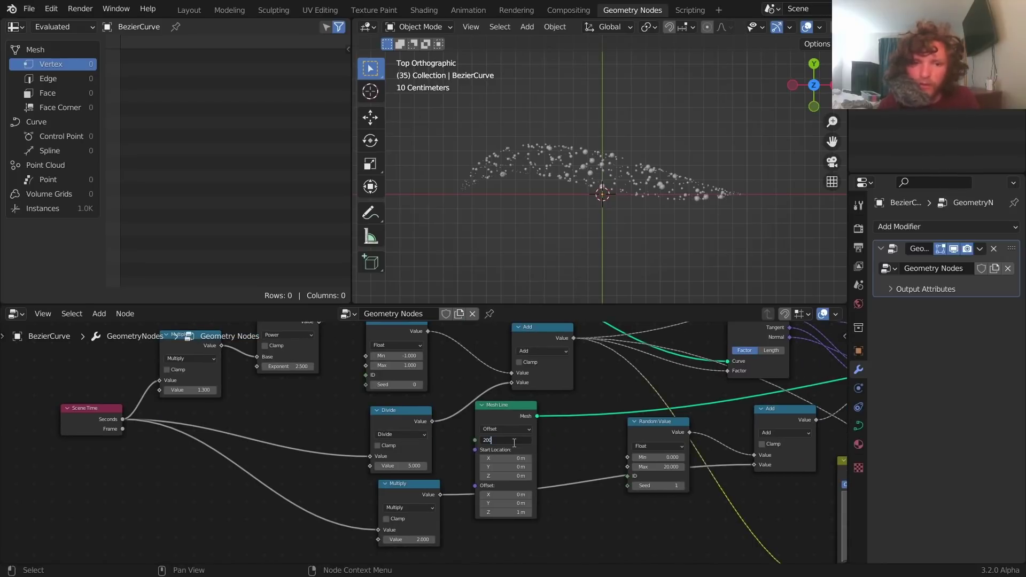
{"action": "key", "text": "Return"}
{"action": "key", "text": "space"}
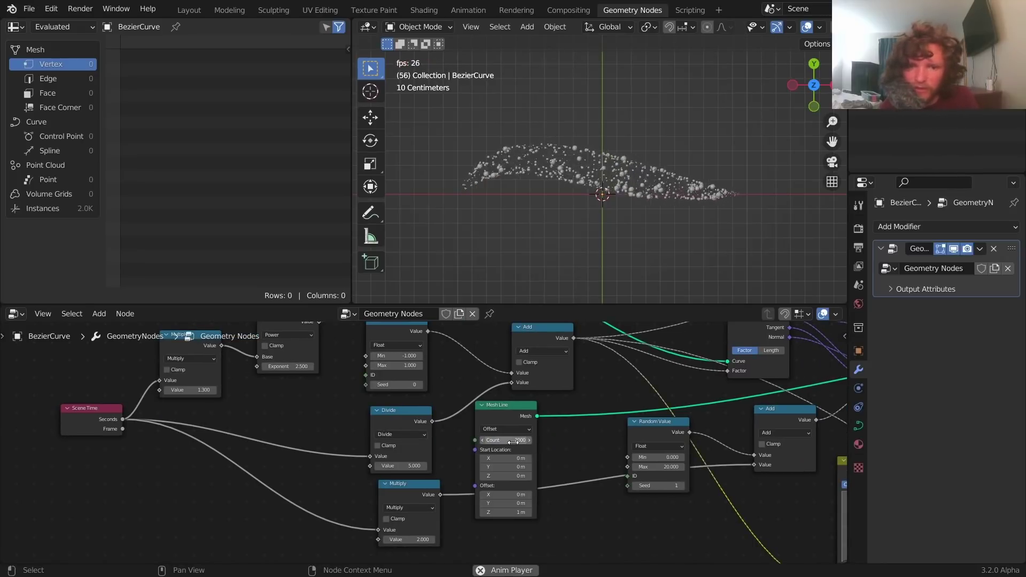
{"action": "key", "text": "space"}
Step: Switch the render engine to Cycles with GPU Compute as the device
{"action": "scroll", "coordinate": [703, 412], "scroll_direction": "down", "scroll_amount": 2}
{"action": "middle_click_drag", "start_coordinate": [693, 443], "coordinate": [422, 499]}
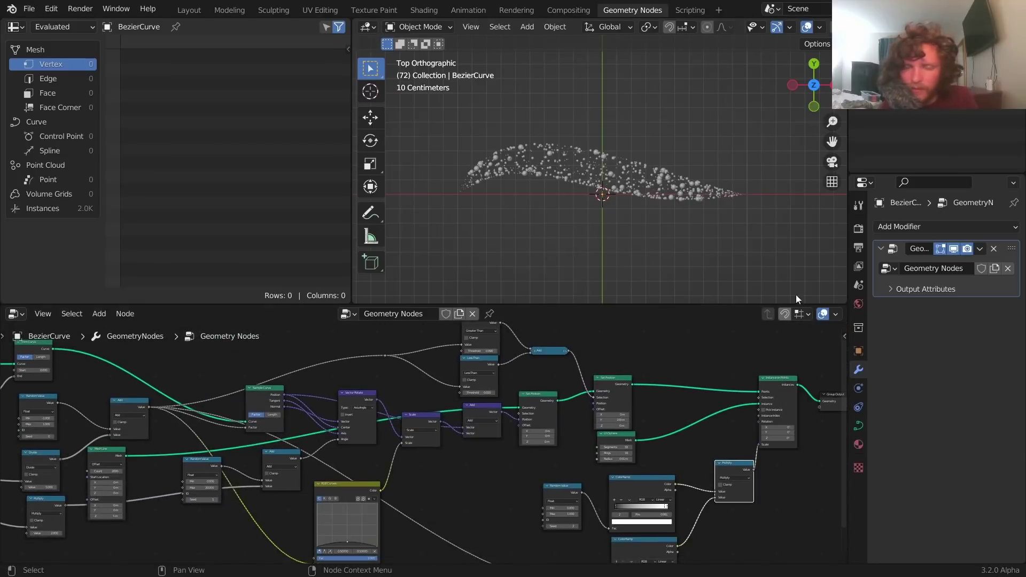
{"action": "left_click", "coordinate": [859, 228]}
{"action": "left_click", "coordinate": [973, 229]}
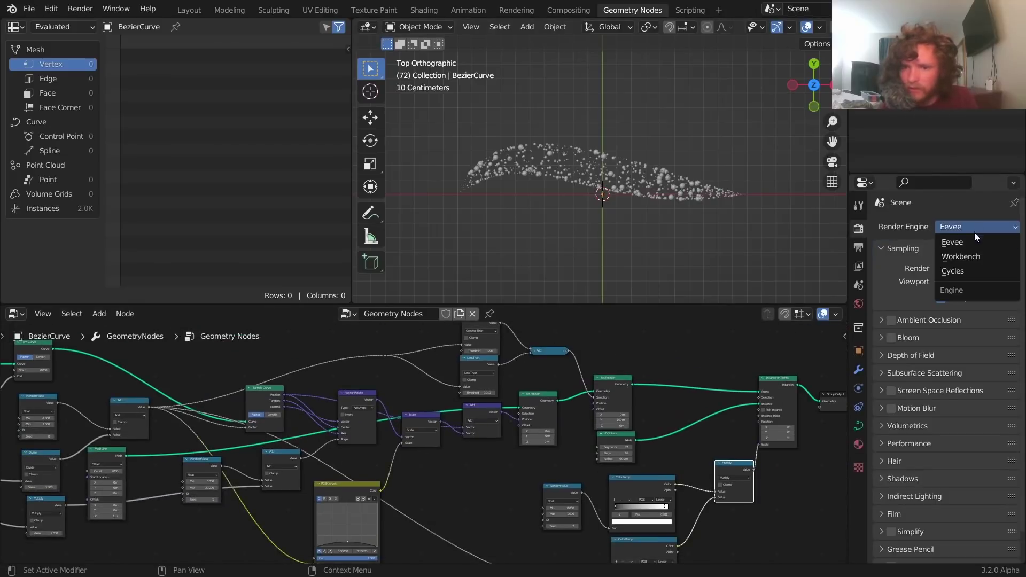
{"action": "left_click", "coordinate": [967, 274]}
{"action": "left_click", "coordinate": [951, 259]}
{"action": "left_click", "coordinate": [956, 290]}
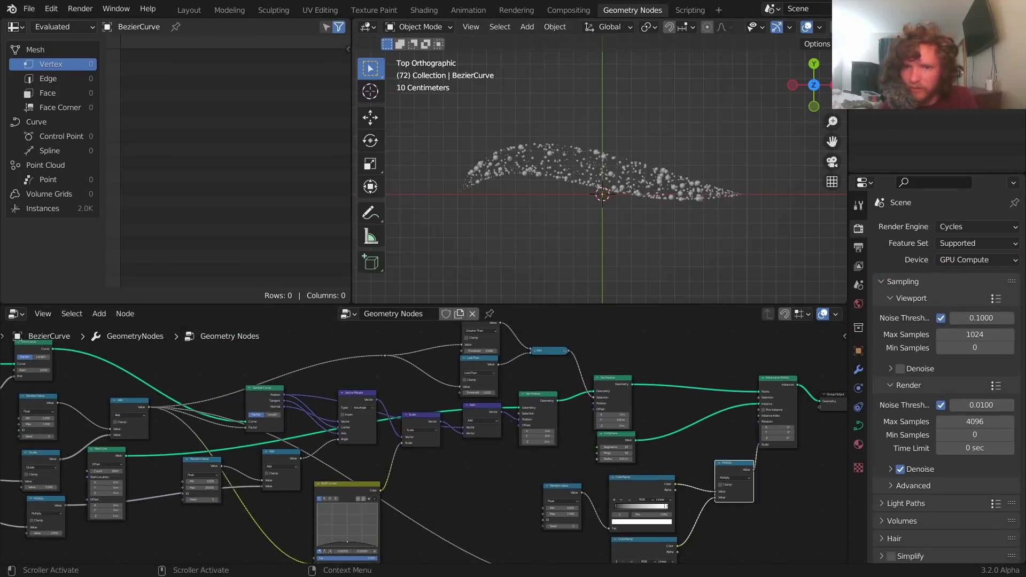
{"action": "scroll", "coordinate": [825, 29], "scroll_direction": "down", "scroll_amount": 3}
Step: Display the 3D viewport in Rendered shading and check the spheres in perspective and top view
{"action": "left_click", "coordinate": [824, 28]}
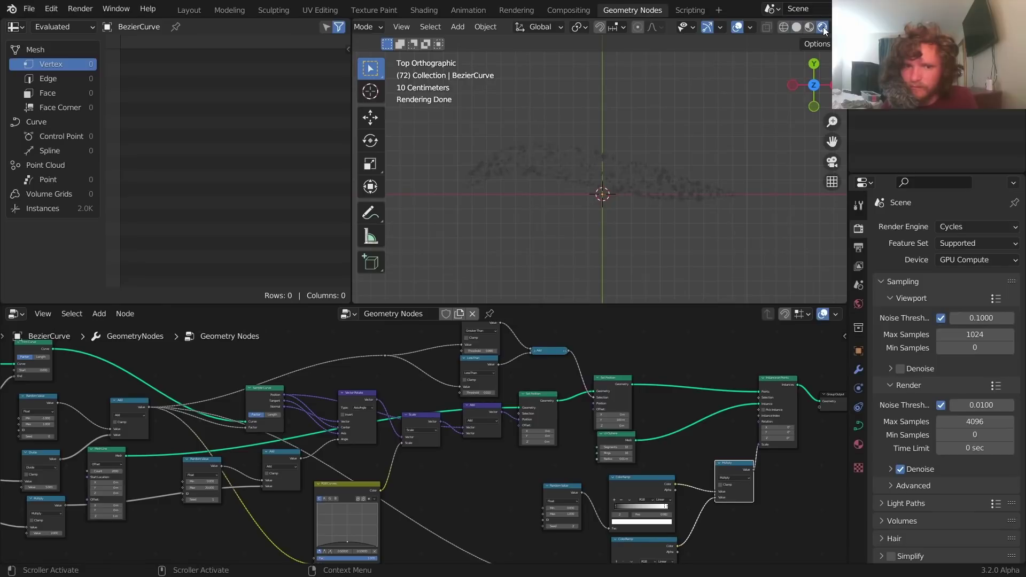
{"action": "mouse_move", "coordinate": [679, 151]}
{"action": "middle_mouse_down"}
{"action": "mouse_move", "coordinate": [653, 186]}
{"action": "mouse_move", "coordinate": [694, 107]}
{"action": "middle_mouse_up"}
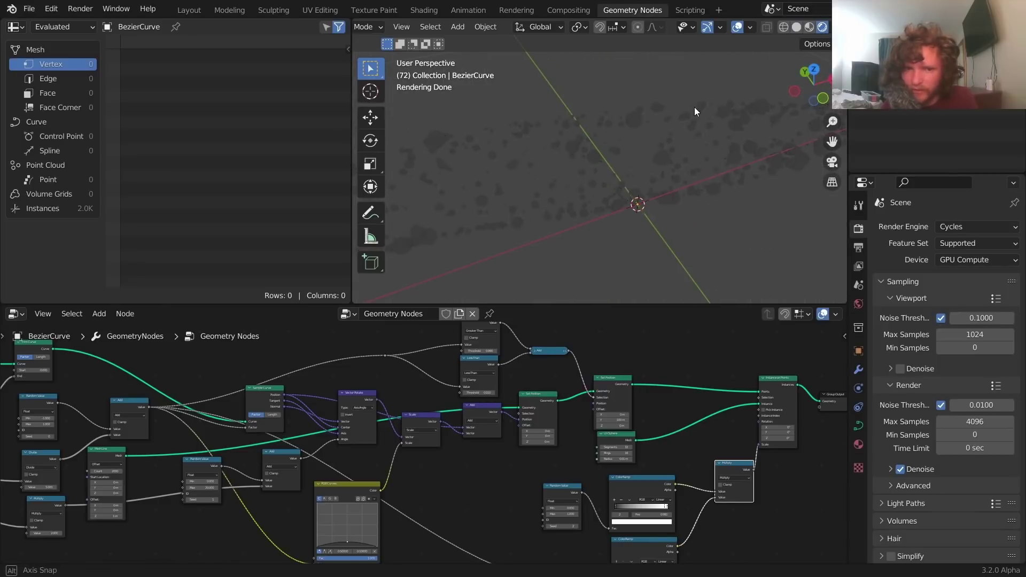
{"action": "left_click", "coordinate": [813, 69]}
Step: Give the World background color an Environment Texture using decor_shop_2k.hdr from the HDRIs folder
{"action": "left_click", "coordinate": [857, 304]}
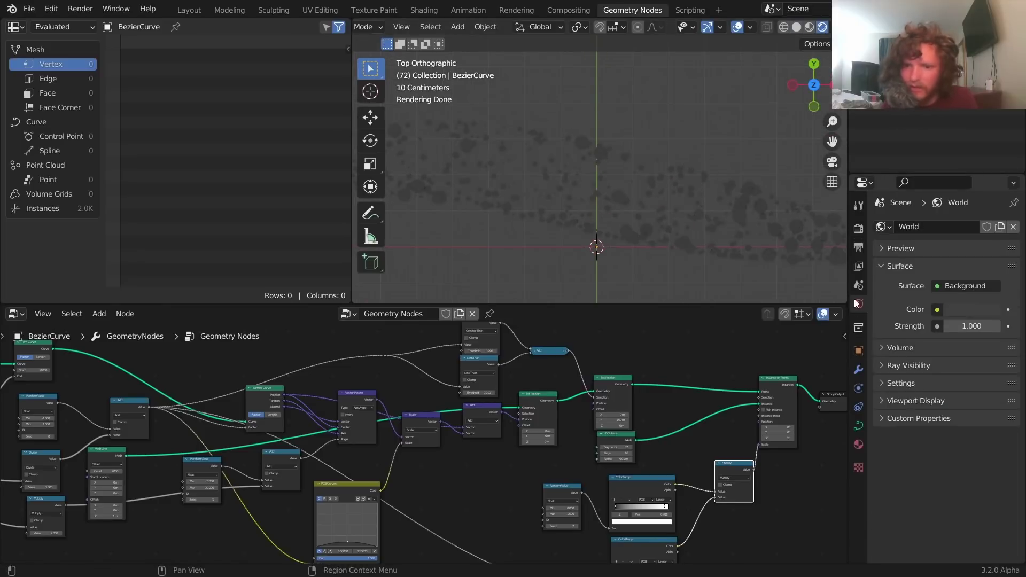
{"action": "left_click", "coordinate": [937, 310]}
{"action": "left_click", "coordinate": [670, 361]}
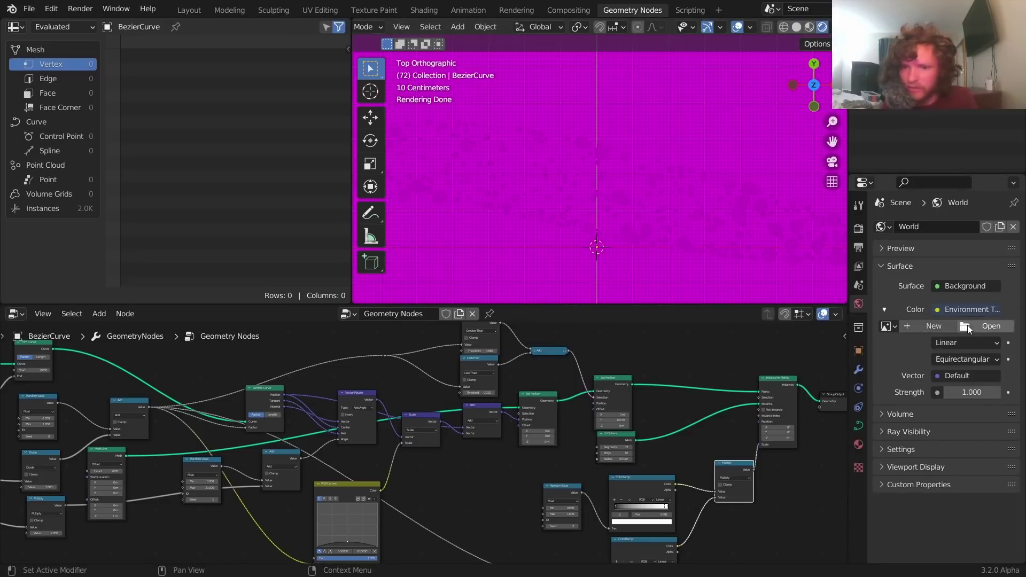
{"action": "left_click", "coordinate": [988, 325]}
{"action": "left_click", "coordinate": [197, 392]}
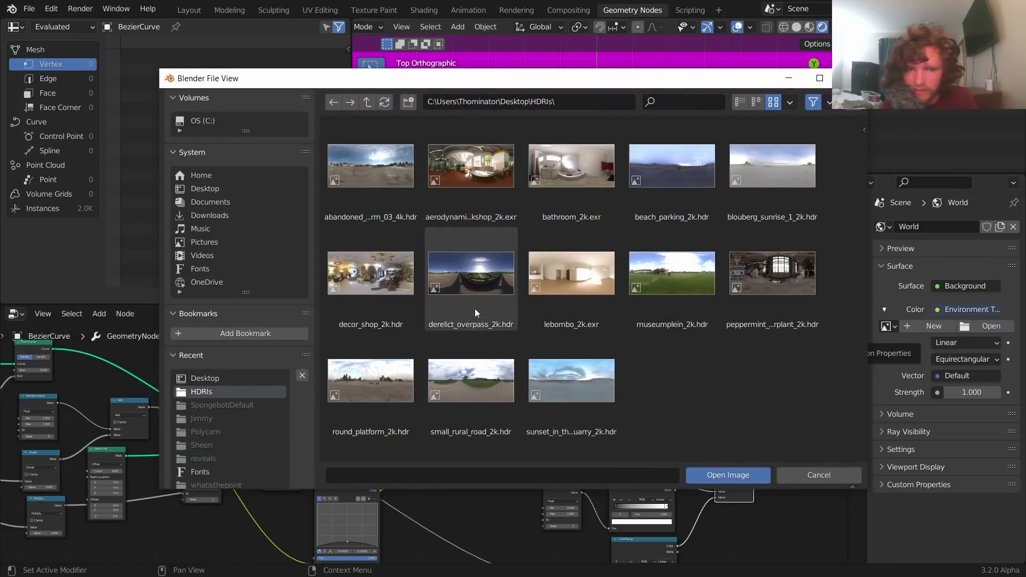
{"action": "double_click", "coordinate": [382, 275]}
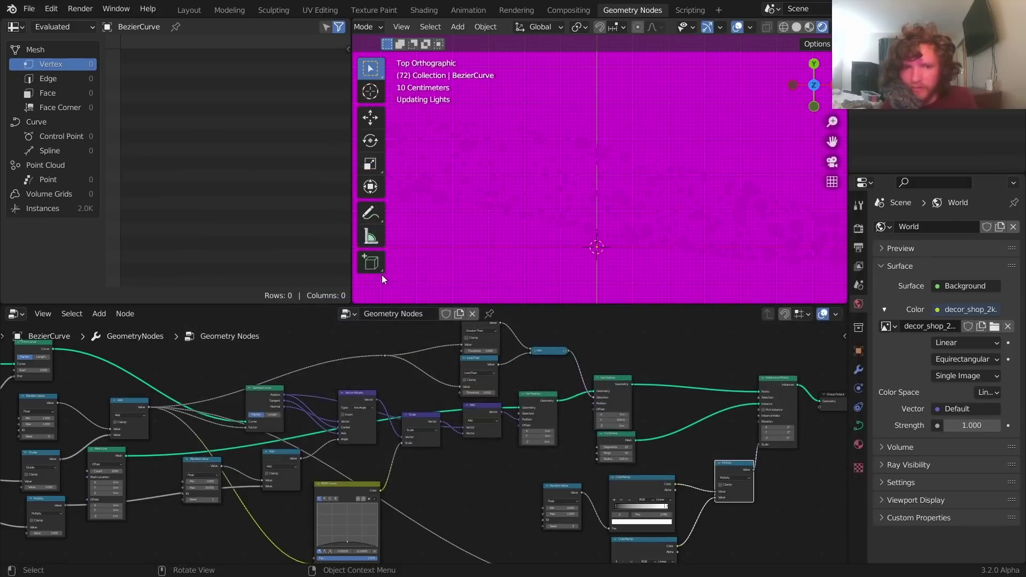
Step: Enable the Transparent film option in the render settings and inspect the rendered spheres from perspective and top views
{"action": "left_click", "coordinate": [860, 235]}
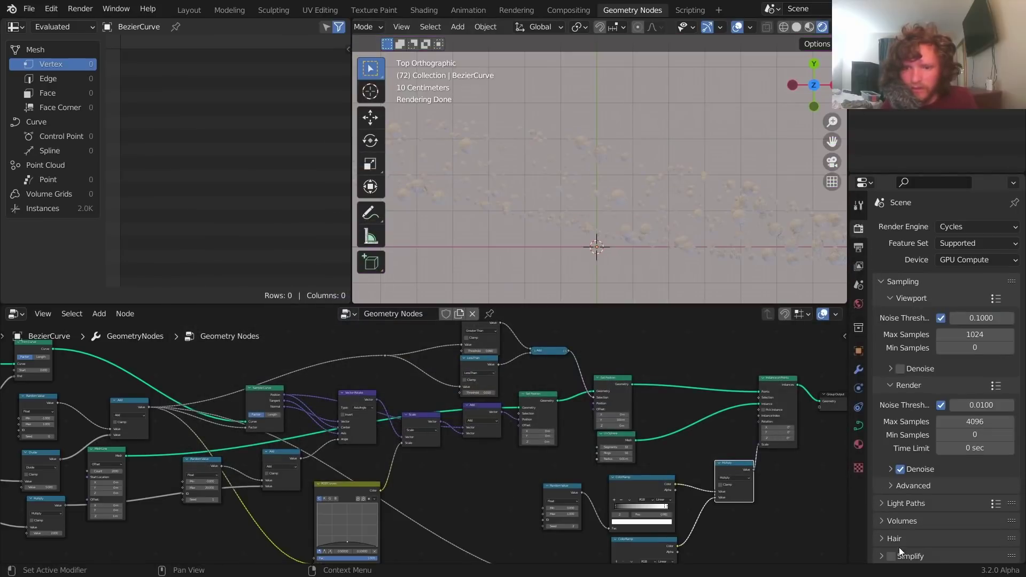
{"action": "scroll", "coordinate": [899, 548], "scroll_direction": "down", "scroll_amount": 5}
{"action": "scroll", "coordinate": [908, 497], "scroll_direction": "down", "scroll_amount": 4}
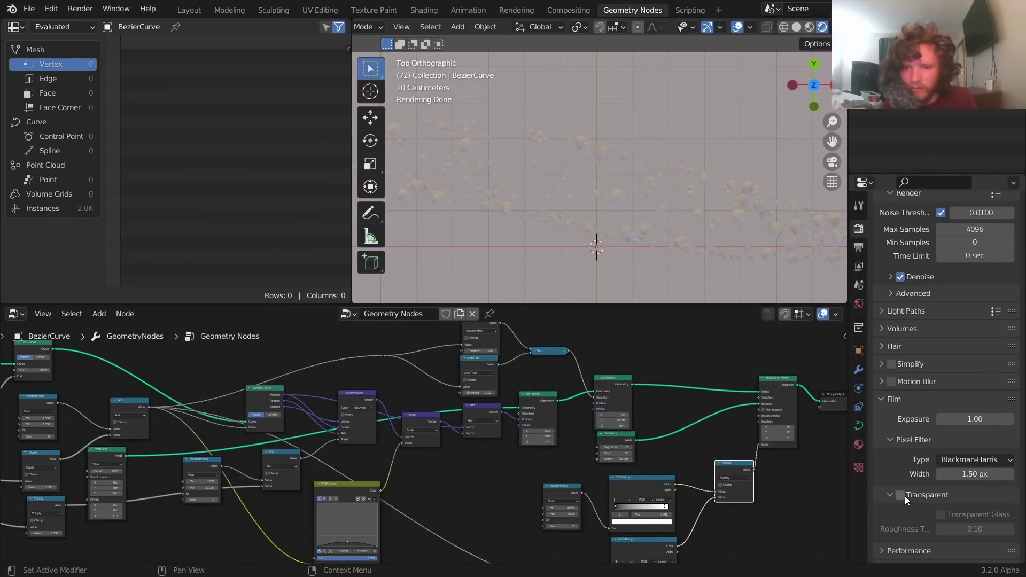
{"action": "left_click", "coordinate": [901, 495]}
{"action": "middle_click_drag", "start_coordinate": [581, 212], "coordinate": [781, 94]}
{"action": "middle_click_drag", "start_coordinate": [636, 114], "coordinate": [615, 123]}
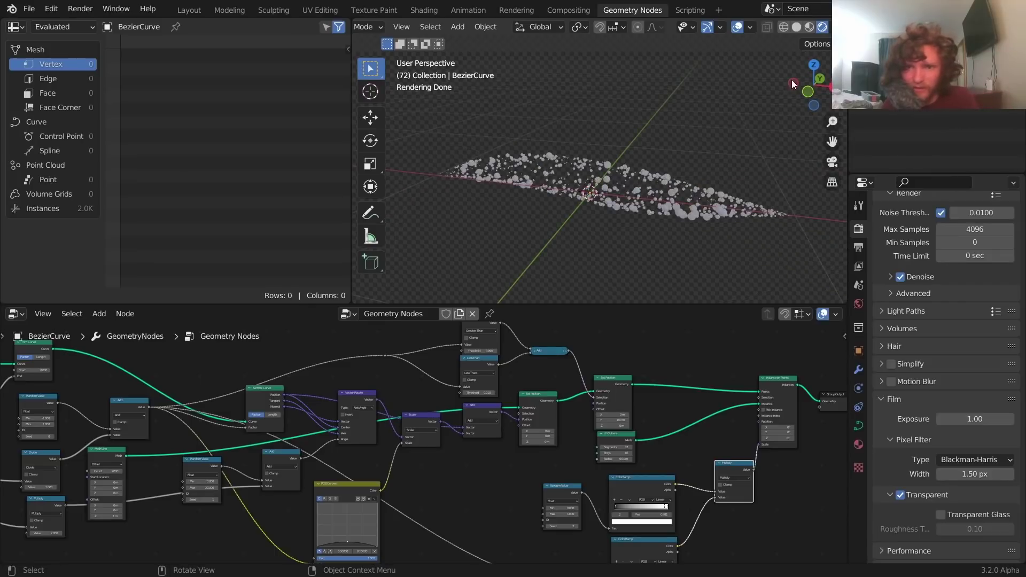
{"action": "left_click", "coordinate": [813, 67]}
{"action": "scroll", "coordinate": [624, 189], "scroll_direction": "up", "scroll_amount": 4}
Step: Select the curve object, insert a Set Material node between UV Sphere and Instance on Points, and assign Material to it
{"action": "left_click", "coordinate": [608, 178]}
{"action": "scroll", "coordinate": [710, 438], "scroll_direction": "down", "scroll_amount": 5}
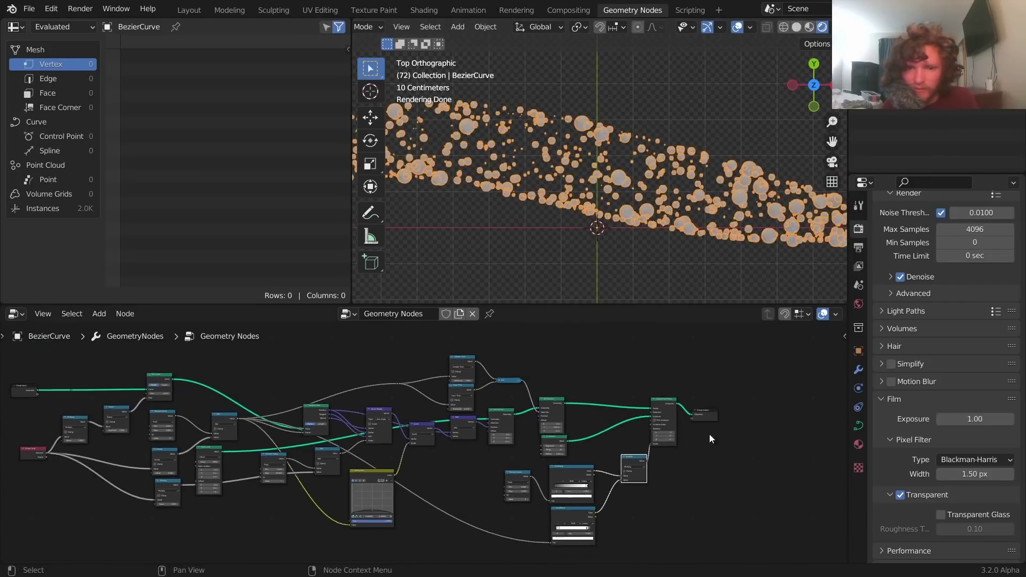
{"action": "scroll", "coordinate": [614, 435], "scroll_direction": "up", "scroll_amount": 5}
{"action": "key", "text": "shift+a"}
{"action": "left_click", "coordinate": [345, 309]}
{"action": "type", "text": "s"}
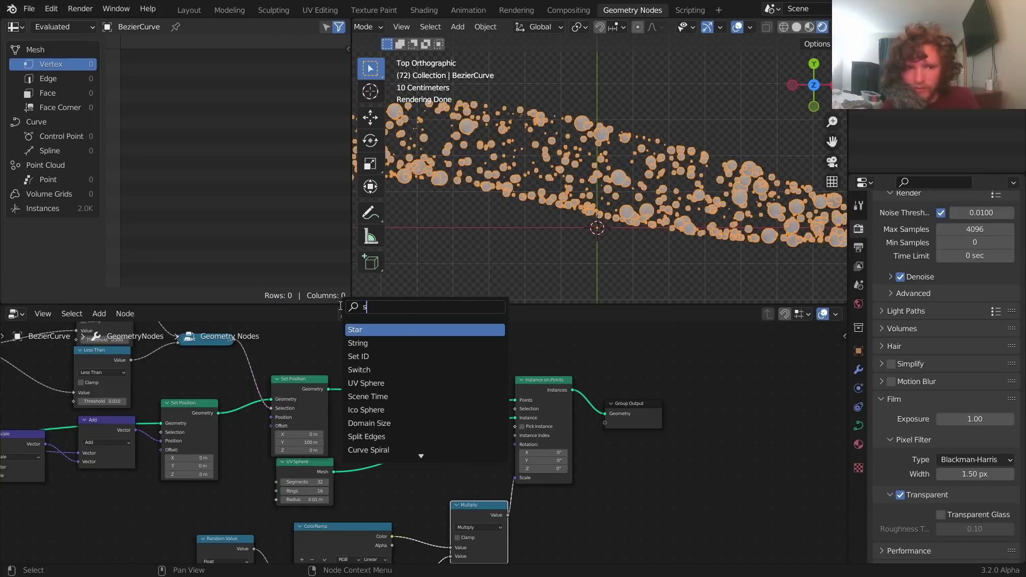
{"action": "type", "text": "et"}
{"action": "key", "text": "Down"}
{"action": "key", "text": "Return"}
{"action": "left_click", "coordinate": [398, 454]}
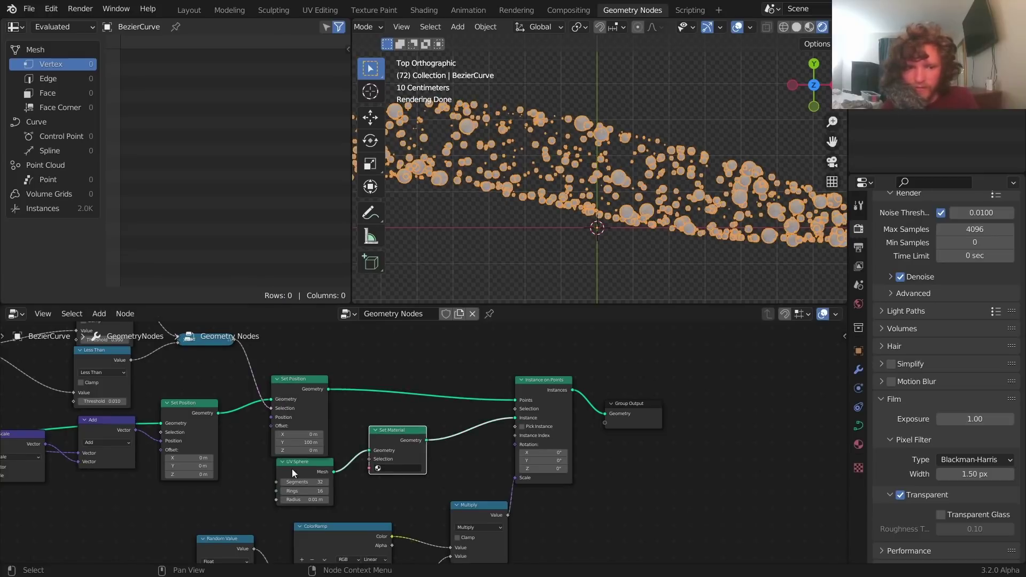
{"action": "left_click", "coordinate": [395, 468]}
{"action": "left_click", "coordinate": [395, 483]}
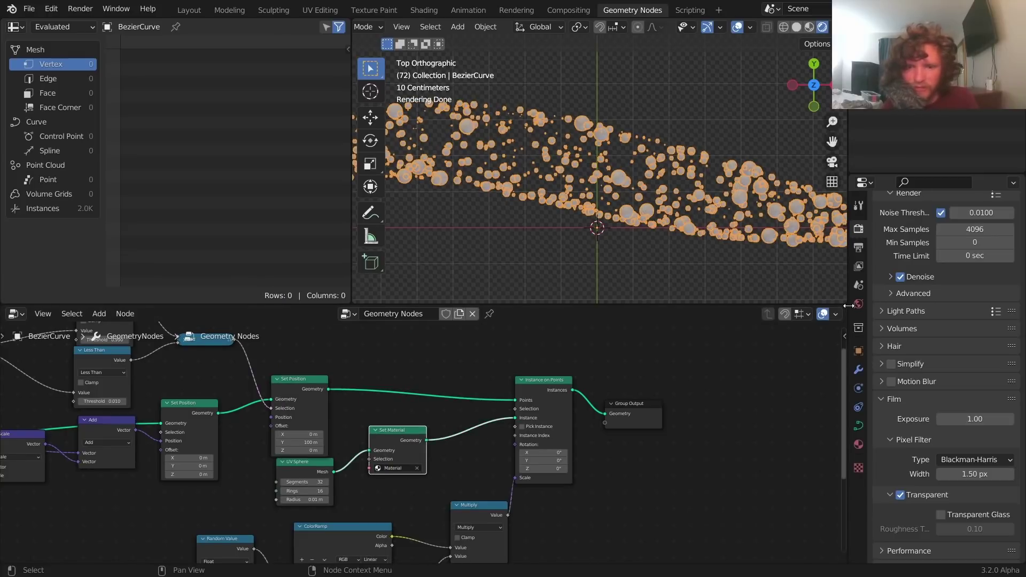
Step: Split the node editor vertically into two areas and change the new area to the Shader Editor
{"action": "left_click_drag", "start_coordinate": [843, 306], "coordinate": [450, 331]}
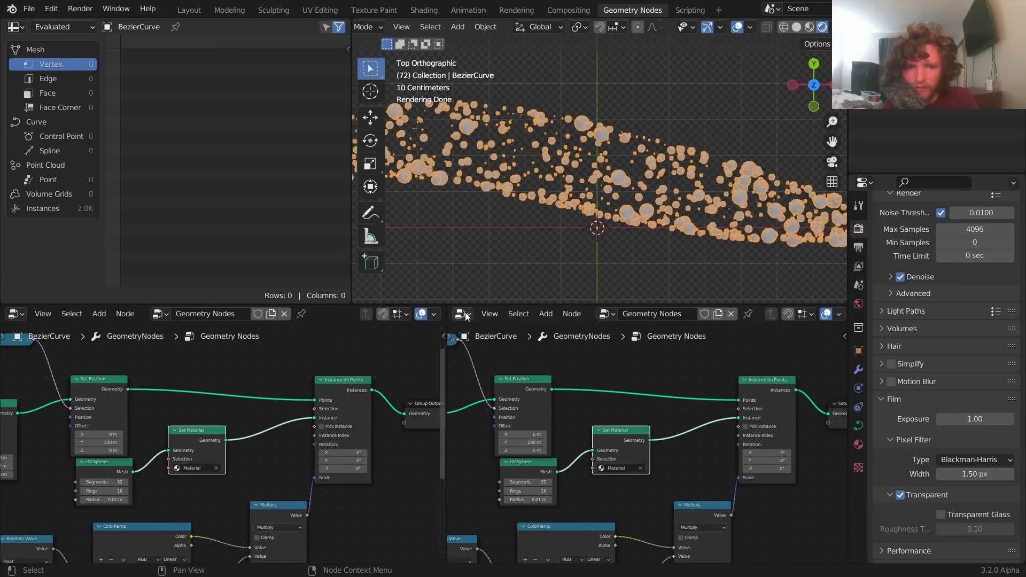
{"action": "left_click", "coordinate": [462, 313]}
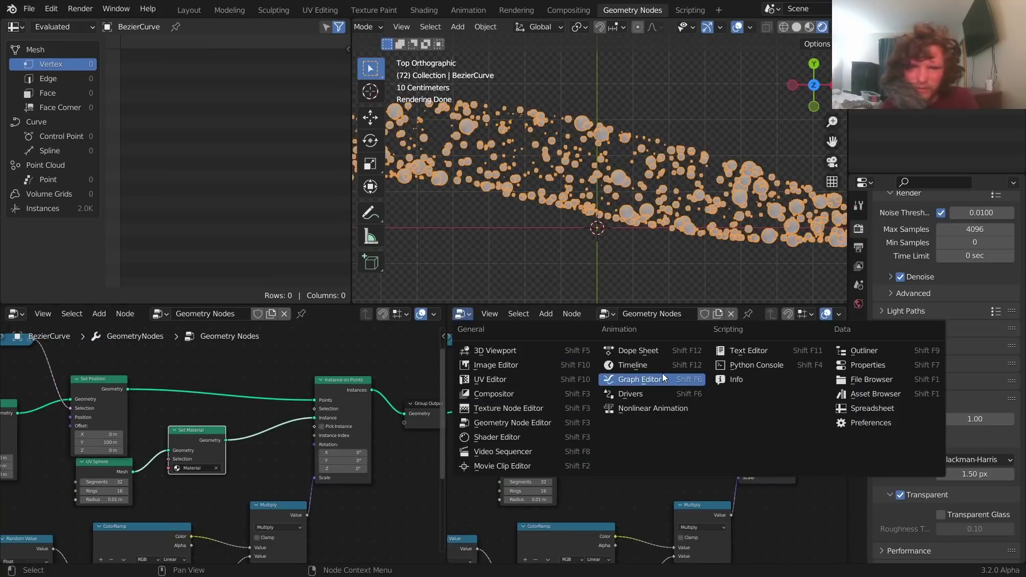
{"action": "left_click", "coordinate": [513, 437]}
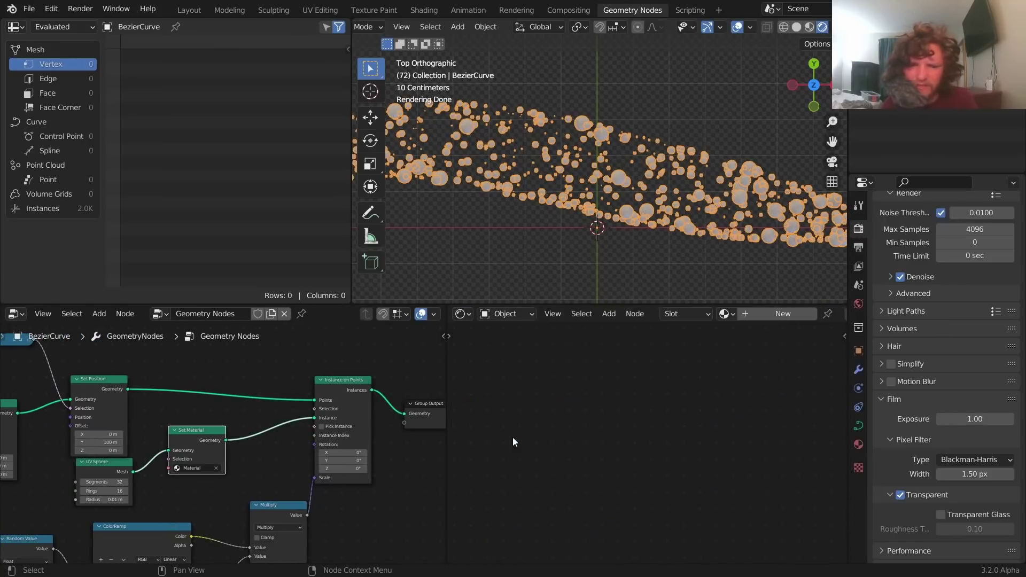
Step: Assign the existing Material to the curve's material slot and hide the 3D viewport overlays
{"action": "left_click", "coordinate": [725, 313]}
{"action": "left_click", "coordinate": [746, 334]}
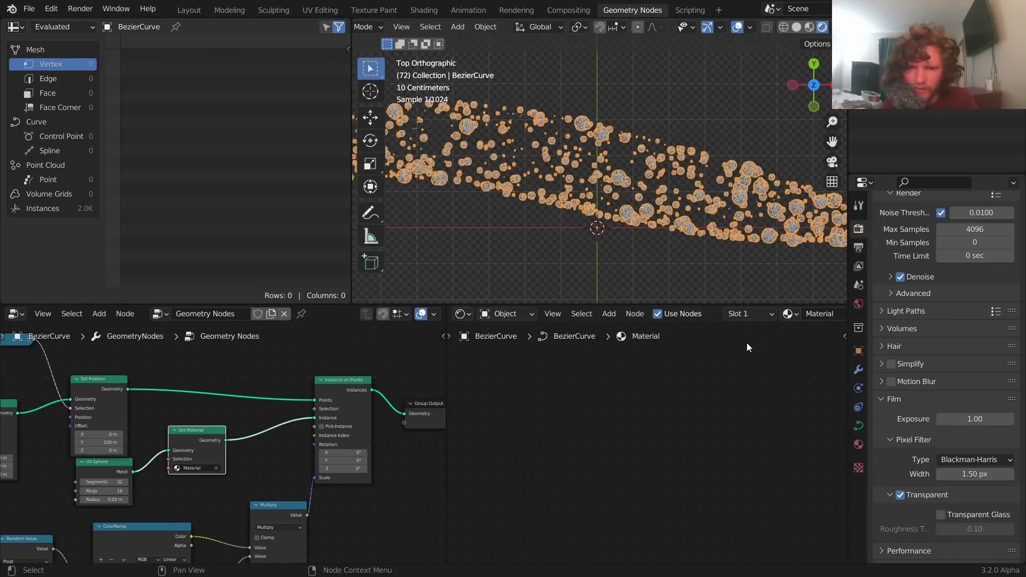
{"action": "scroll", "coordinate": [636, 410], "scroll_direction": "up", "scroll_amount": 3}
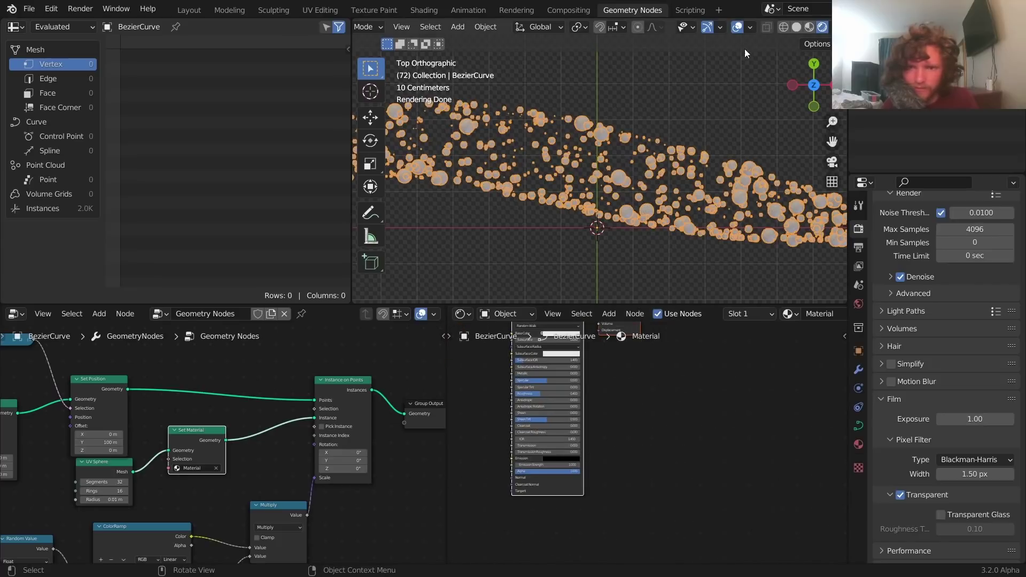
{"action": "left_click", "coordinate": [736, 27]}
{"action": "scroll", "coordinate": [627, 450], "scroll_direction": "up", "scroll_amount": 2}
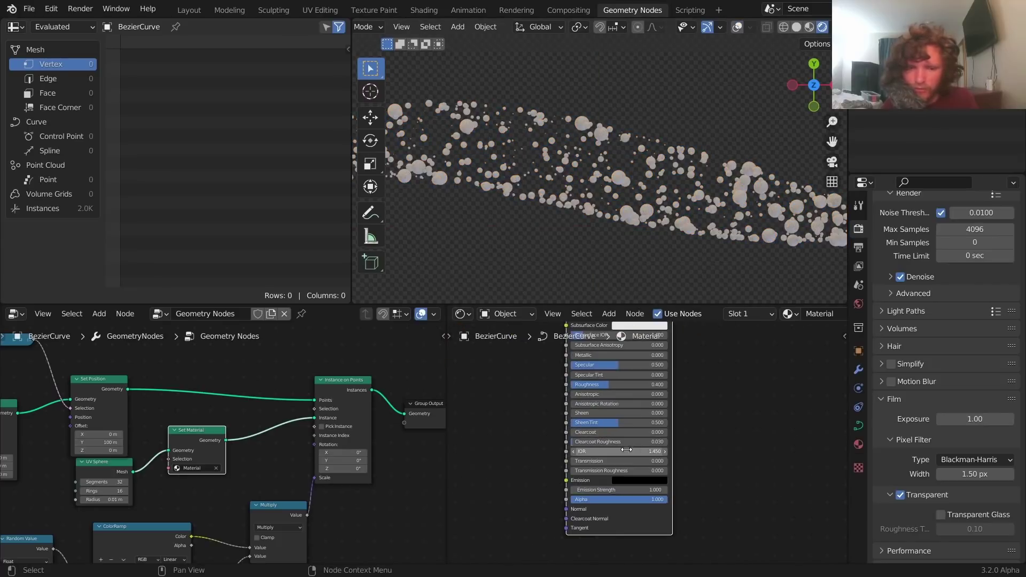
Step: Set the Principled BSDF's Transmission to 1.000 and view the spheres up close
{"action": "left_click_drag", "start_coordinate": [591, 460], "coordinate": [668, 460]}
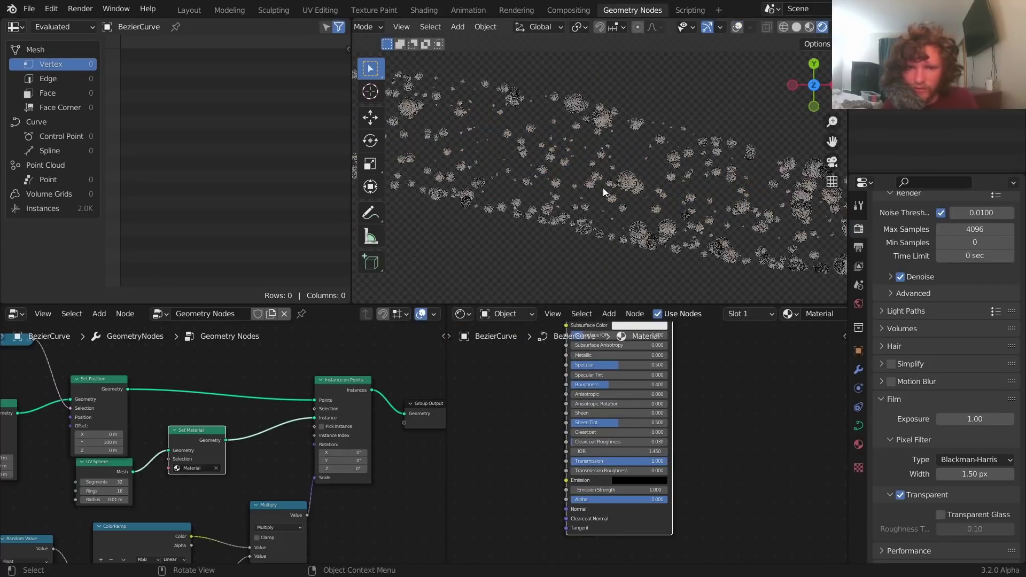
{"action": "scroll", "coordinate": [603, 190], "scroll_direction": "up", "scroll_amount": 4}
Step: Insert a Set Shade Smooth node between the Set Material and Instance on Points nodes
{"action": "middle_click_drag", "start_coordinate": [261, 424], "coordinate": [367, 410]}
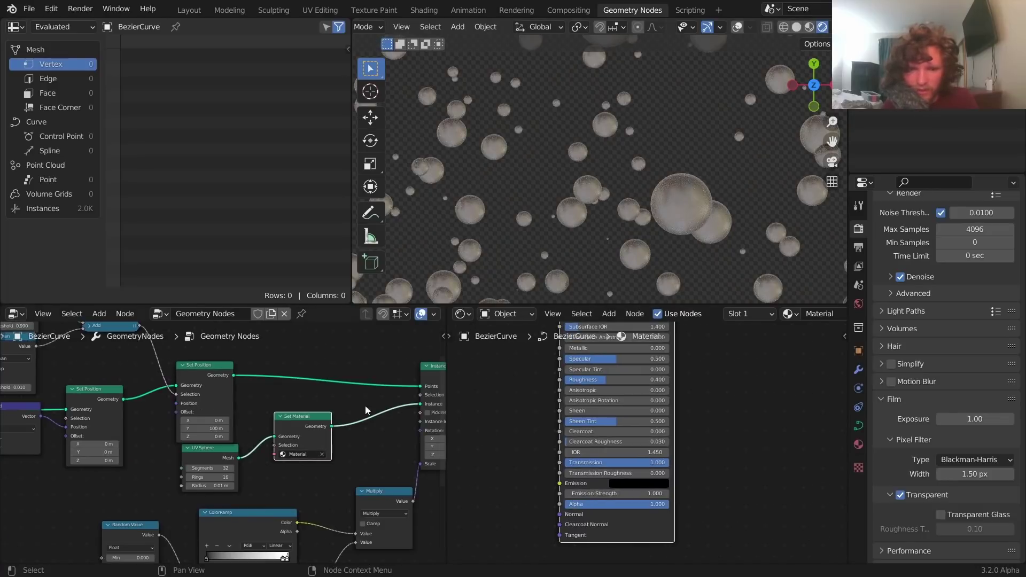
{"action": "key", "text": "shift+a"}
{"action": "left_click", "coordinate": [270, 301]}
{"action": "type", "text": "shade"}
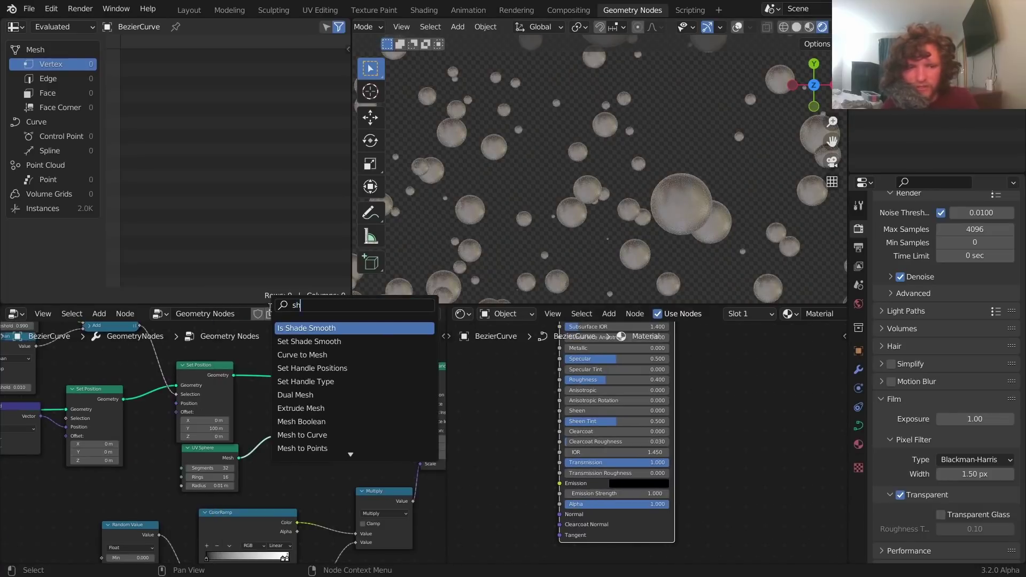
{"action": "left_click", "coordinate": [301, 341]}
{"action": "left_click", "coordinate": [367, 451]}
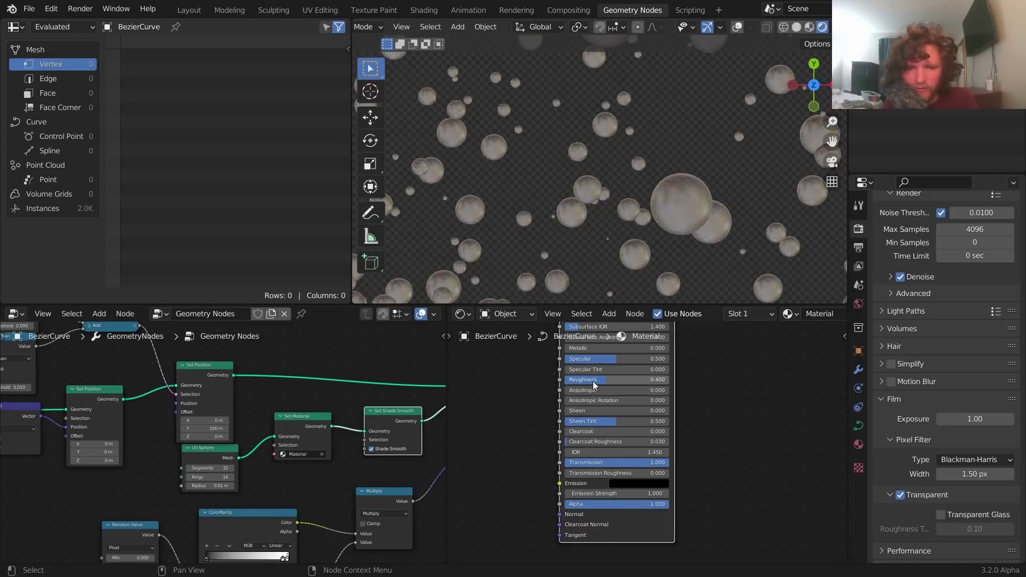
Step: Set the Principled BSDF's Roughness to 0.080 and enable Transparent Glass in the film settings
{"action": "left_click_drag", "start_coordinate": [604, 380], "coordinate": [572, 380]}
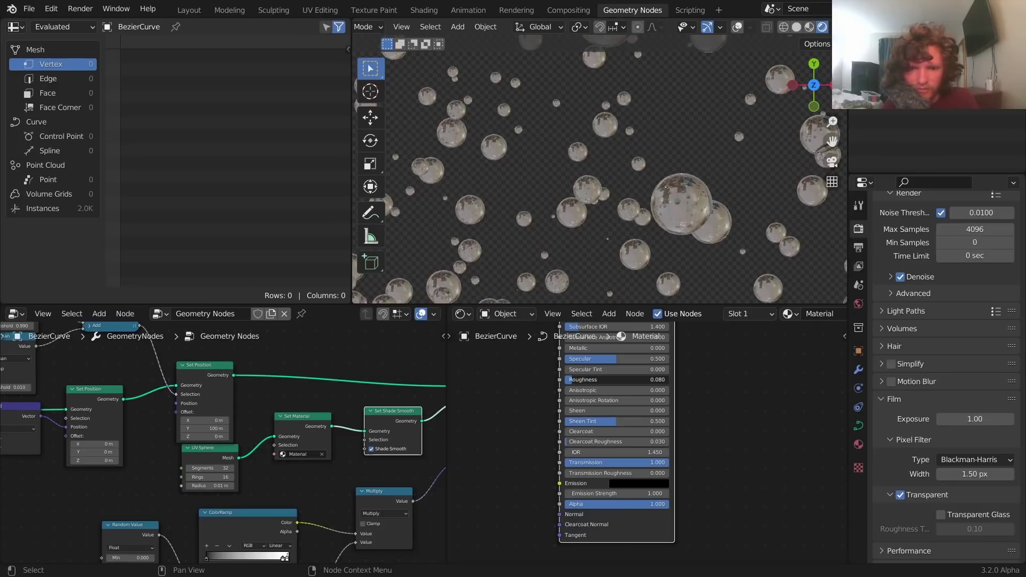
{"action": "left_click", "coordinate": [941, 514]}
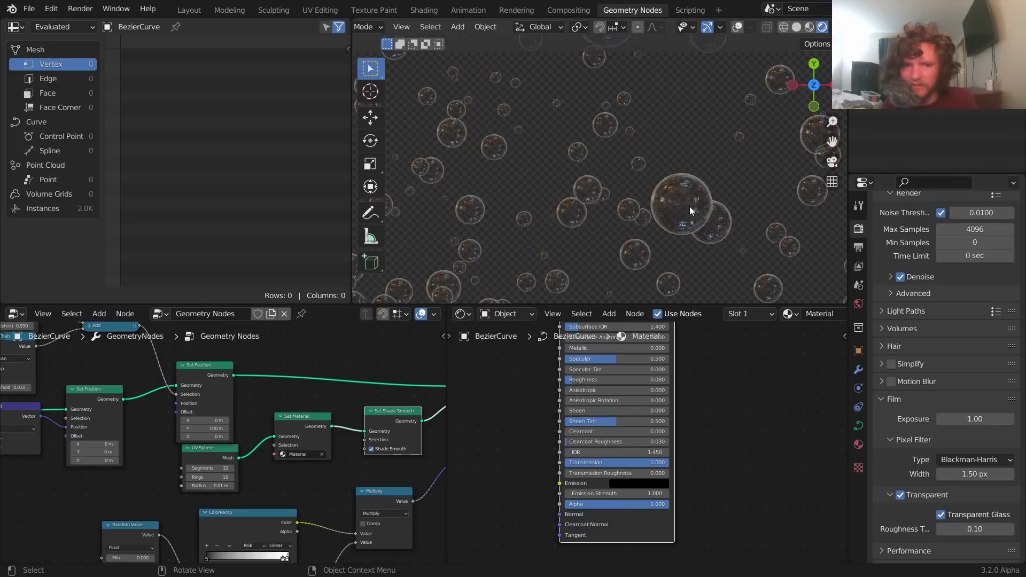
{"action": "scroll", "coordinate": [690, 210], "scroll_direction": "down", "scroll_amount": 10}
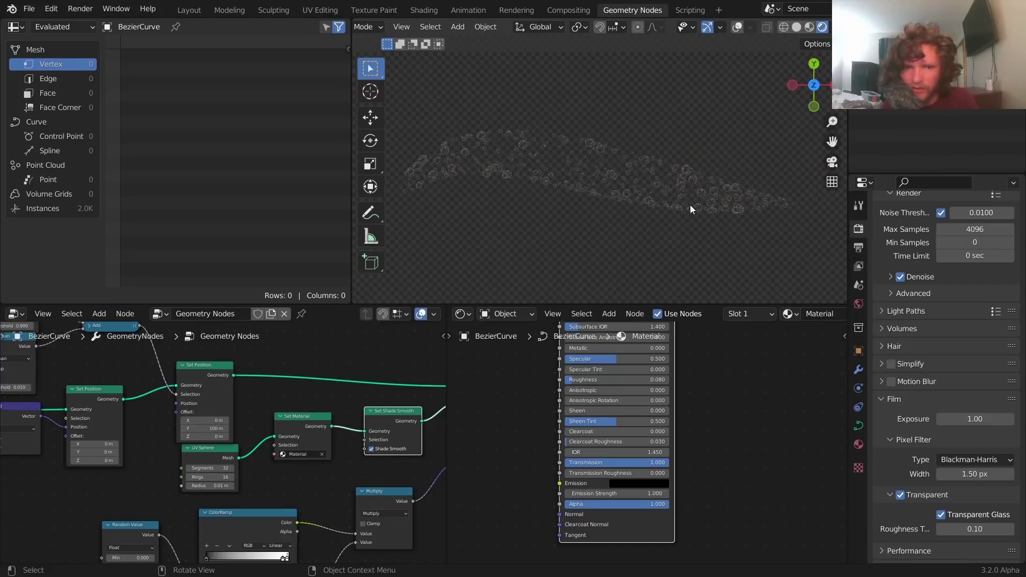
{"action": "scroll", "coordinate": [690, 204], "scroll_direction": "up", "scroll_amount": 3}
Step: Add a Fresnel node beside the Principled BSDF and connect its Fac output to the Roughness input
{"action": "middle_click_drag", "start_coordinate": [566, 421], "coordinate": [706, 422]}
{"action": "key", "text": "shift+a"}
{"action": "type", "text": "fres"}
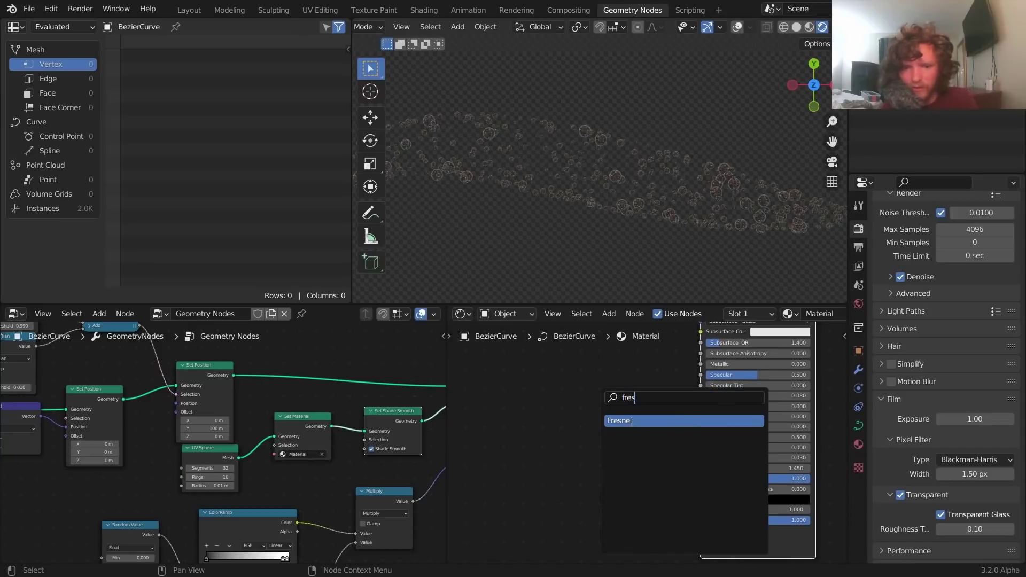
{"action": "left_click", "coordinate": [631, 421]}
{"action": "left_click", "coordinate": [564, 474]}
{"action": "left_click_drag", "start_coordinate": [569, 462], "coordinate": [558, 505]}
{"action": "scroll", "coordinate": [615, 439], "scroll_direction": "up", "scroll_amount": 2}
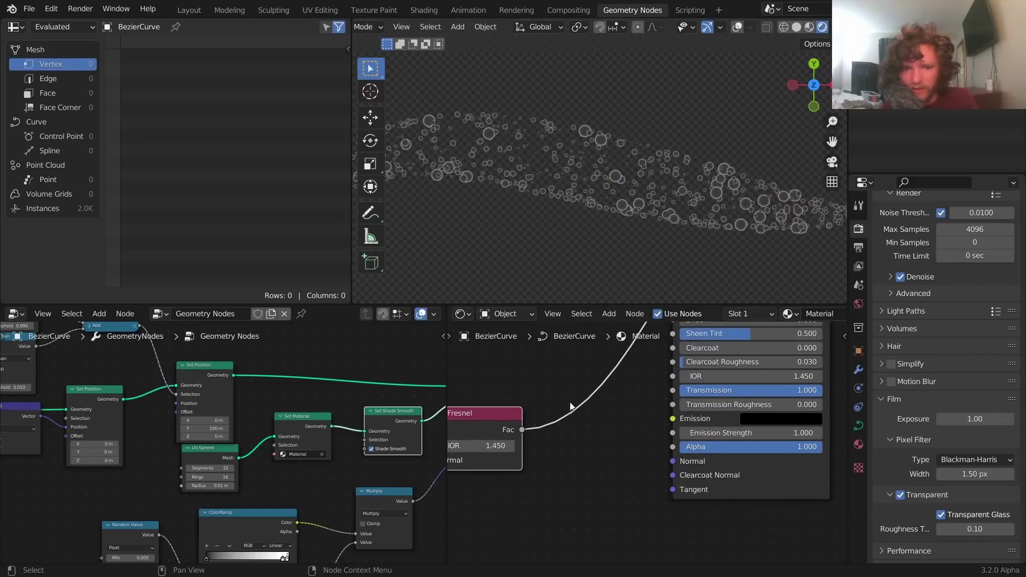
Step: Connect the Fresnel node's Fac output to Emission and remove its link to Roughness
{"action": "left_click_drag", "start_coordinate": [521, 430], "coordinate": [618, 467]}
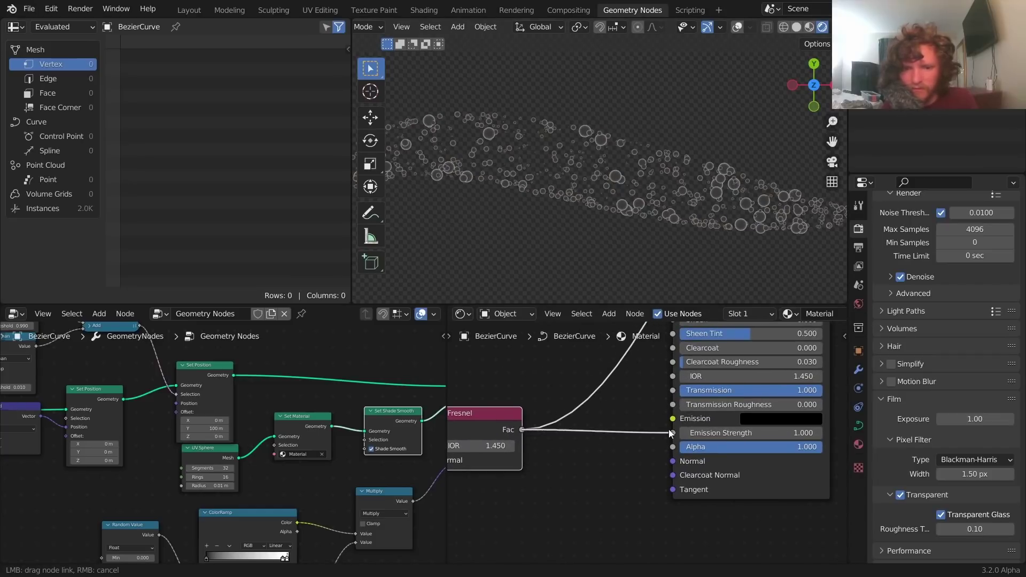
{"action": "left_click_drag", "start_coordinate": [672, 418], "coordinate": [673, 419]}
{"action": "scroll", "coordinate": [730, 390], "scroll_direction": "down", "scroll_amount": 4}
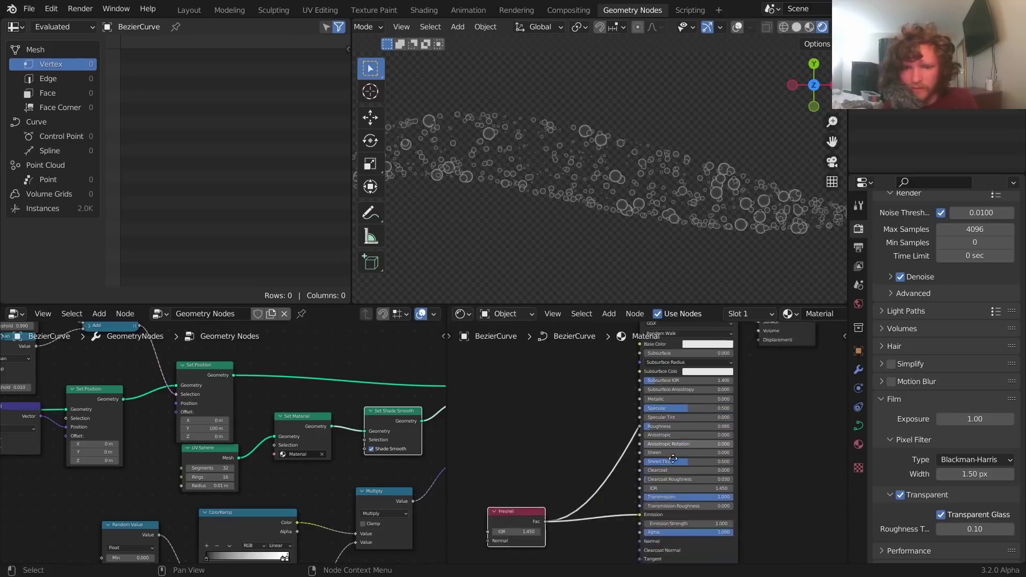
{"action": "left_click", "coordinate": [665, 357], "text": "ctrl+shift"}
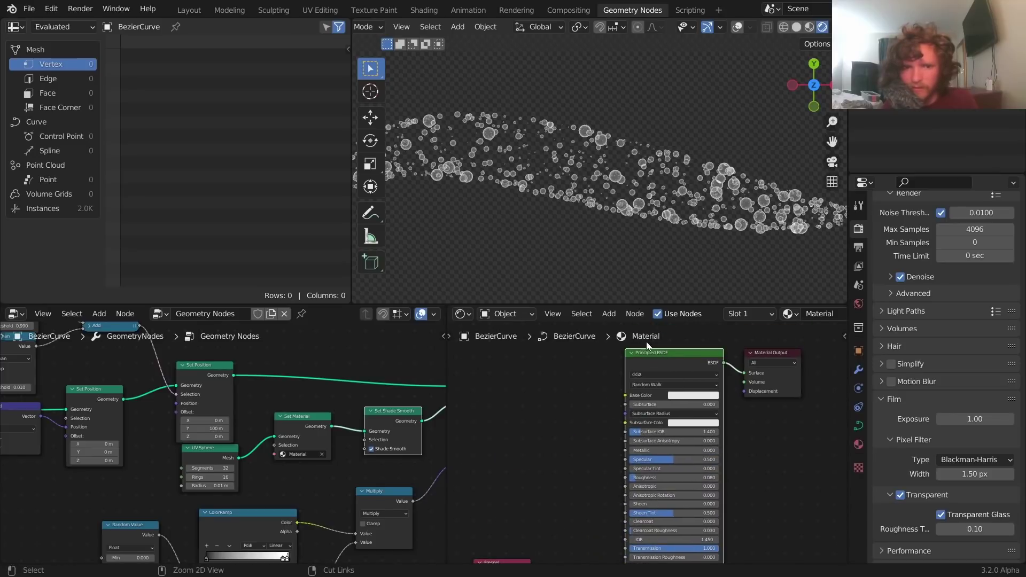
Step: Set the Fresnel node's IOR to 1.180 and compare the animated spheres with its Emission link cut and restored
{"action": "middle_click_drag", "start_coordinate": [555, 521], "coordinate": [558, 425]}
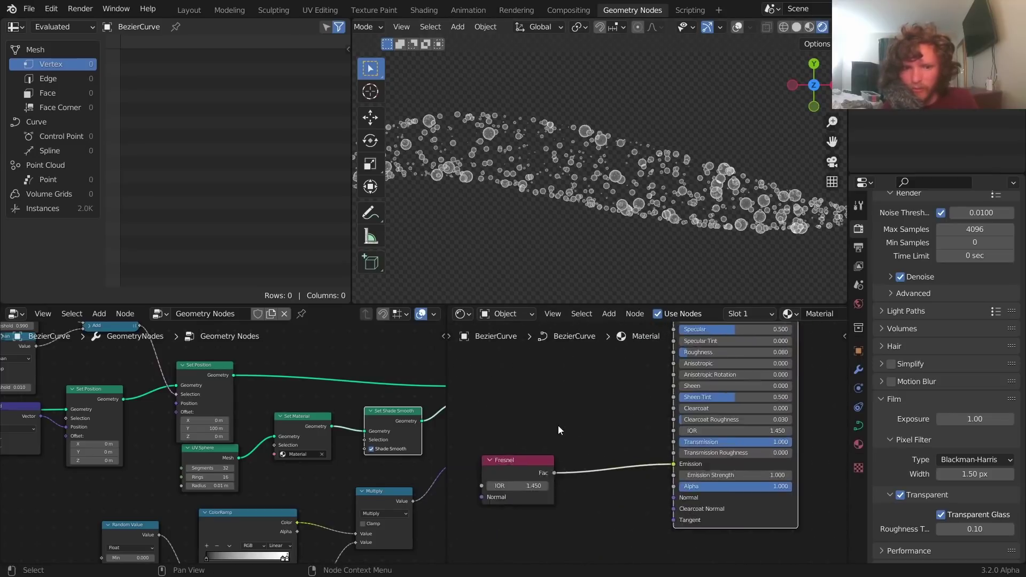
{"action": "scroll", "coordinate": [671, 452], "scroll_direction": "up", "scroll_amount": 3}
{"action": "left_click_drag", "start_coordinate": [665, 464], "coordinate": [636, 464]}
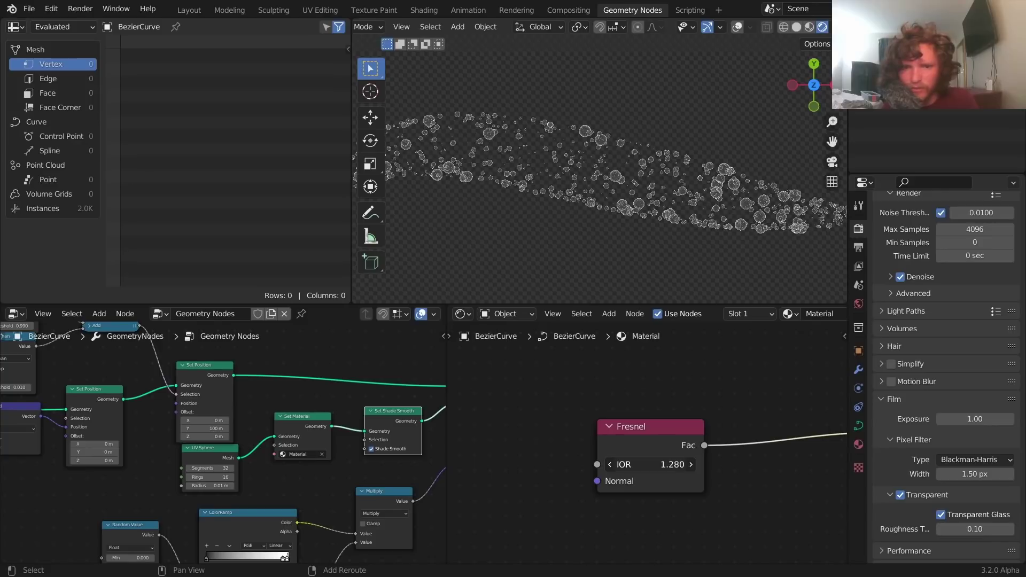
{"action": "scroll", "coordinate": [579, 248], "scroll_direction": "down", "scroll_amount": 3}
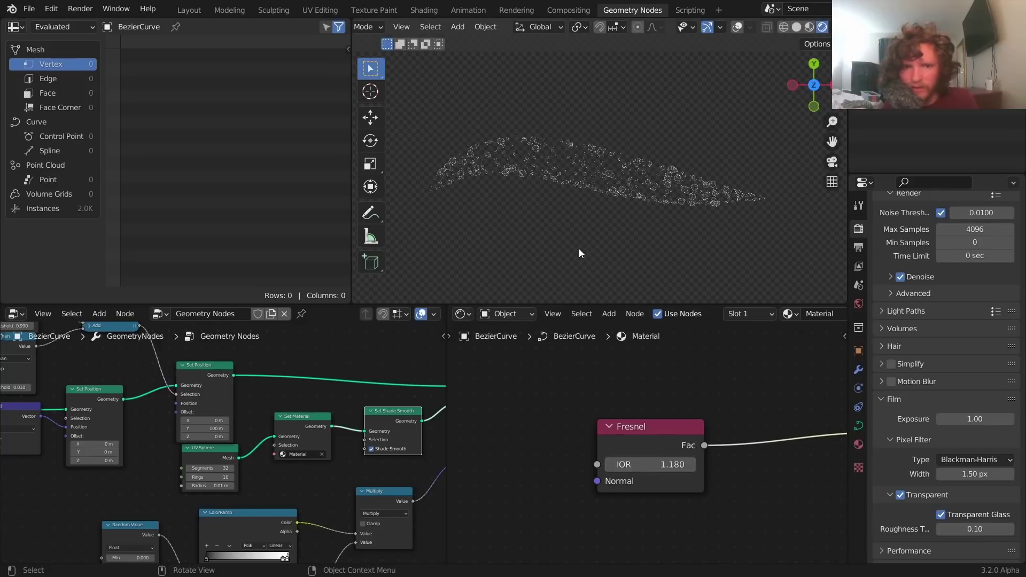
{"action": "scroll", "coordinate": [594, 218], "scroll_direction": "up", "scroll_amount": 3}
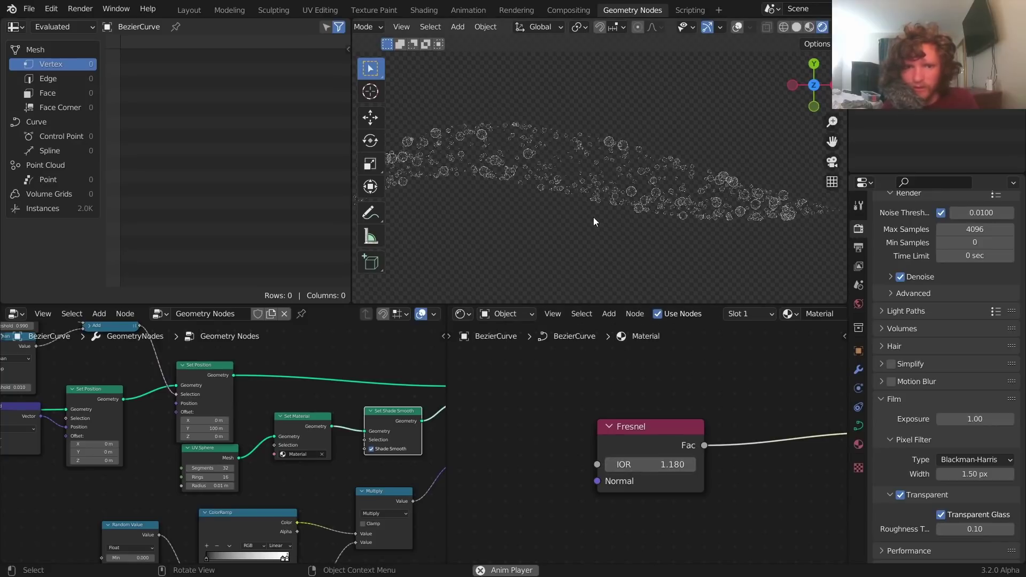
{"action": "middle_click_drag", "start_coordinate": [731, 432], "coordinate": [739, 475], "text": "ctrl"}
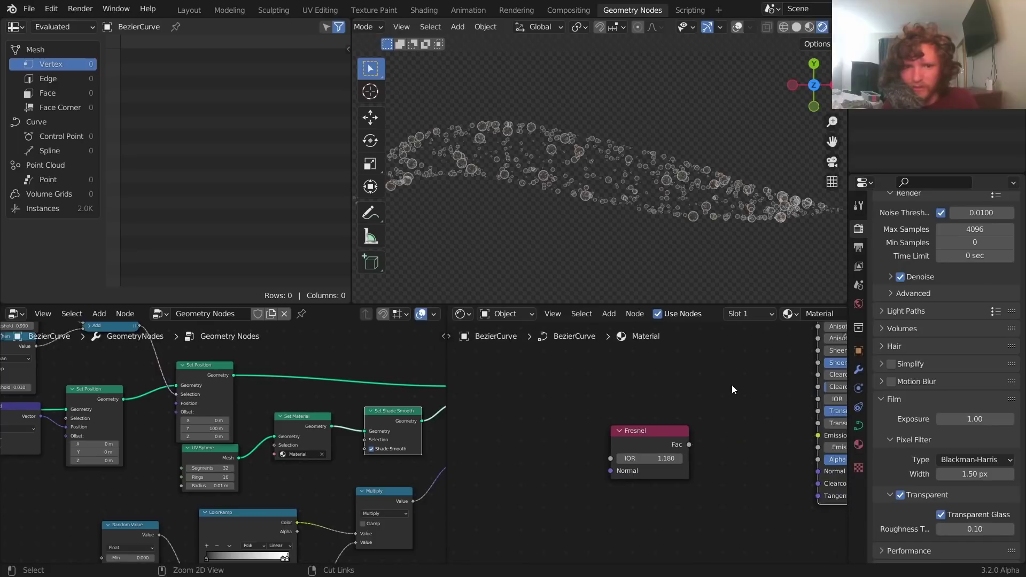
{"action": "key", "text": "f"}
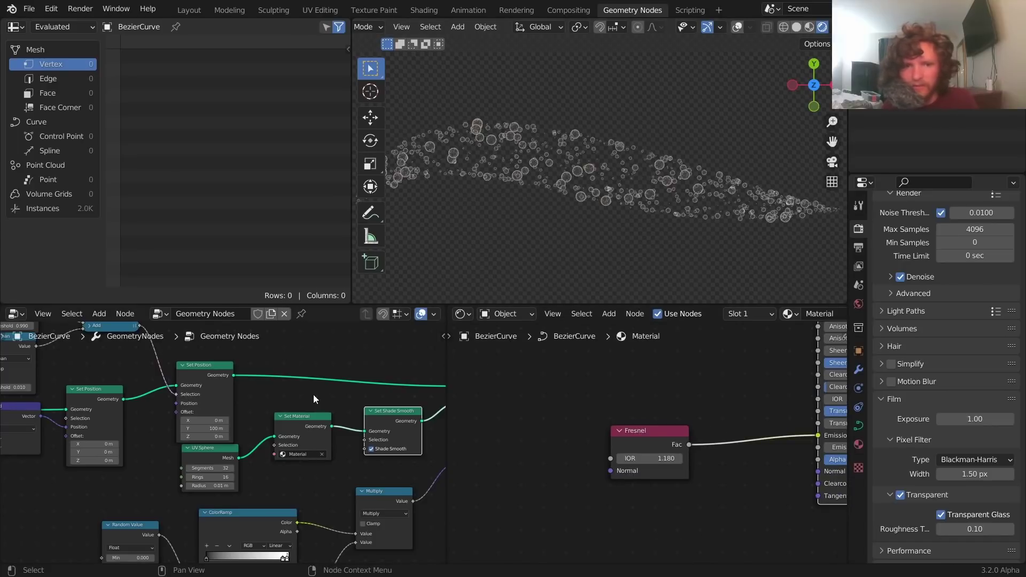
Step: Set the Mesh Line node's Count to 5000 and inspect the denser sphere stream from different distances and angles
{"action": "scroll", "coordinate": [310, 401], "scroll_direction": "down", "scroll_amount": 9}
{"action": "mouse_move", "coordinate": [131, 451]}
{"action": "middle_mouse_down"}
{"action": "mouse_move", "coordinate": [1, 433]}
{"action": "mouse_move", "coordinate": [122, 459]}
{"action": "middle_mouse_up"}
{"action": "scroll", "coordinate": [243, 466], "scroll_direction": "up", "scroll_amount": 8}
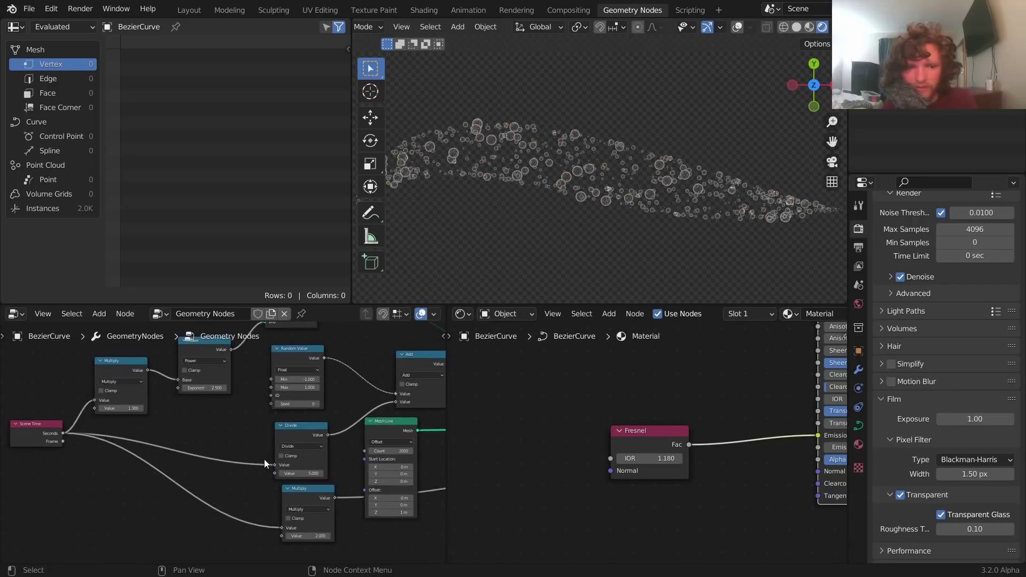
{"action": "middle_click_drag", "start_coordinate": [393, 456], "coordinate": [229, 453]}
{"action": "scroll", "coordinate": [229, 453], "scroll_direction": "up", "scroll_amount": 6}
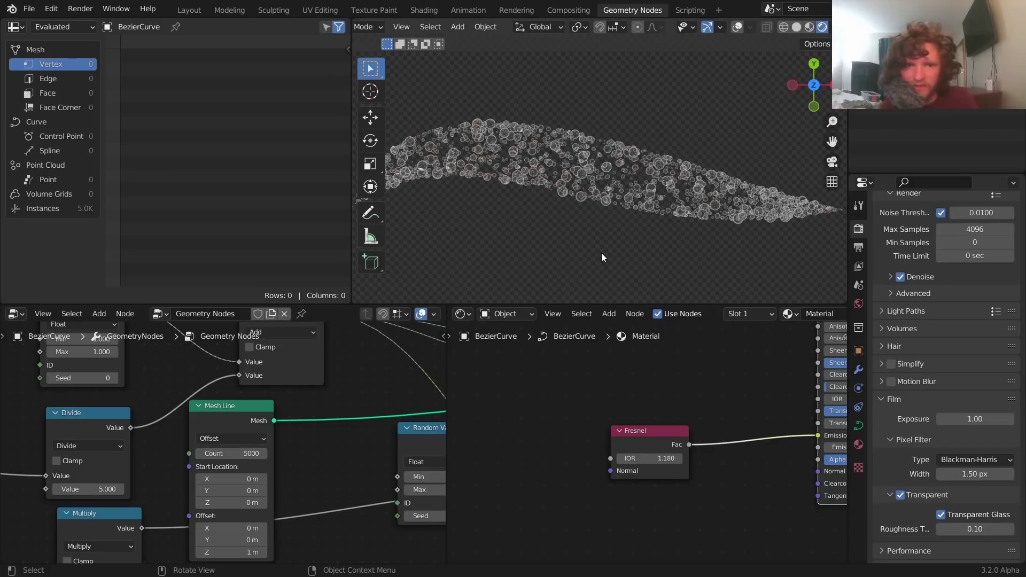
{"action": "scroll", "coordinate": [599, 248], "scroll_direction": "down", "scroll_amount": 3}
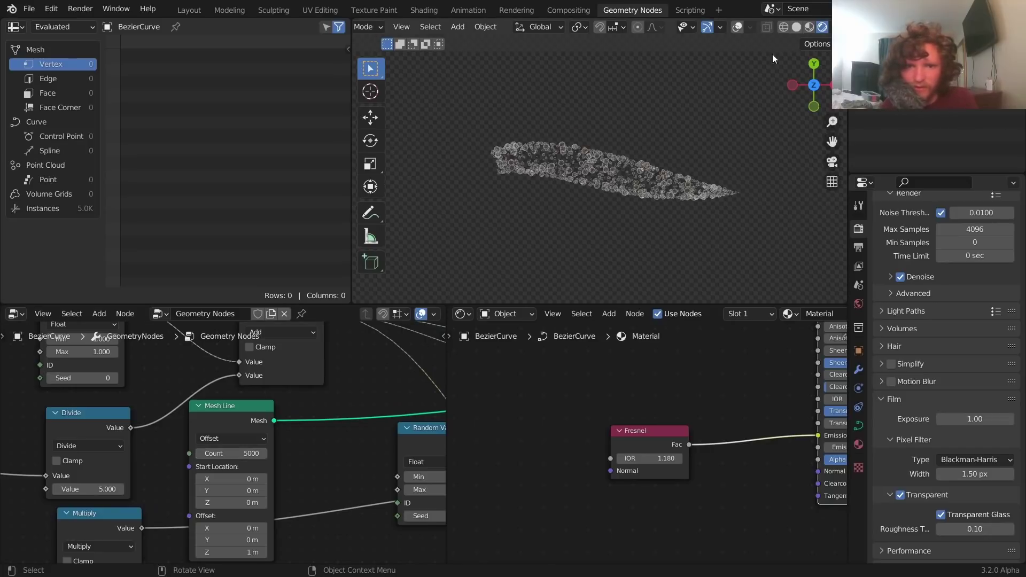
{"action": "scroll", "coordinate": [651, 177], "scroll_direction": "up", "scroll_amount": 5}
{"action": "middle_click_drag", "start_coordinate": [613, 181], "coordinate": [620, 150]}
Step: Reposition the RGB Curves node slightly and inspect the sphere stream from its open end and from the side
{"action": "scroll", "coordinate": [400, 410], "scroll_direction": "down", "scroll_amount": 5}
{"action": "middle_click_drag", "start_coordinate": [400, 409], "coordinate": [162, 420]}
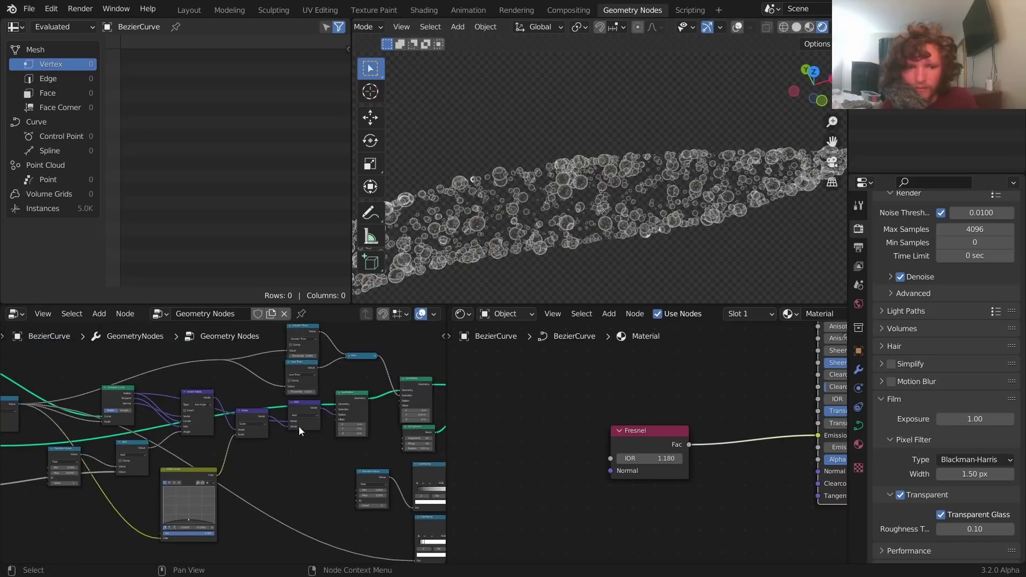
{"action": "scroll", "coordinate": [300, 438], "scroll_direction": "up", "scroll_amount": 3}
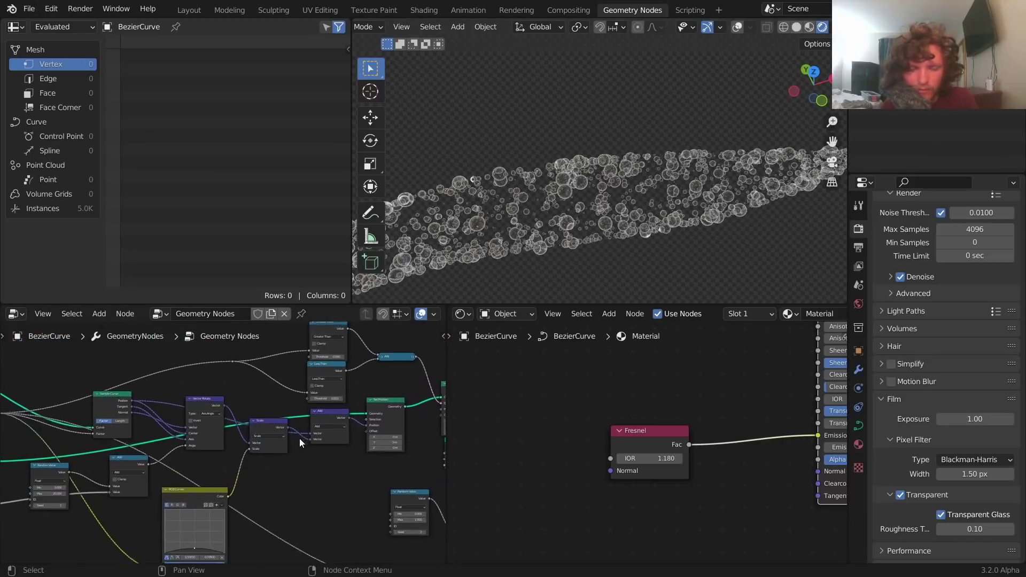
{"action": "middle_click_drag", "start_coordinate": [276, 464], "coordinate": [345, 385]}
{"action": "scroll", "coordinate": [303, 420], "scroll_direction": "up", "scroll_amount": 4}
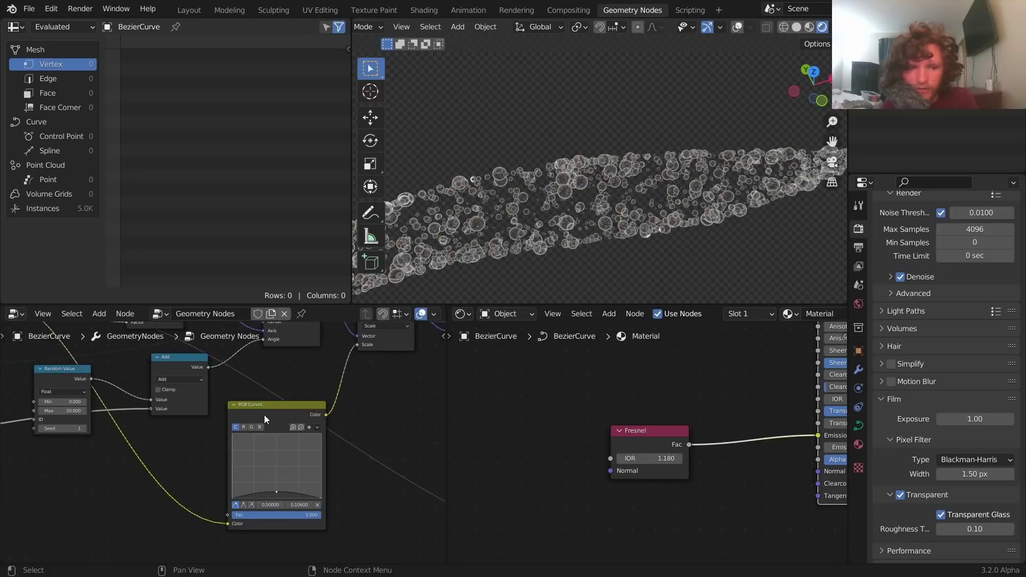
{"action": "left_click_drag", "start_coordinate": [265, 411], "coordinate": [270, 401]}
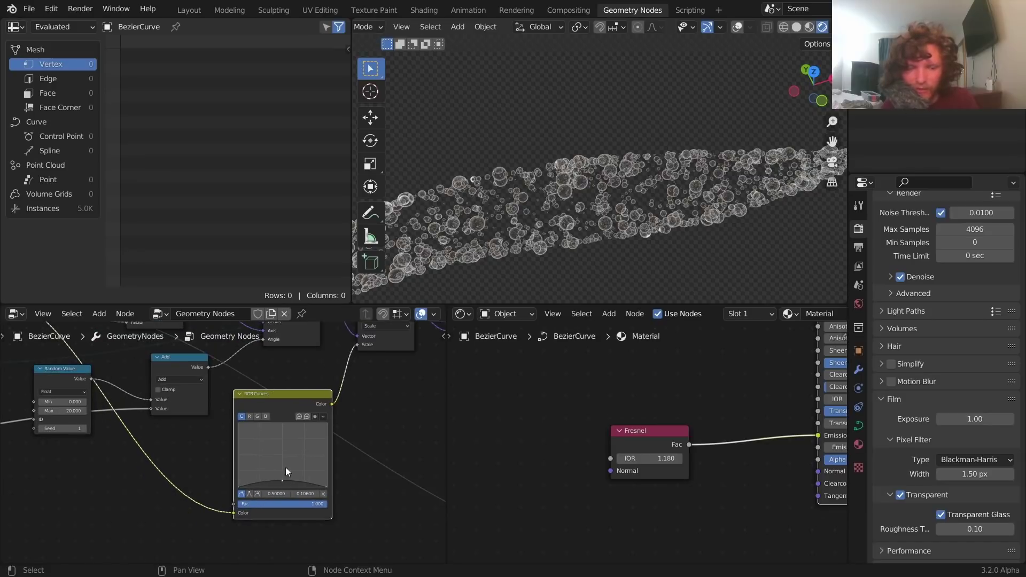
{"action": "middle_click_drag", "start_coordinate": [589, 229], "coordinate": [713, 137]}
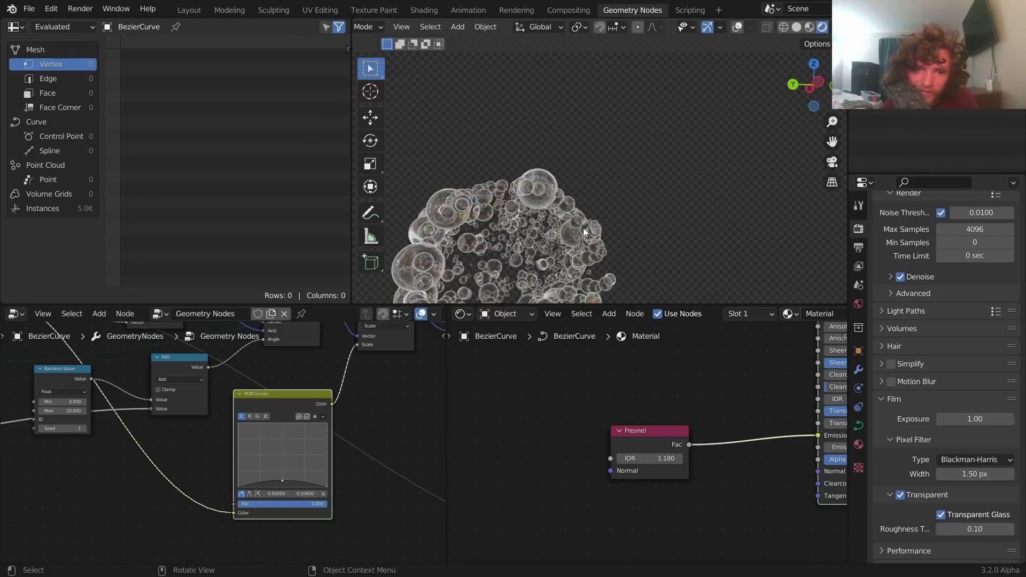
{"action": "middle_click_drag", "start_coordinate": [583, 228], "coordinate": [642, 203]}
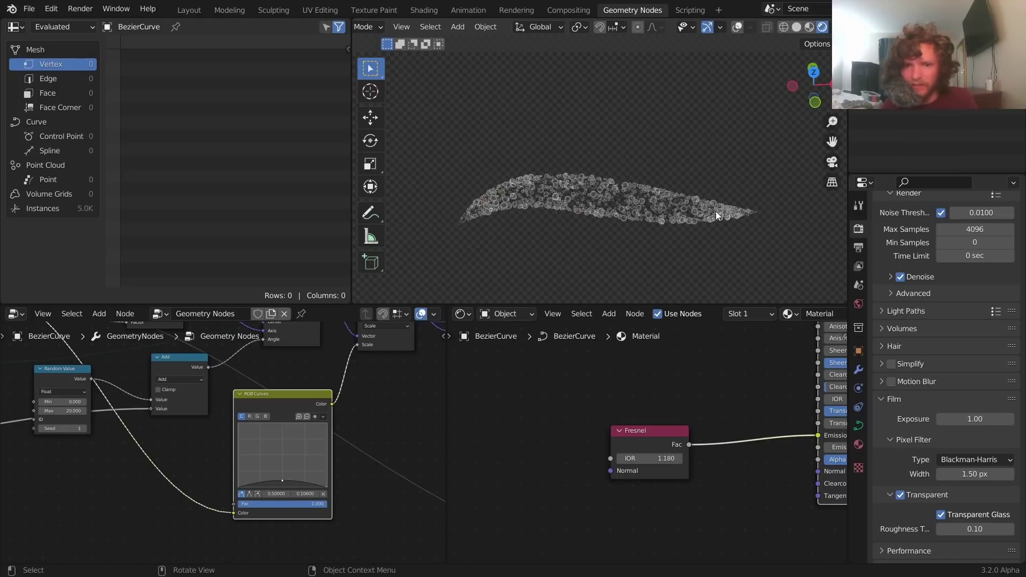
Step: Leave the full-screen window, switch to OBS and select Scene 2
{"action": "key", "text": "q"}
{"action": "left_click", "coordinate": [486, 210]}
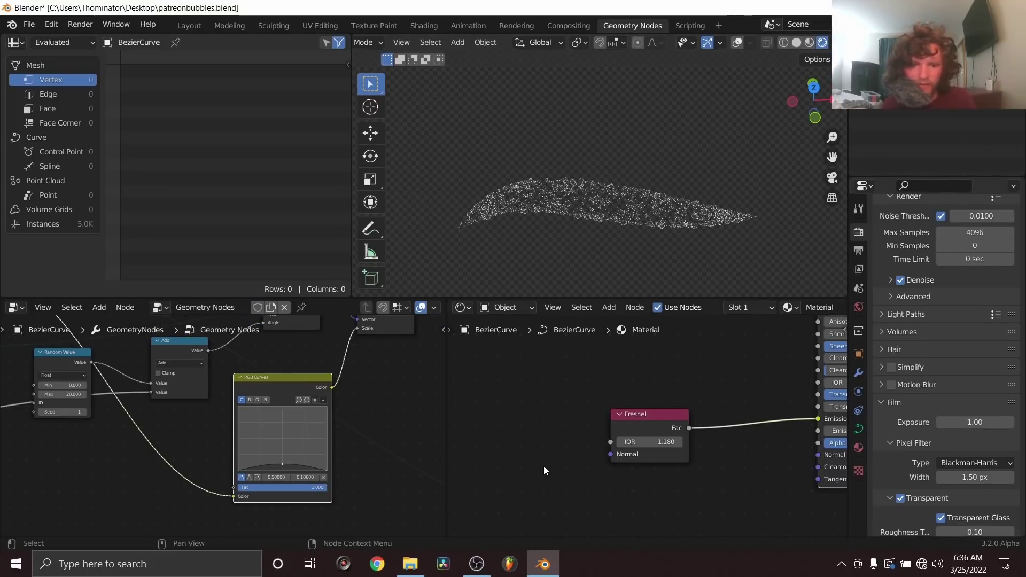
{"action": "left_click", "coordinate": [473, 563]}
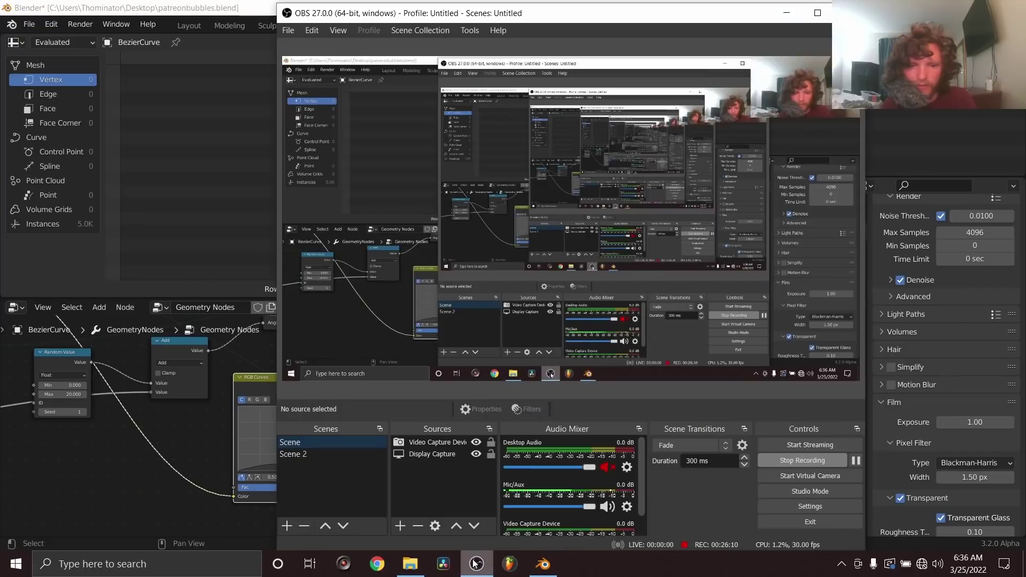
{"action": "left_click", "coordinate": [293, 454]}
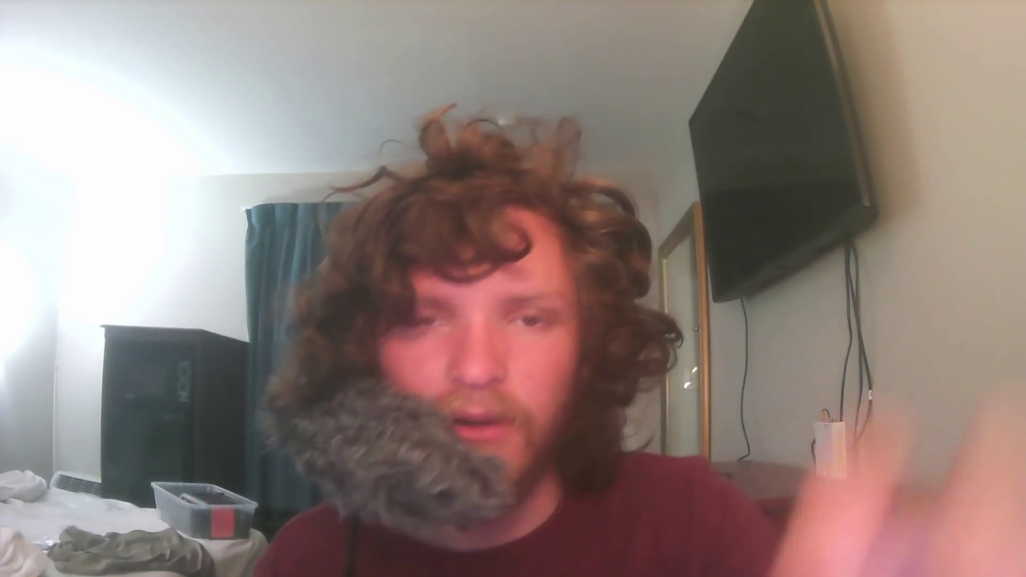